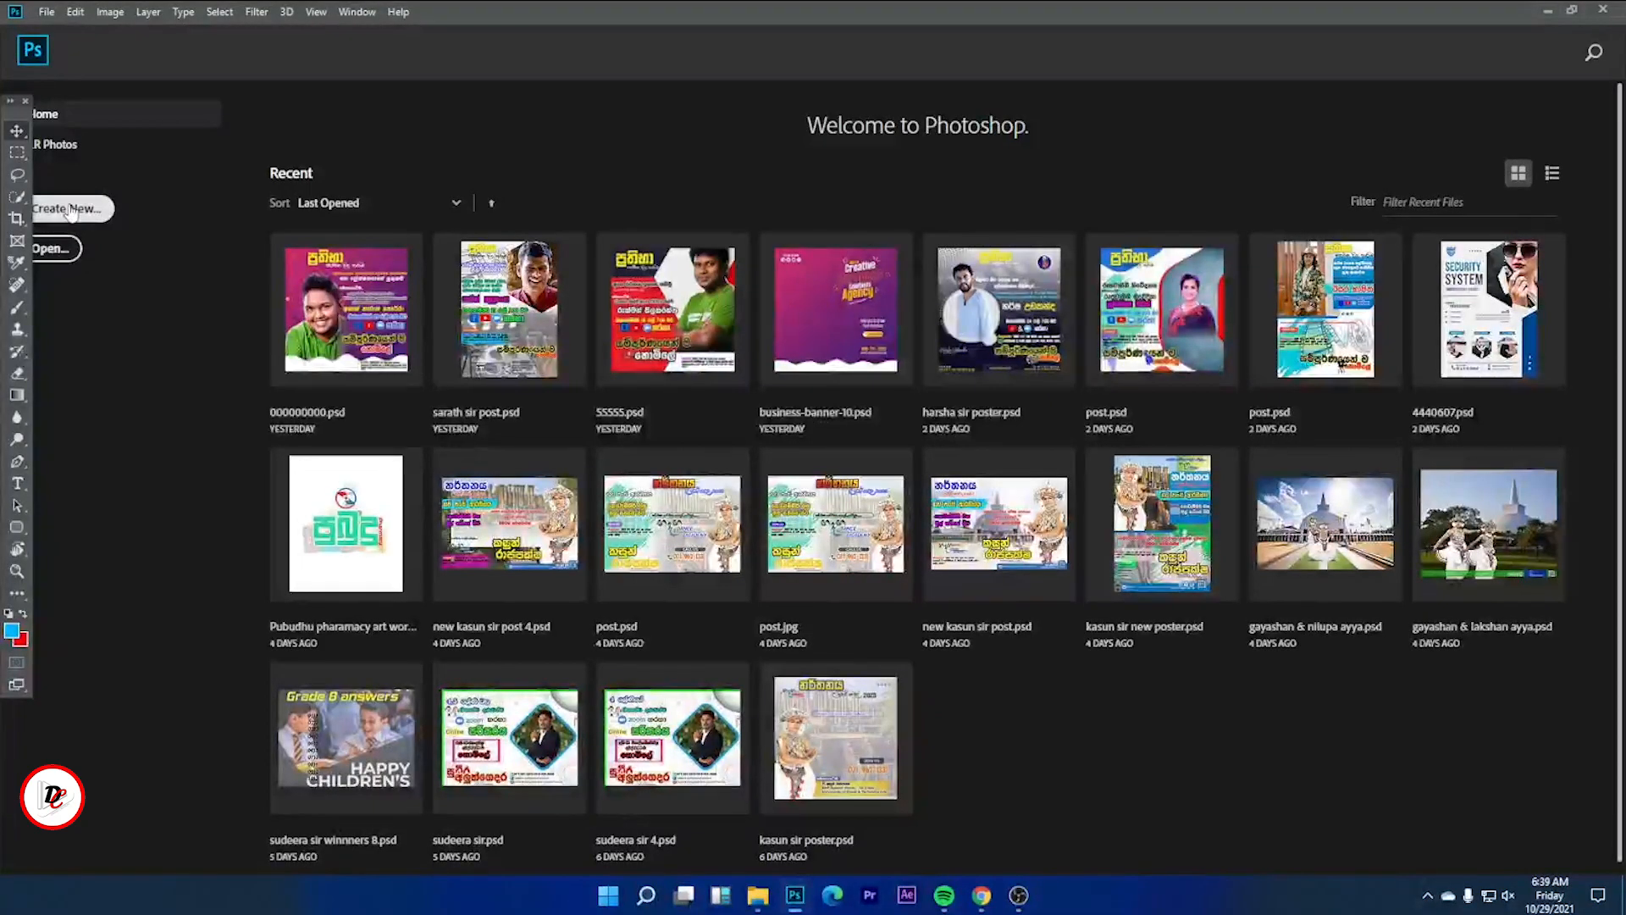
Create a 1000 × 1000 pixel document at 300 pixels/inch in RGB Color with a white background.
click(71, 212)
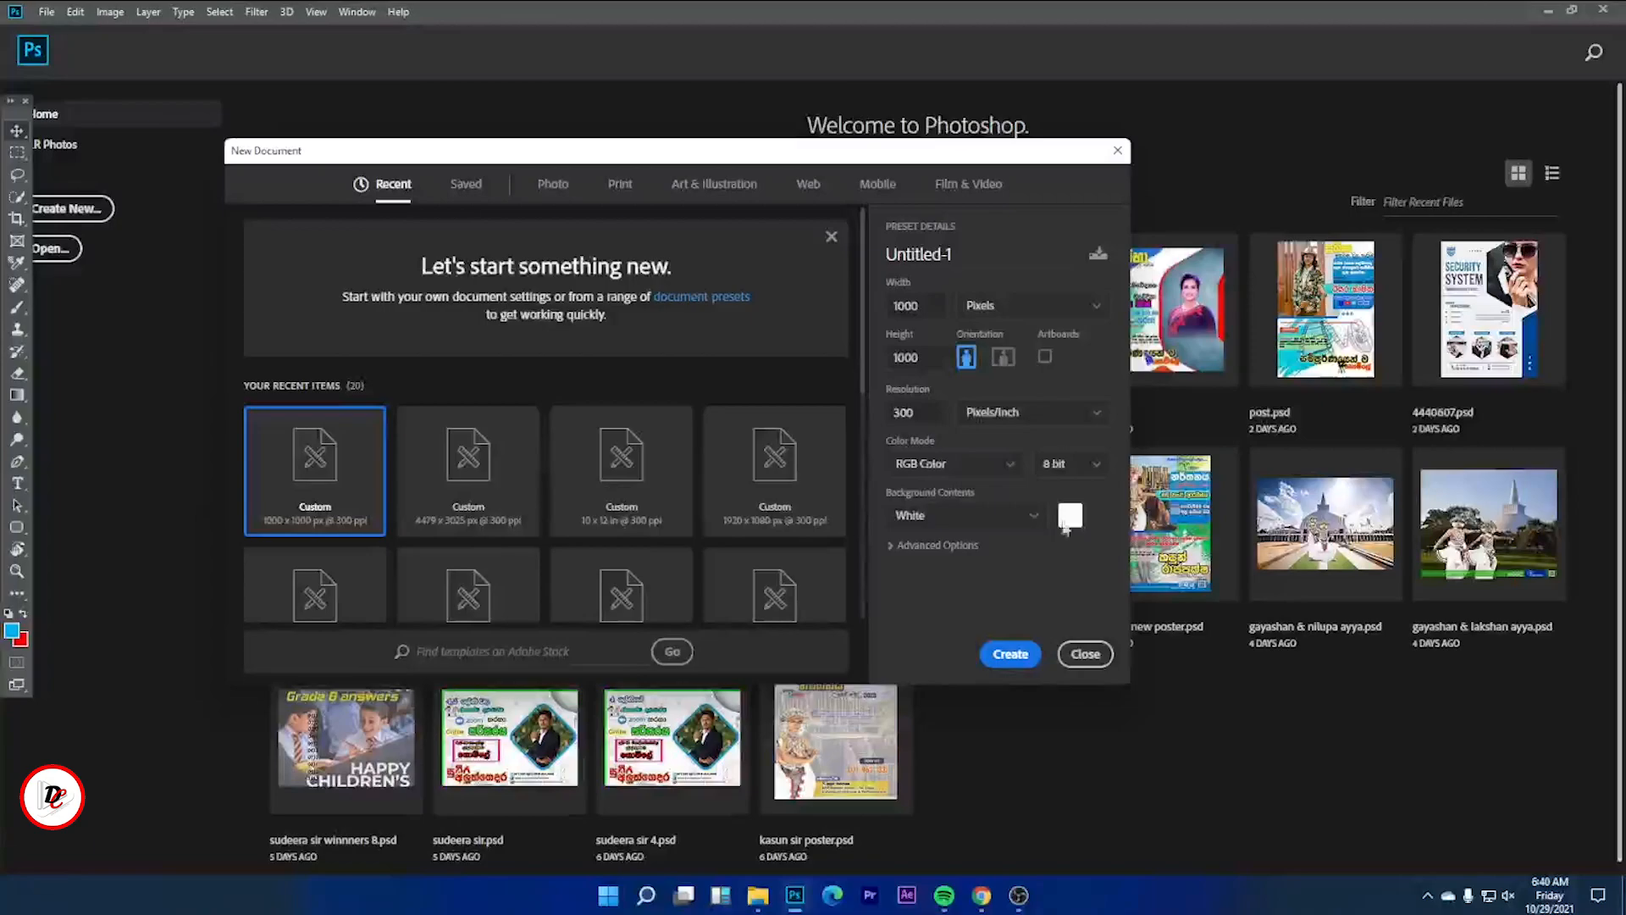
click(1012, 654)
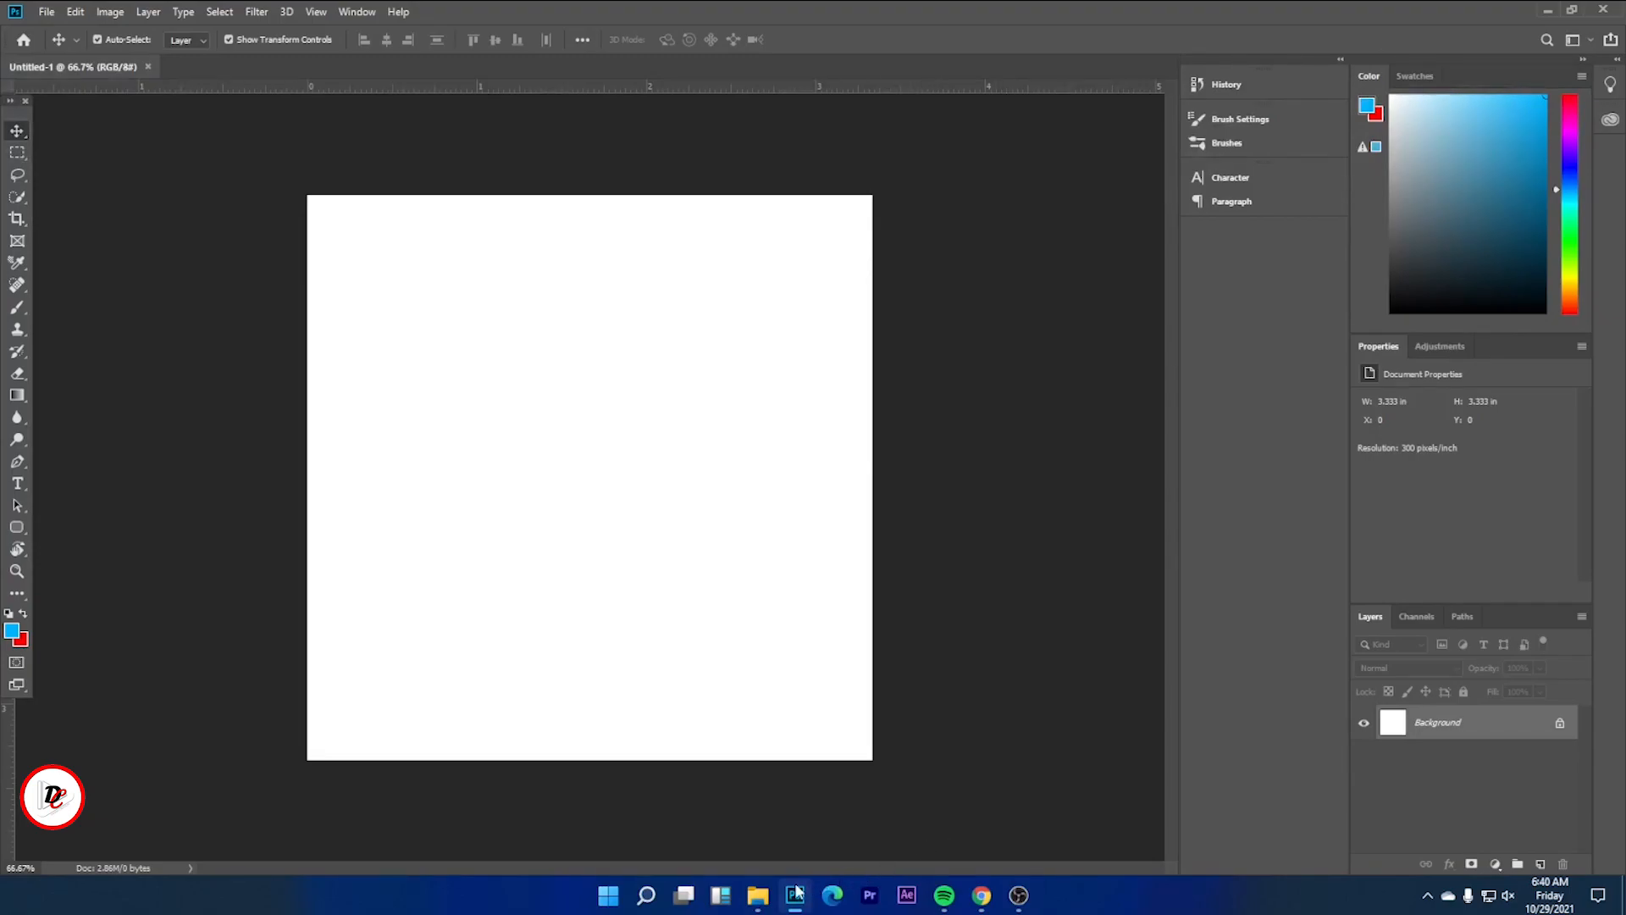
View the finished RGB light post image from the RGB light video folder on drive E as a design reference.
click(757, 895)
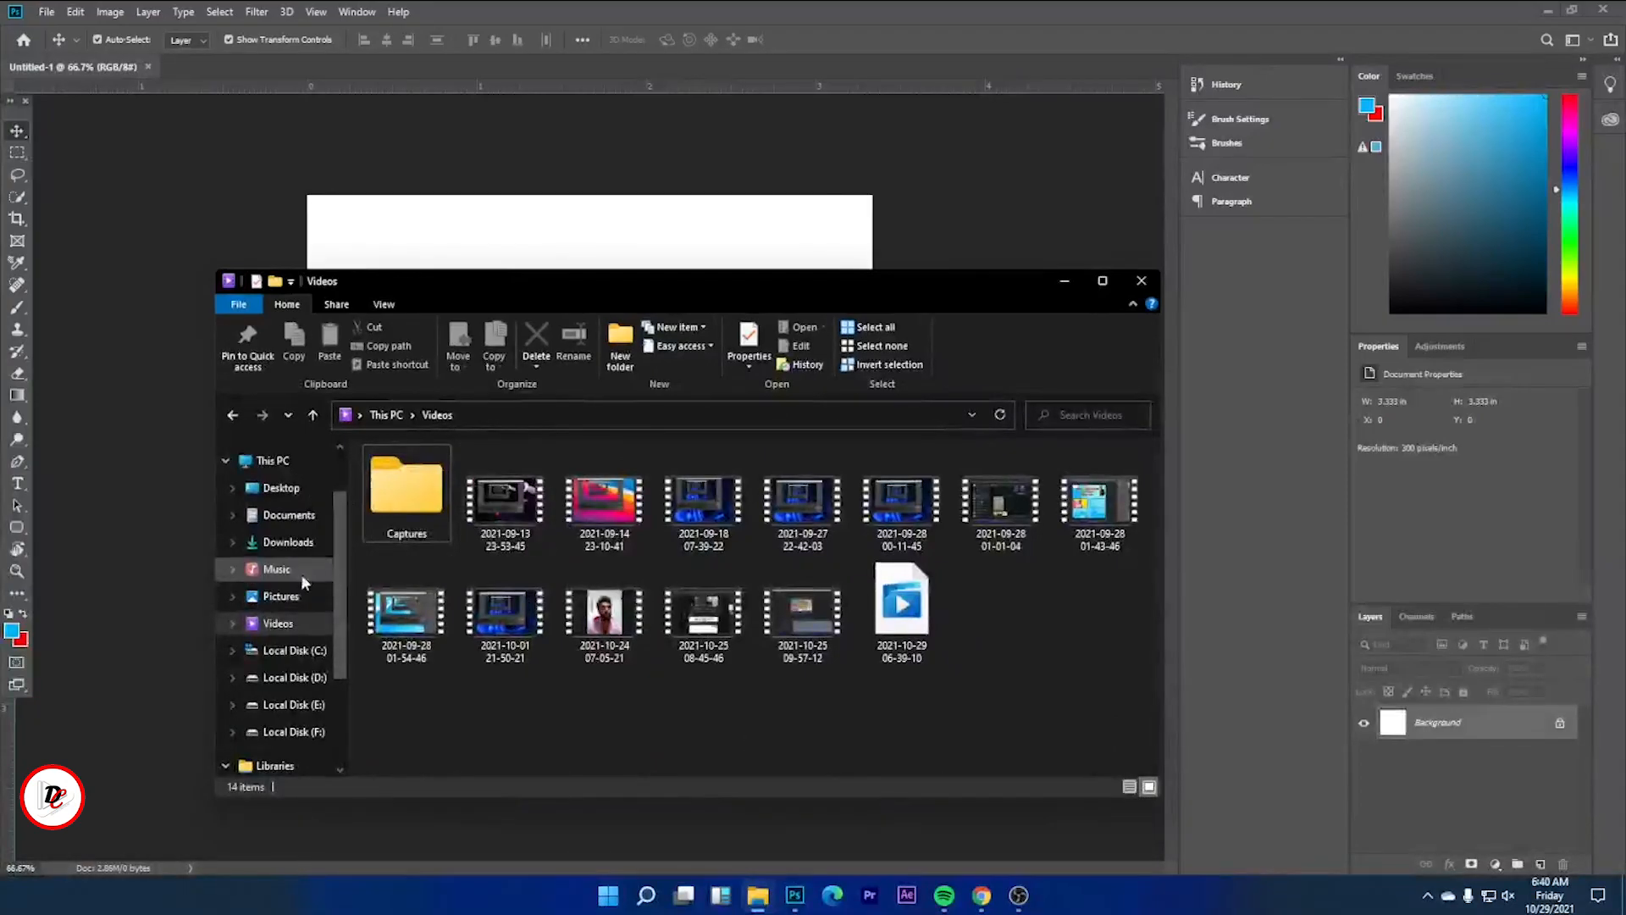
click(288, 704)
double_click(458, 527)
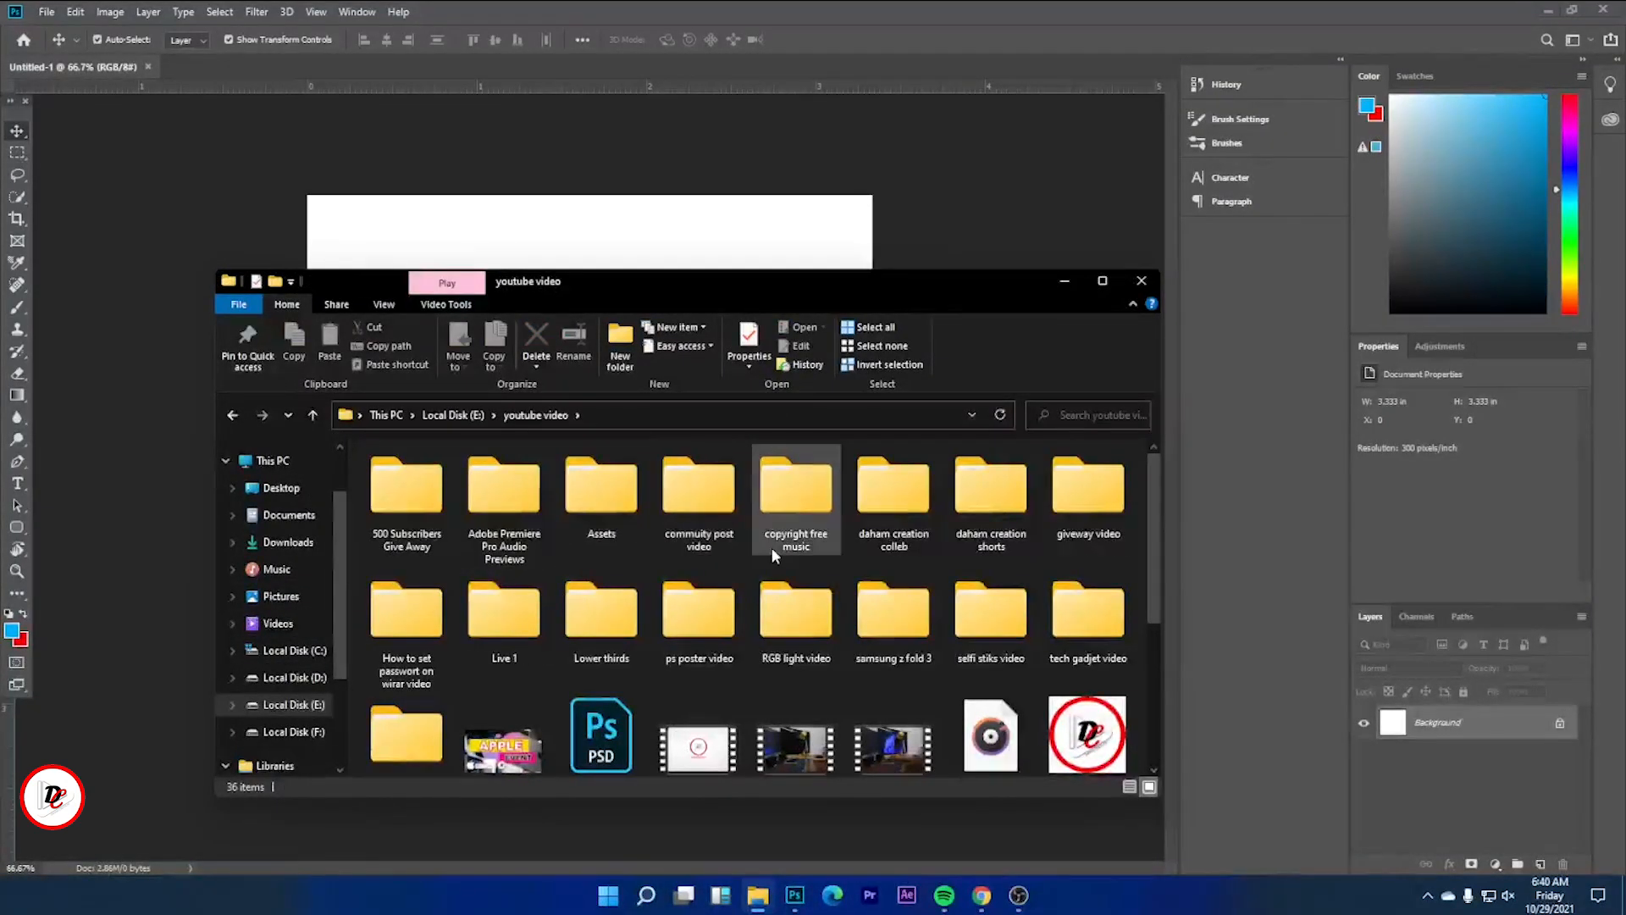
double_click(781, 619)
scroll(780, 618, down, 5)
double_click(891, 496)
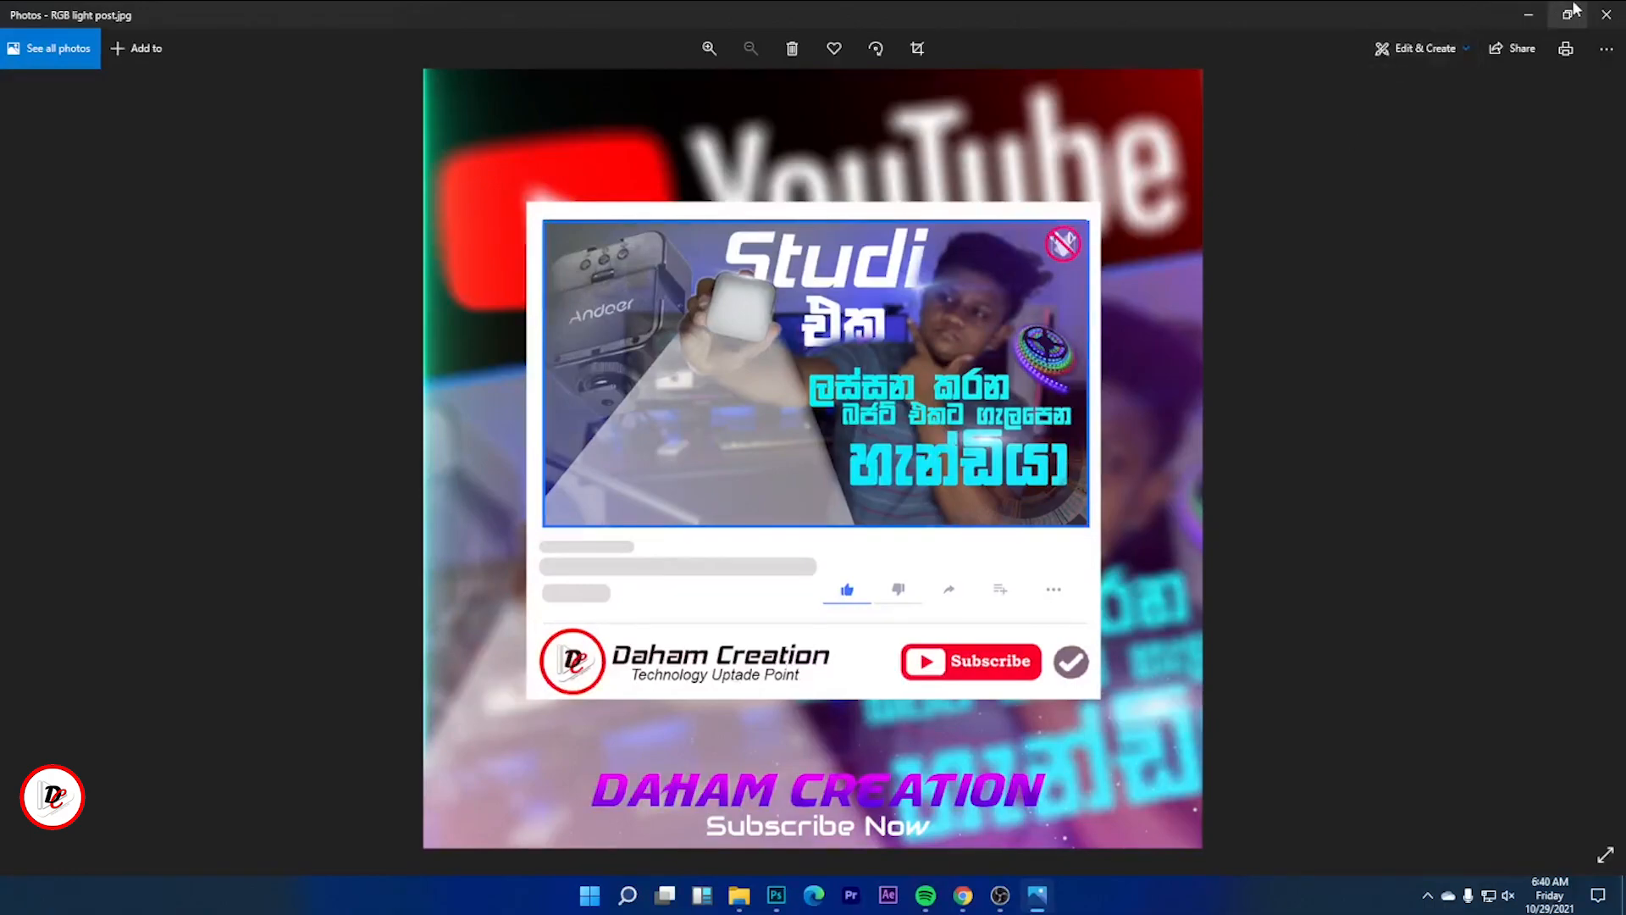
click(1547, 10)
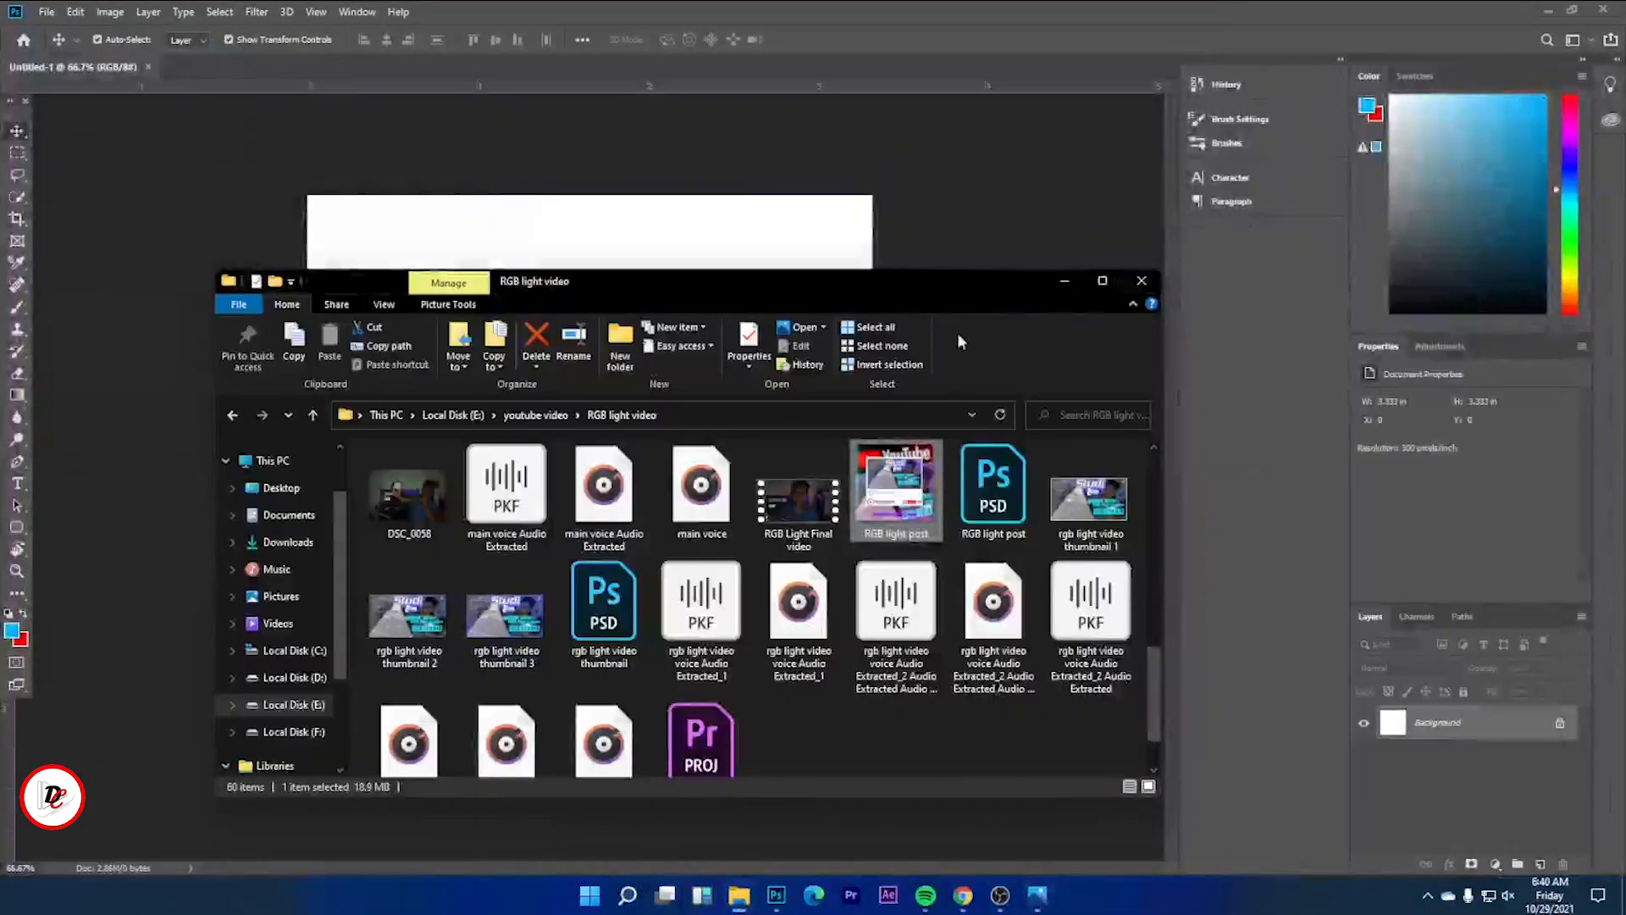
click(233, 414)
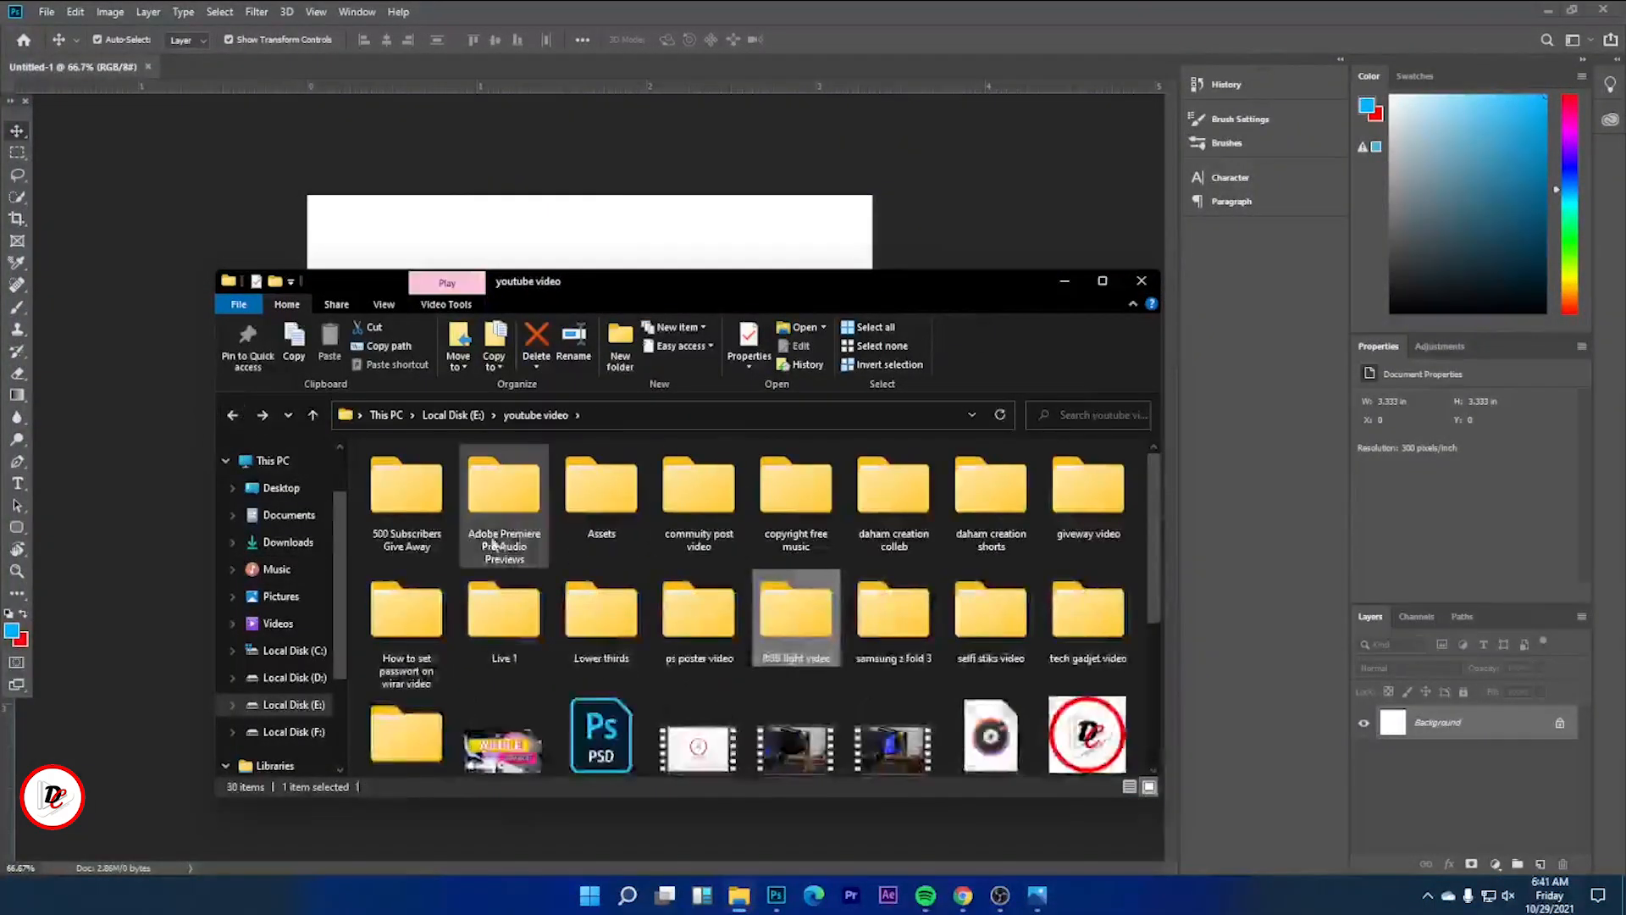
click(262, 414)
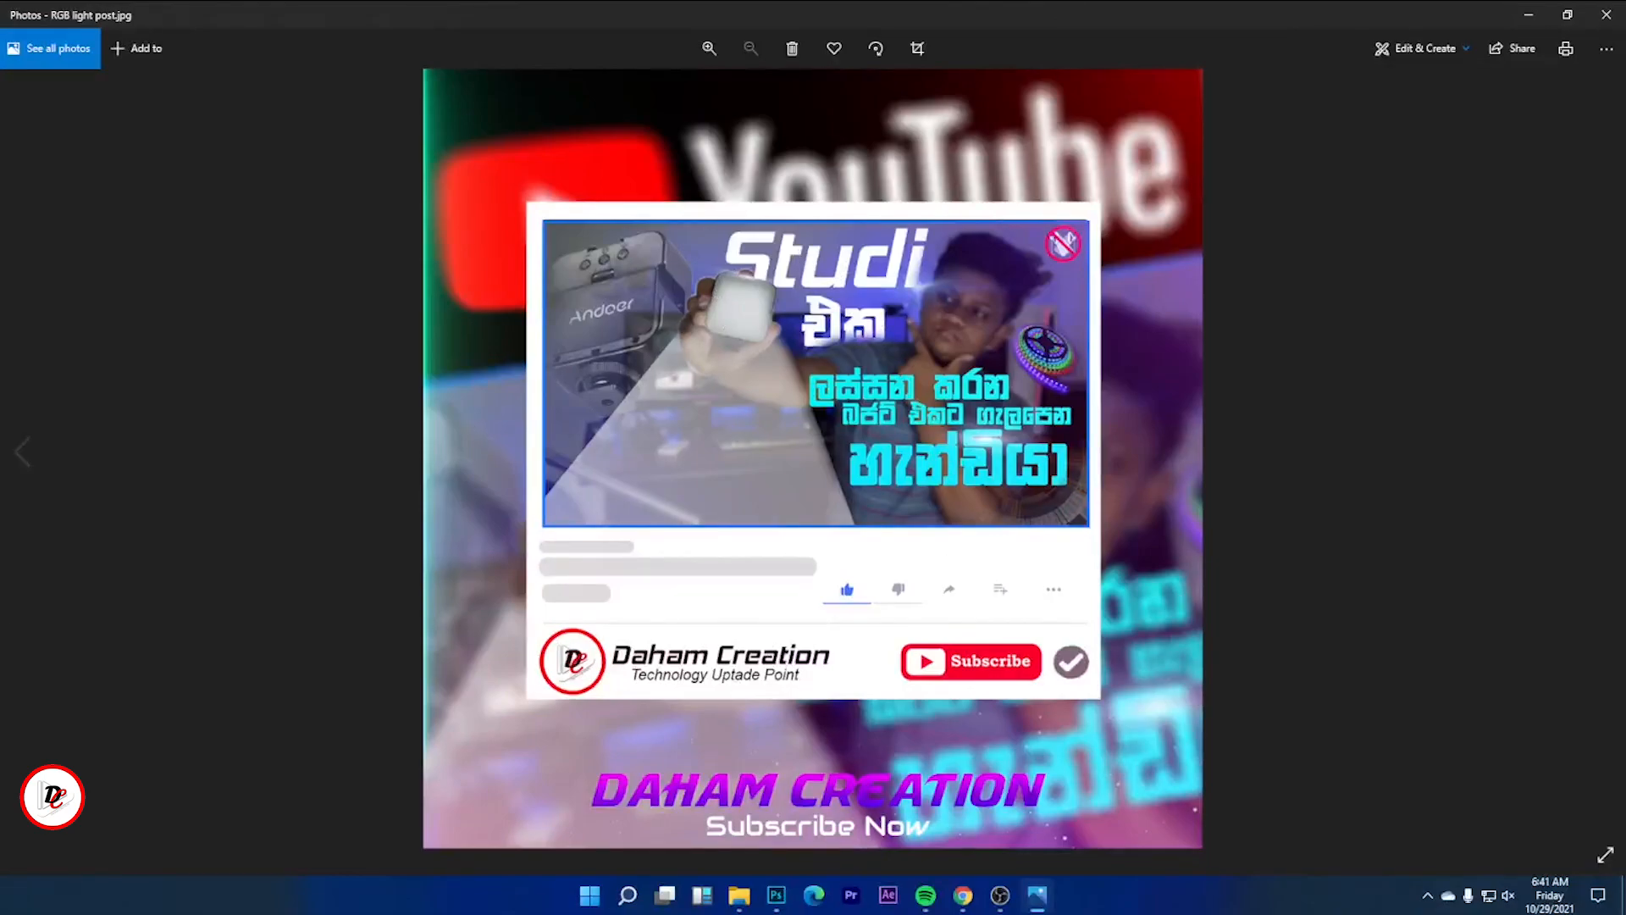
click(1529, 15)
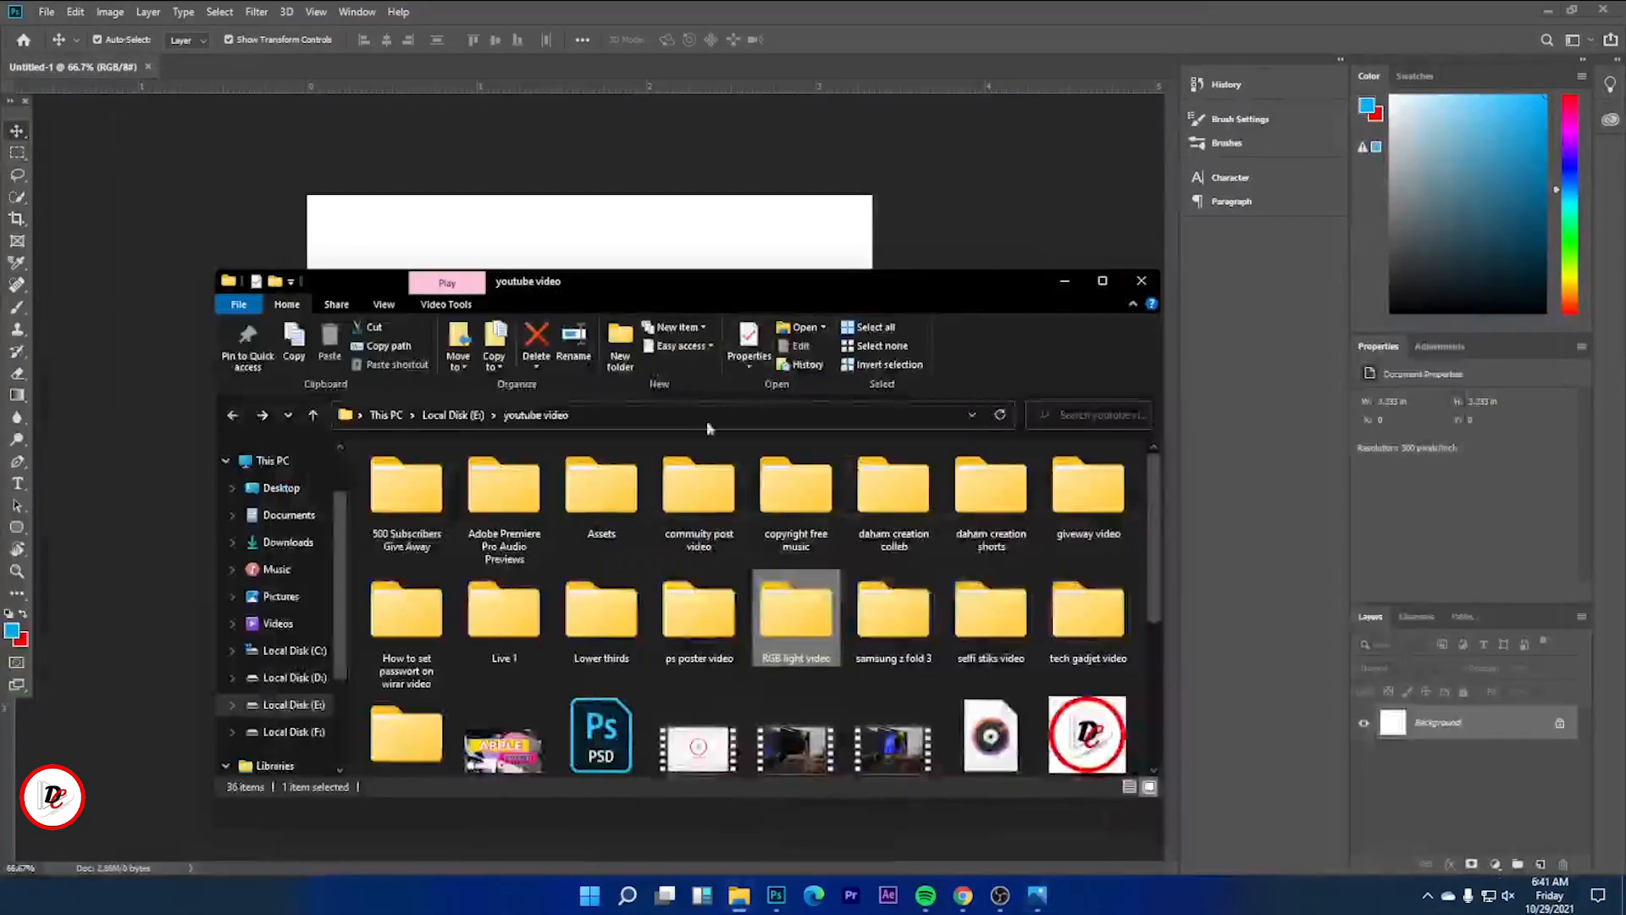
Place rgb light video thumbnail 1 from the RGB light video folder near the canvas centre, scaled to about 2.12 in wide.
click(355, 592)
double_click(520, 420)
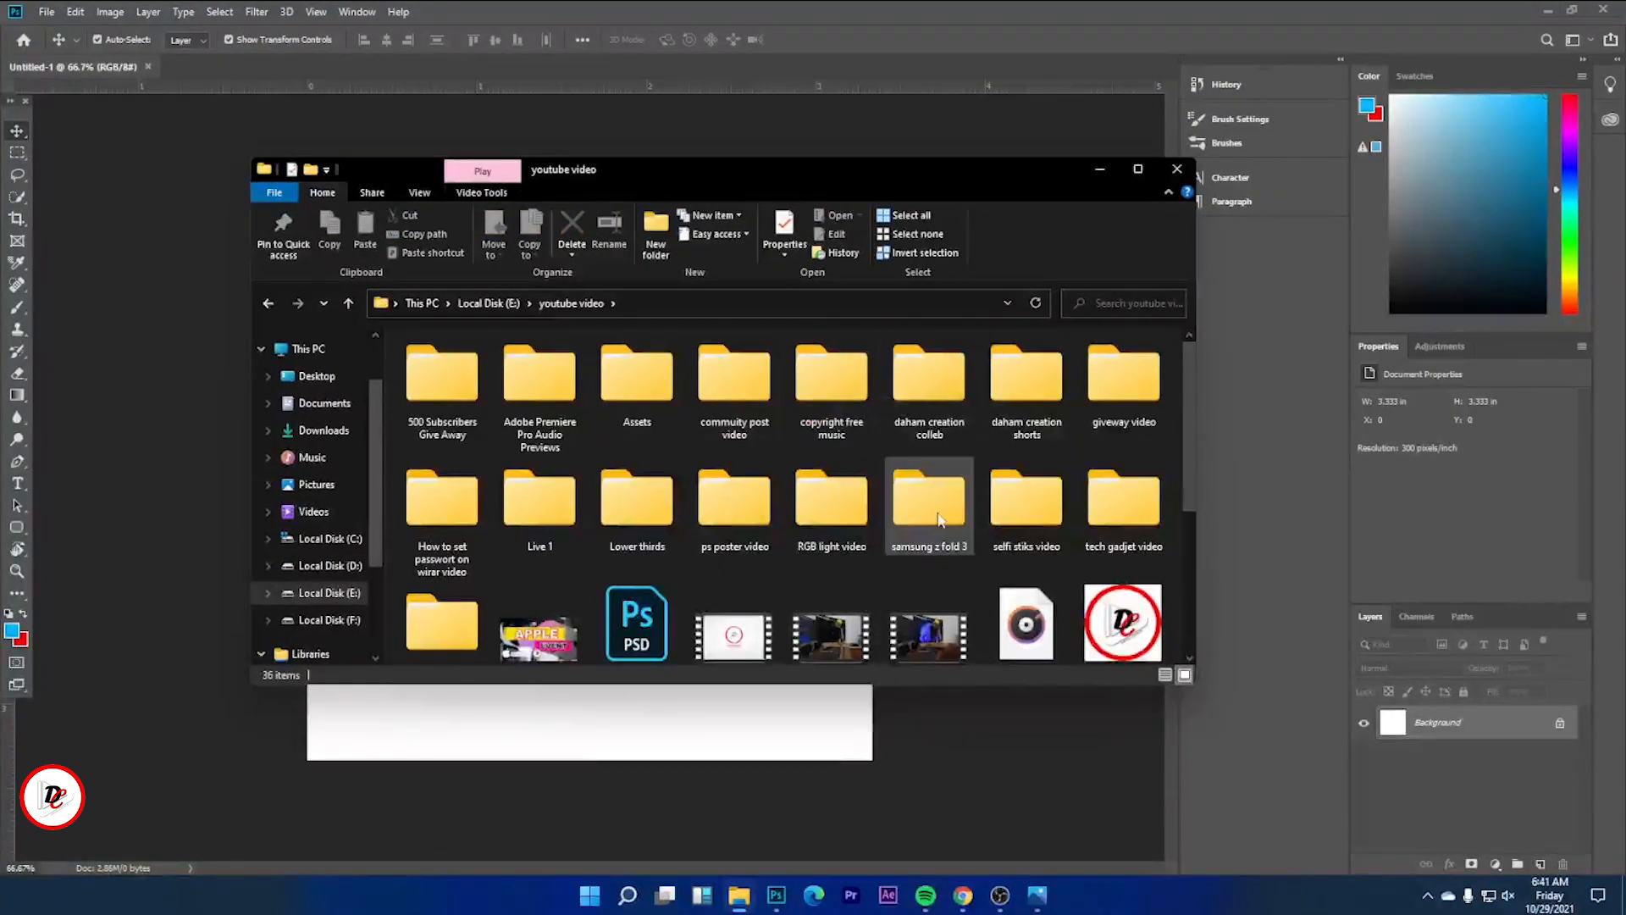
double_click(845, 518)
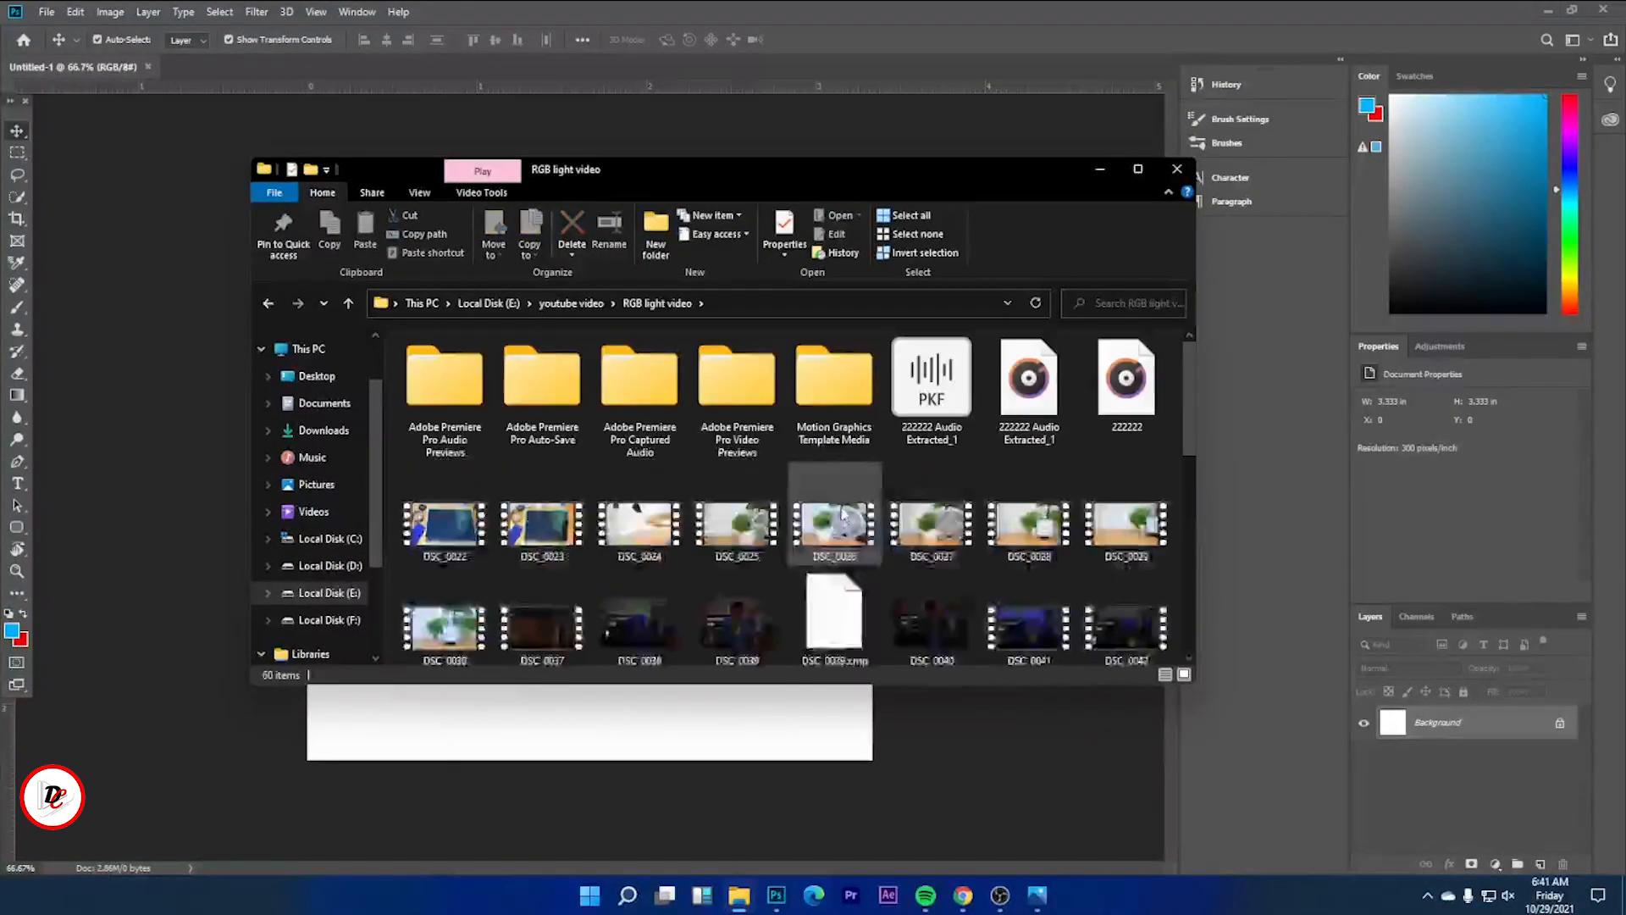
scroll(841, 508, down, 5)
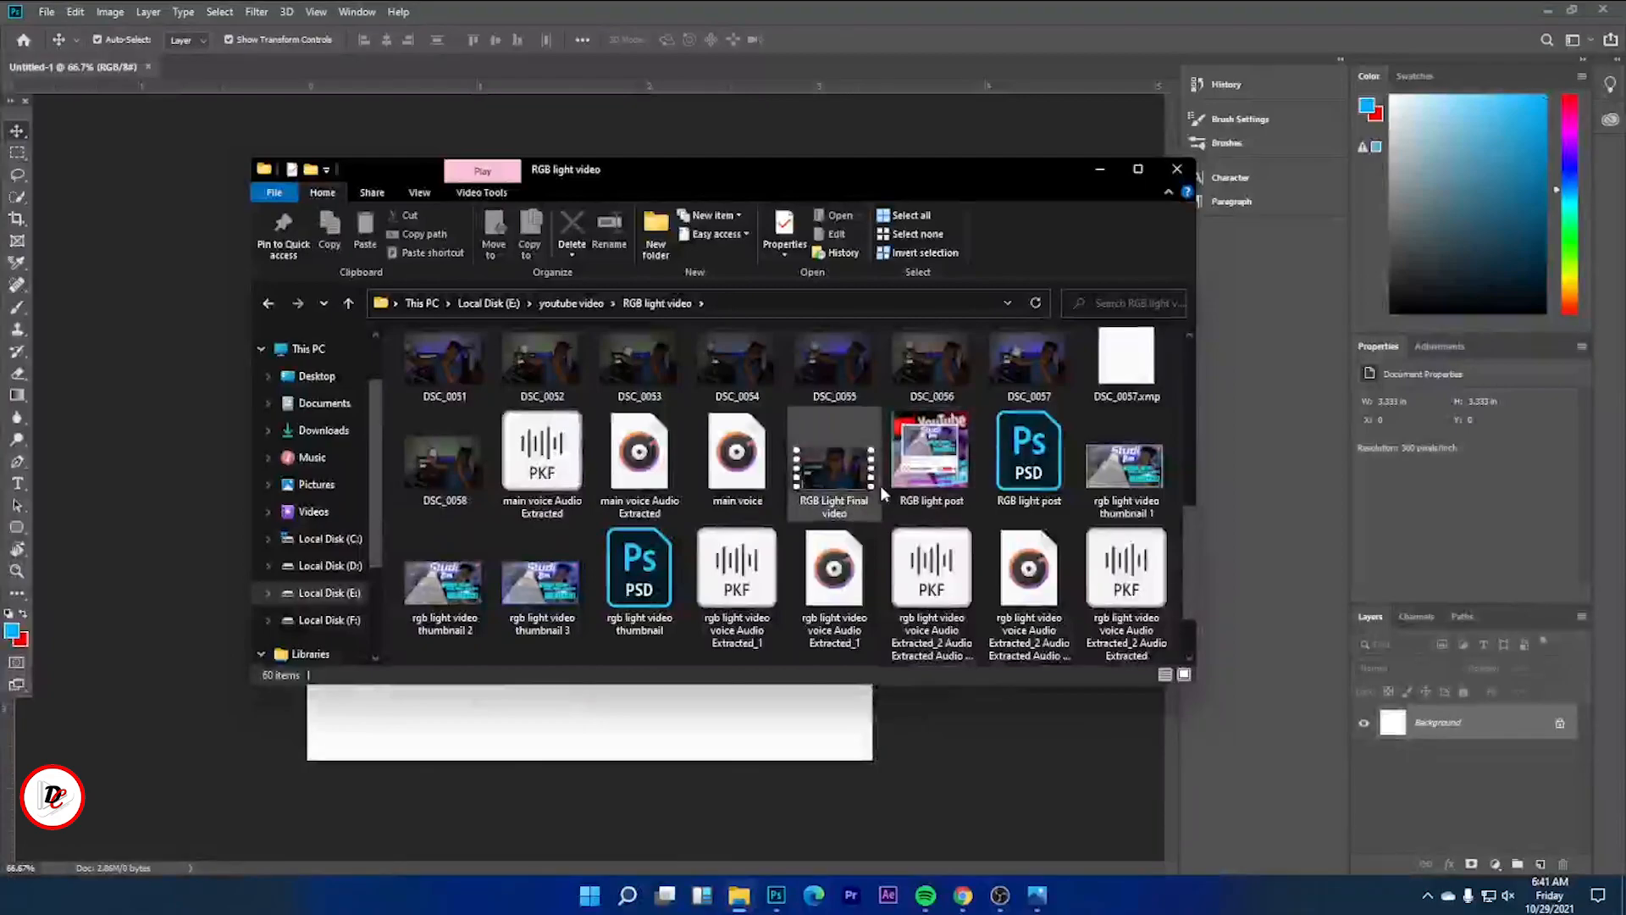
drag(1132, 482, 482, 613)
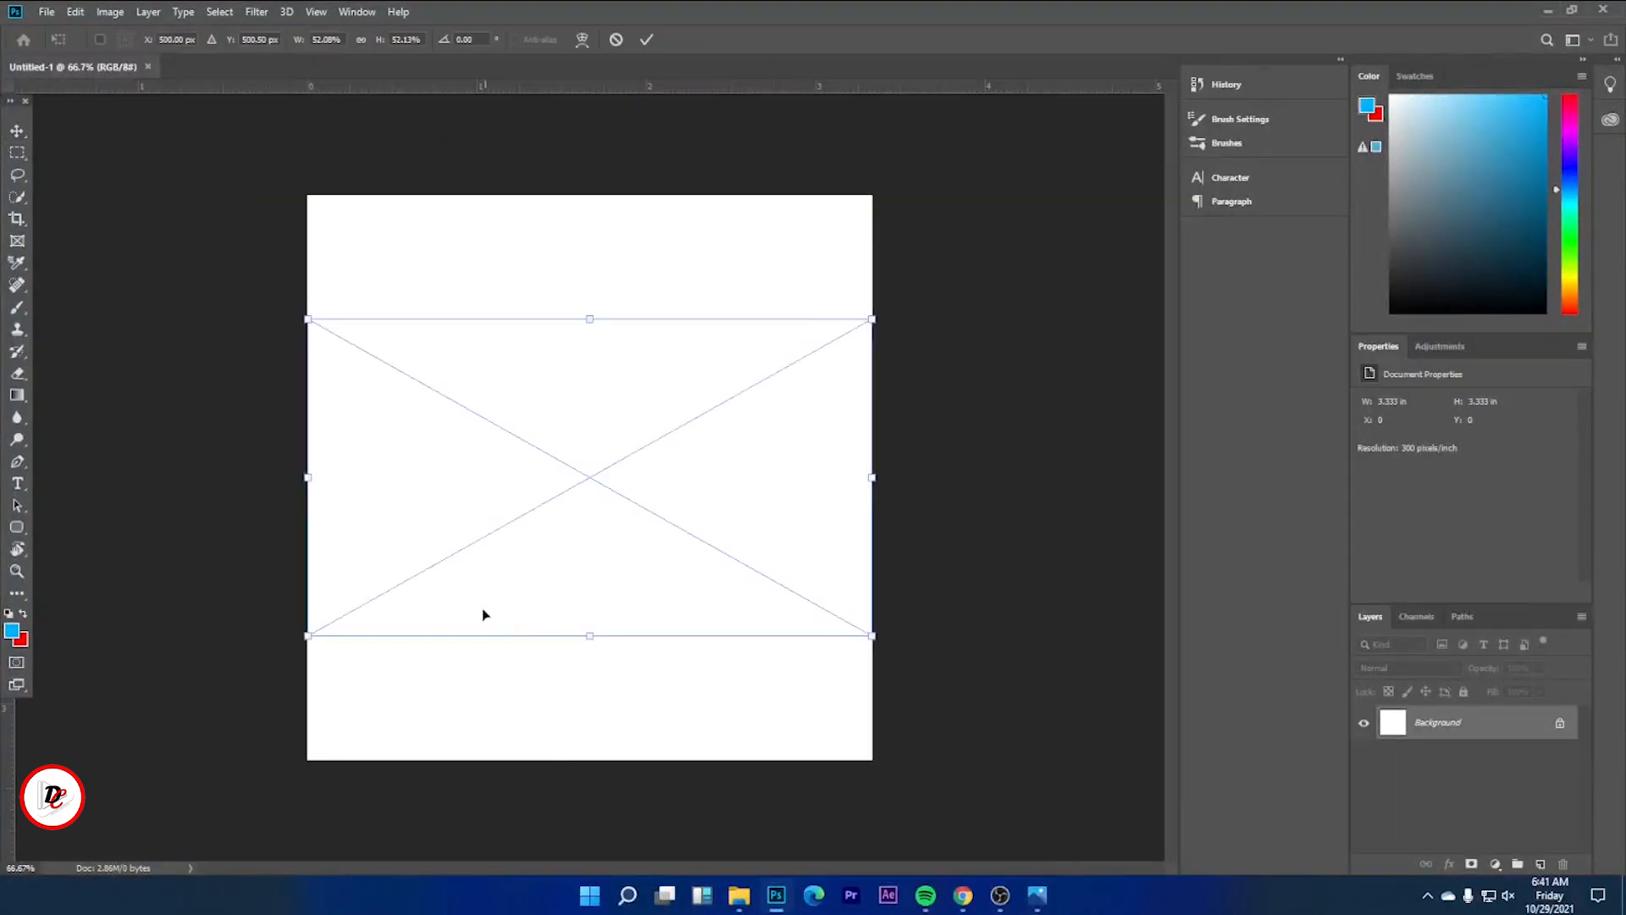
drag(872, 636, 635, 566)
drag(608, 495, 695, 542)
key(Return)
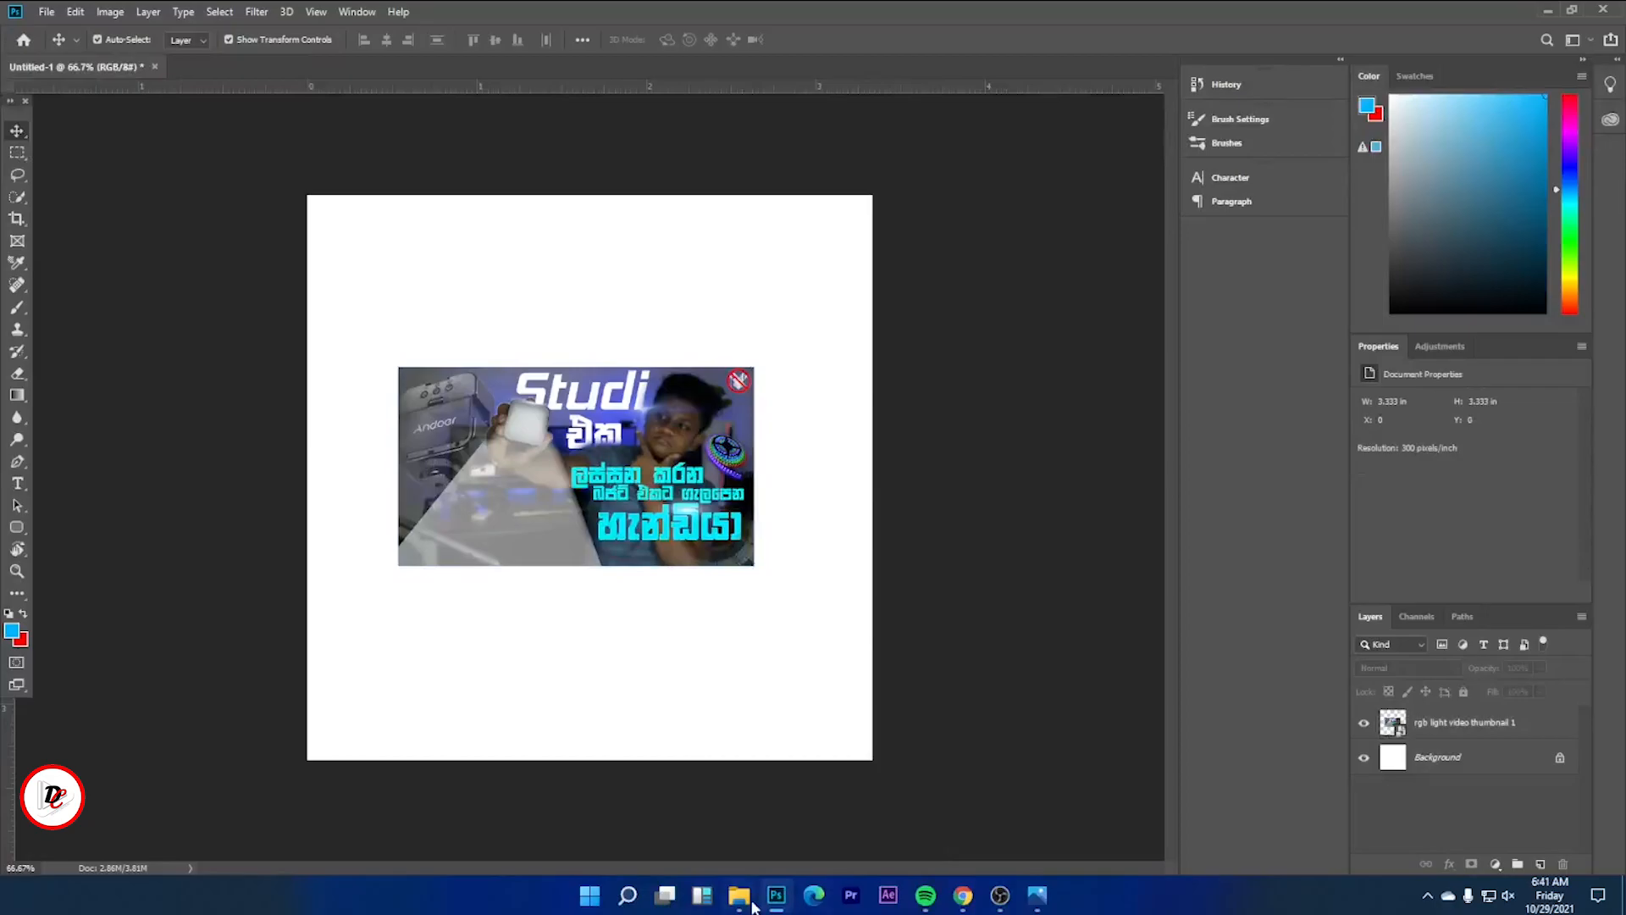
Place the new-youtube-logo image from the Downloads folder onto the canvas.
click(748, 901)
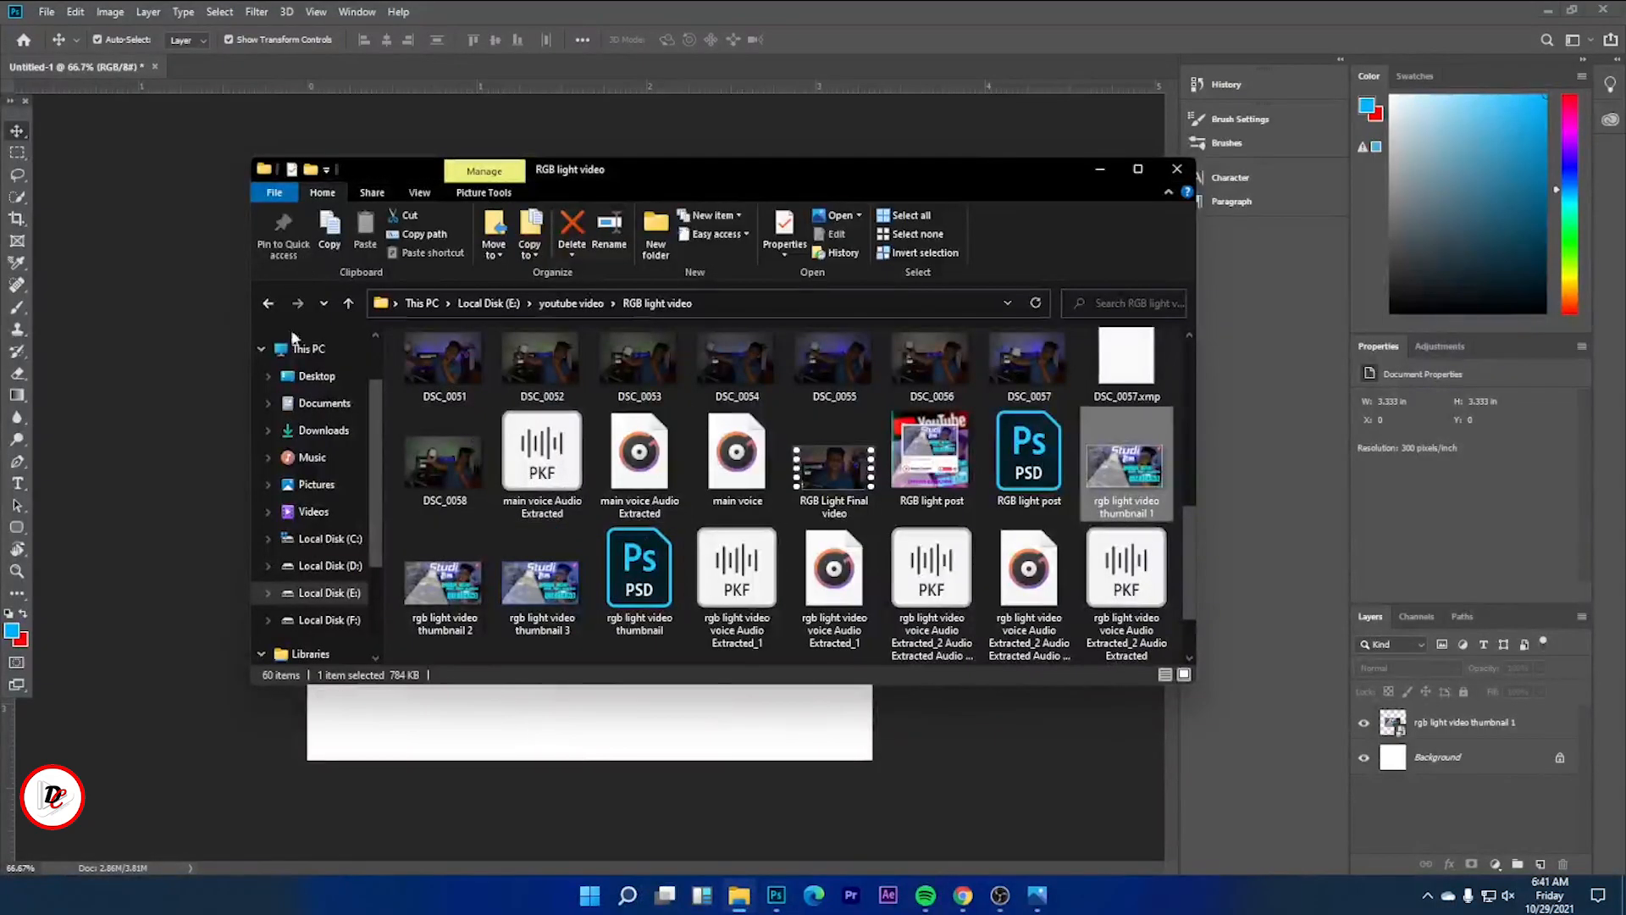
click(324, 431)
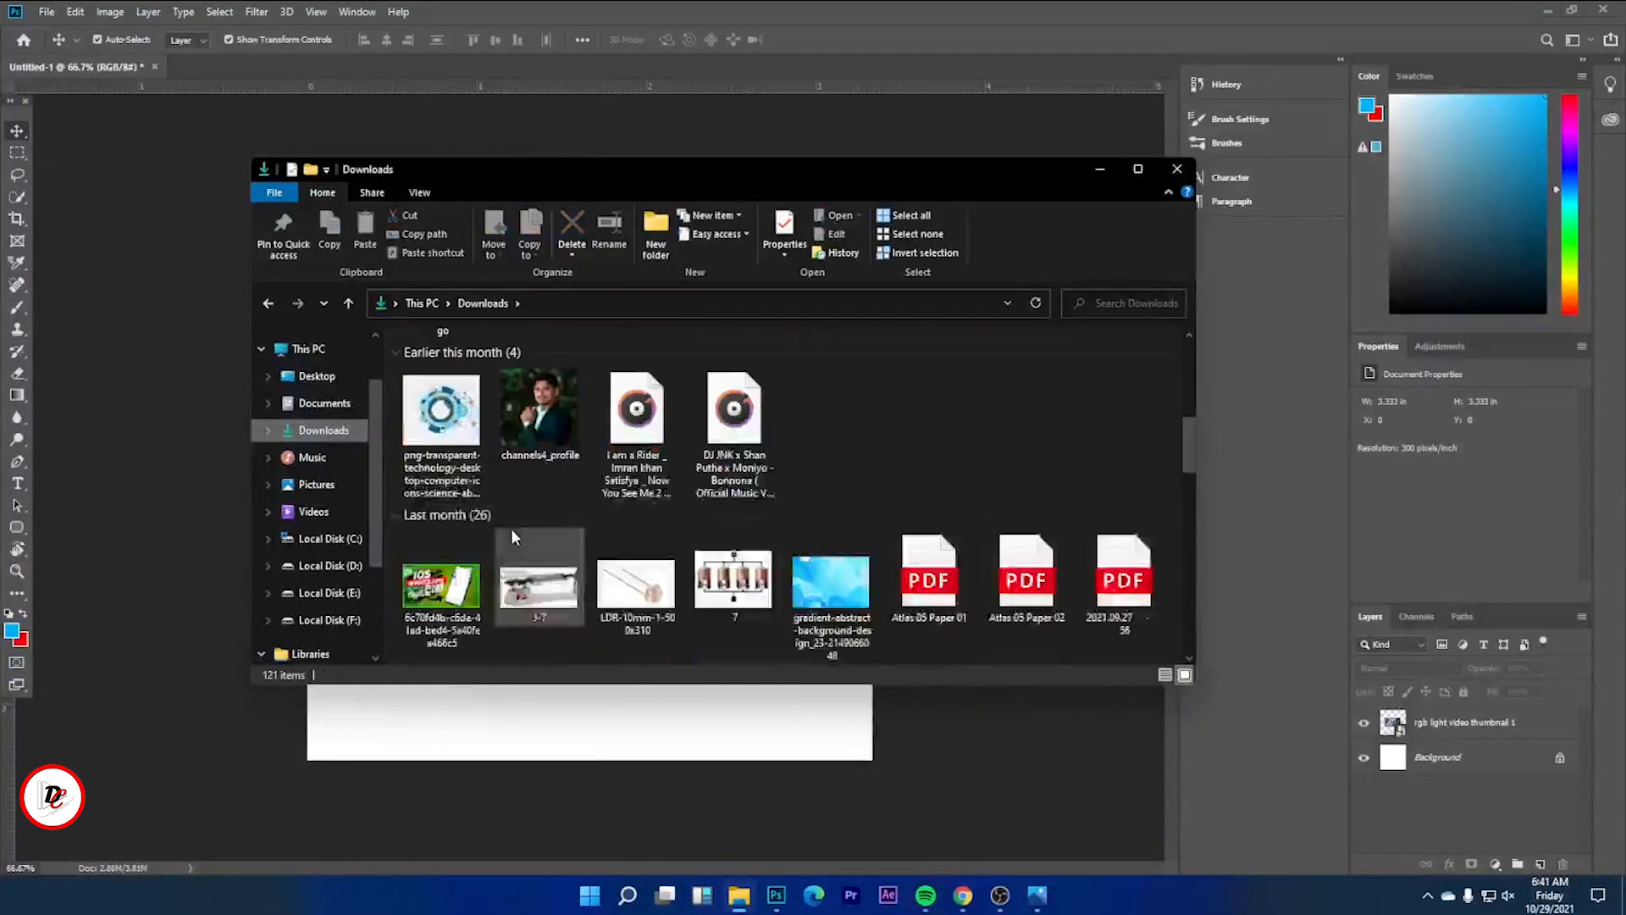
scroll(529, 530, up, 1)
click(464, 389)
double_click(465, 388)
click(1607, 10)
drag(457, 391, 189, 360)
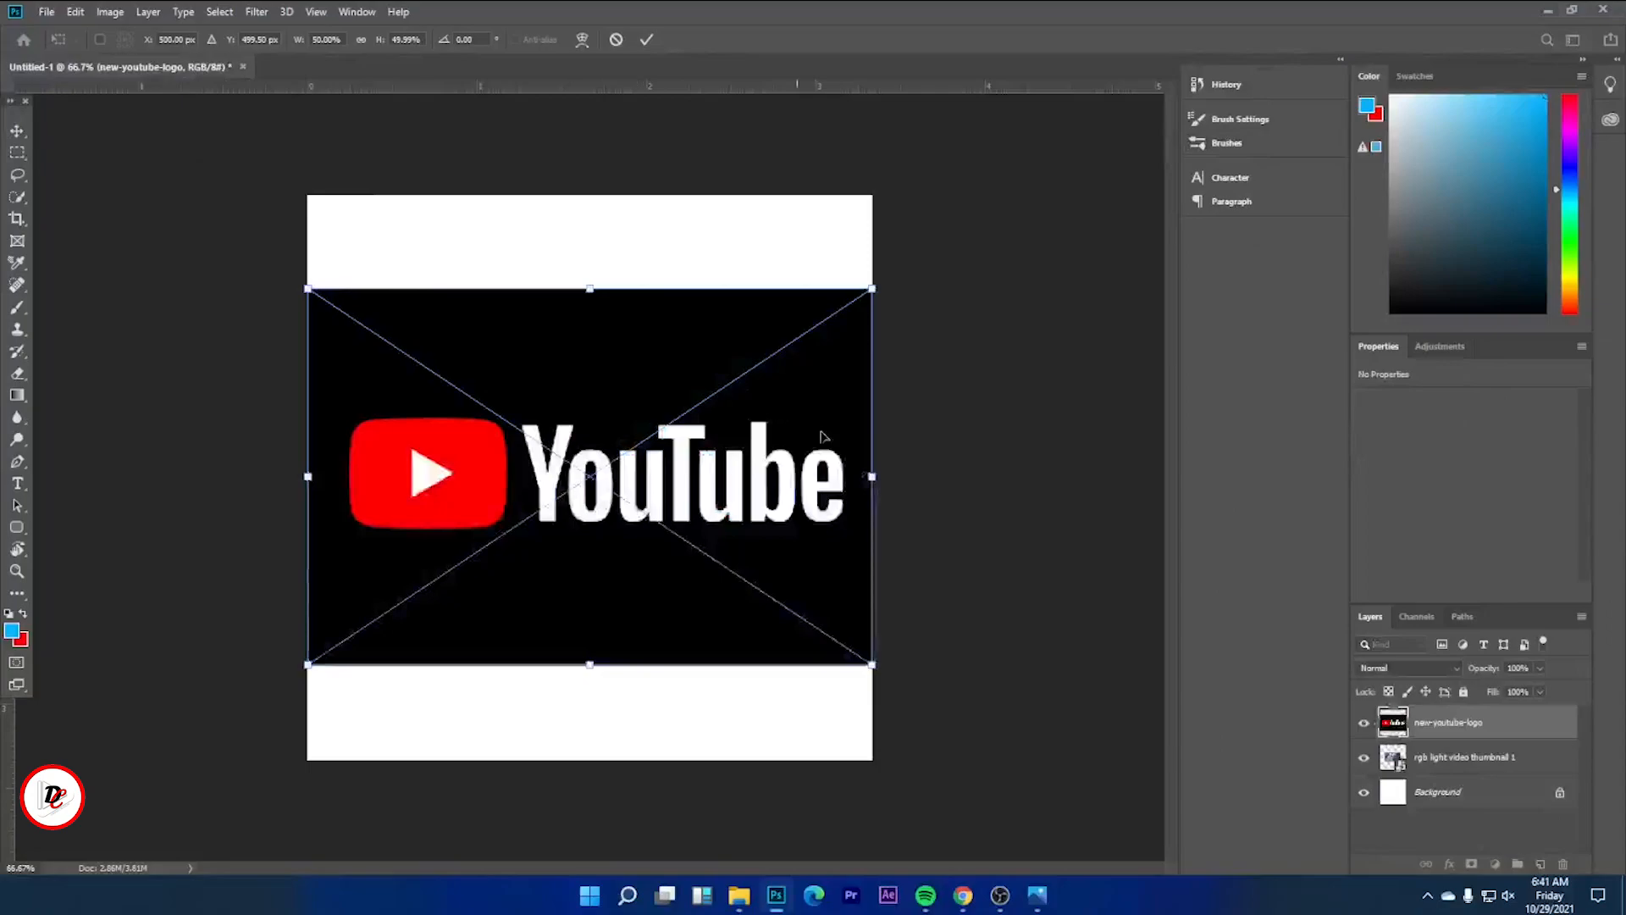
Resize the YouTube logo image, move it to the upper part of the canvas and tilt it about 3° counterclockwise.
drag(882, 684, 881, 659)
drag(605, 666, 598, 637)
drag(601, 527, 574, 423)
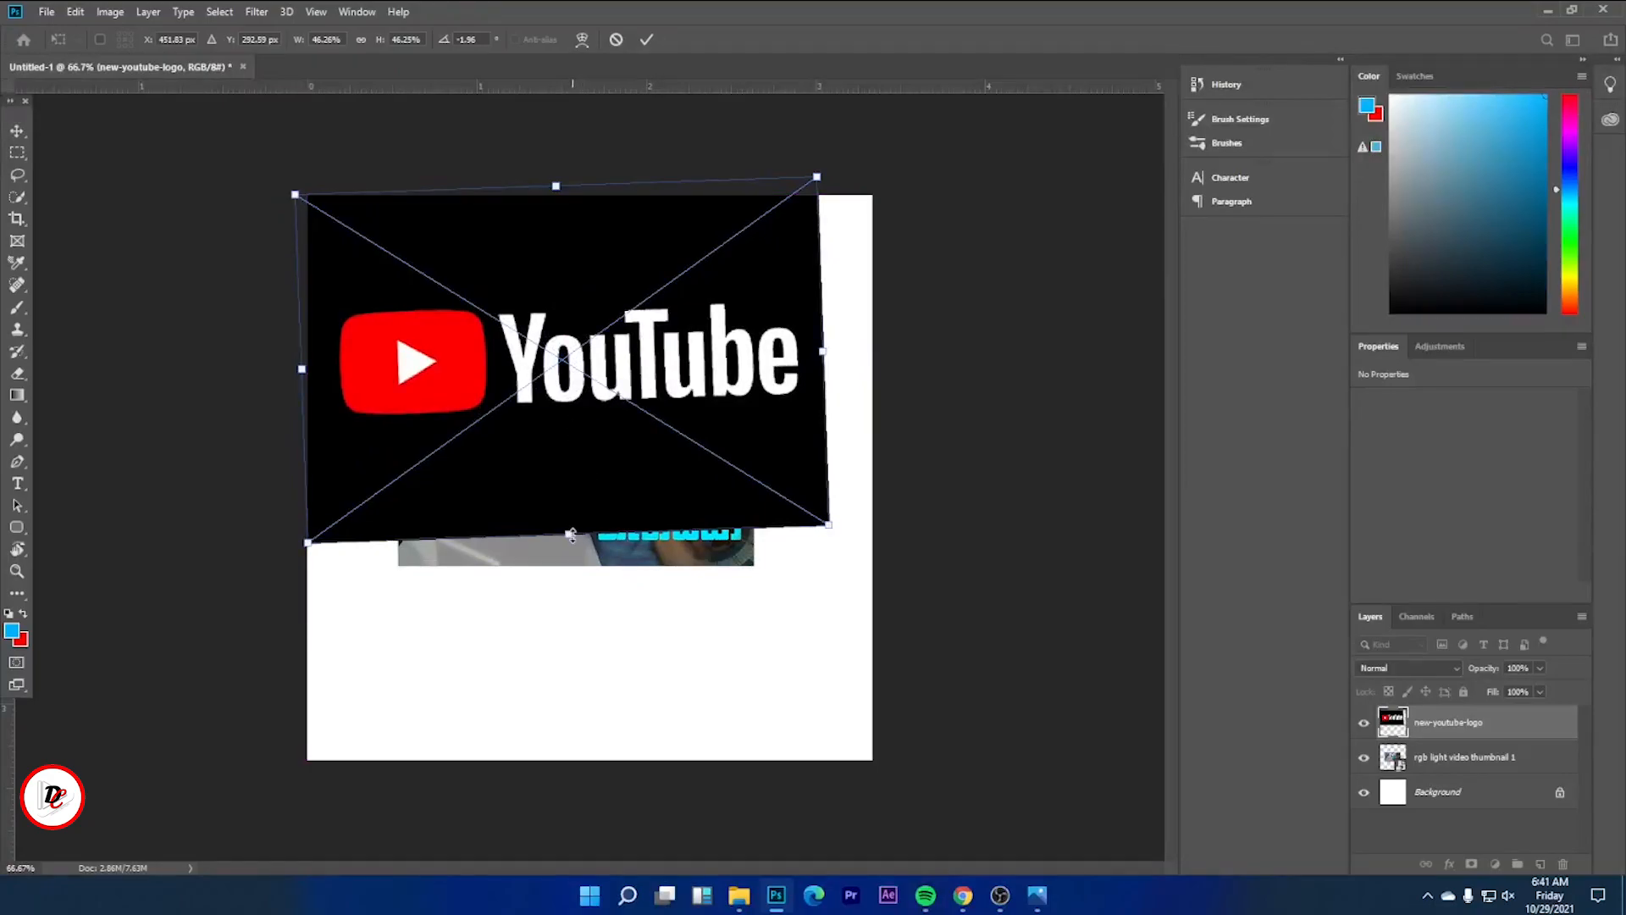
drag(573, 534, 567, 478)
drag(822, 322, 885, 313)
drag(952, 518, 958, 505)
drag(610, 493, 606, 457)
drag(621, 429, 583, 421)
drag(829, 428, 900, 428)
drag(991, 550, 1011, 577)
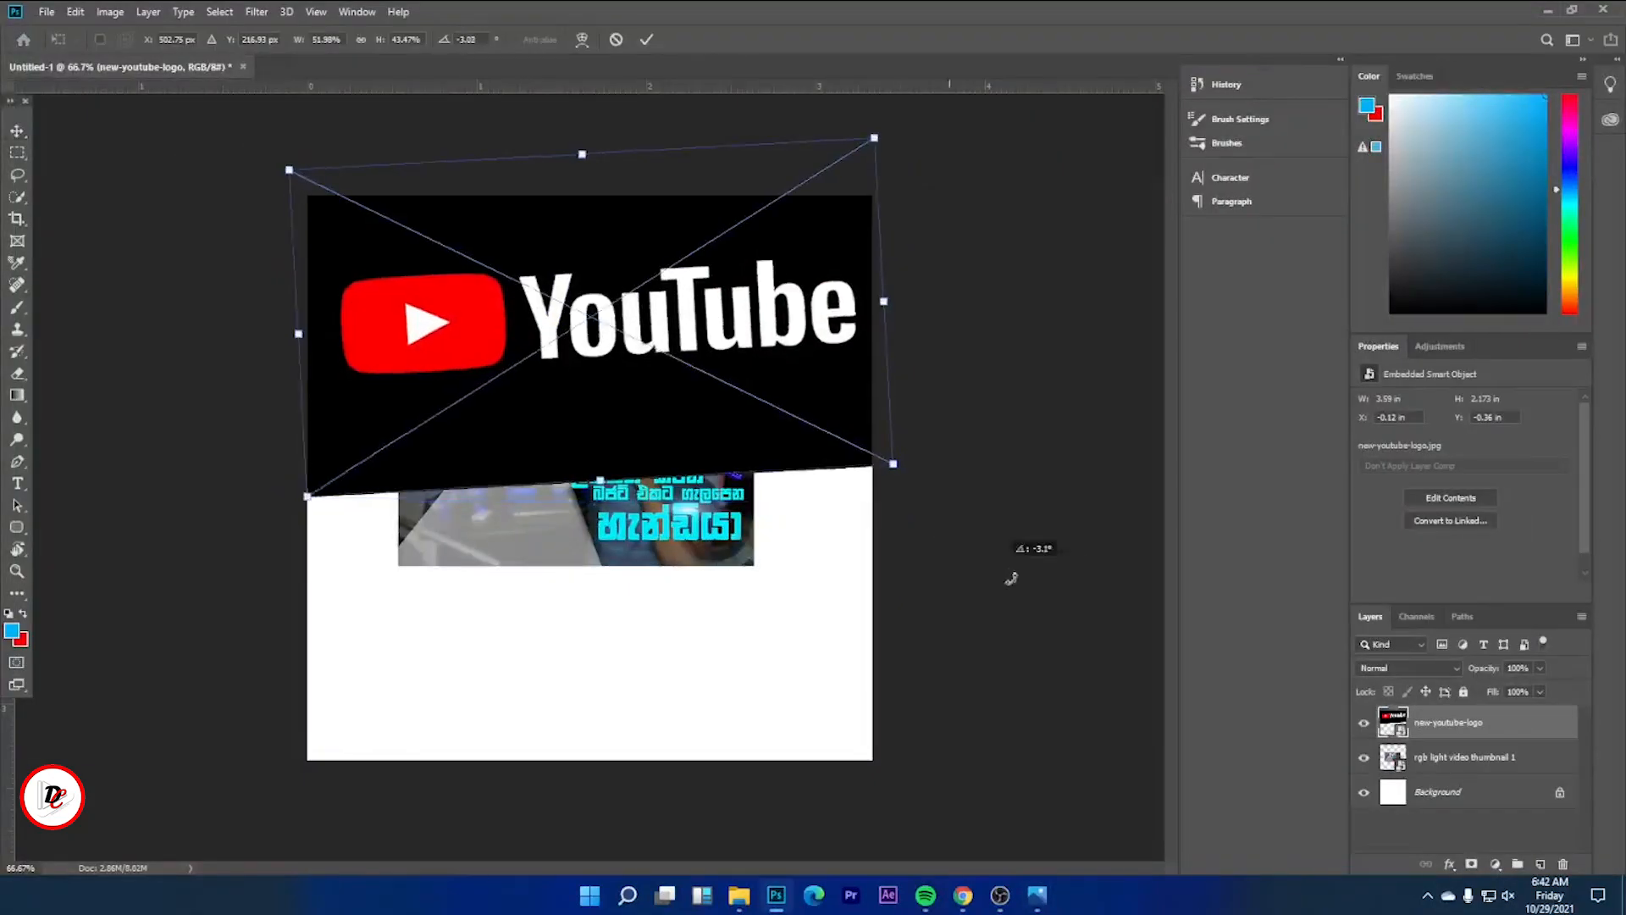
Fit the YouTube logo across the canvas's full upper width at about 54% width and tilt it about 4.5° counterclockwise.
drag(893, 463, 1045, 540)
drag(779, 438, 710, 396)
drag(979, 497, 915, 465)
drag(581, 483, 583, 403)
drag(590, 326, 606, 347)
drag(927, 259, 829, 261)
drag(267, 299, 308, 297)
drag(444, 329, 435, 328)
drag(646, 430, 598, 439)
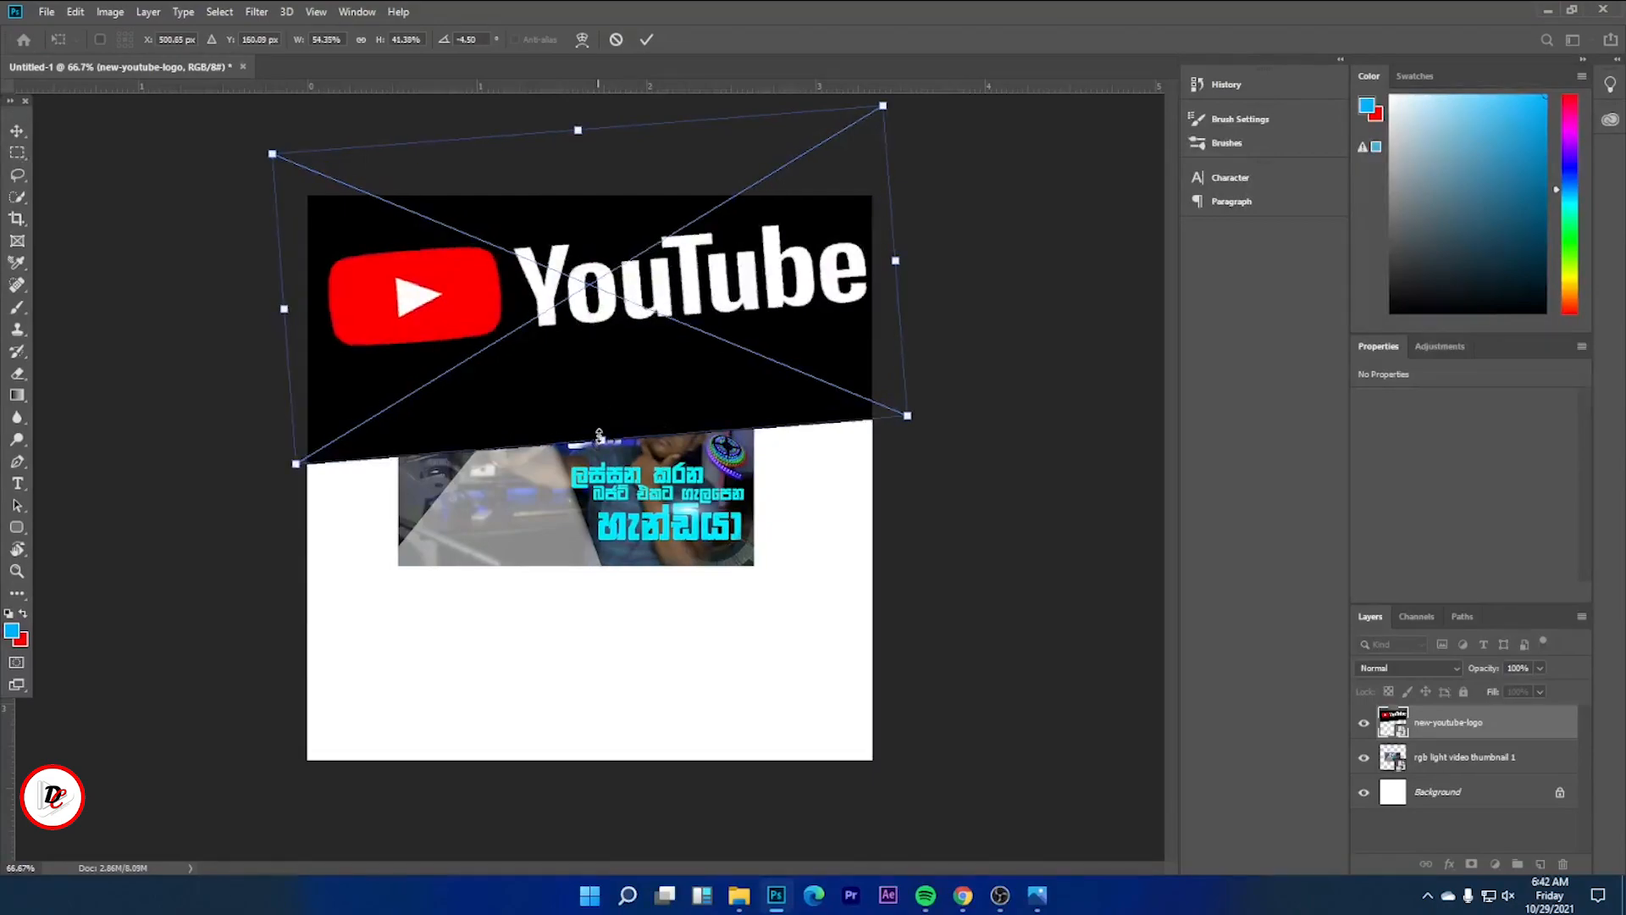
key(Return)
Move the thumbnail into the white area below the logo, duplicate its layer and shift the copy sideways.
drag(675, 520, 665, 633)
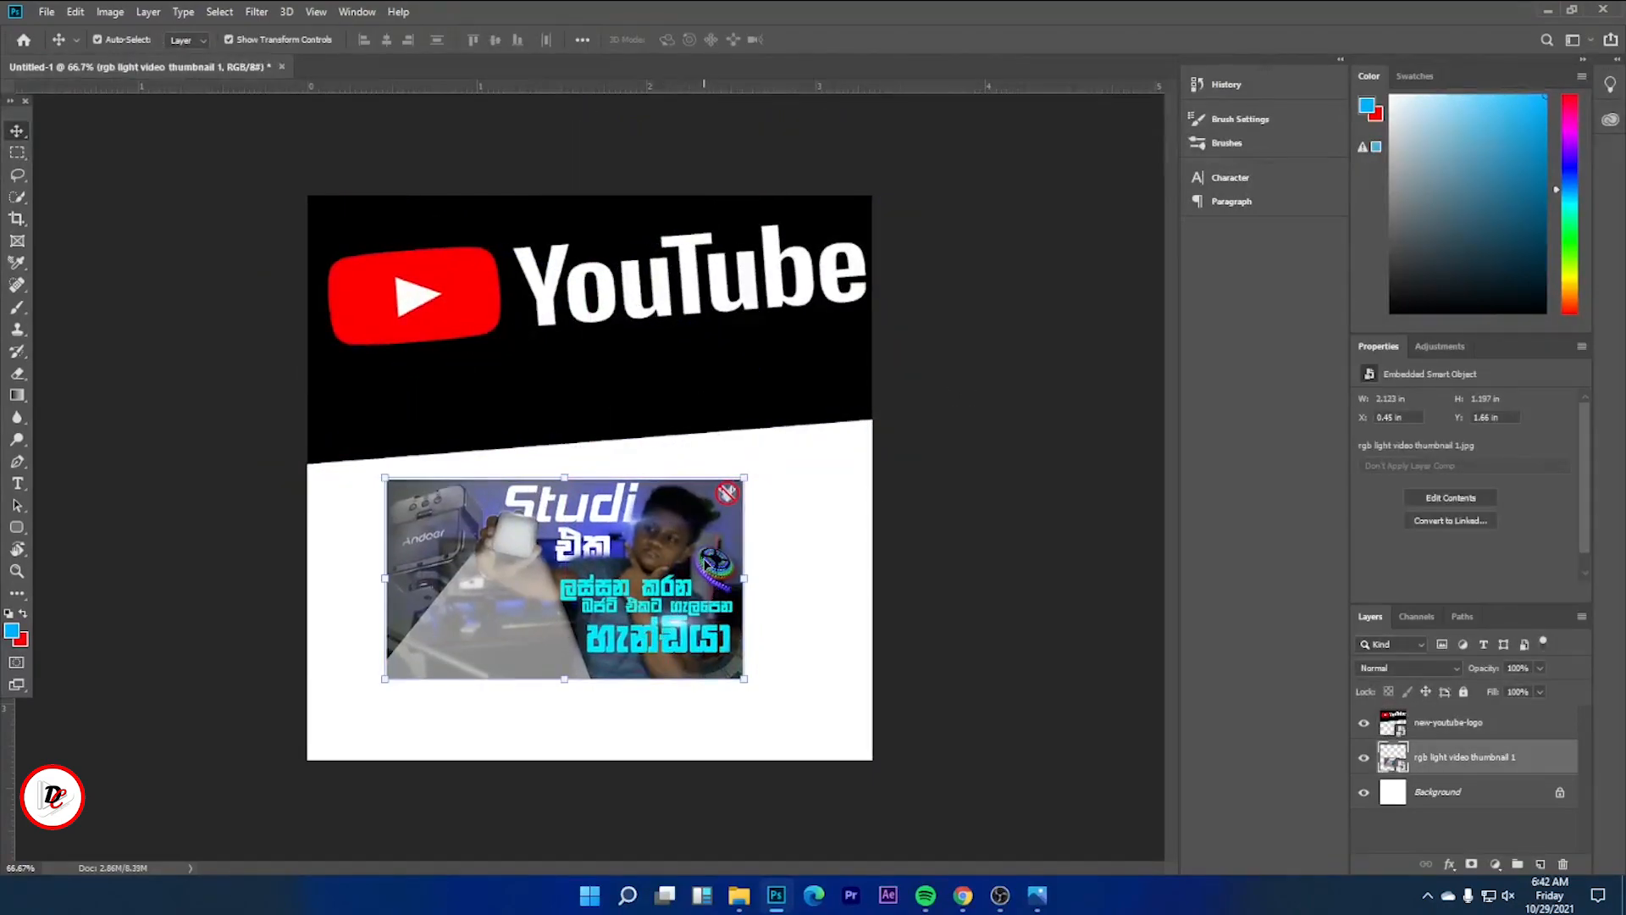
key(ctrl)
key(ctrl+j)
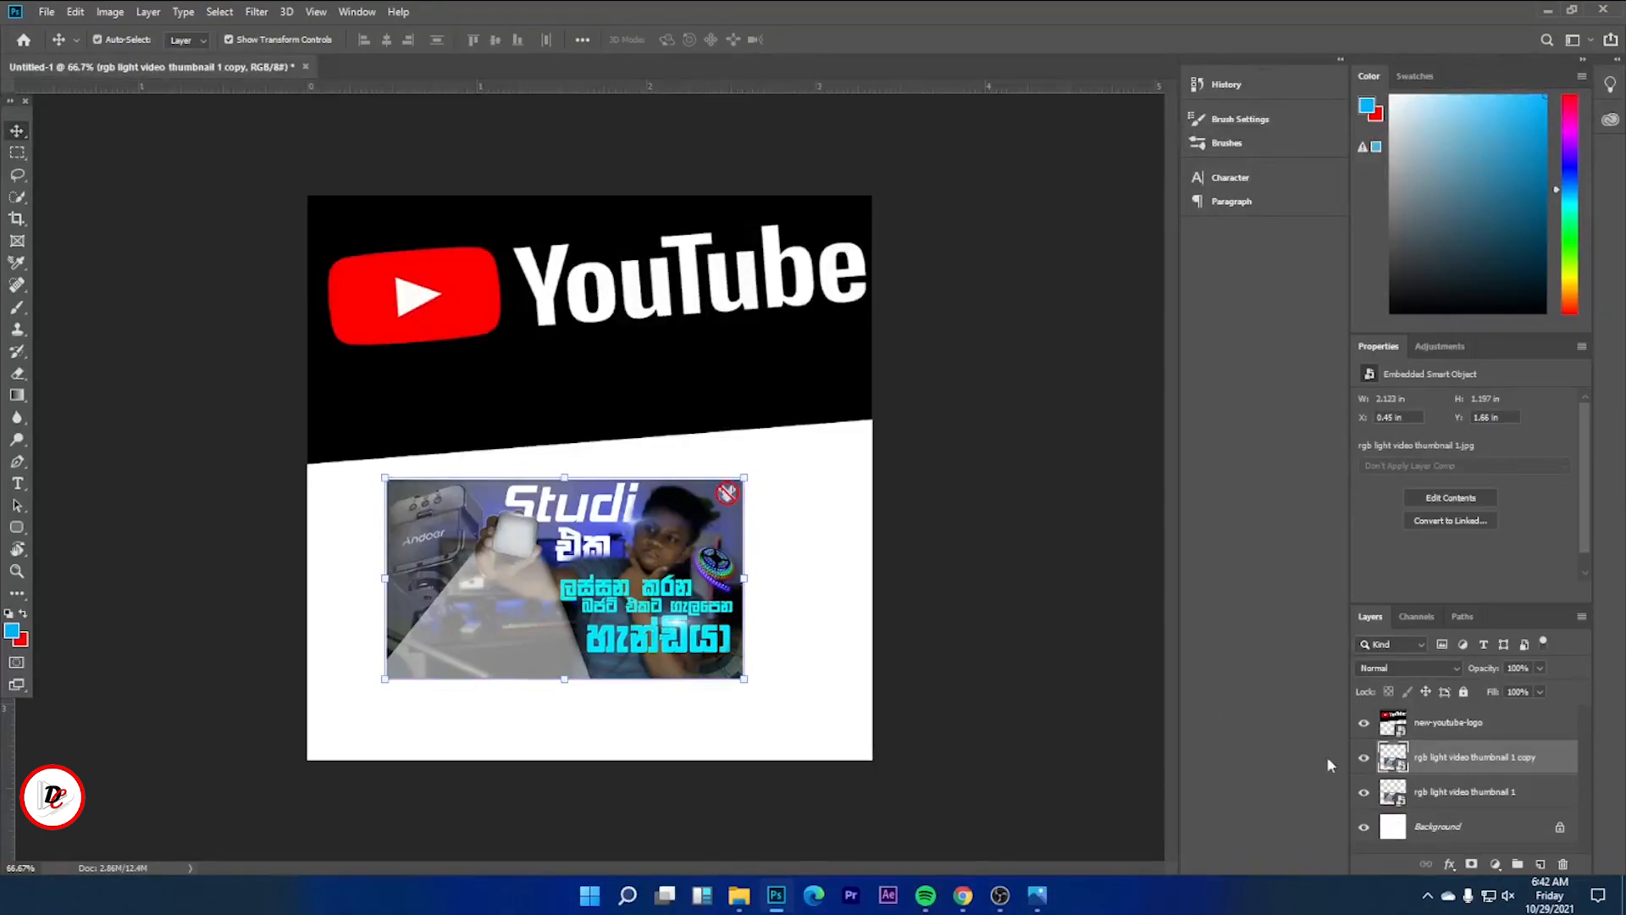
drag(497, 552, 598, 490)
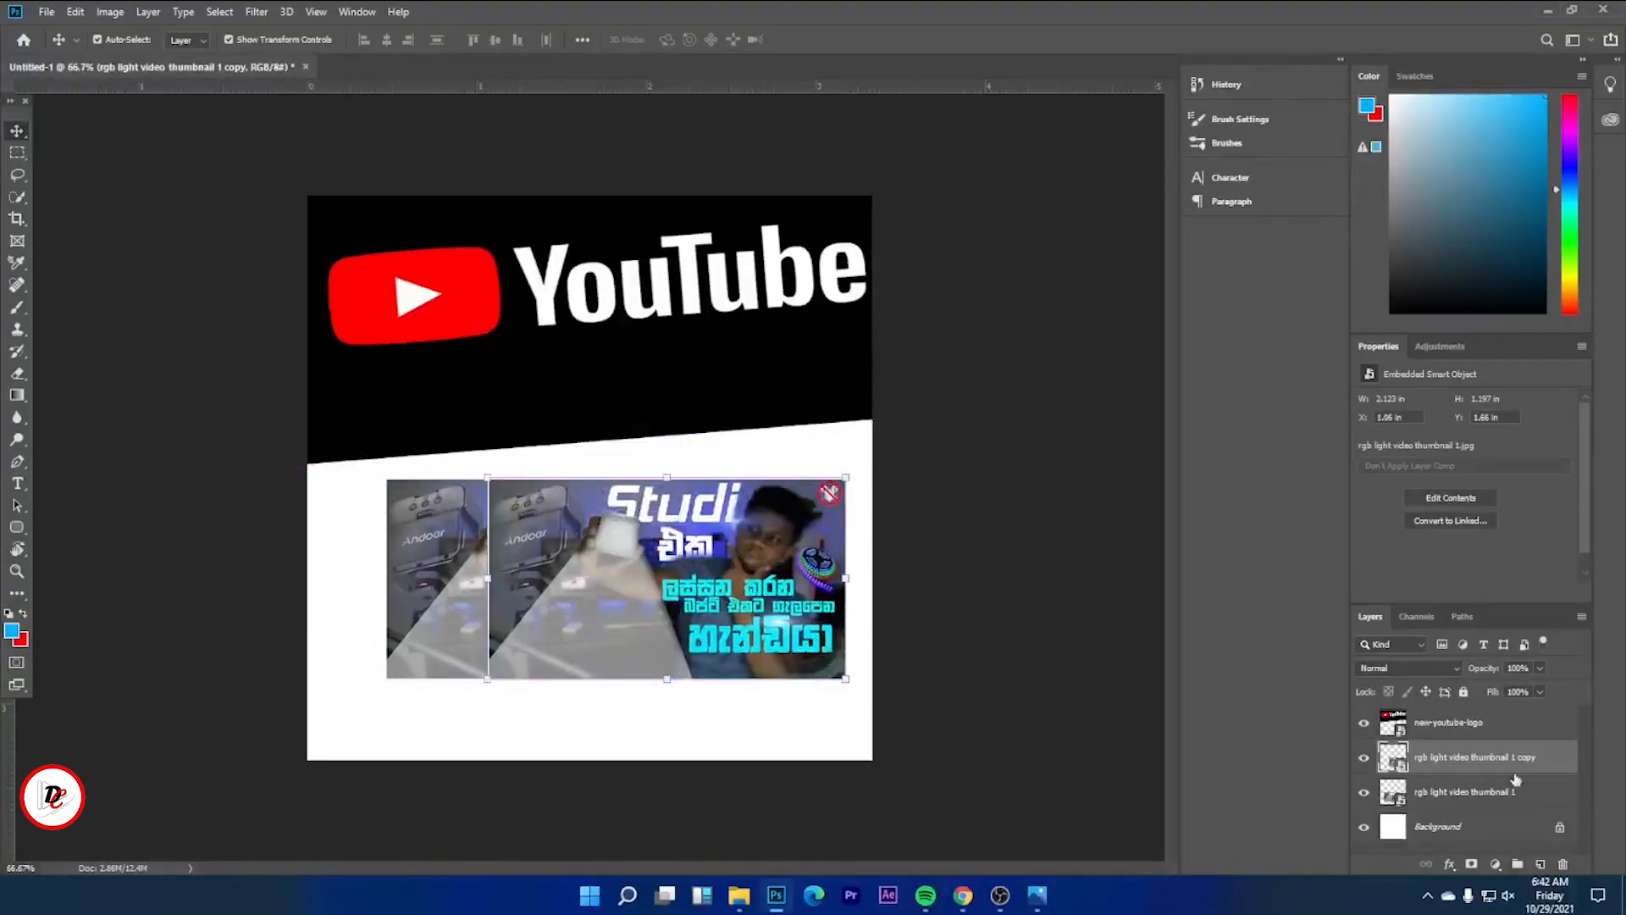
Move the thumbnail copy's layer above the logo layer and position the copy over the YouTube logo.
drag(1560, 767, 1486, 712)
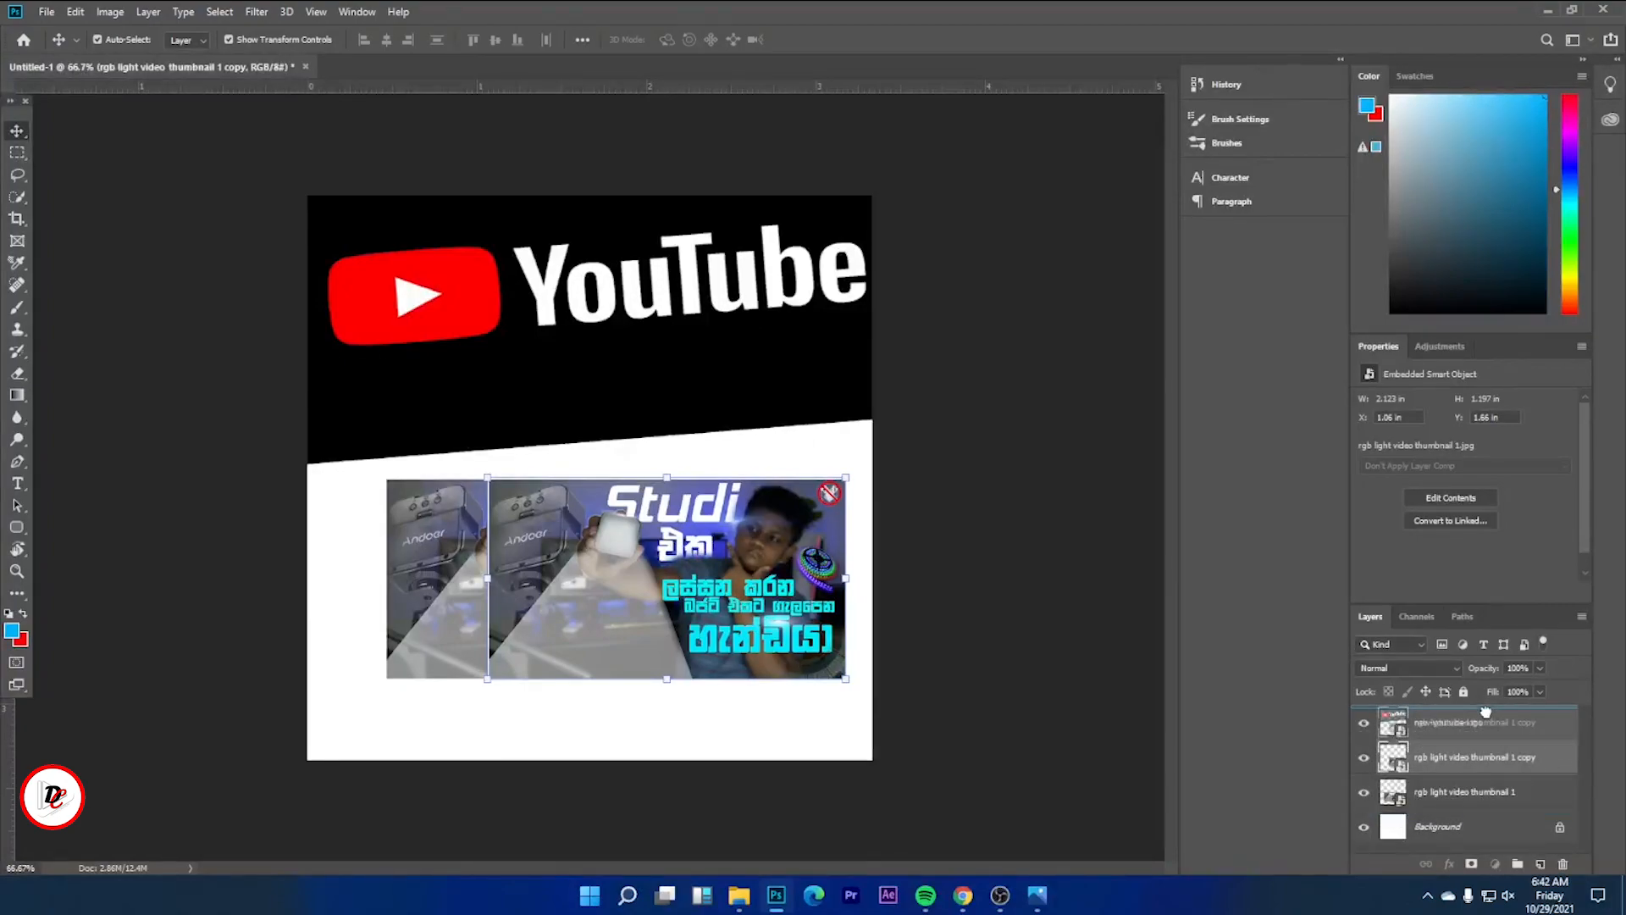
drag(1486, 711, 1487, 717)
drag(722, 648, 644, 434)
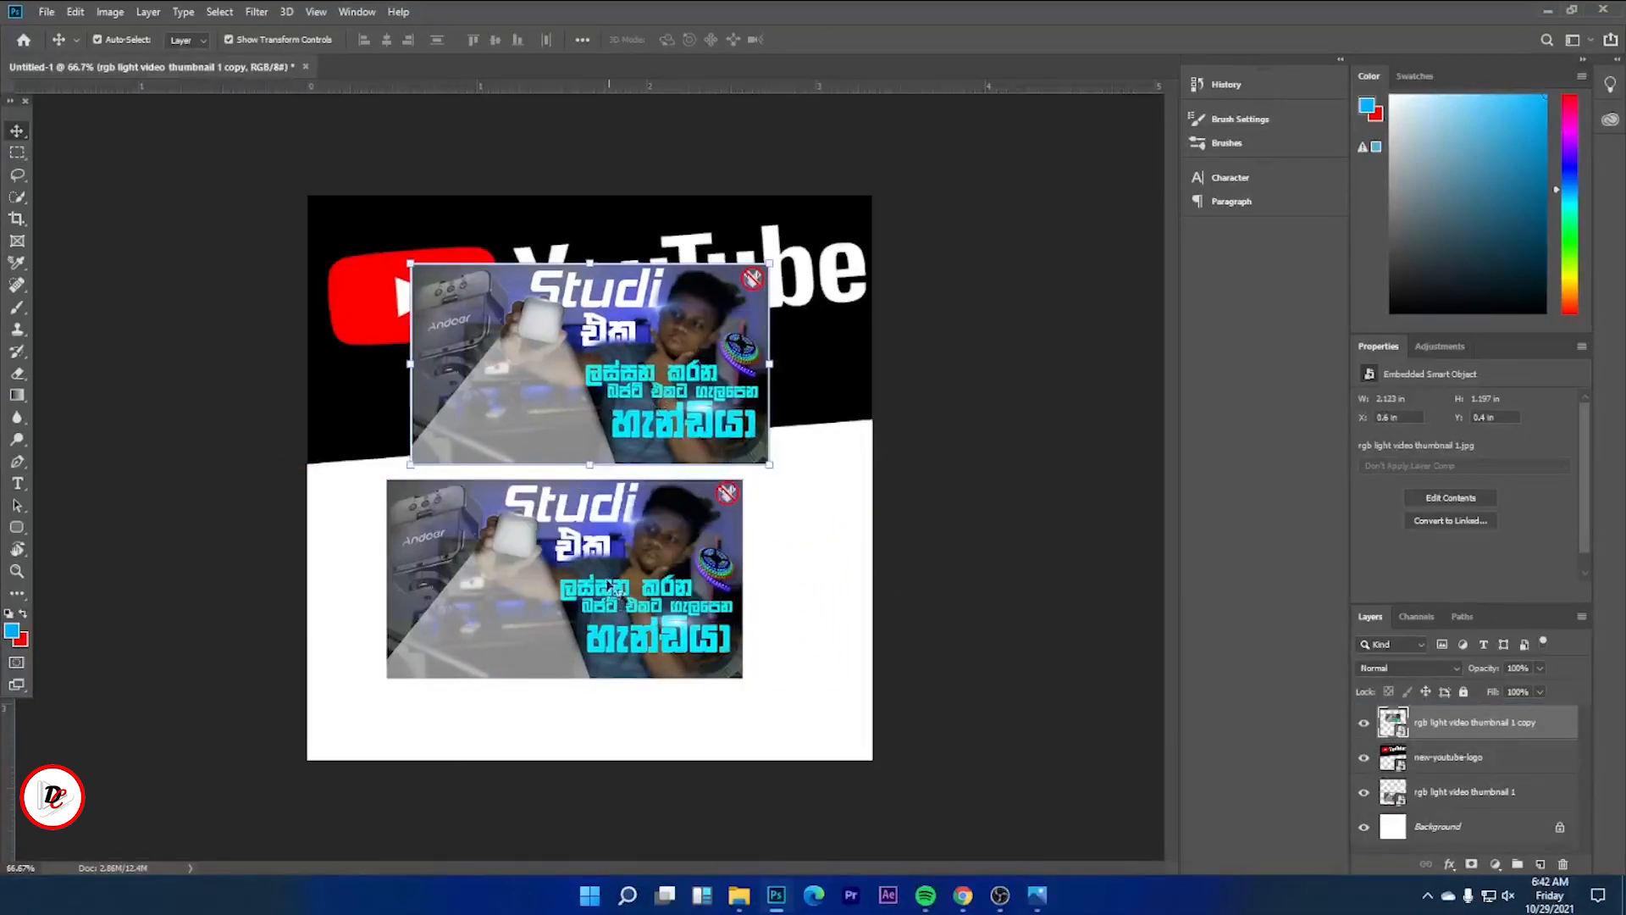
click(481, 486)
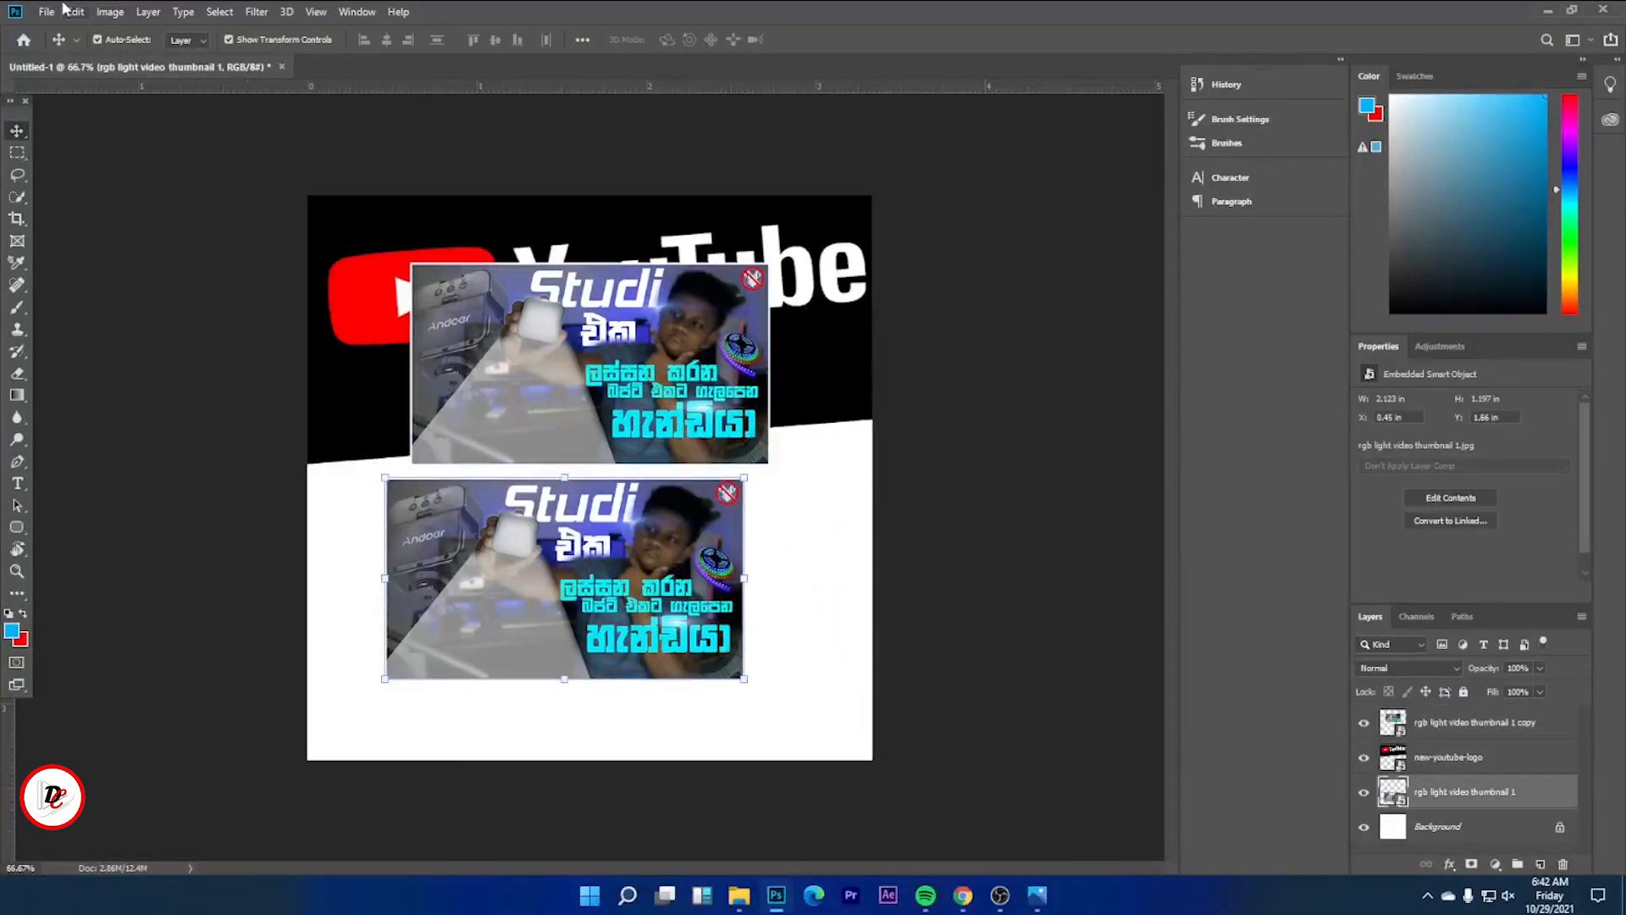
click(108, 13)
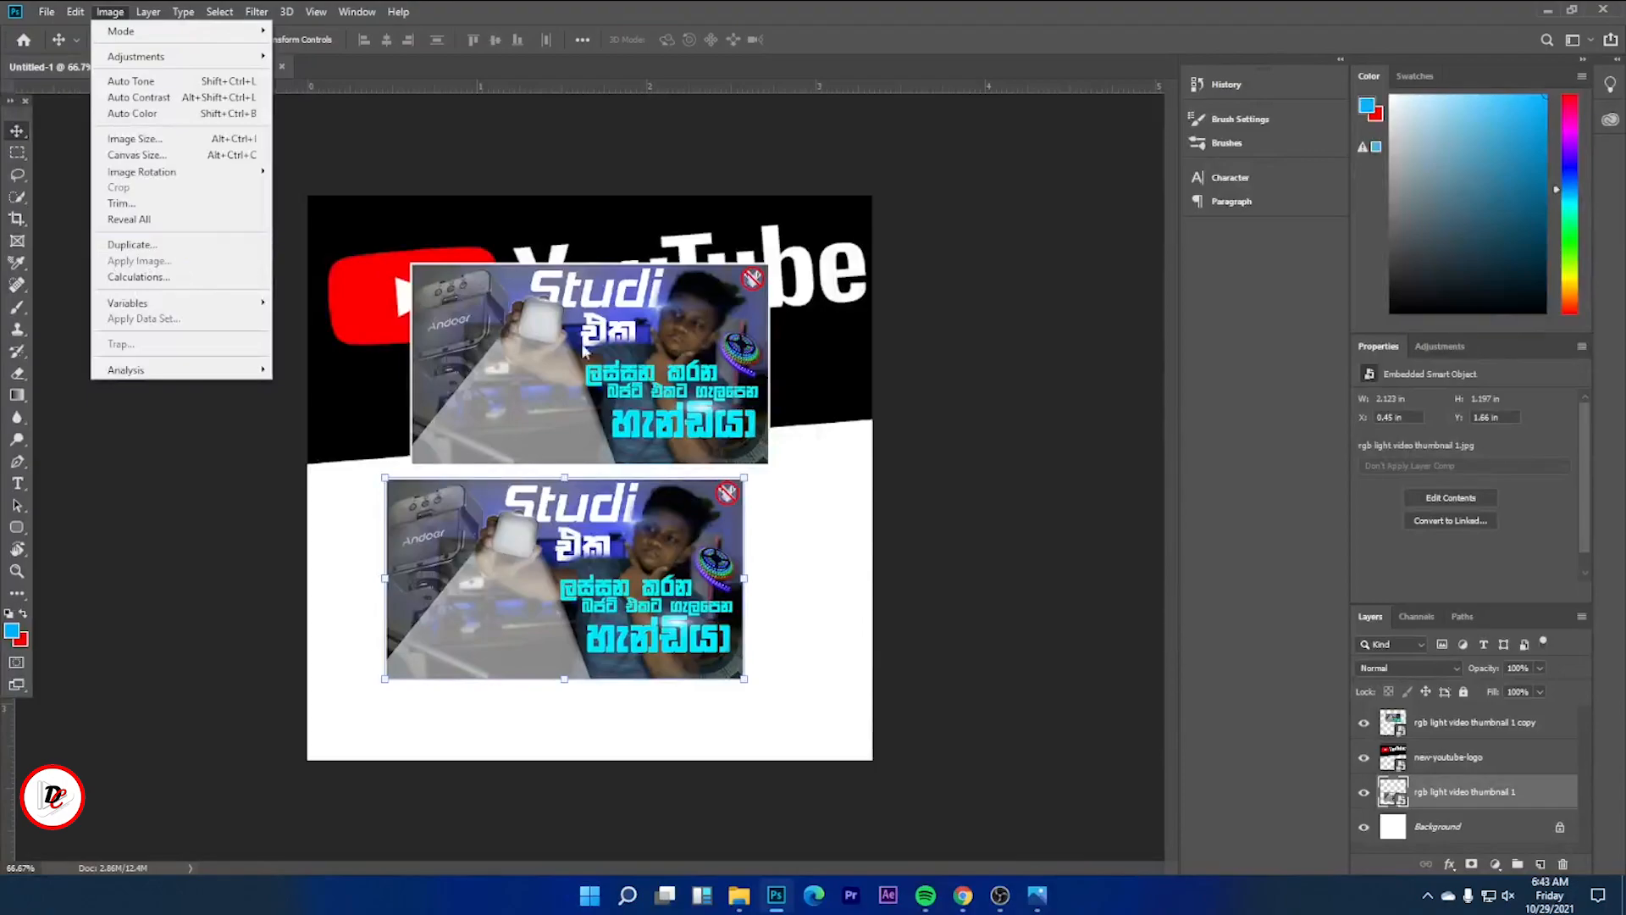
click(1089, 292)
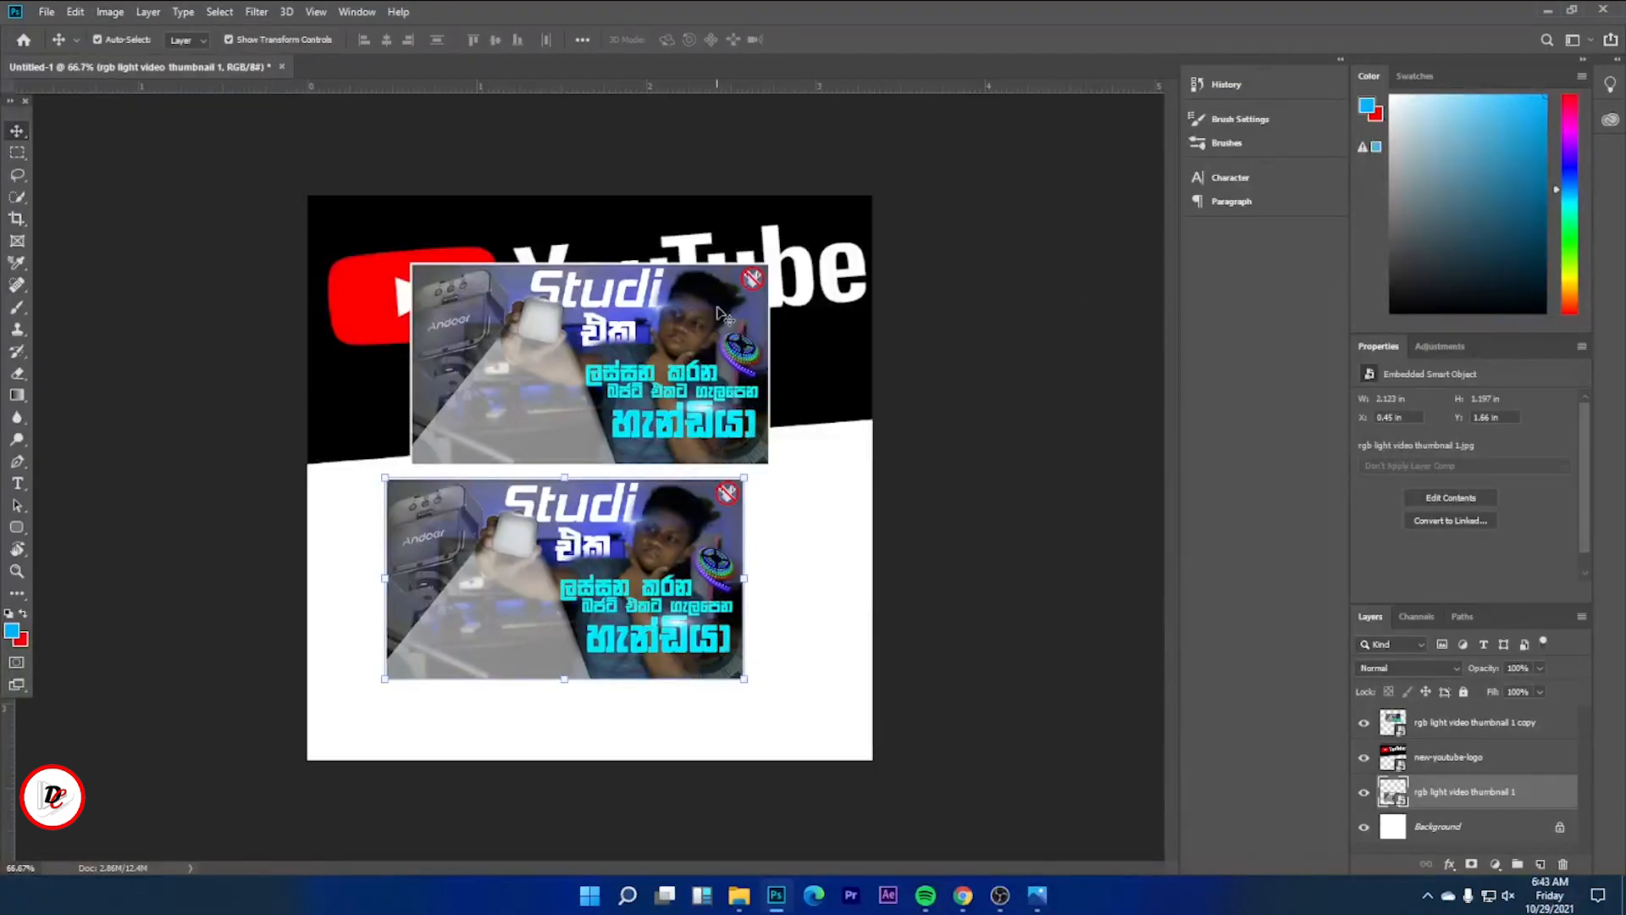
Shift the thumbnail copy slightly upward, then enlarge the original thumbnail to about 4.45 × 2.72 in to fill the canvas's lower half.
drag(697, 352, 726, 322)
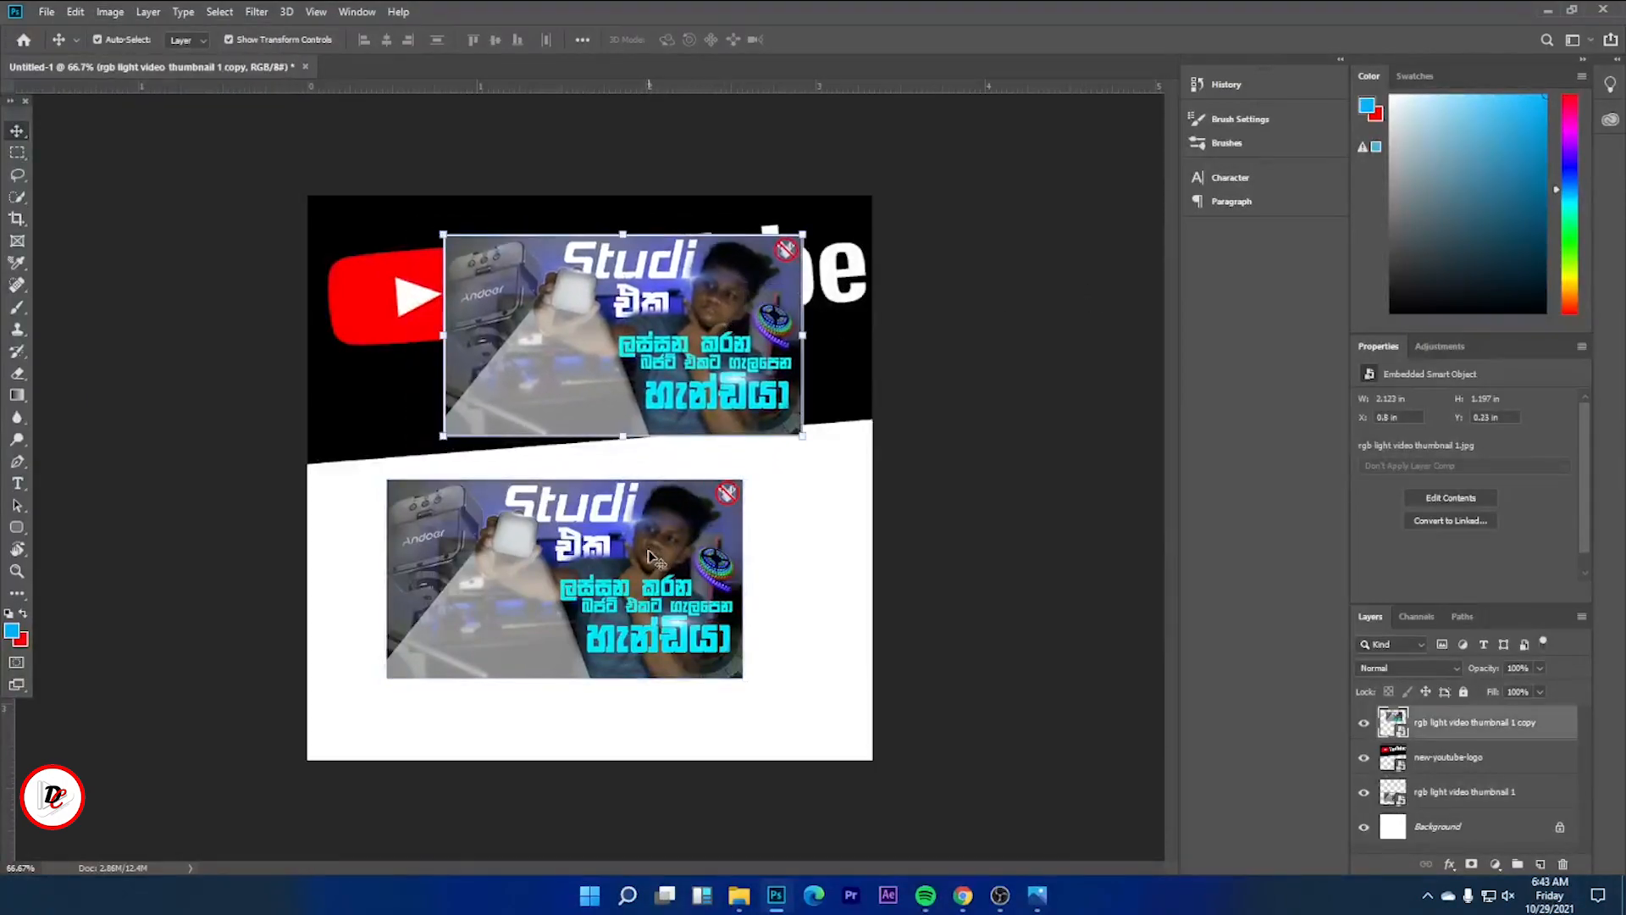
click(656, 562)
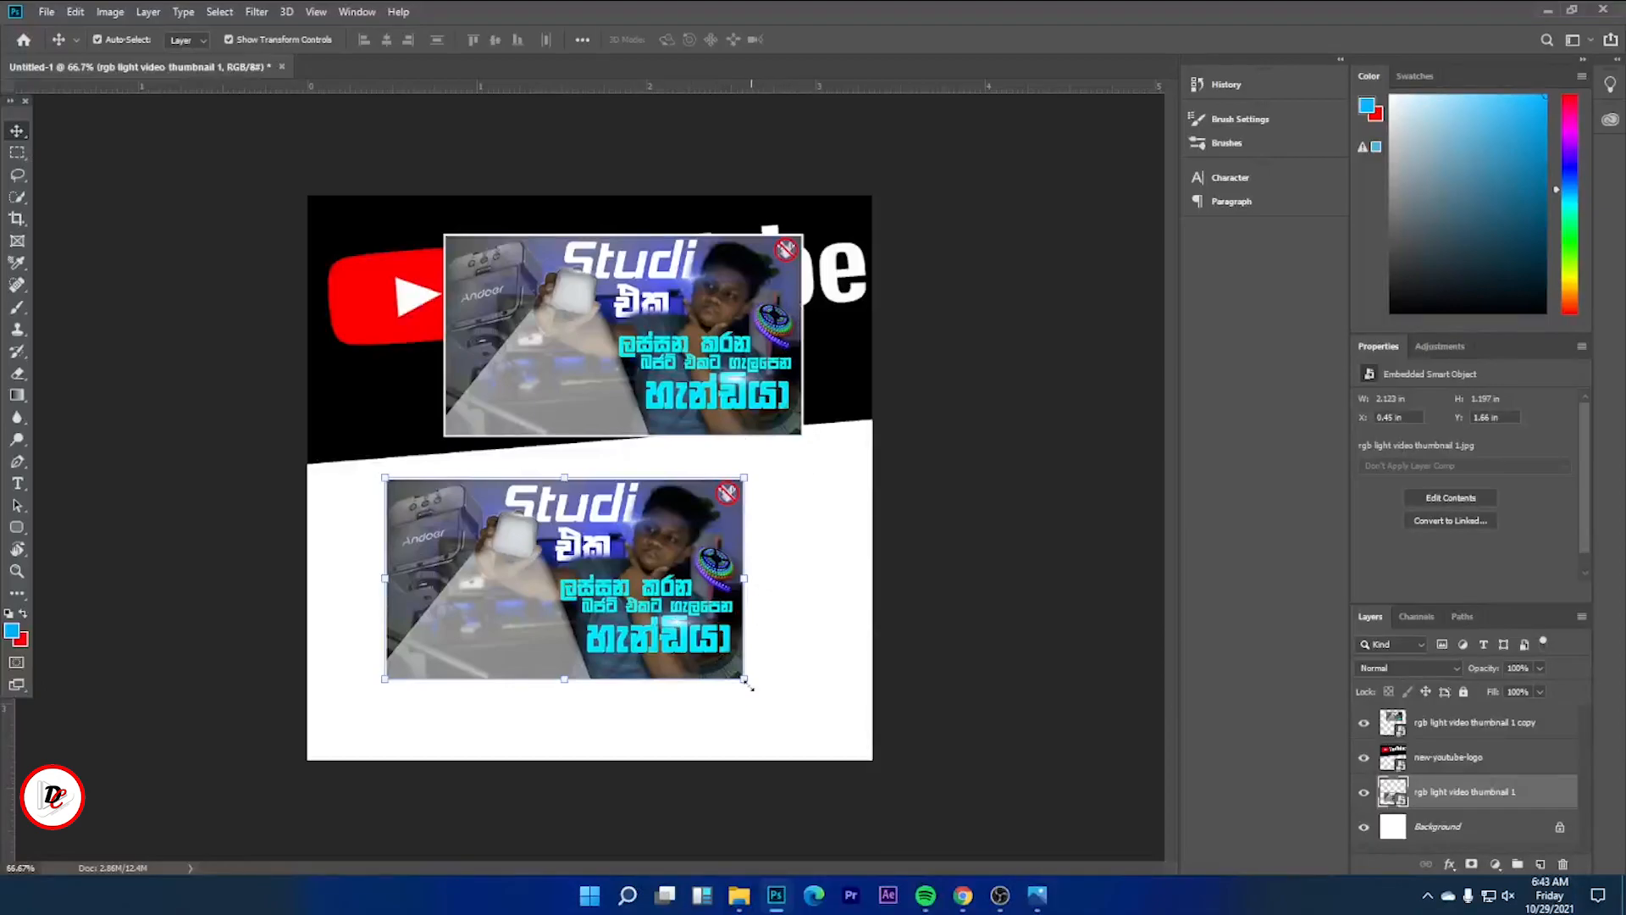
drag(745, 678, 912, 773)
drag(647, 612, 570, 599)
drag(835, 765, 896, 799)
drag(796, 617, 795, 597)
drag(860, 426, 904, 418)
drag(905, 766, 1041, 773)
drag(770, 666, 695, 677)
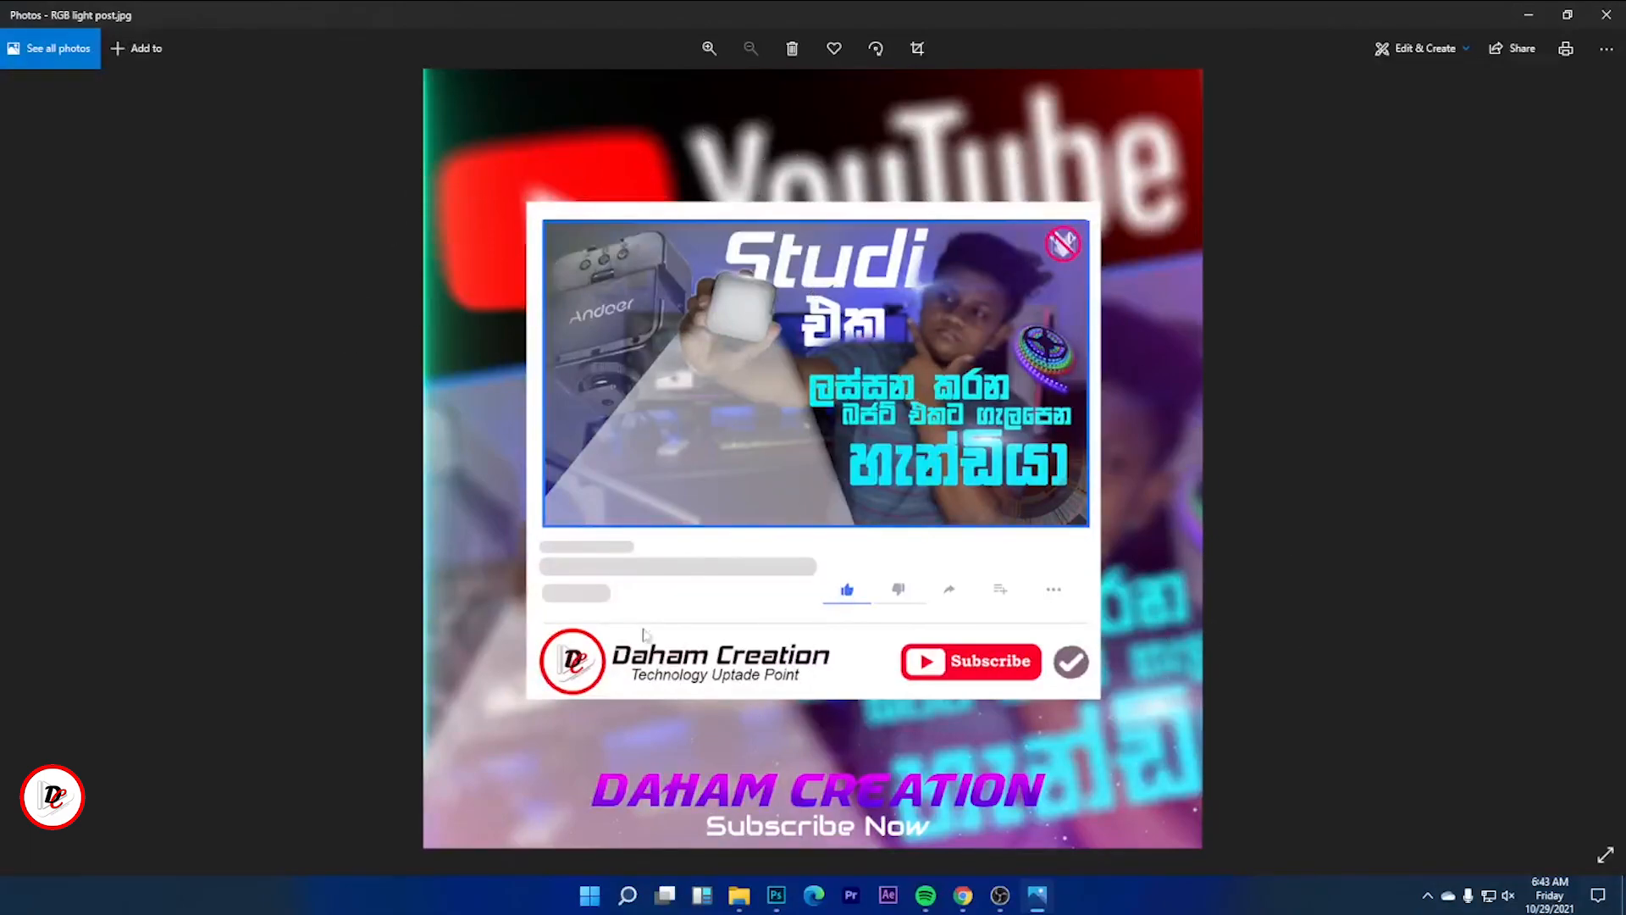
Tilt the large background thumbnail about 5.7° counterclockwise and reposition it across the lower half, following the reference post.
click(1529, 10)
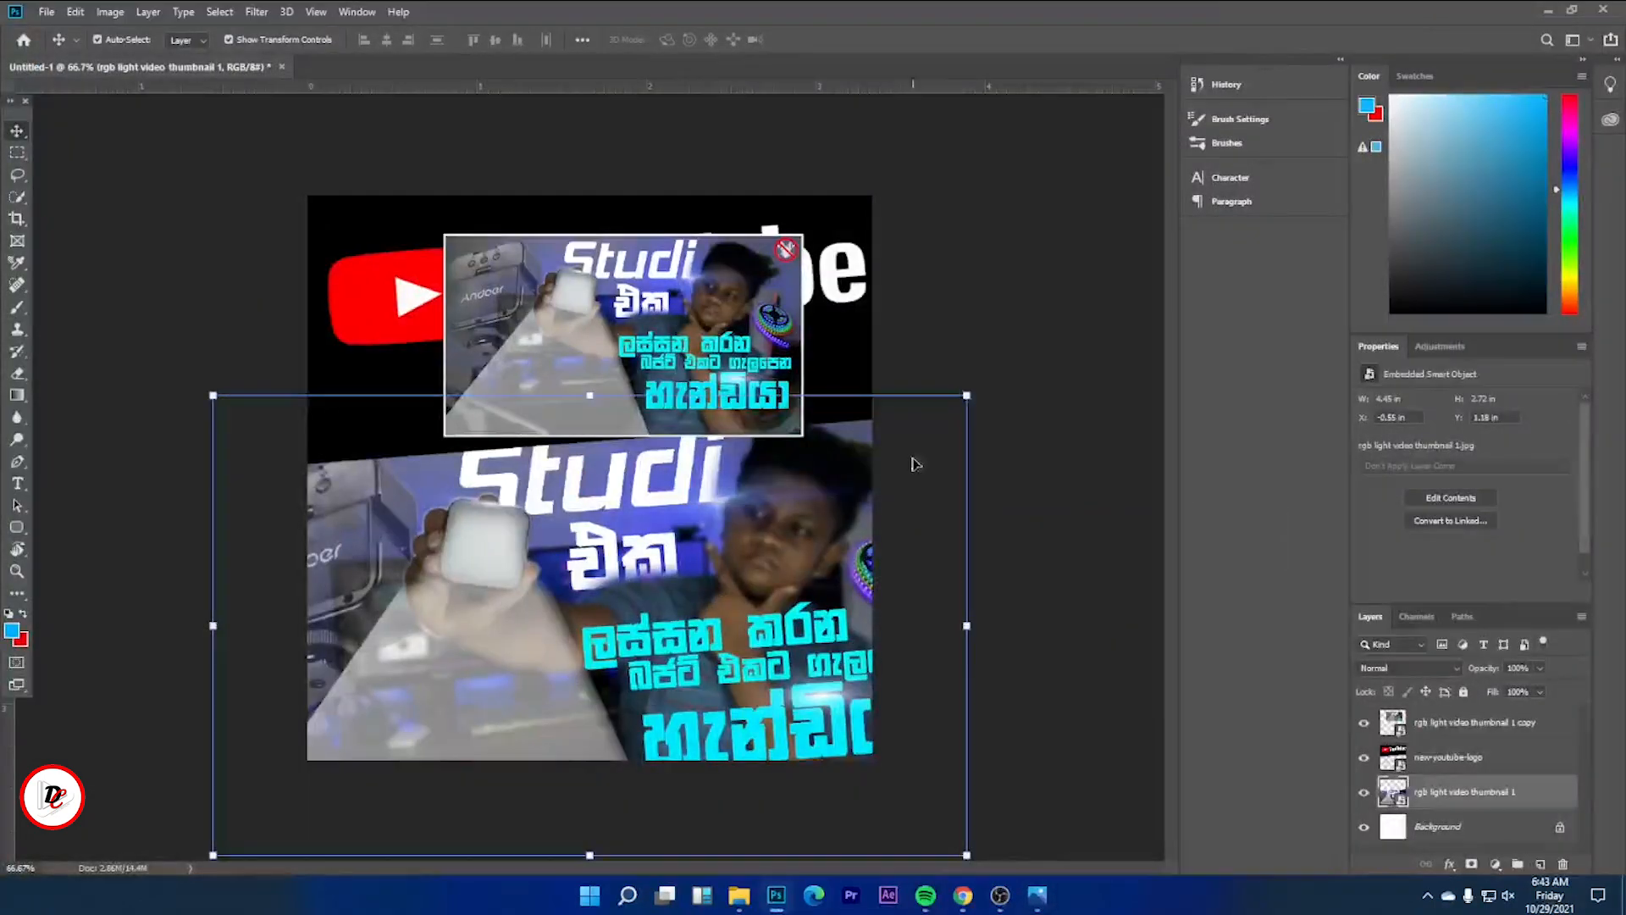
drag(972, 399, 963, 350)
drag(768, 578, 749, 588)
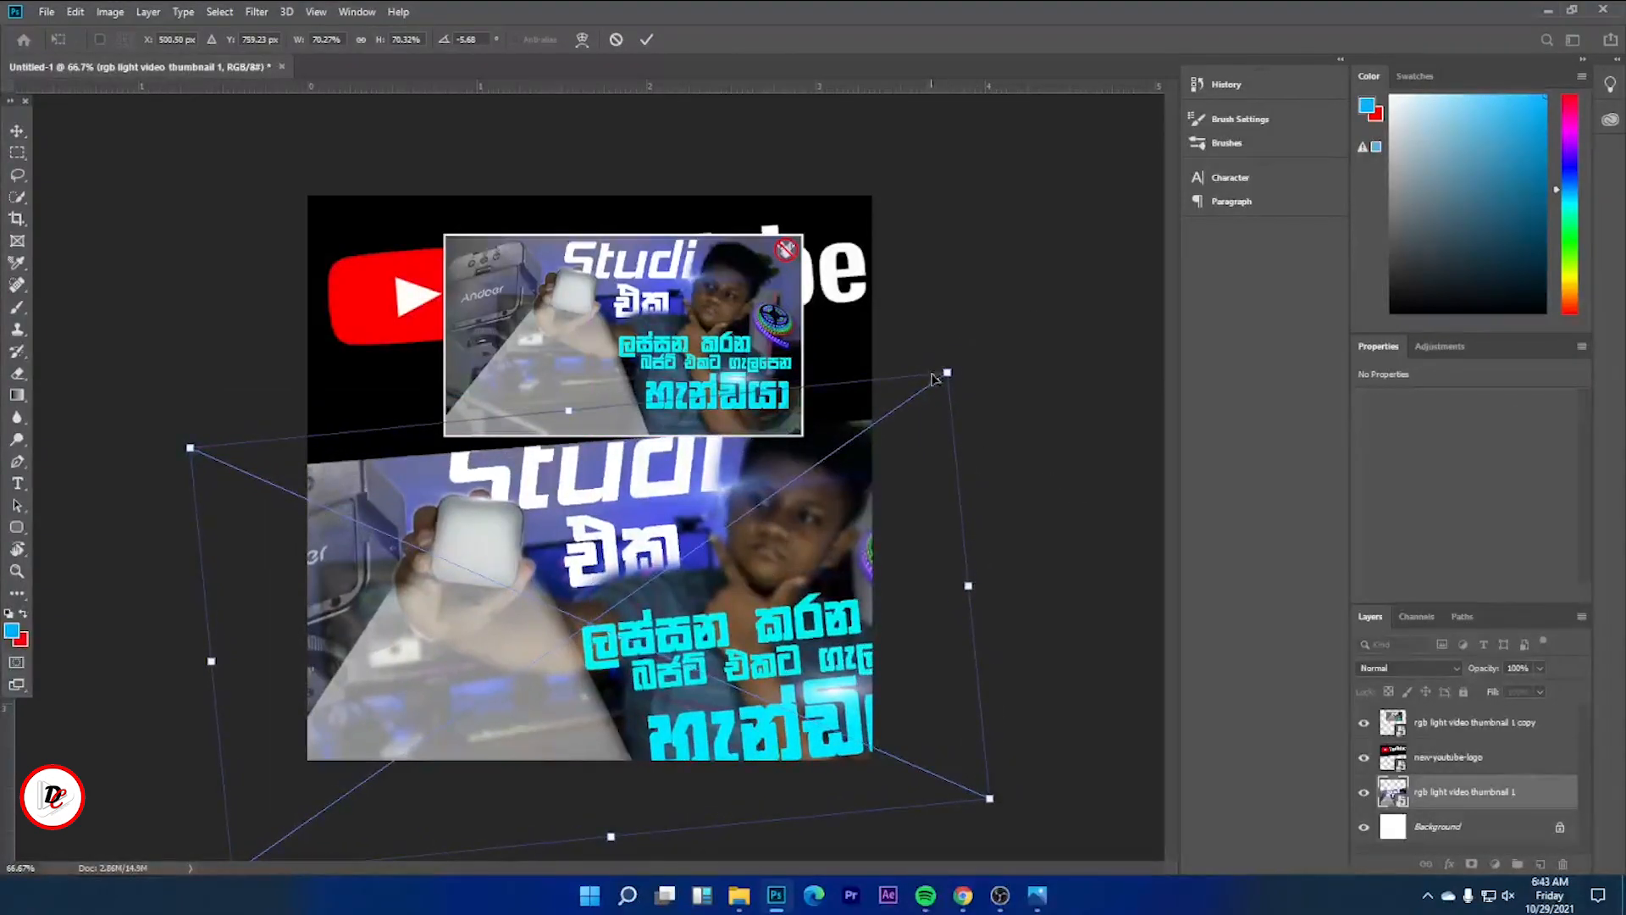
click(1010, 309)
click(1013, 313)
Move the thumbnail copy off the YouTube logo into the canvas's lower half, then enlarge and reposition the logo to about 4.3 × 2.8 in.
drag(757, 301, 771, 545)
click(772, 396)
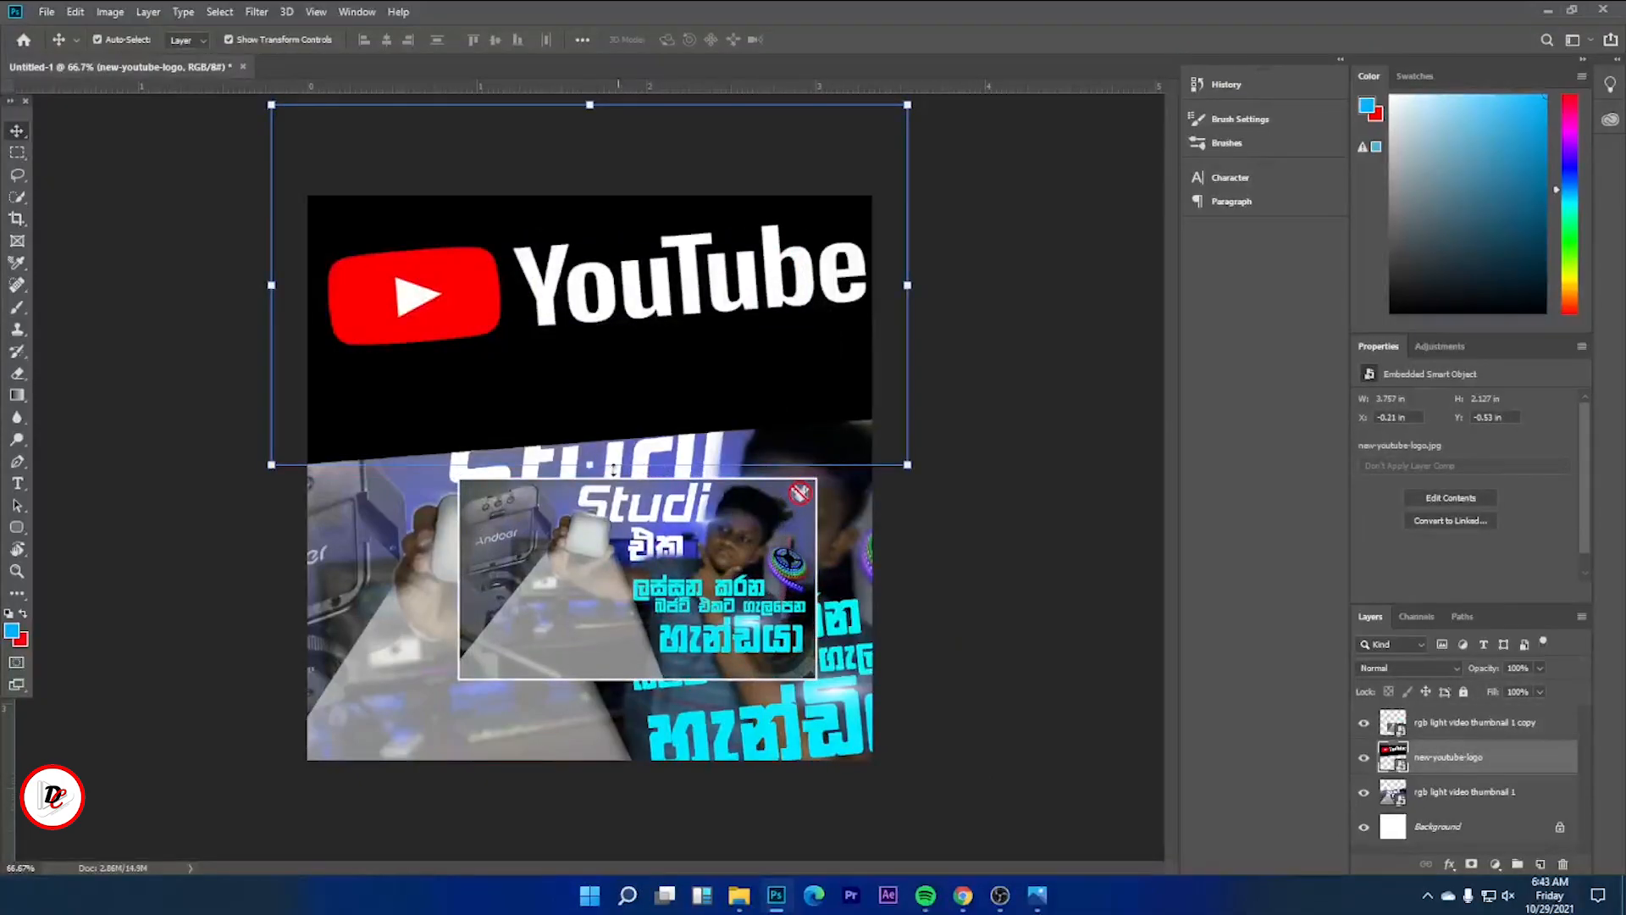
drag(574, 467, 608, 499)
drag(599, 429, 613, 400)
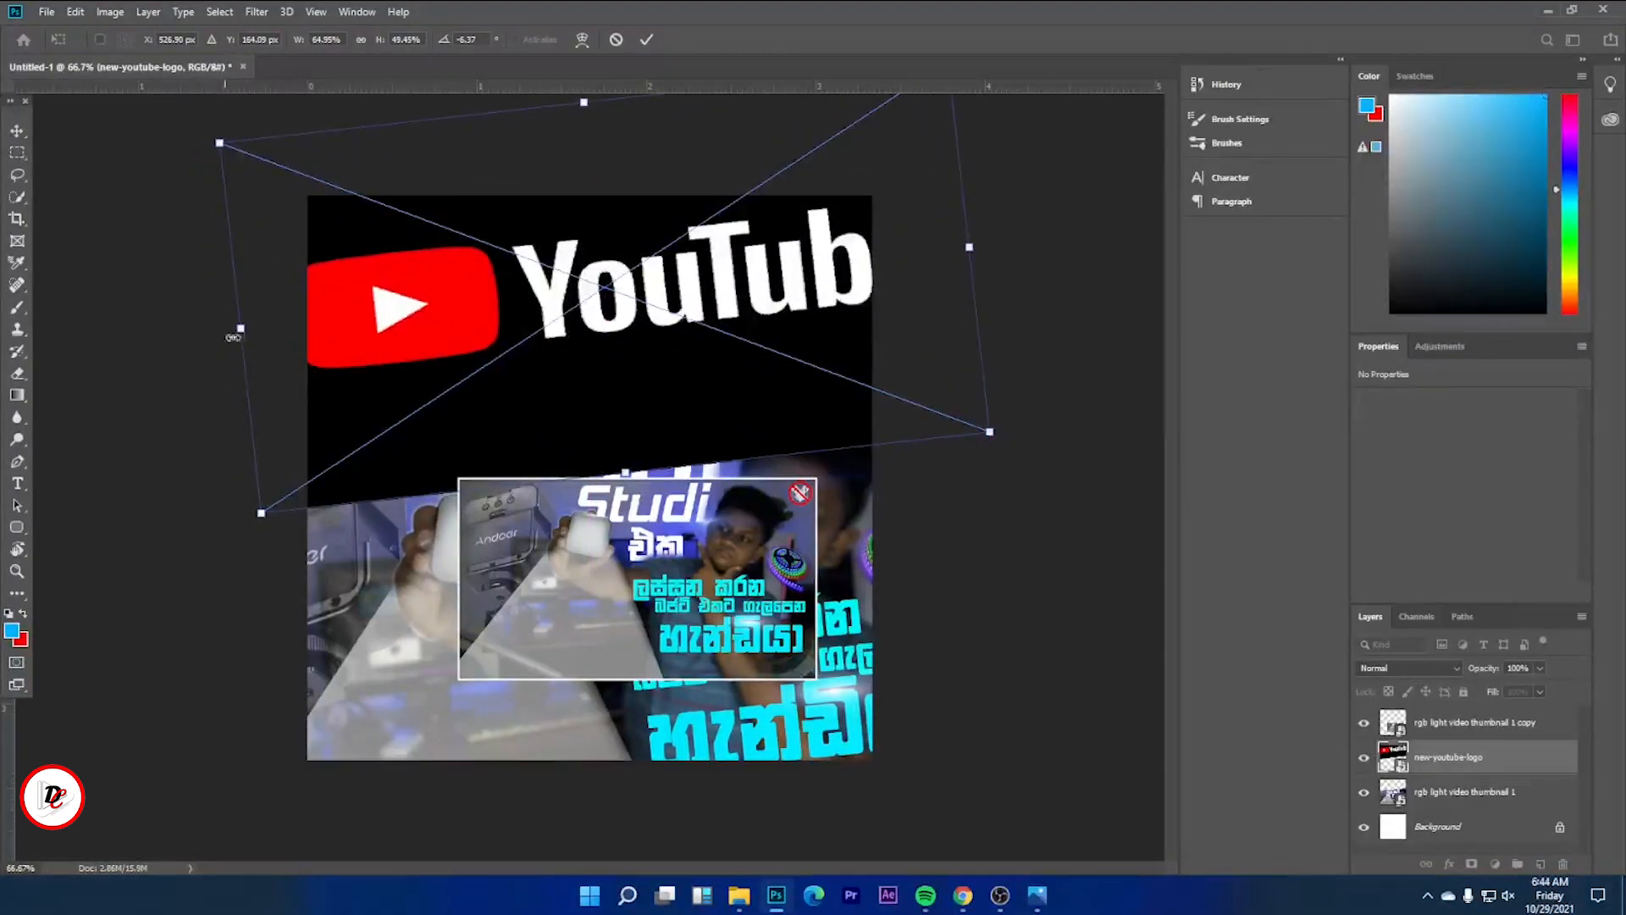
drag(241, 330, 336, 331)
drag(469, 357, 421, 351)
drag(946, 437, 993, 448)
drag(672, 370, 640, 385)
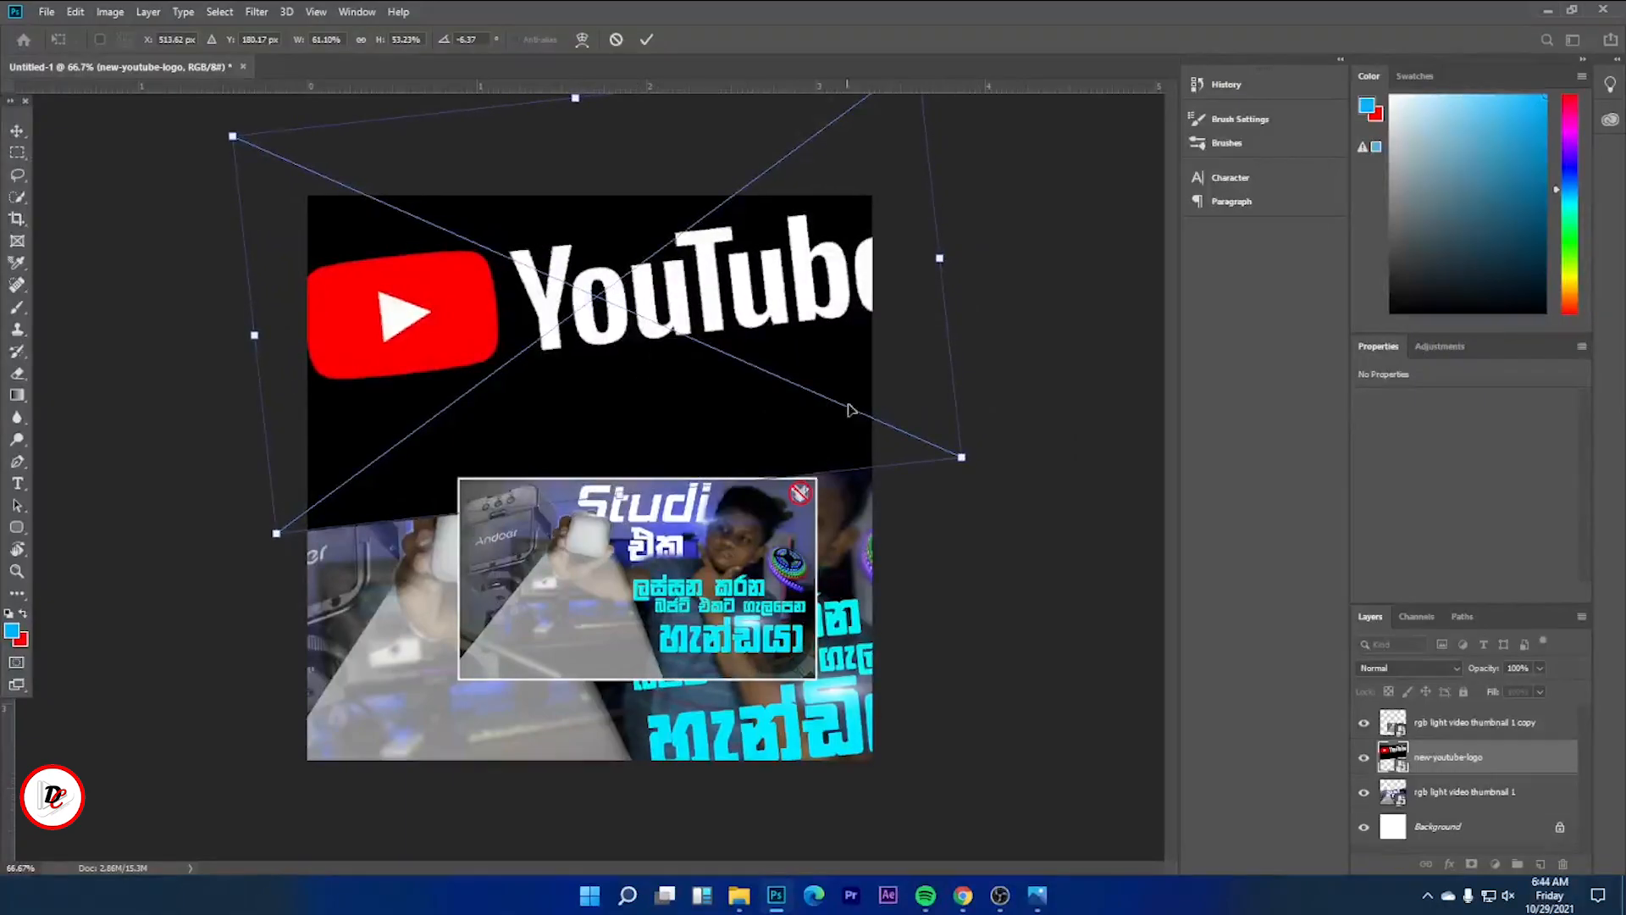
key(Return)
Move the YouTube logo's layer directly below the large background thumbnail's layer.
drag(1441, 756, 1472, 790)
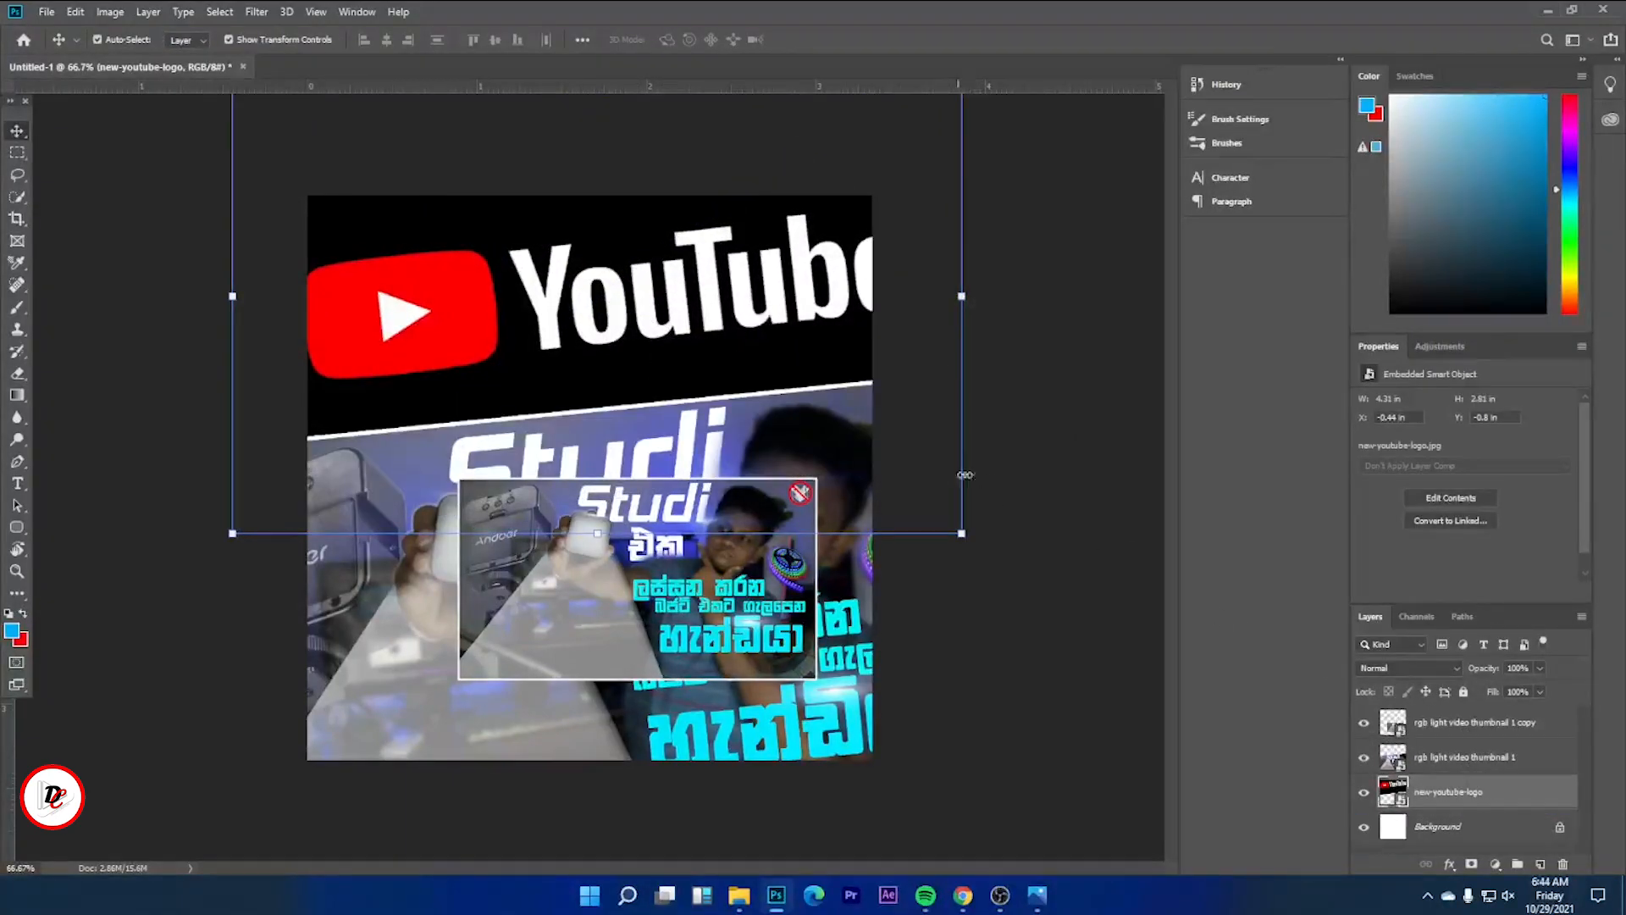
click(1037, 498)
Apply a Tilt-Shift blur of 22 px to the YouTube logo layer.
click(603, 398)
click(249, 11)
mouse_move(320, 226)
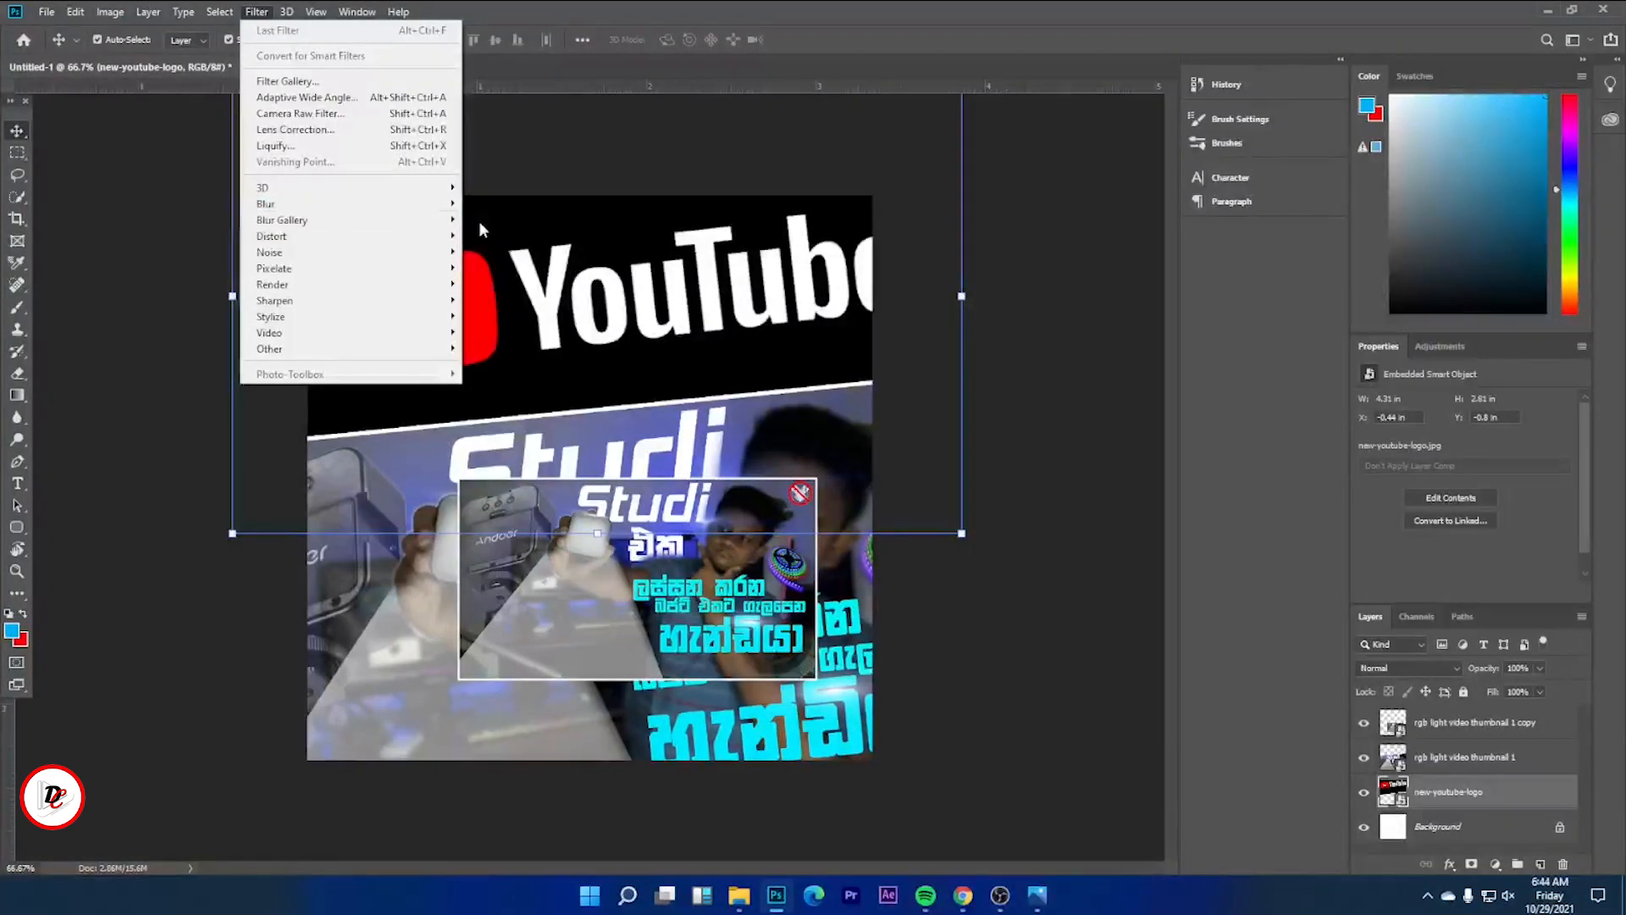
mouse_move(436, 225)
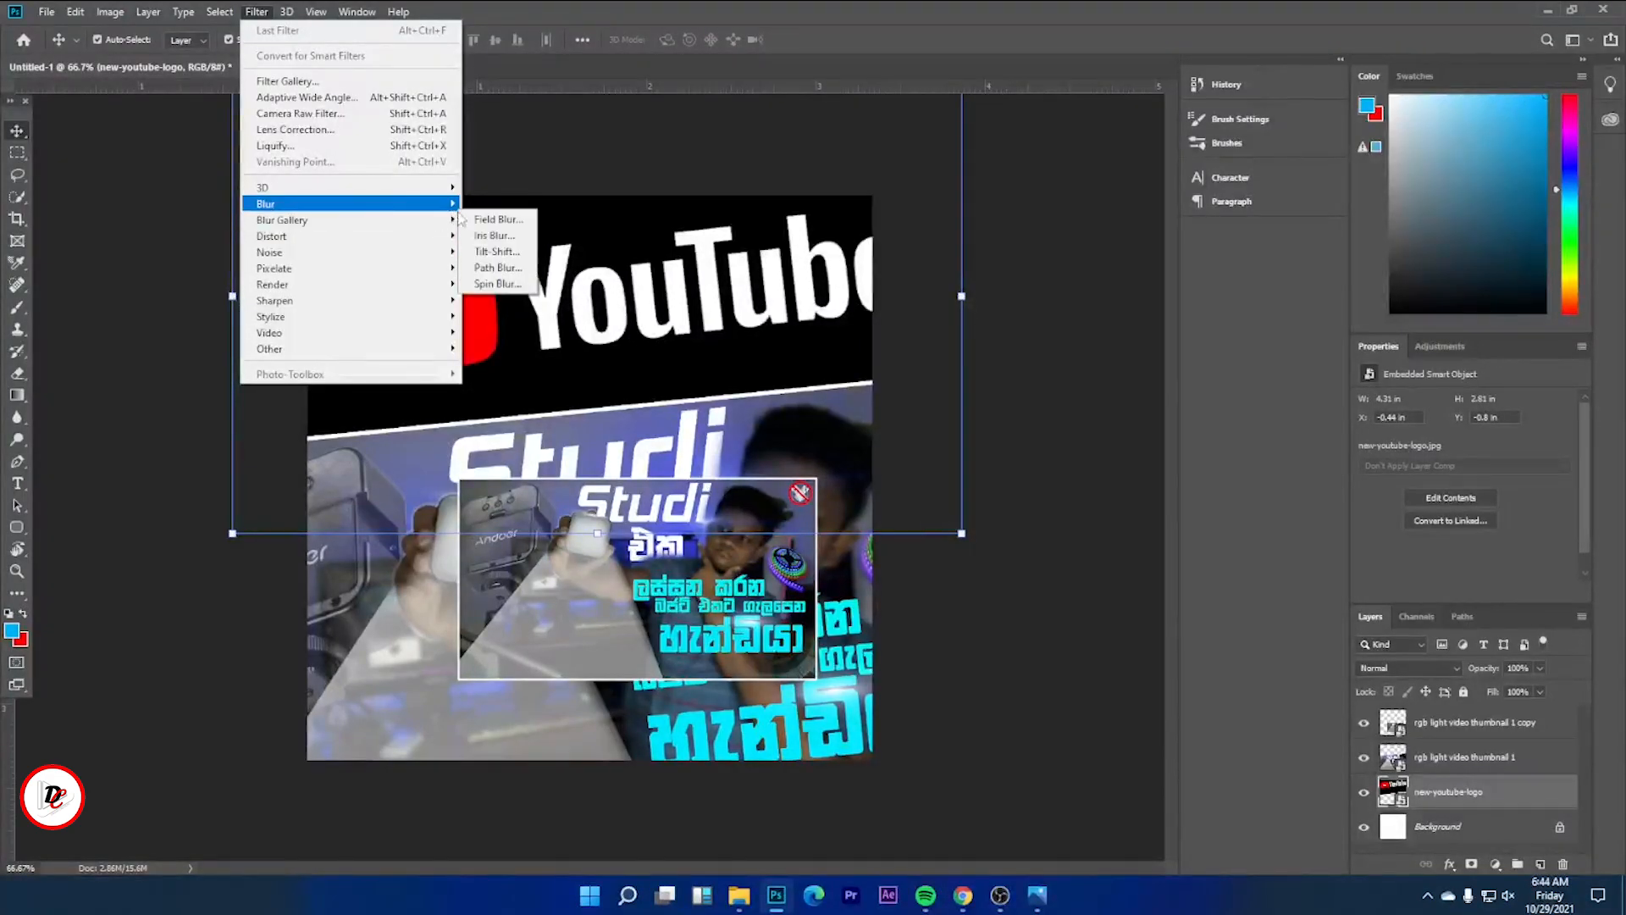
click(499, 252)
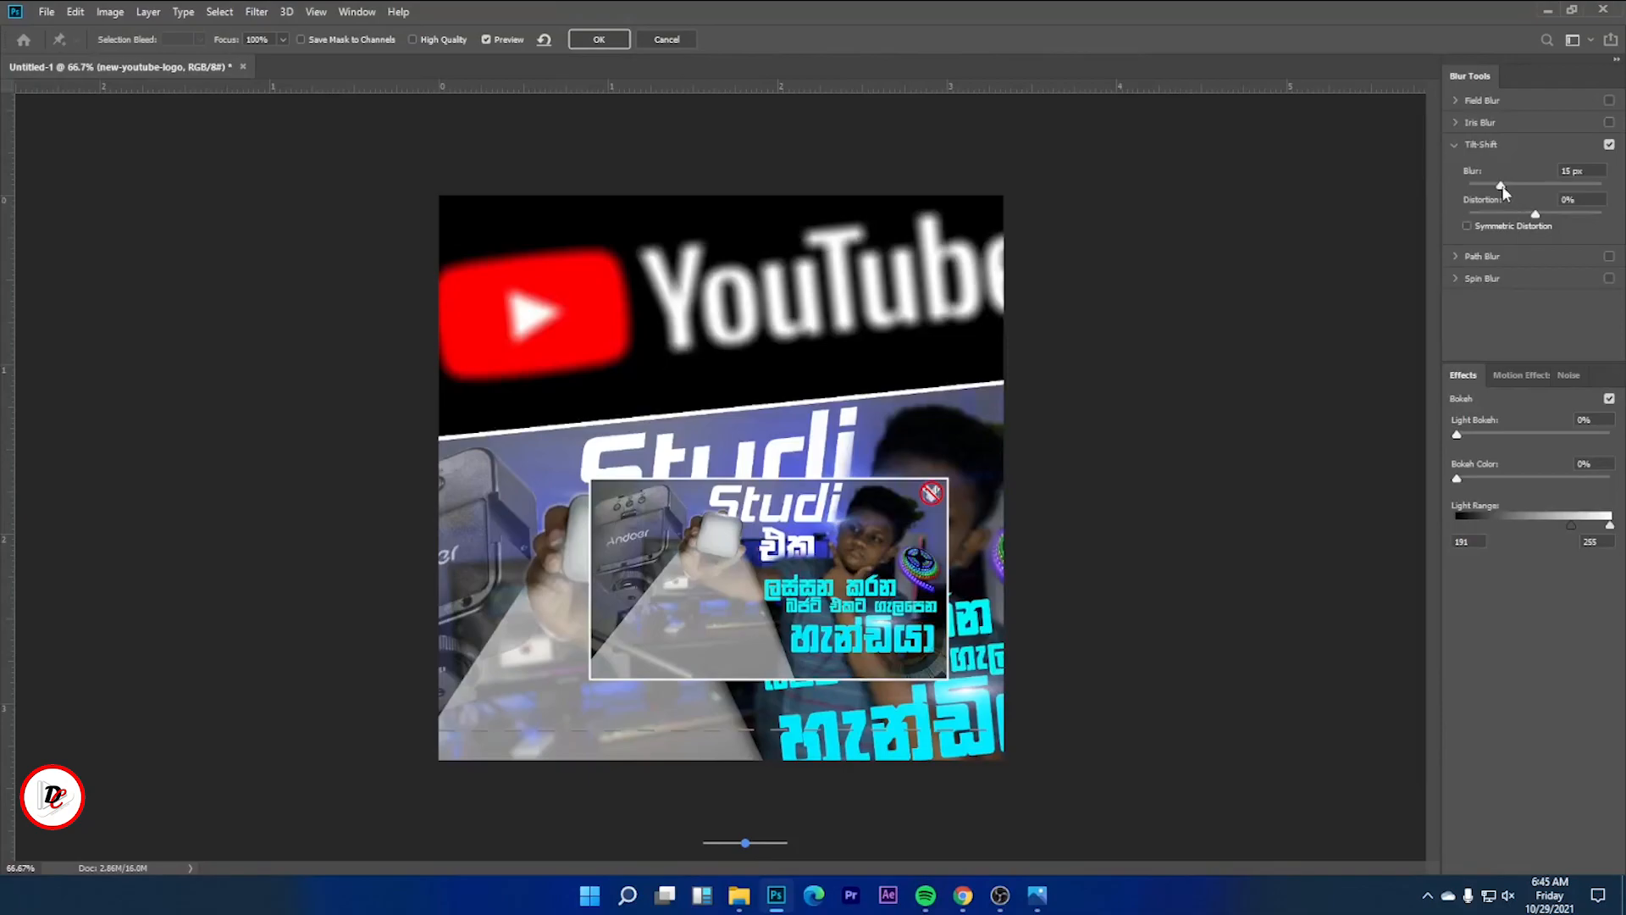
drag(1502, 187, 1508, 190)
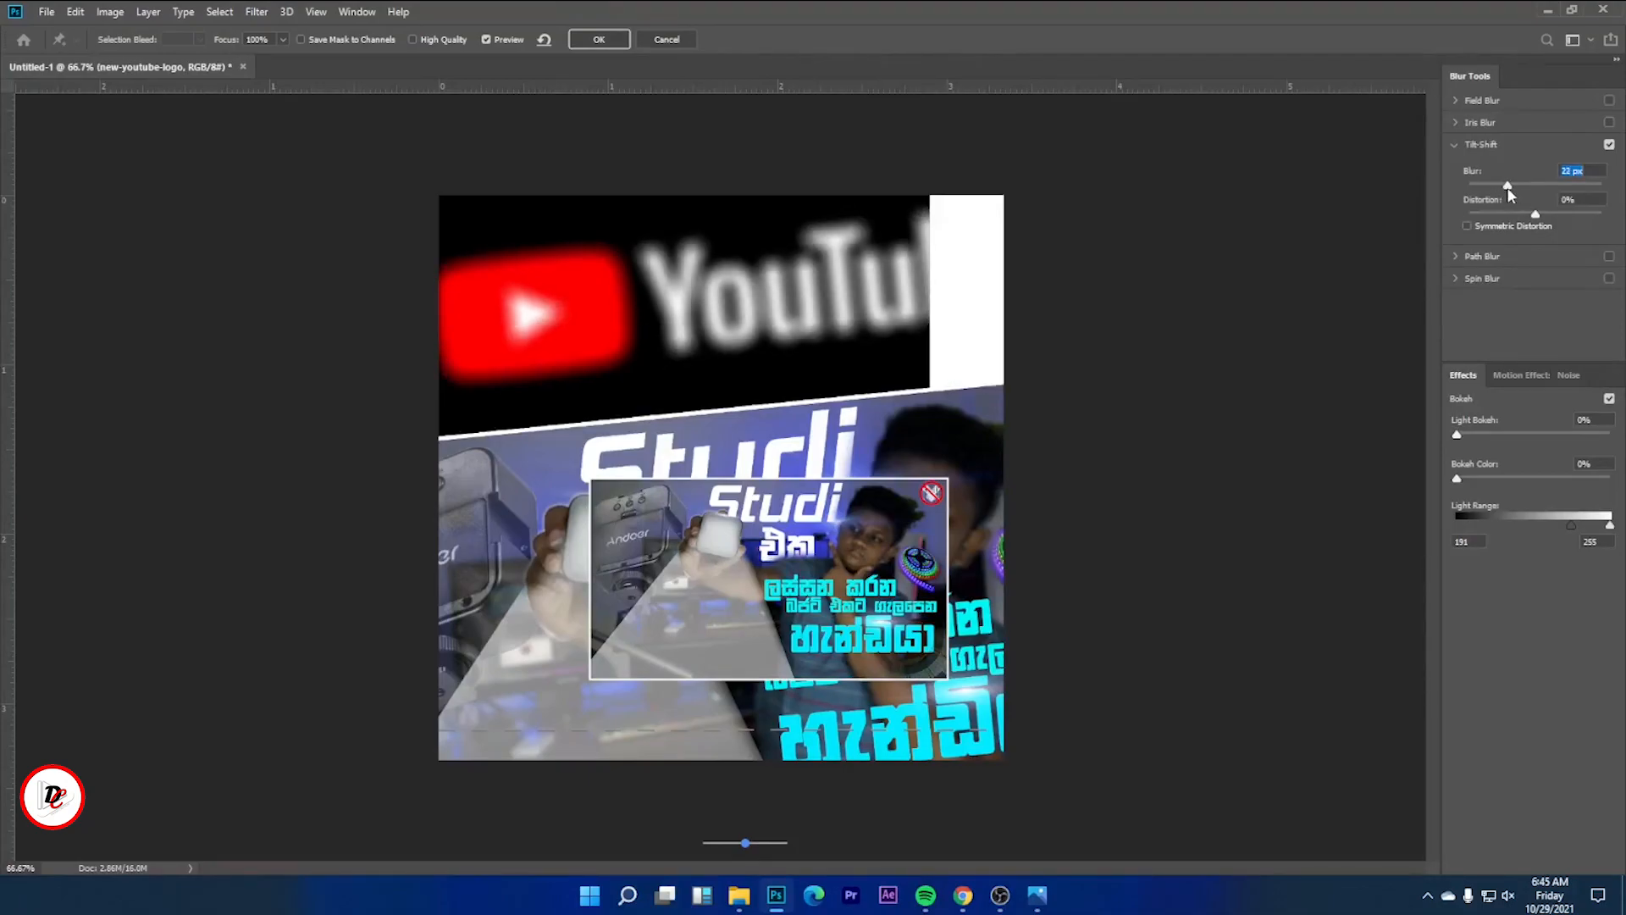
click(599, 40)
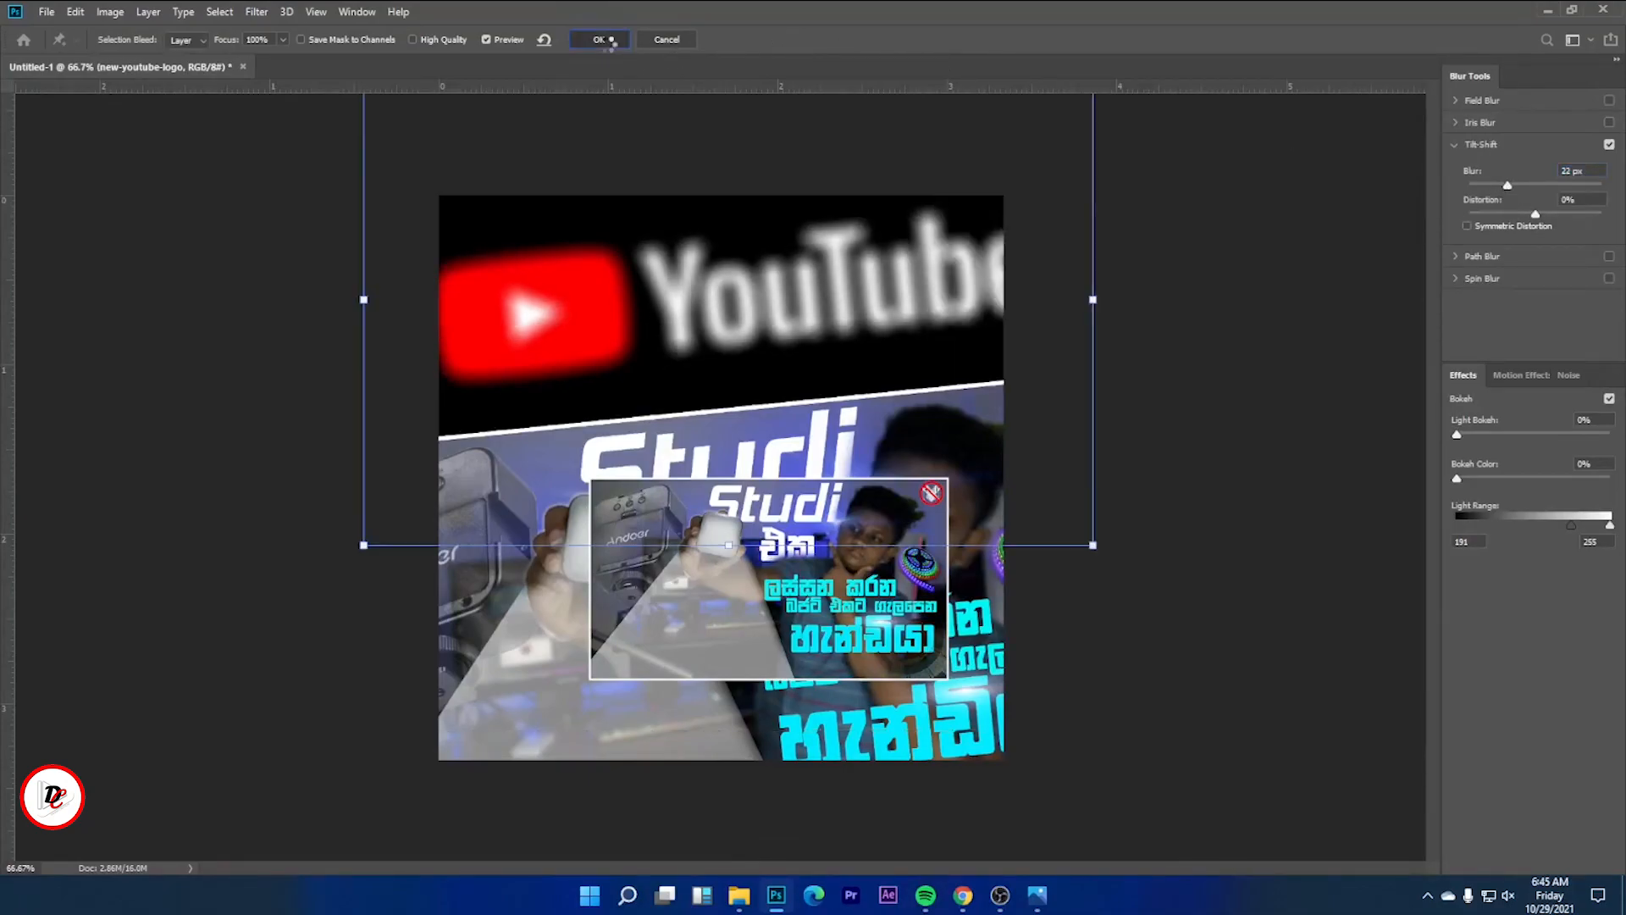
click(1050, 169)
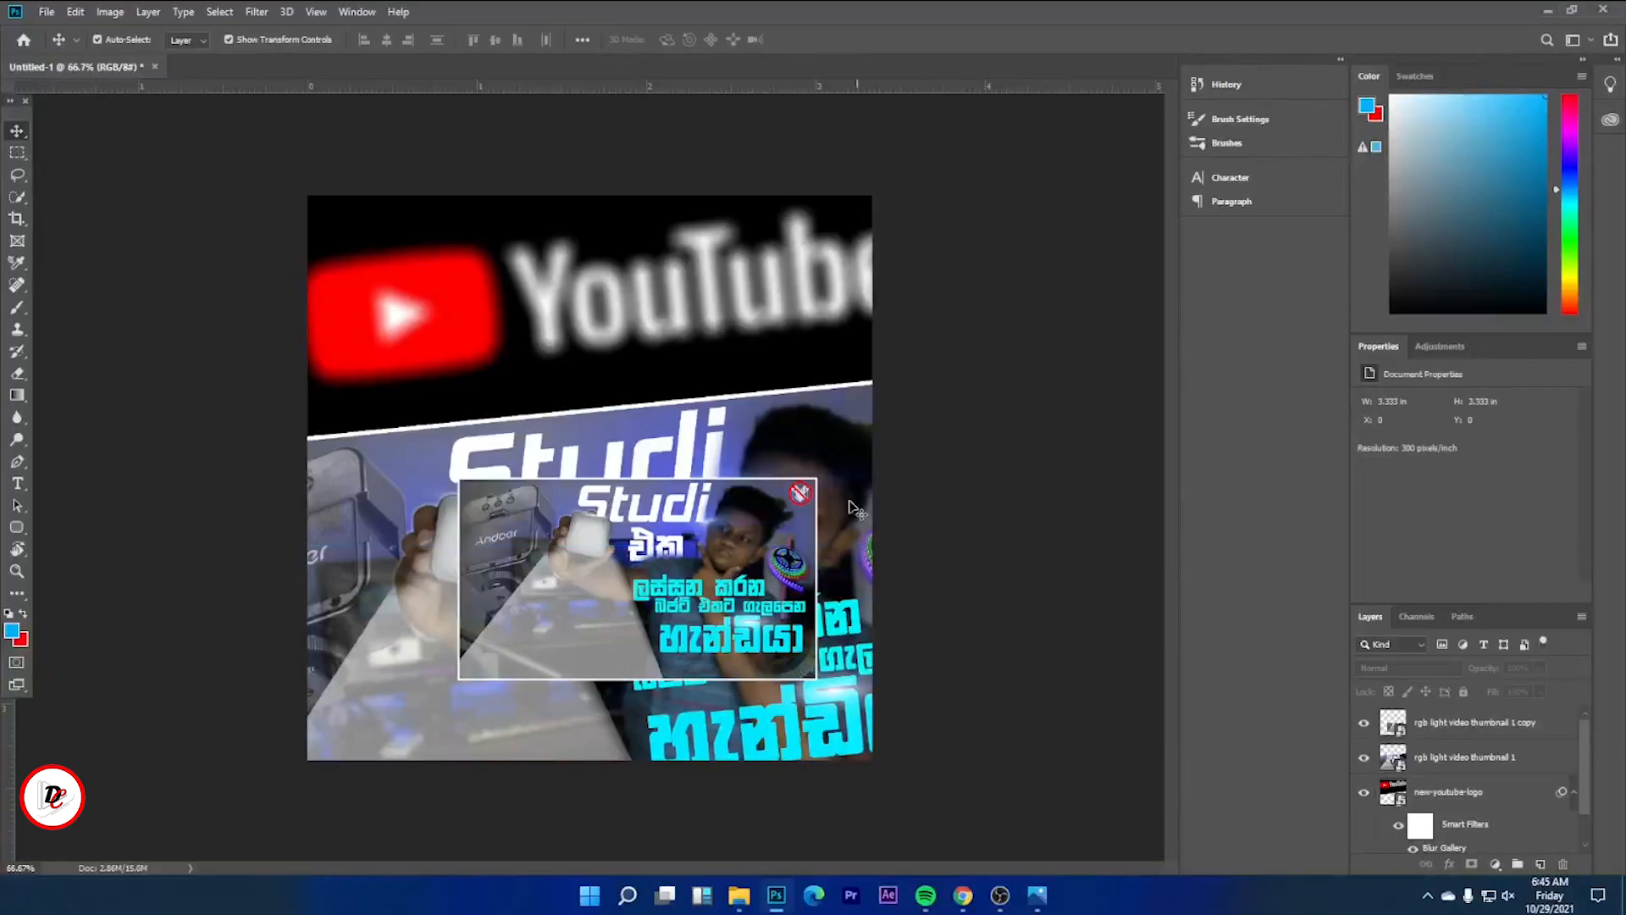
Apply a Tilt-Shift blur to the large tilted background thumbnail, with its focus centre just below the canvas and the blur raised slightly above 15 px.
click(854, 449)
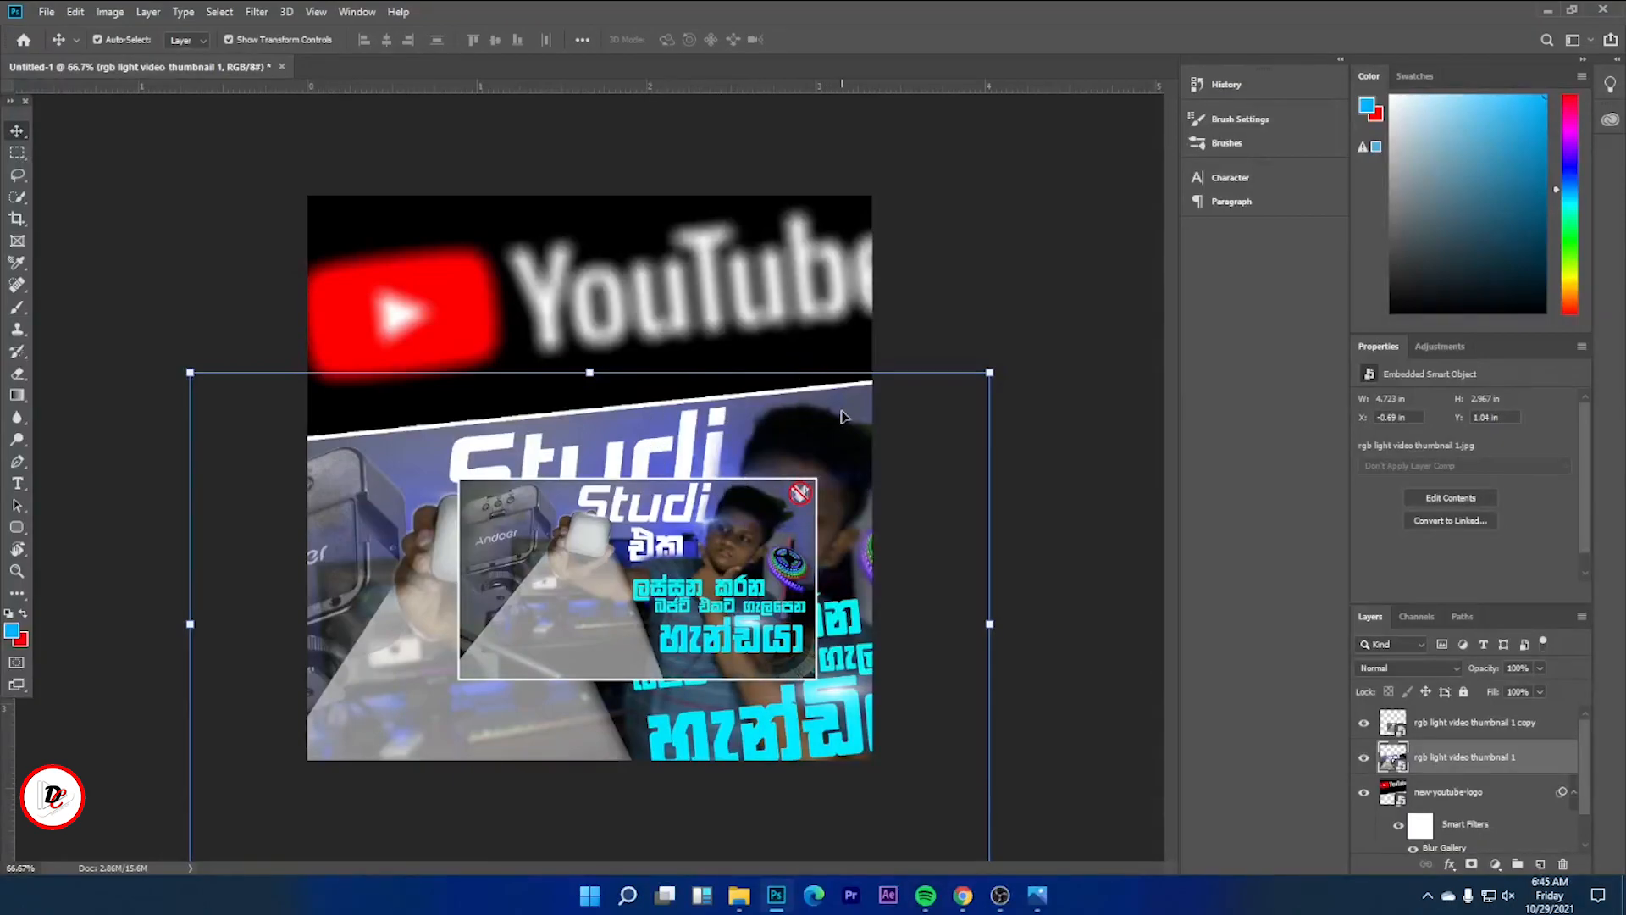
click(270, 12)
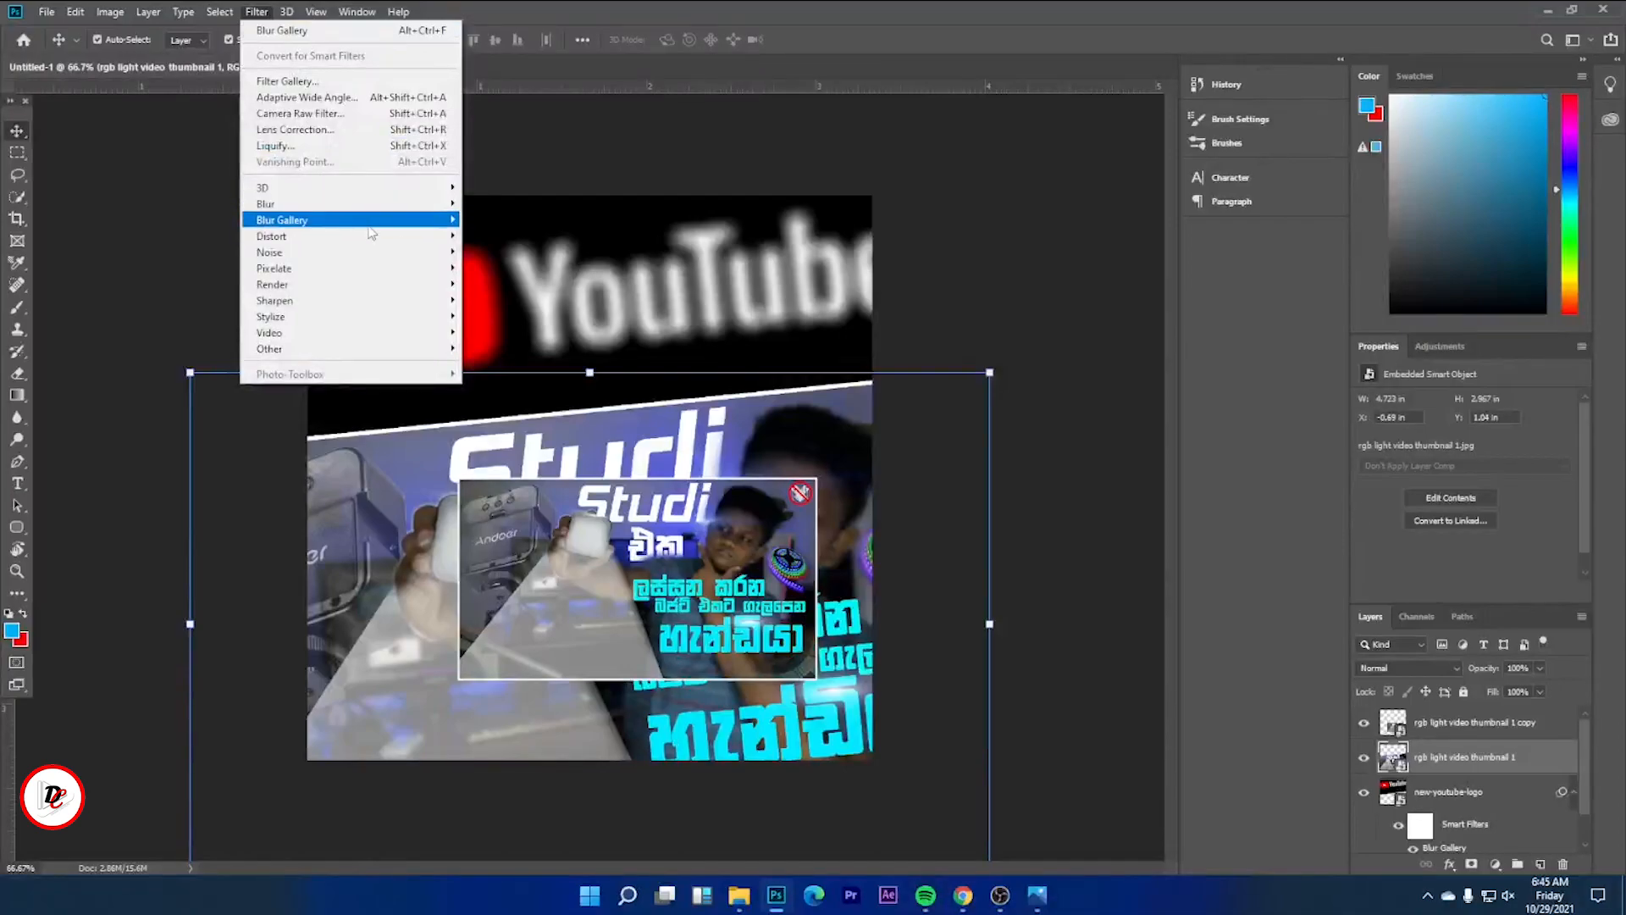
mouse_move(372, 234)
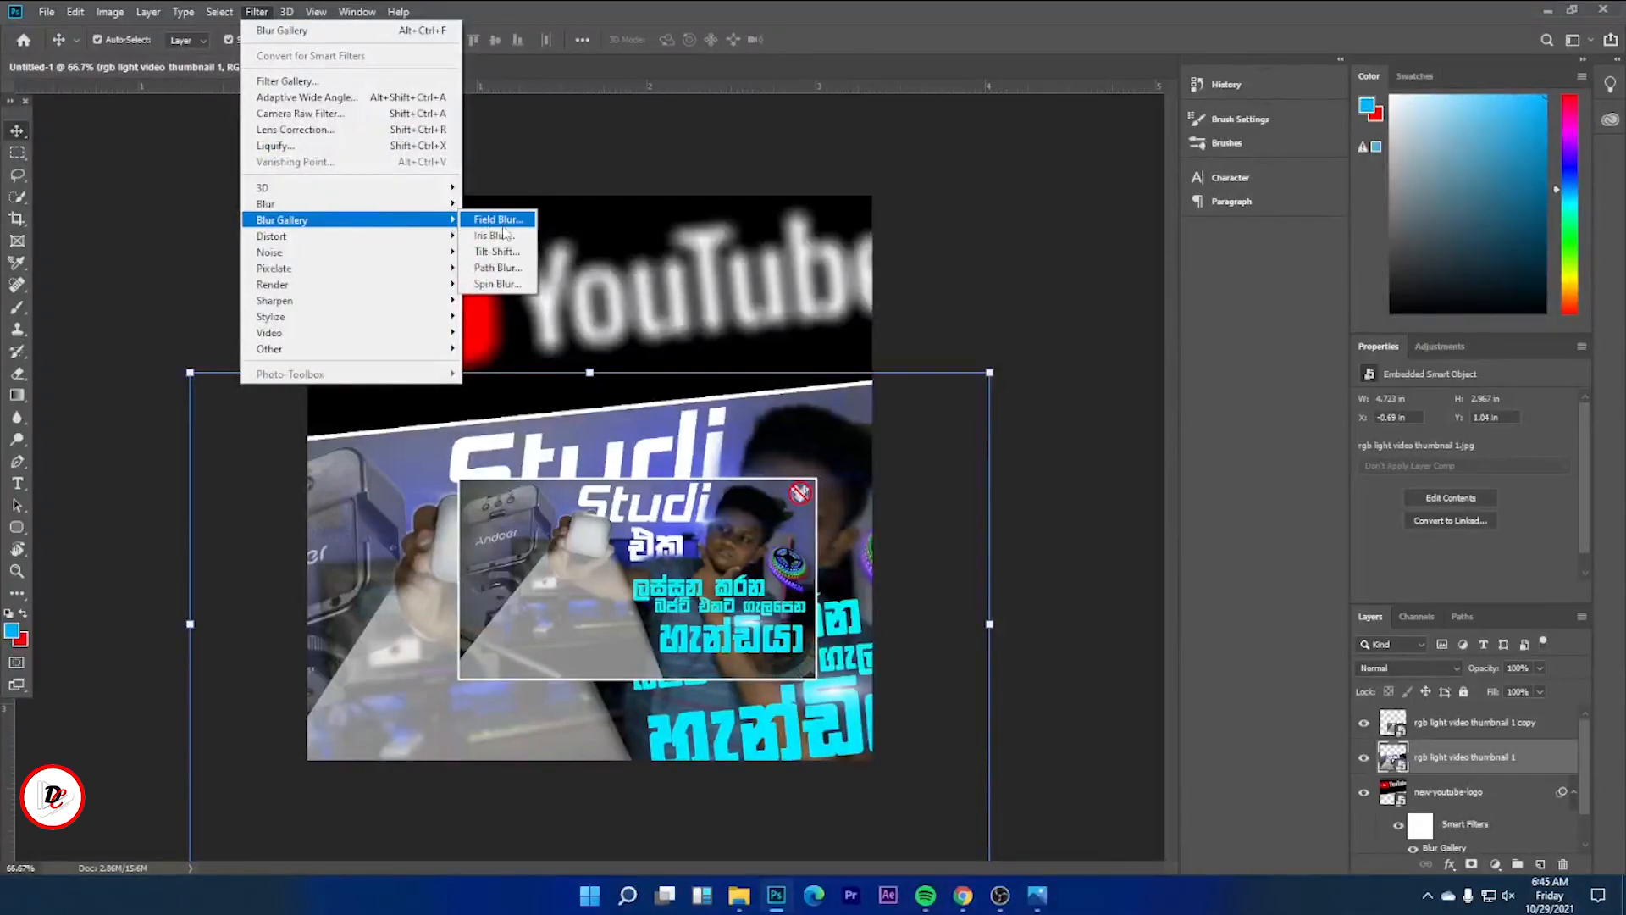
click(505, 260)
drag(721, 477, 719, 857)
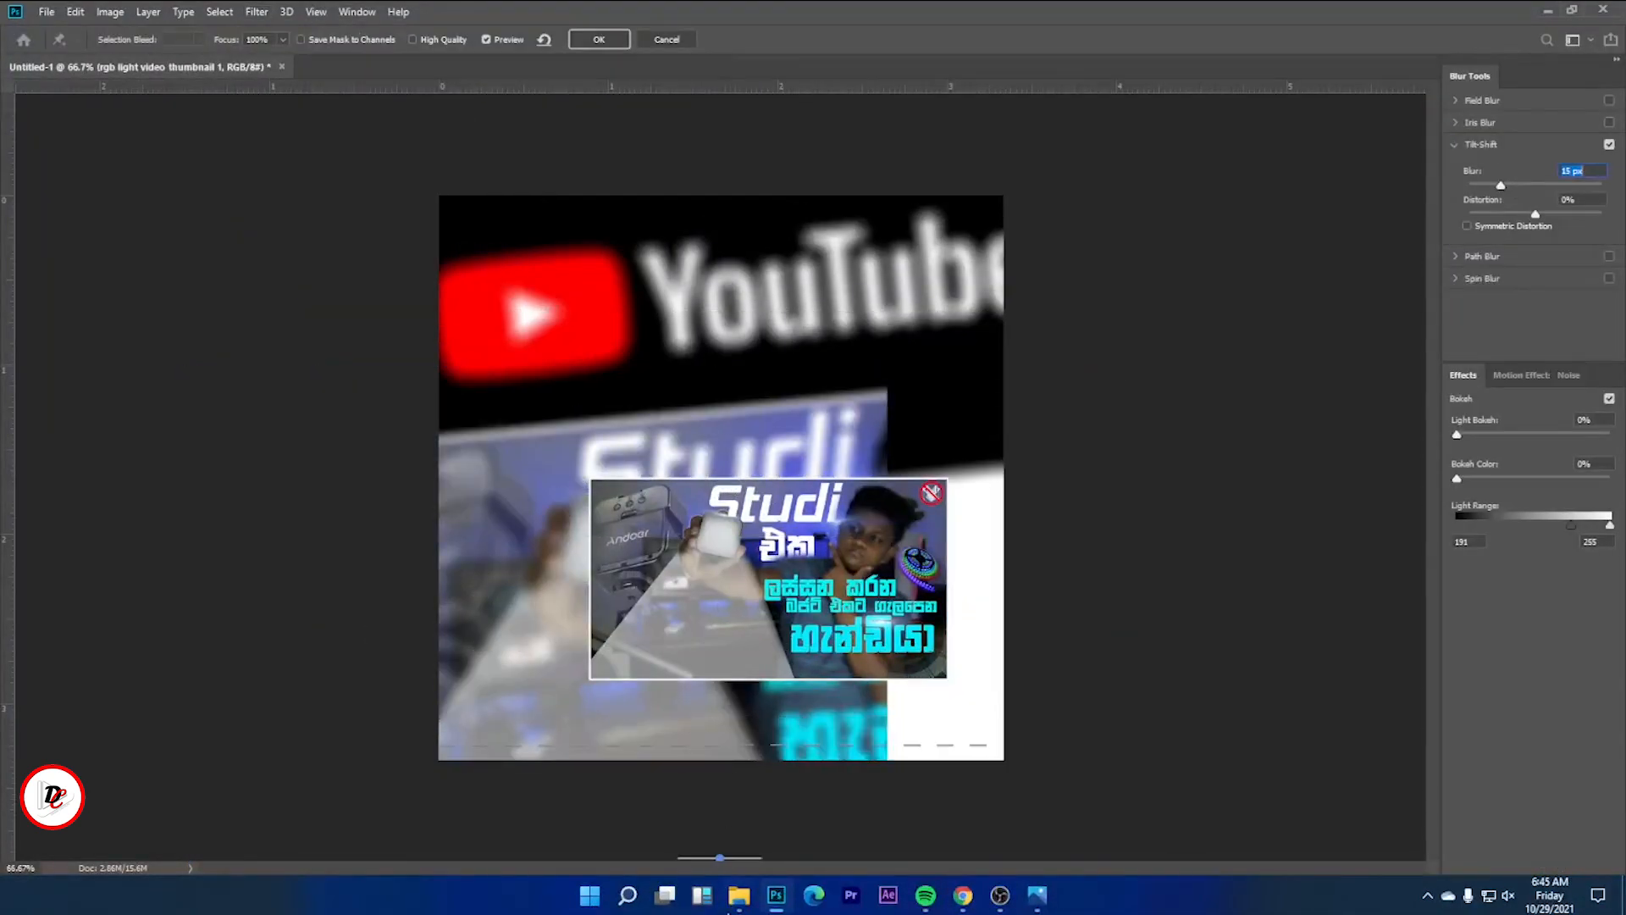
drag(1500, 185, 1507, 186)
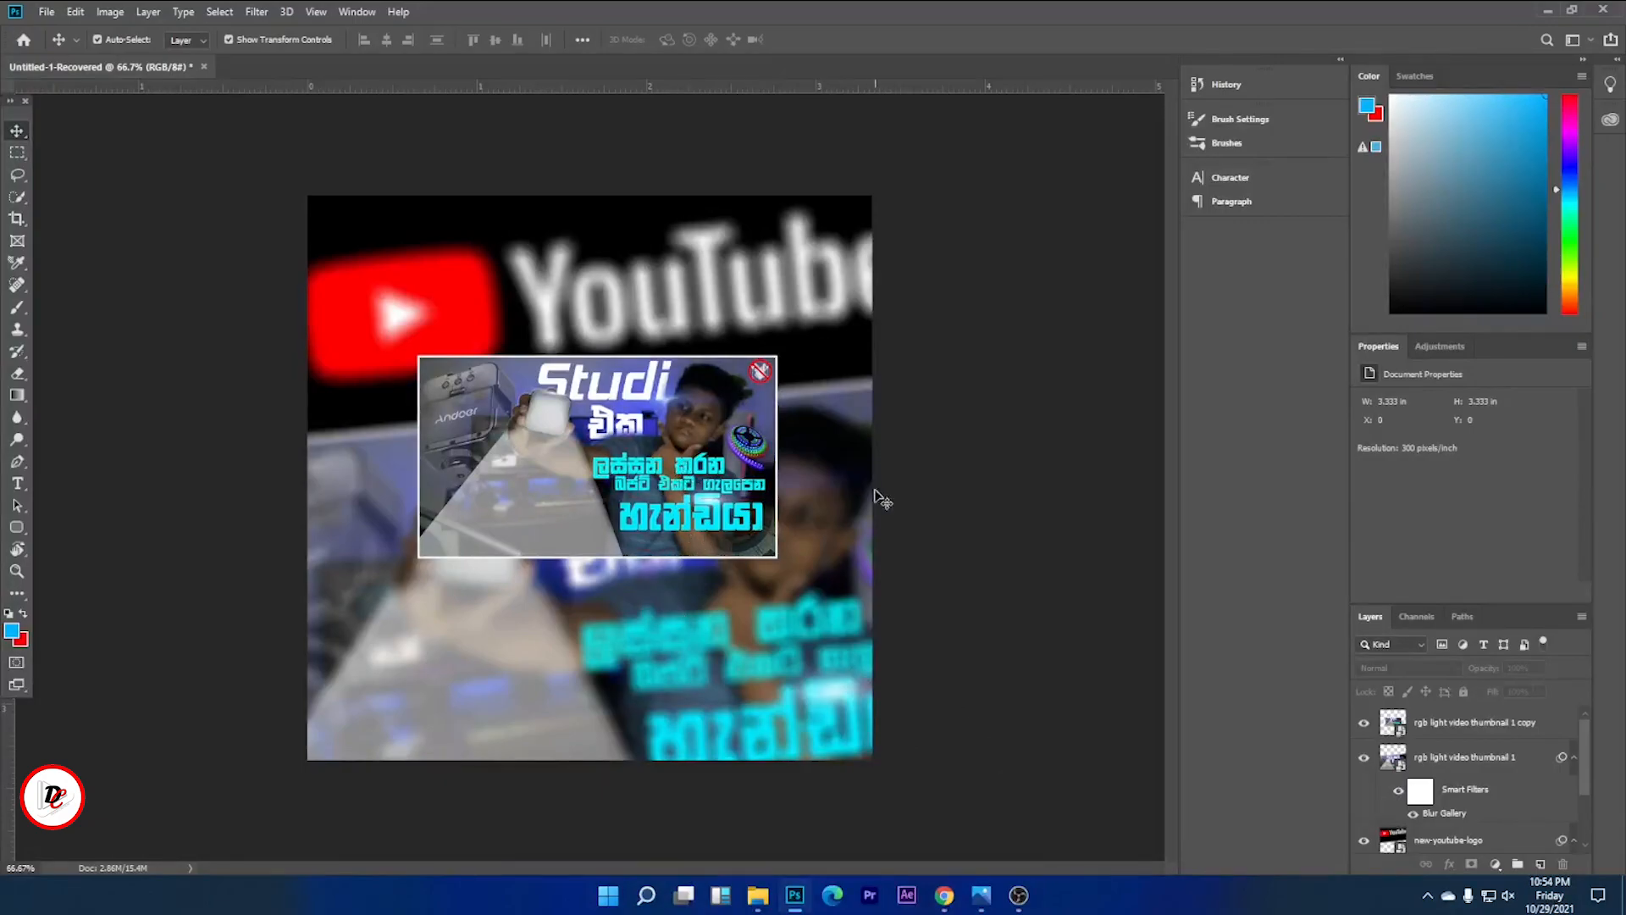
Check the reference post, then place the "yt video frame" image from drive E: near the canvas centre.
click(987, 891)
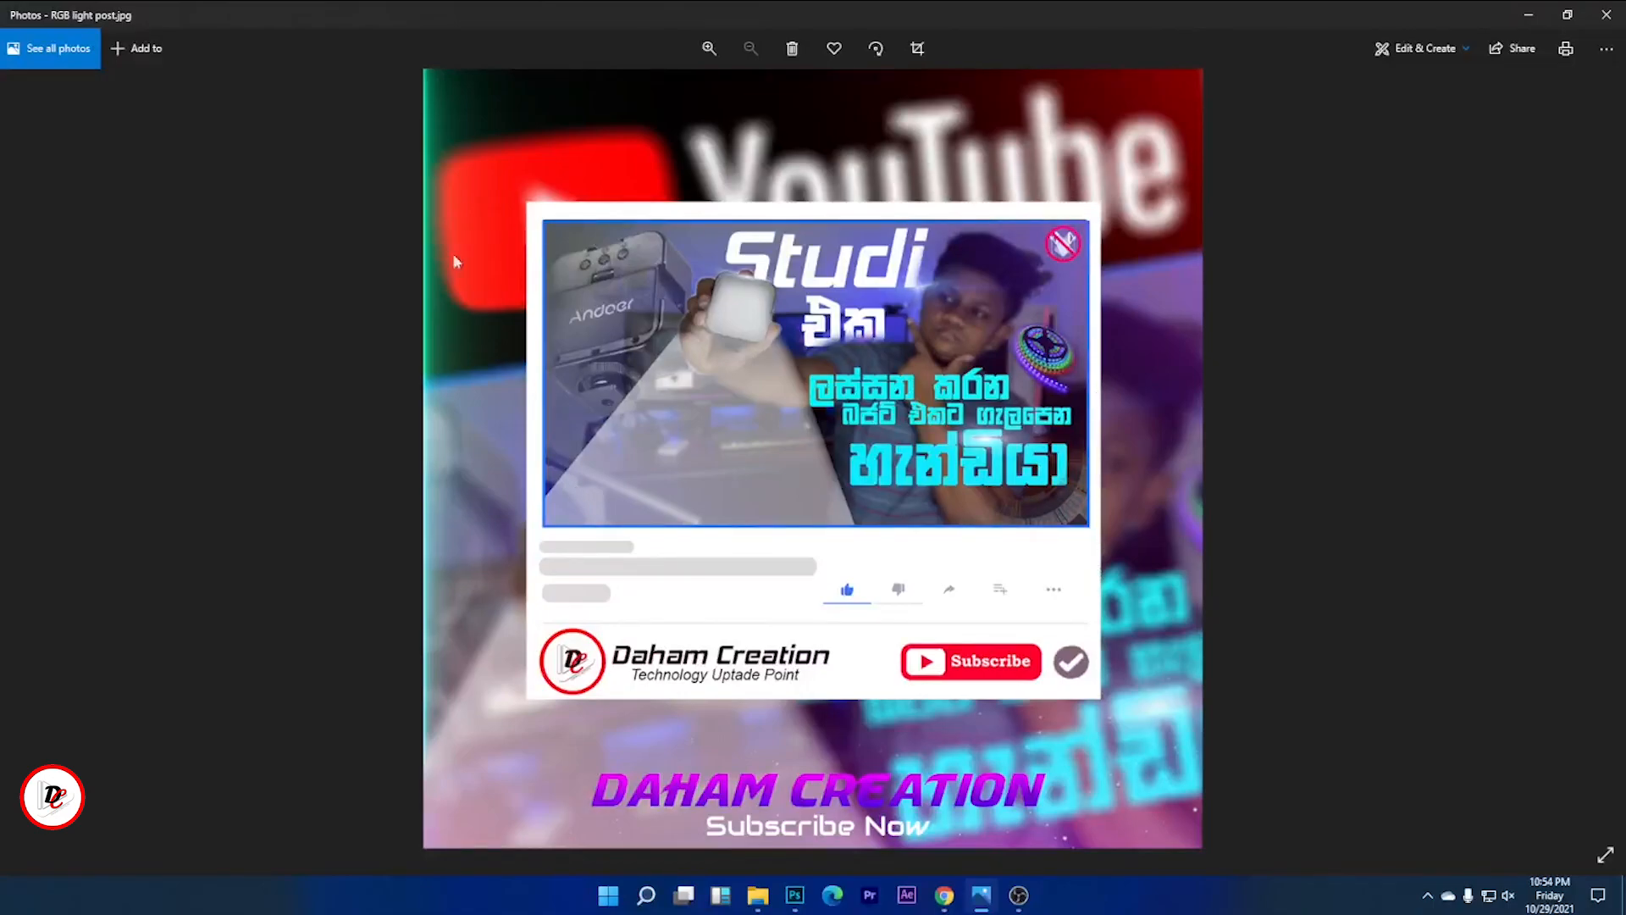
click(1529, 14)
click(757, 895)
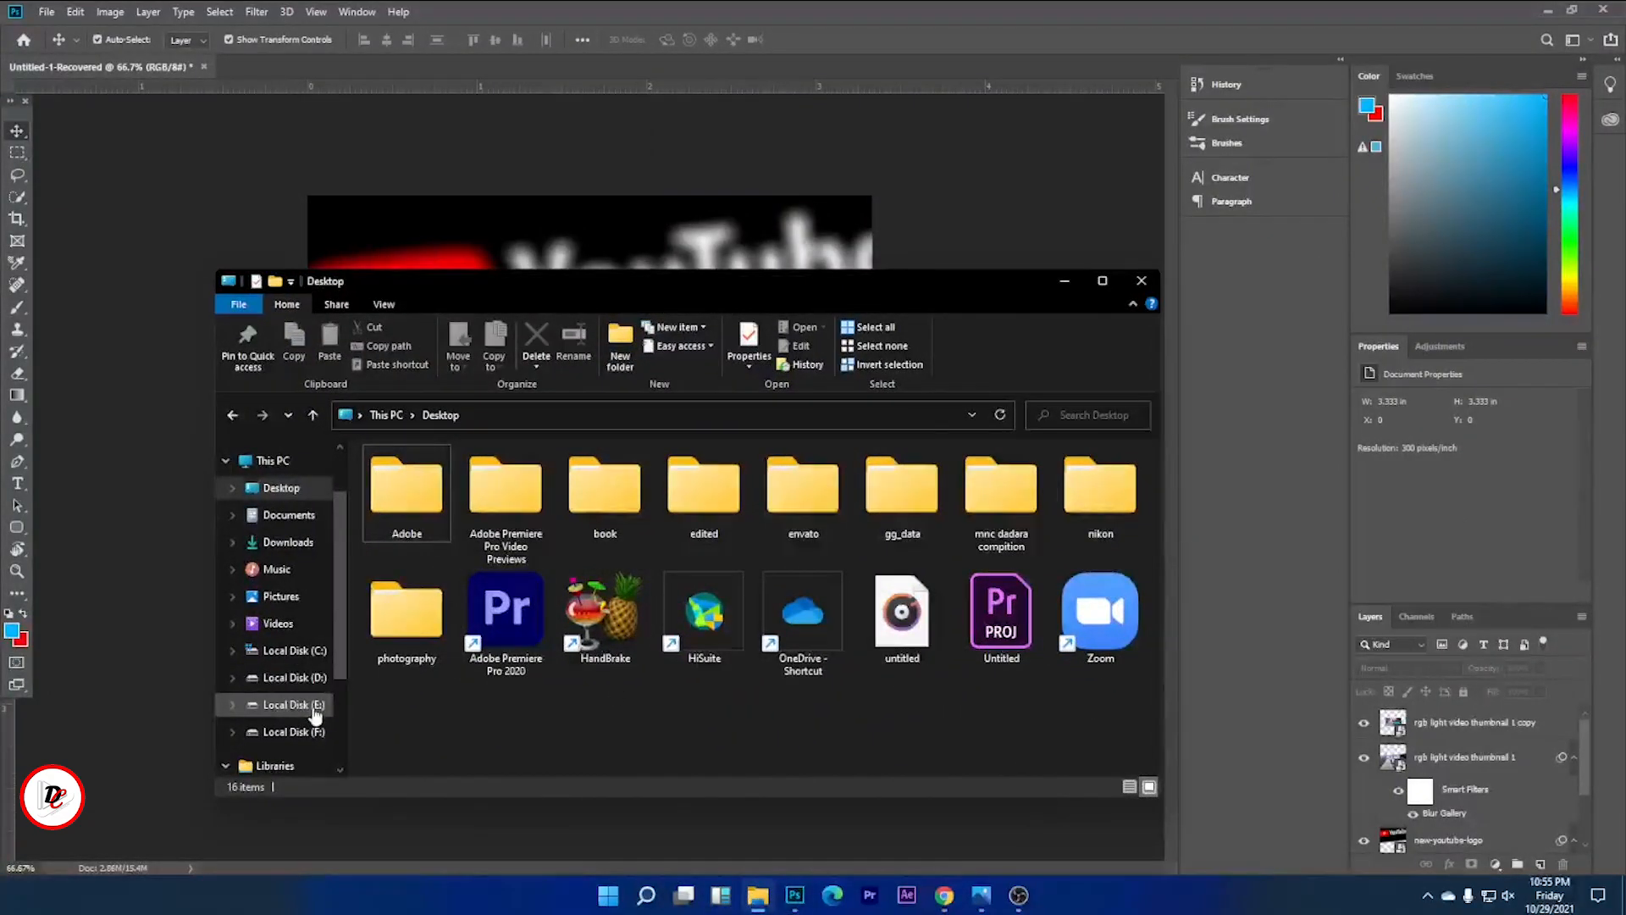
click(317, 719)
double_click(480, 536)
double_click(696, 499)
drag(999, 593, 784, 432)
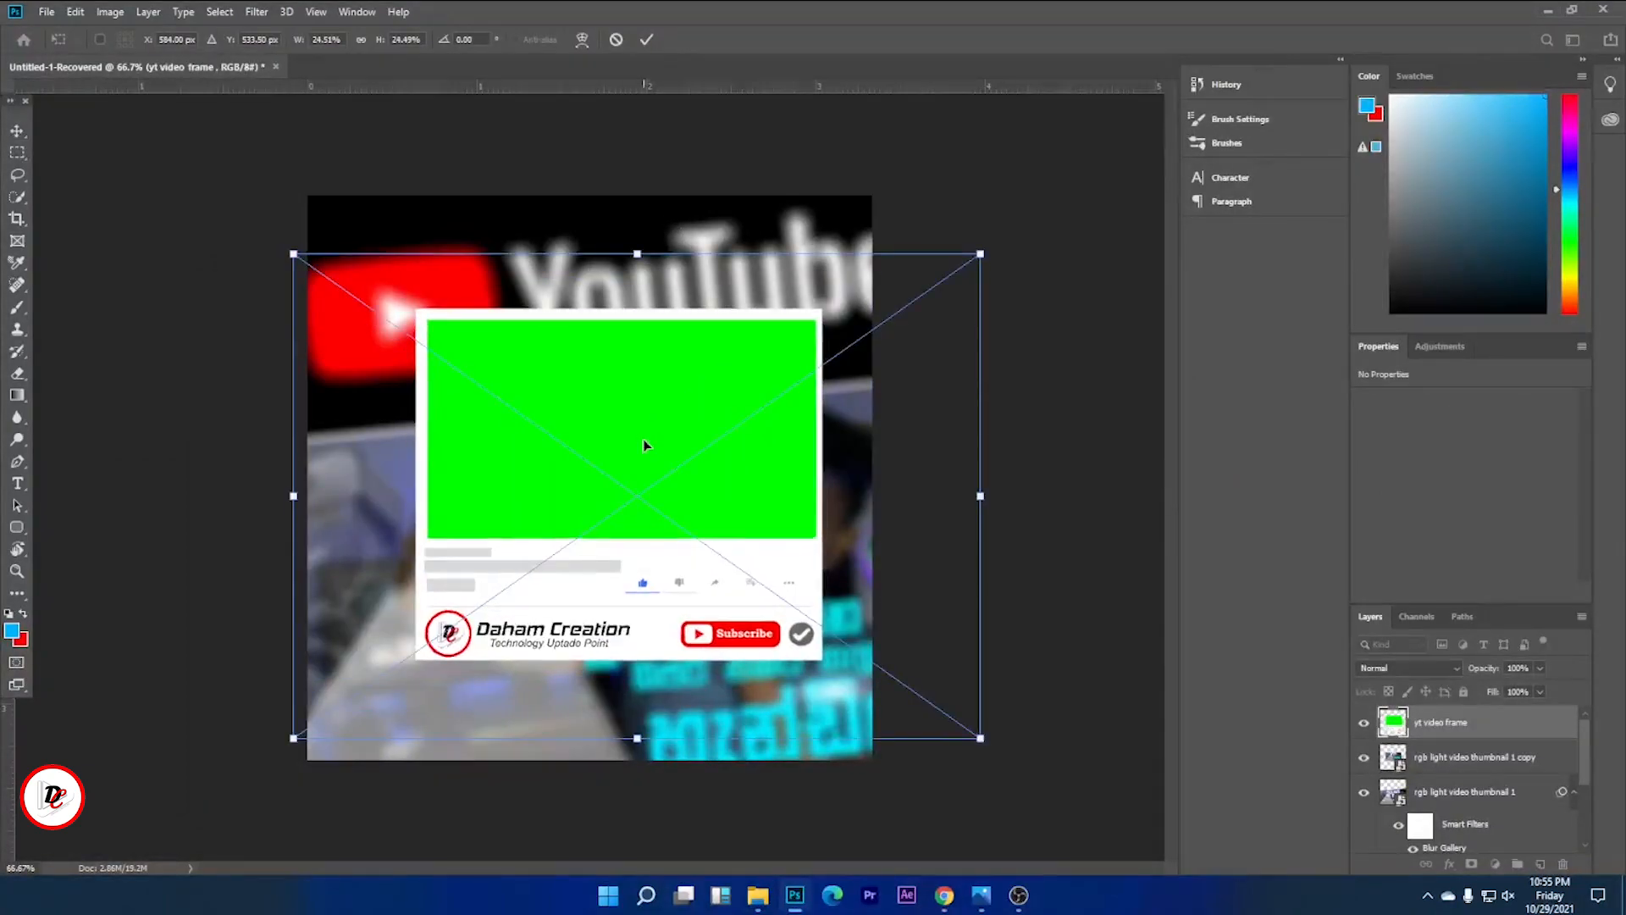
drag(643, 438, 629, 439)
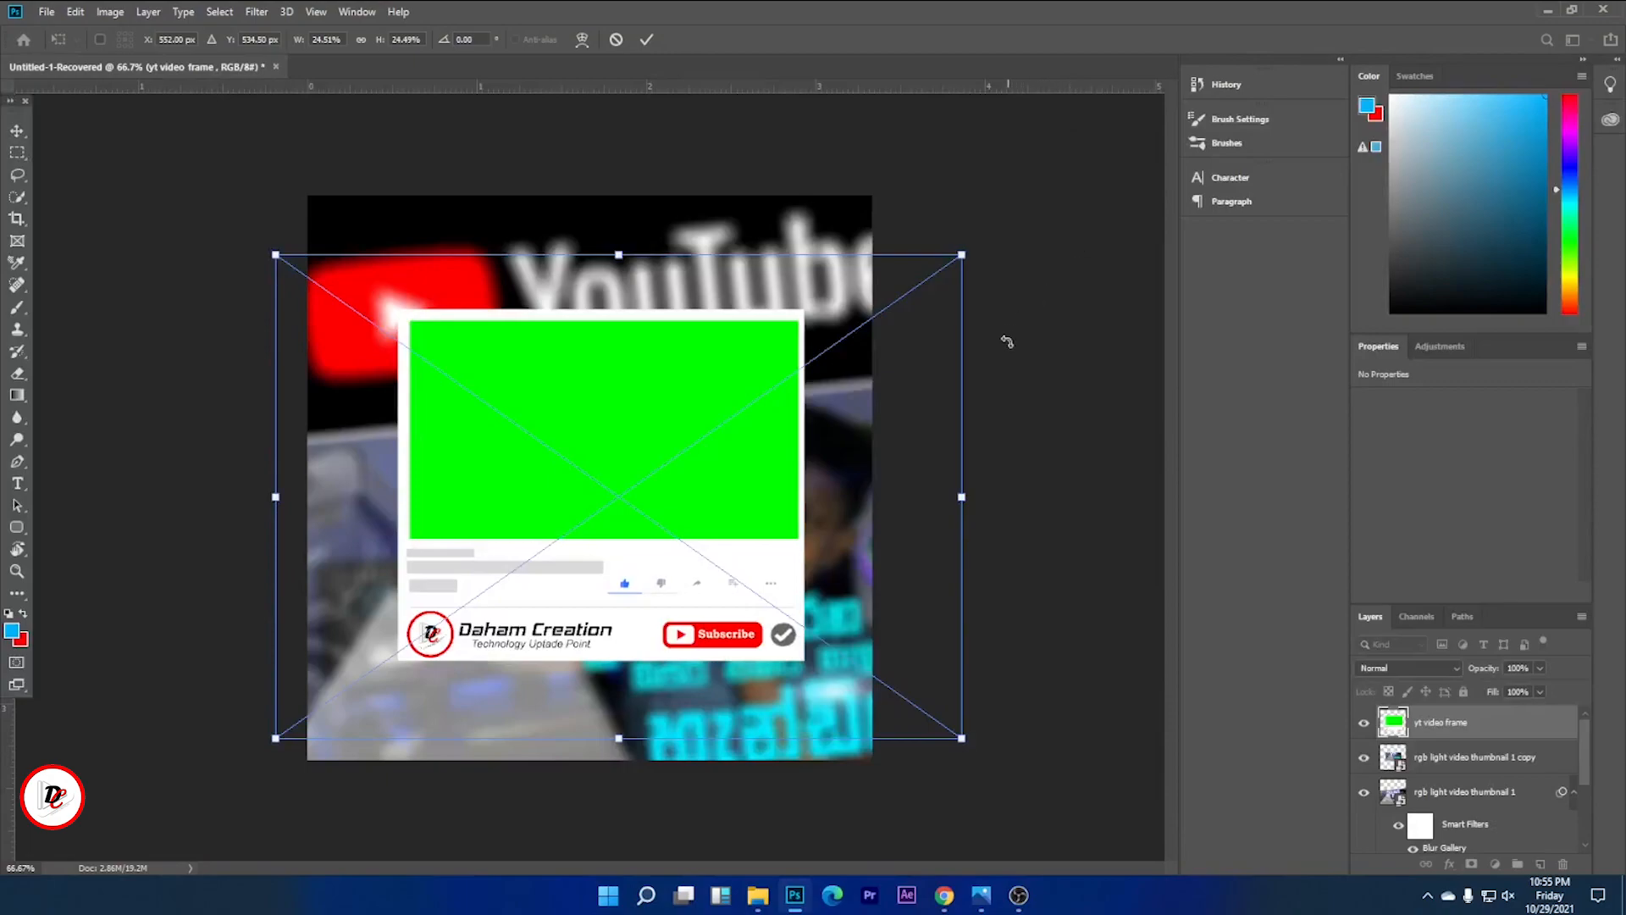
key(Return)
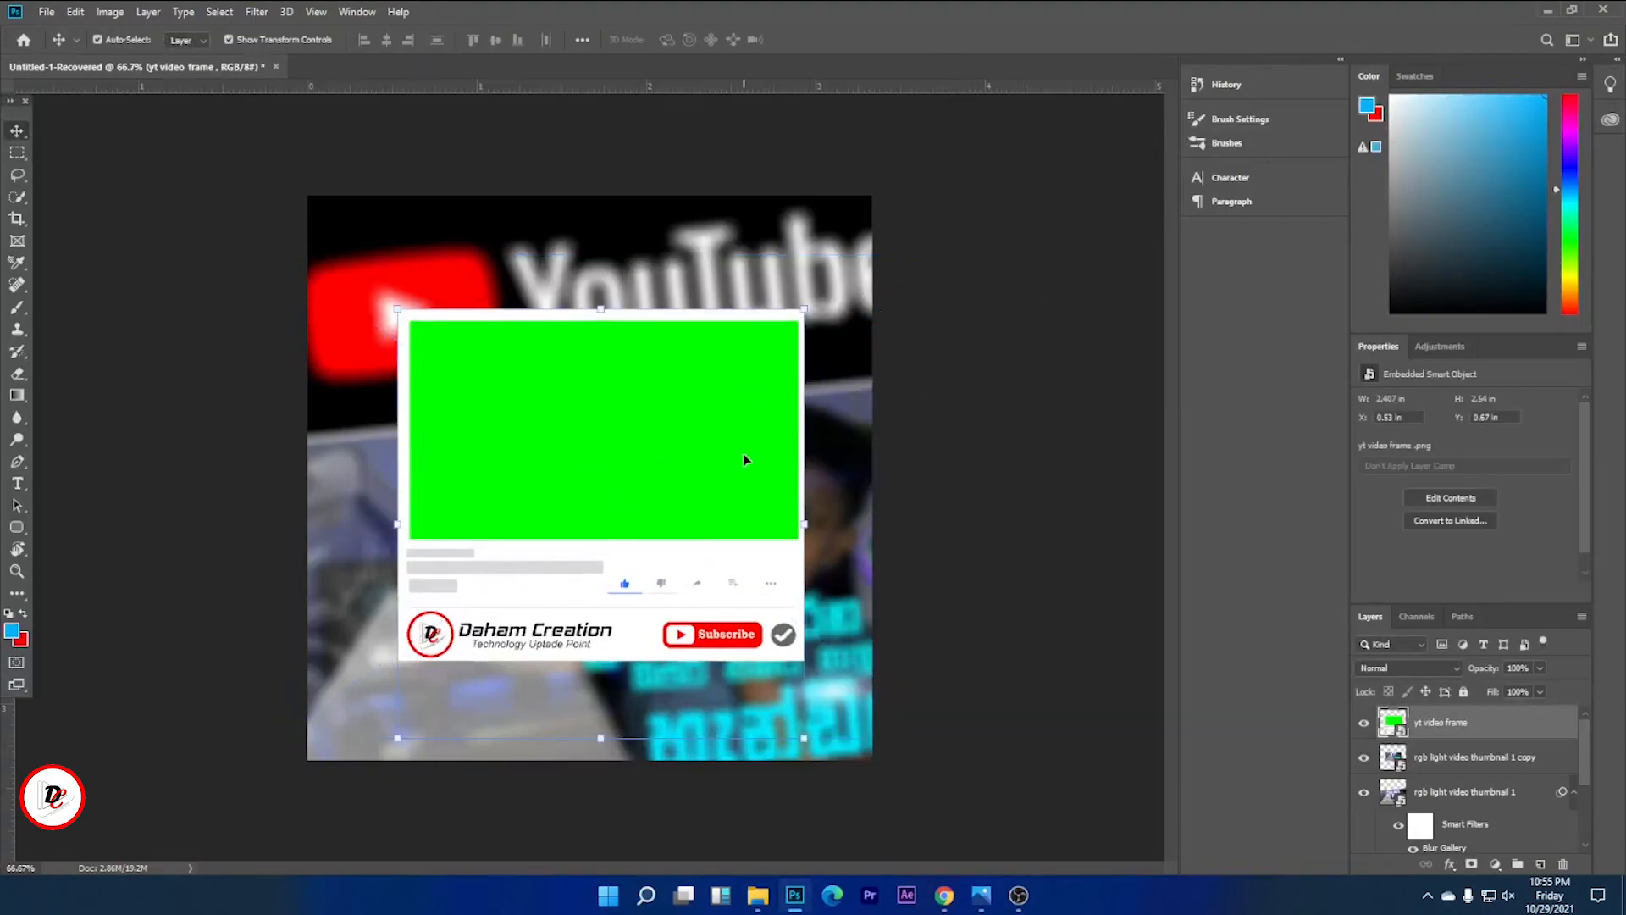
click(966, 375)
Move the thumbnail copy's layer above the video frame and scale the copy to about 2.30 × 1.30 in over the green area.
drag(1482, 756, 1543, 709)
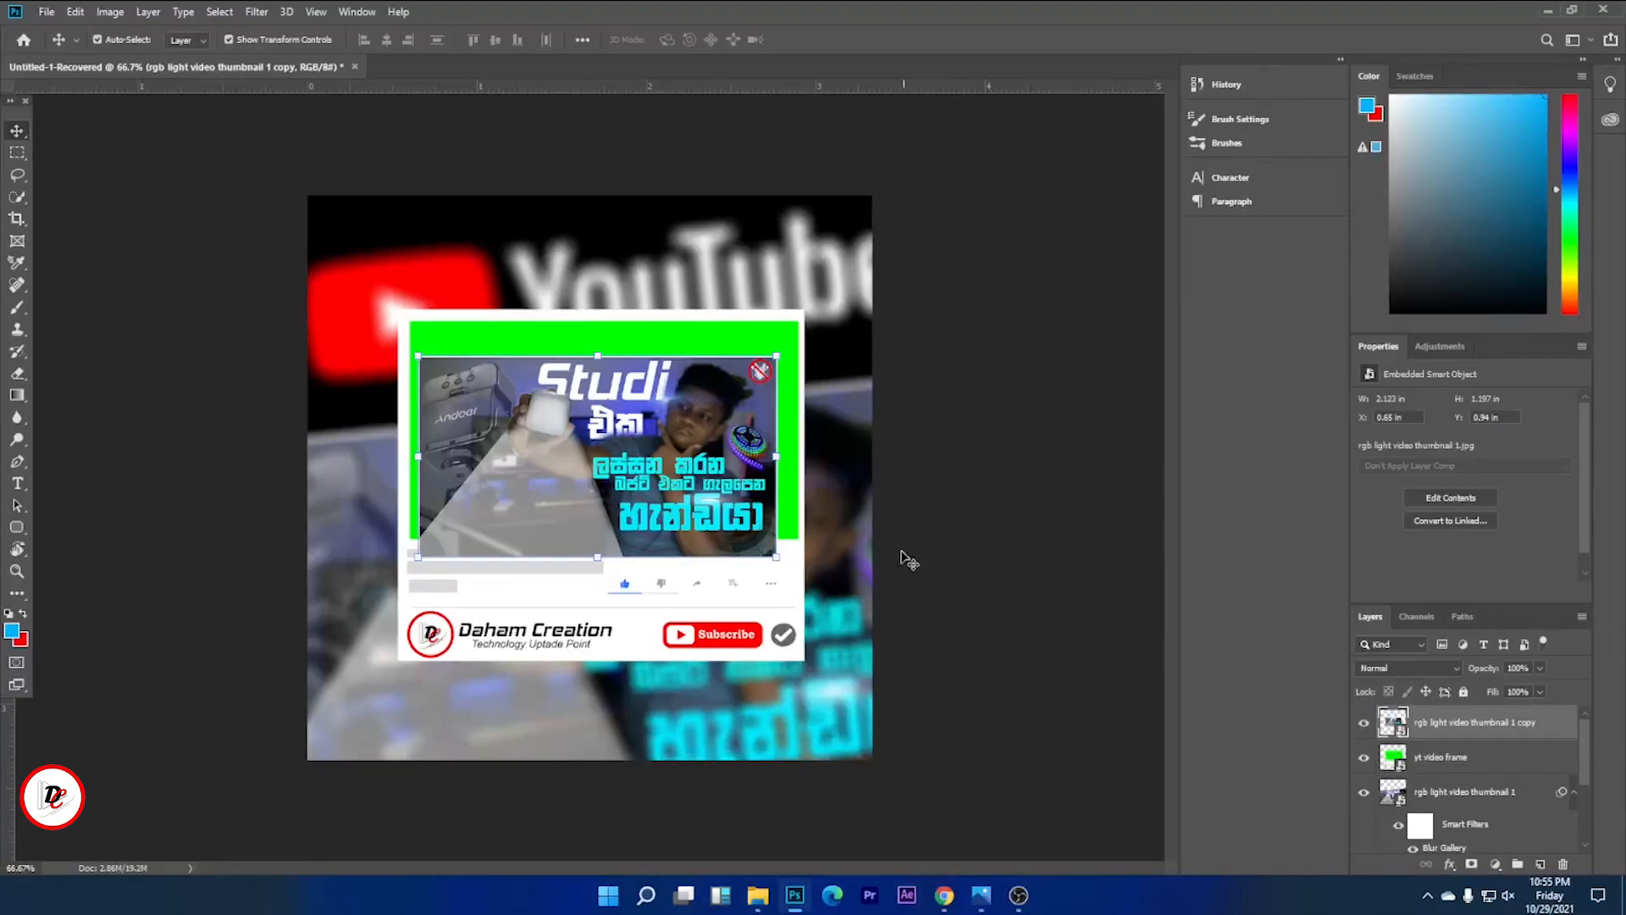
drag(632, 436, 621, 407)
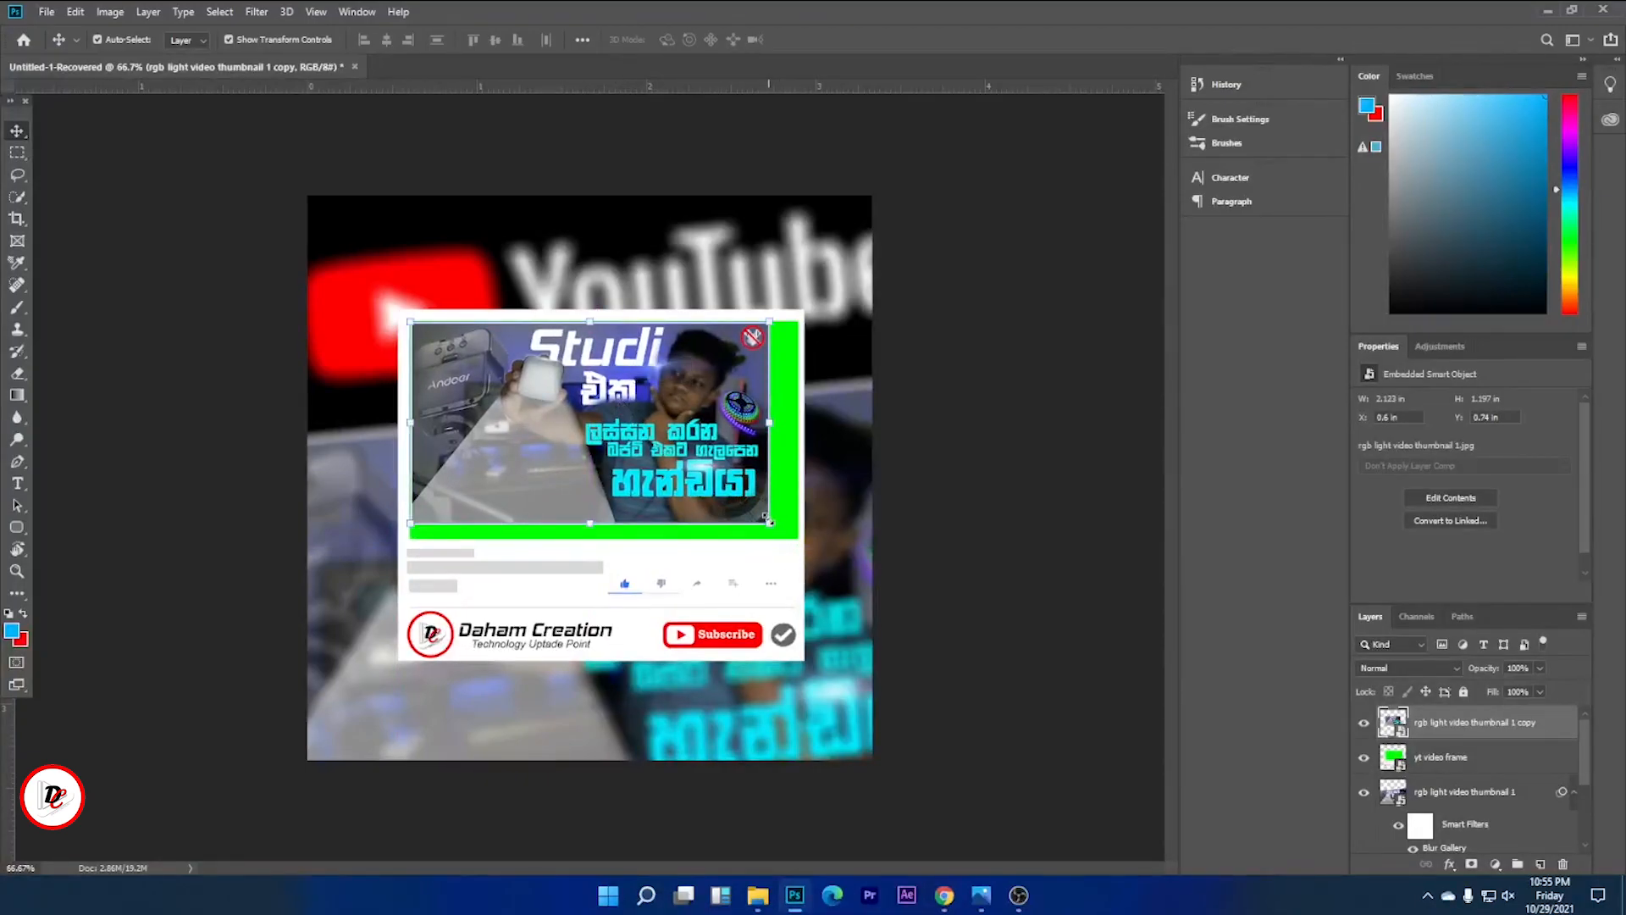
drag(768, 519, 798, 535)
key(Return)
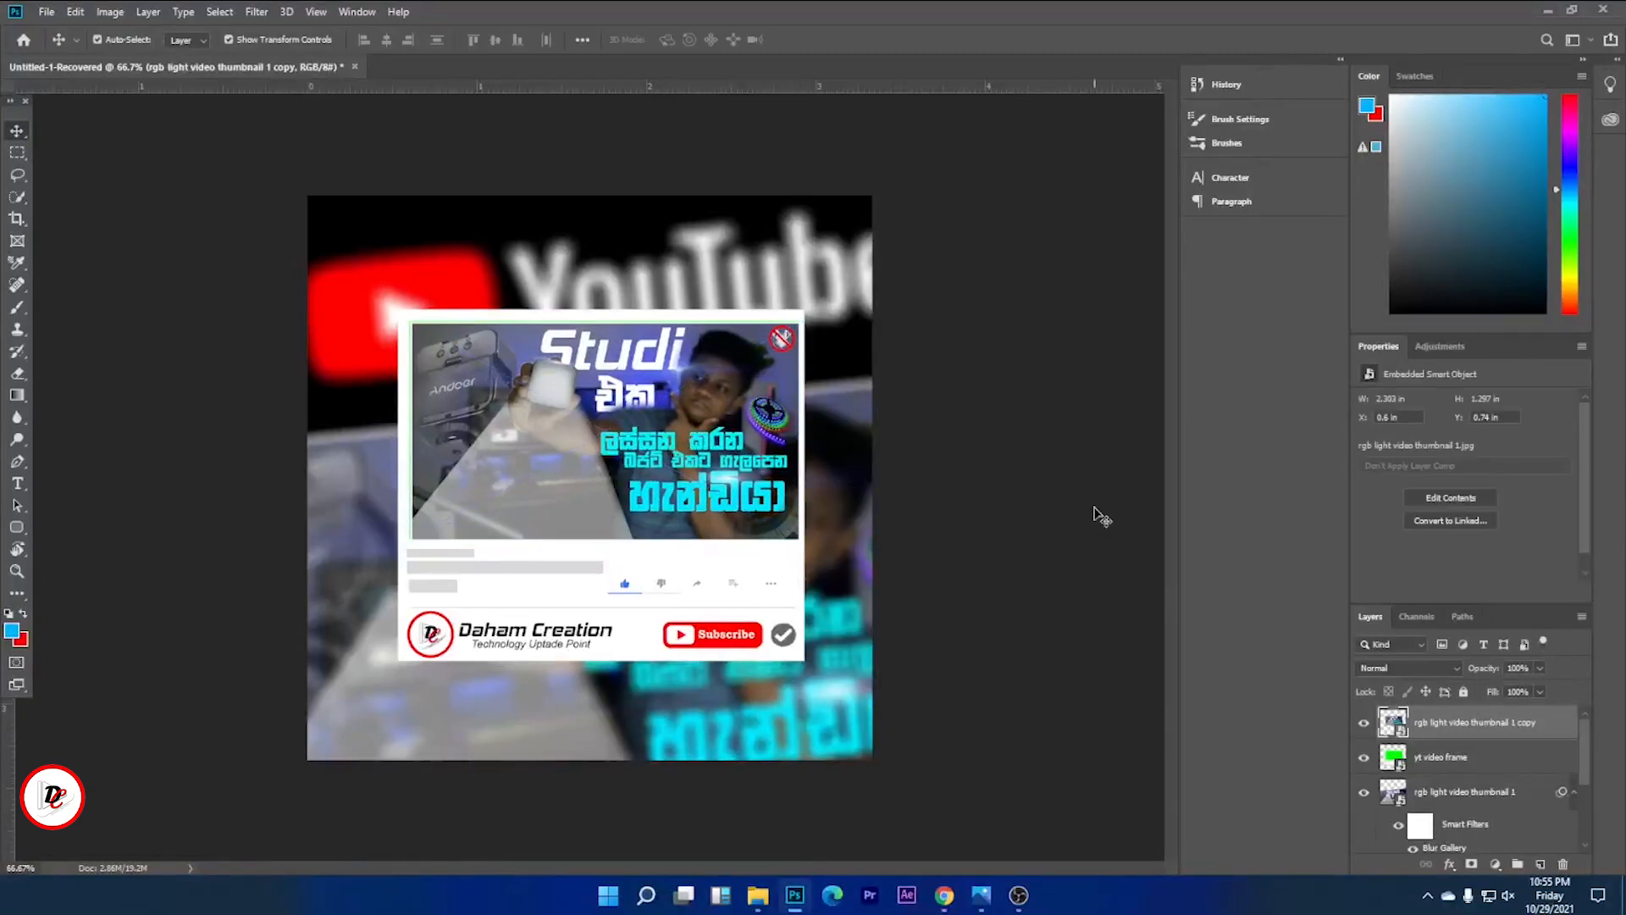
Refine the thumbnail copy's fit over the frame's green area, enlarging it to about 2.34 × 1.32 in and nudging it slightly upward.
drag(568, 439, 565, 441)
key(ctrl+t)
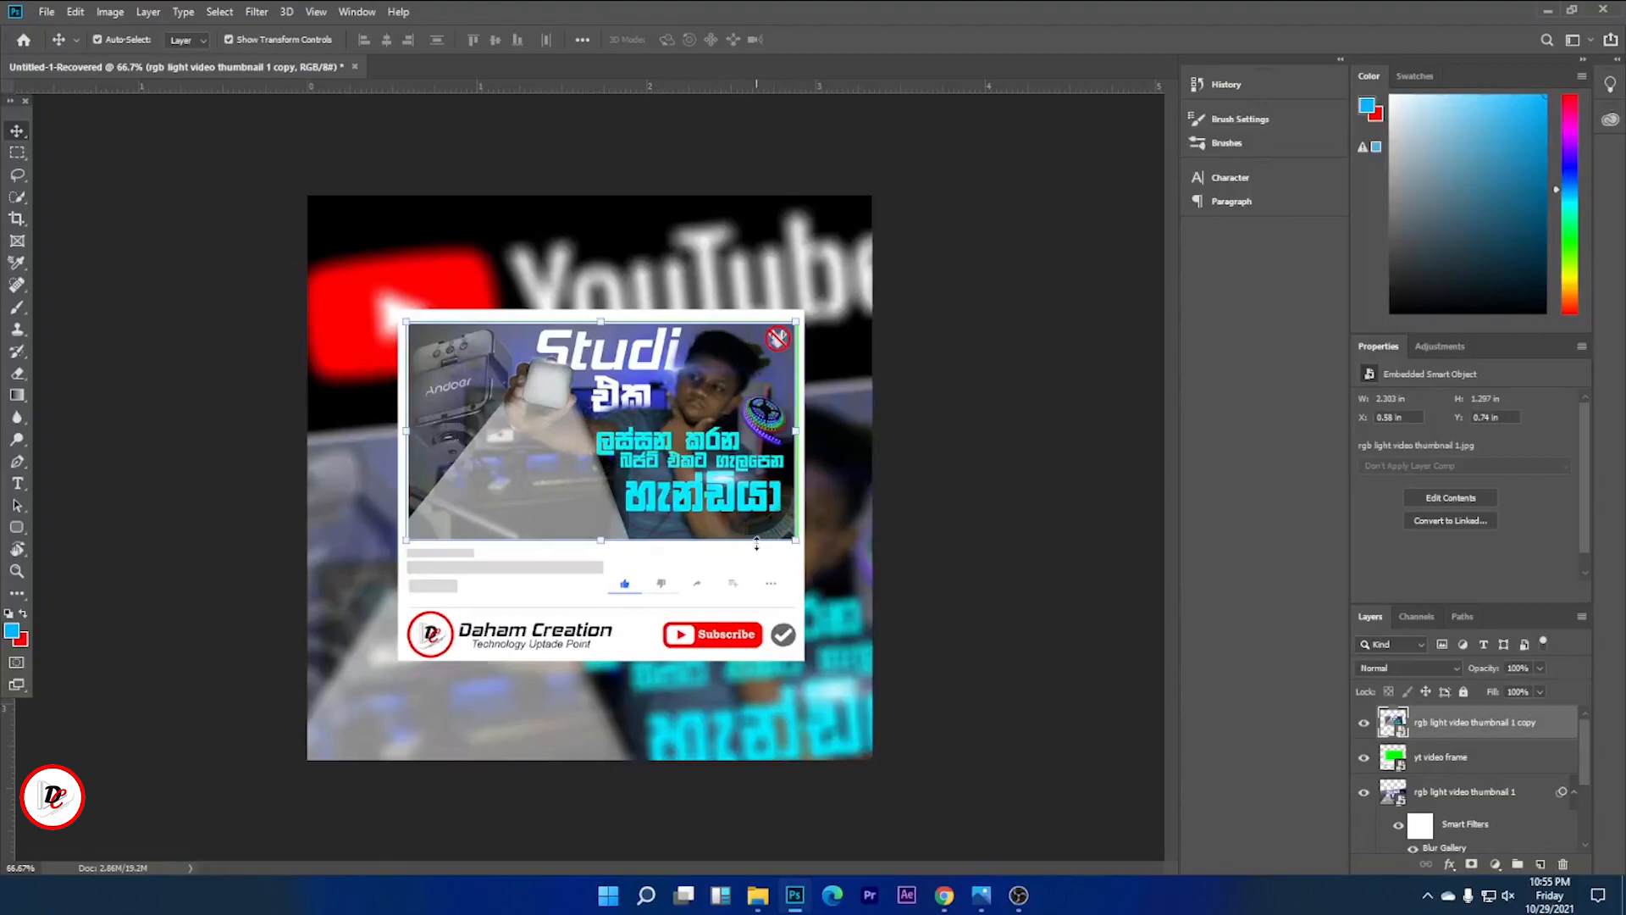
drag(797, 539, 804, 548)
key(Return)
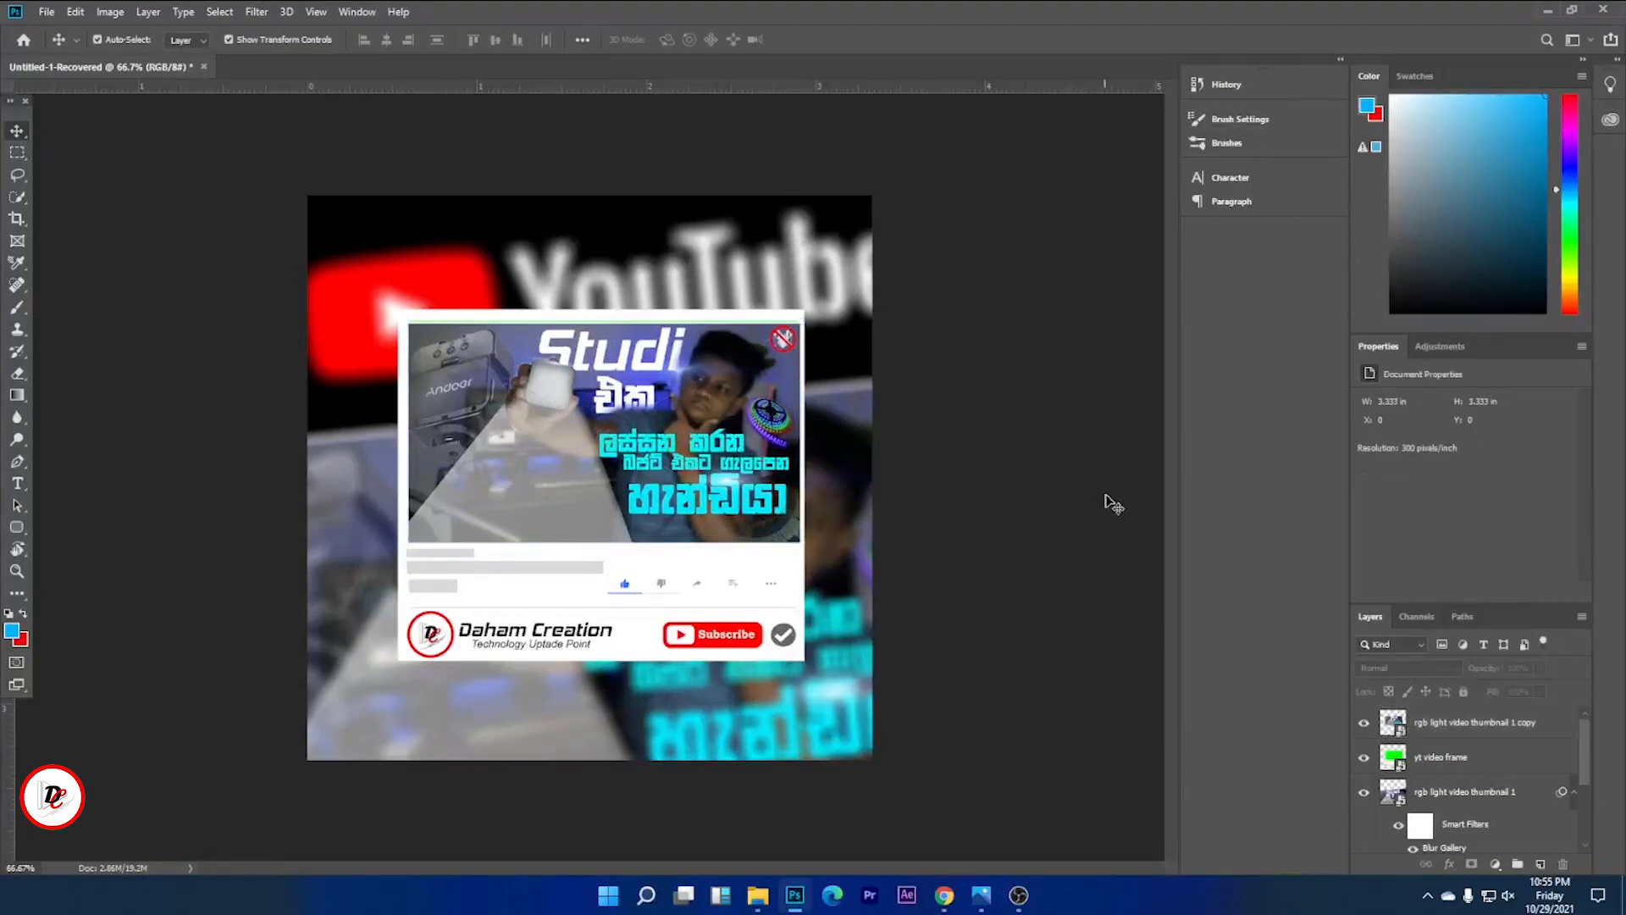
key(Up)
key(Up)
key(Up)
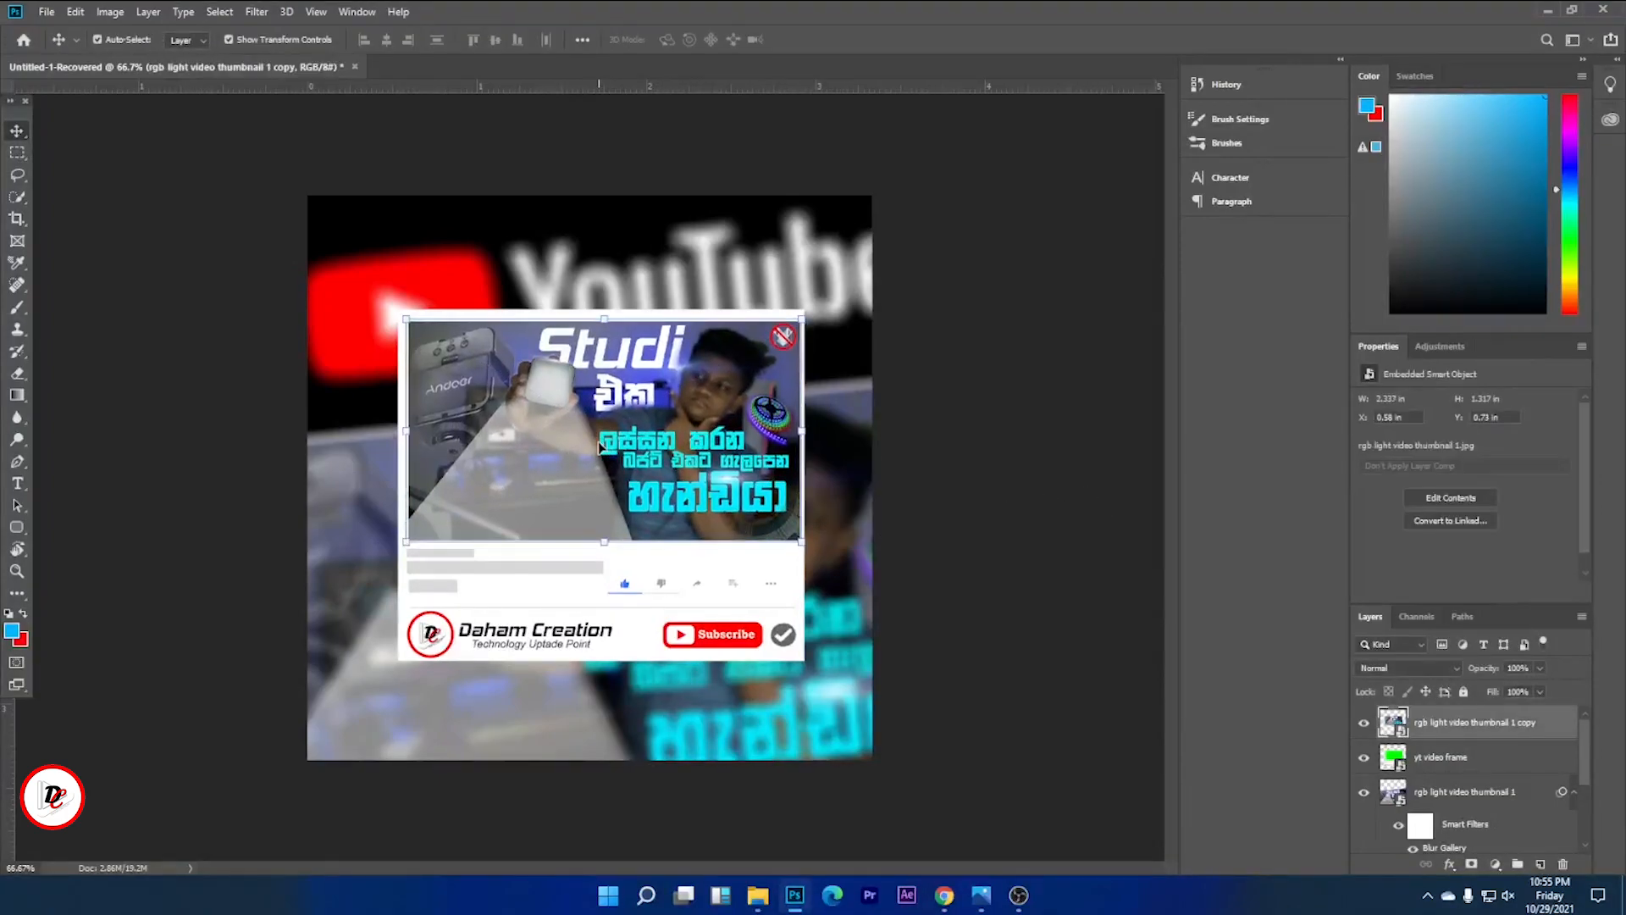
click(970, 430)
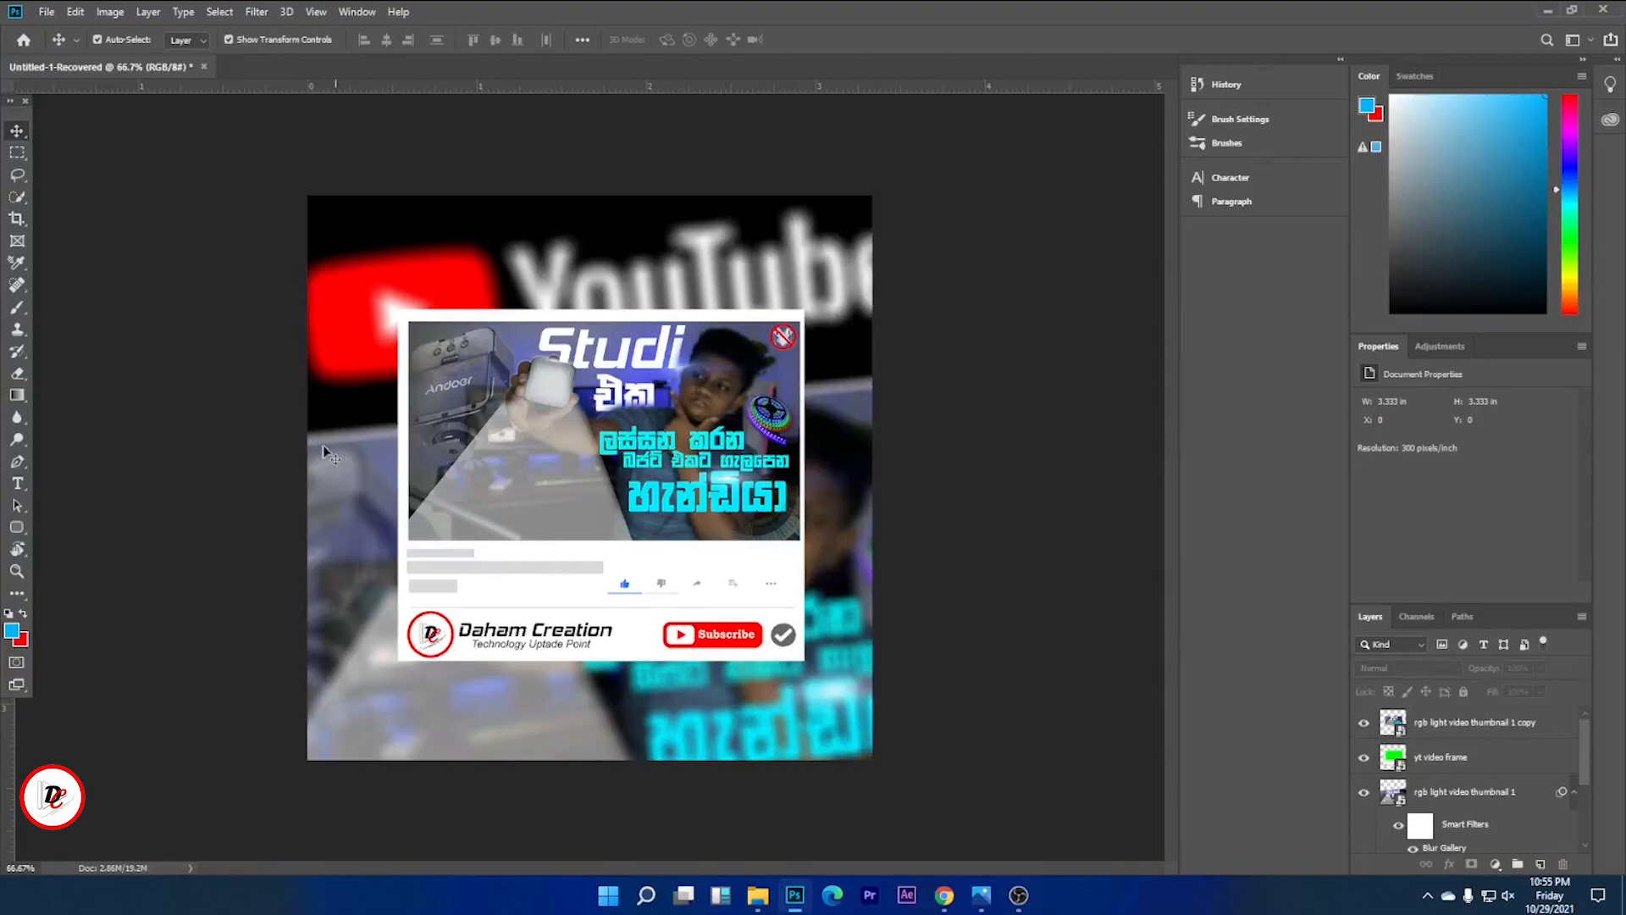
Check the reference post, then add the text "Daham Creation" starting below the video frame.
click(981, 895)
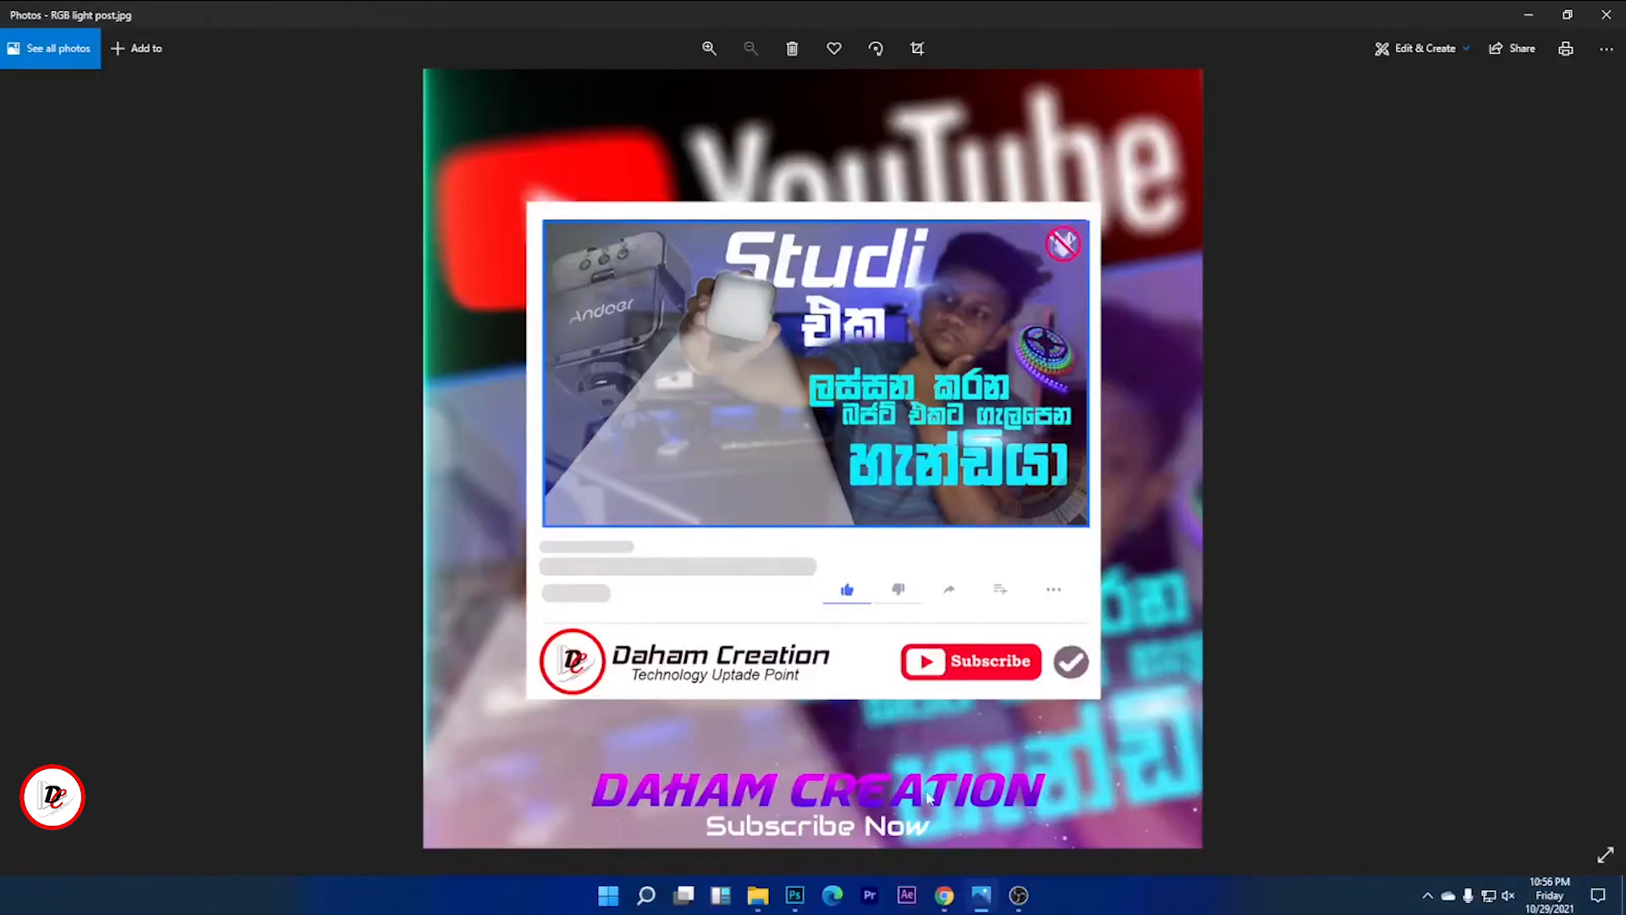
click(1529, 14)
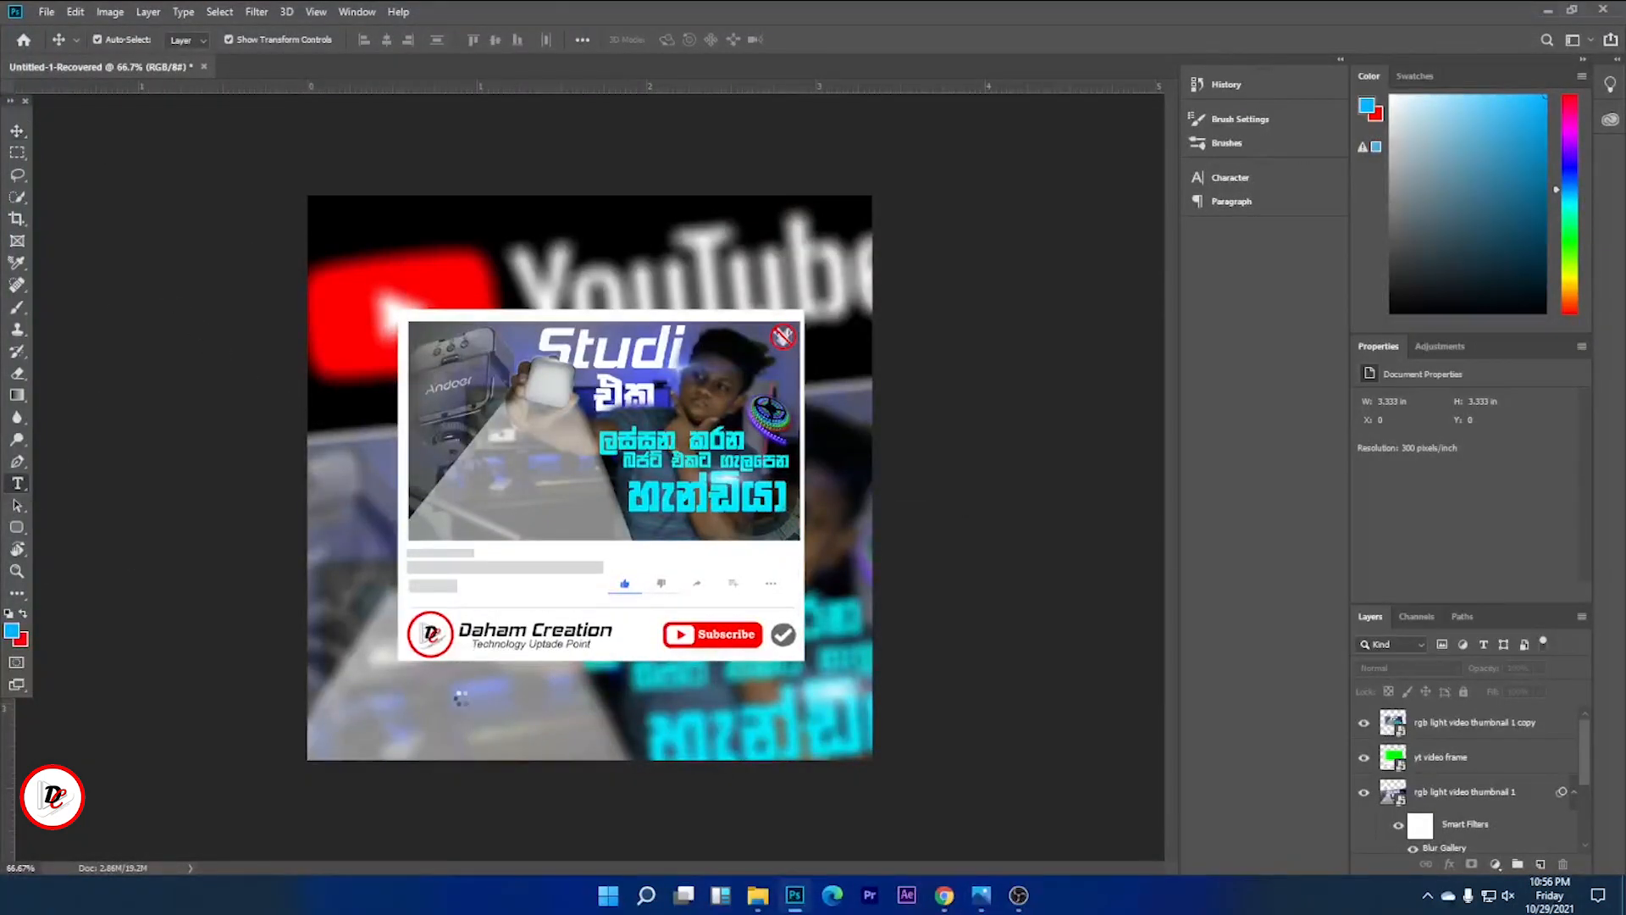
click(455, 705)
text(Dahar)
drag(455, 705, 1329, 704)
click(28, 131)
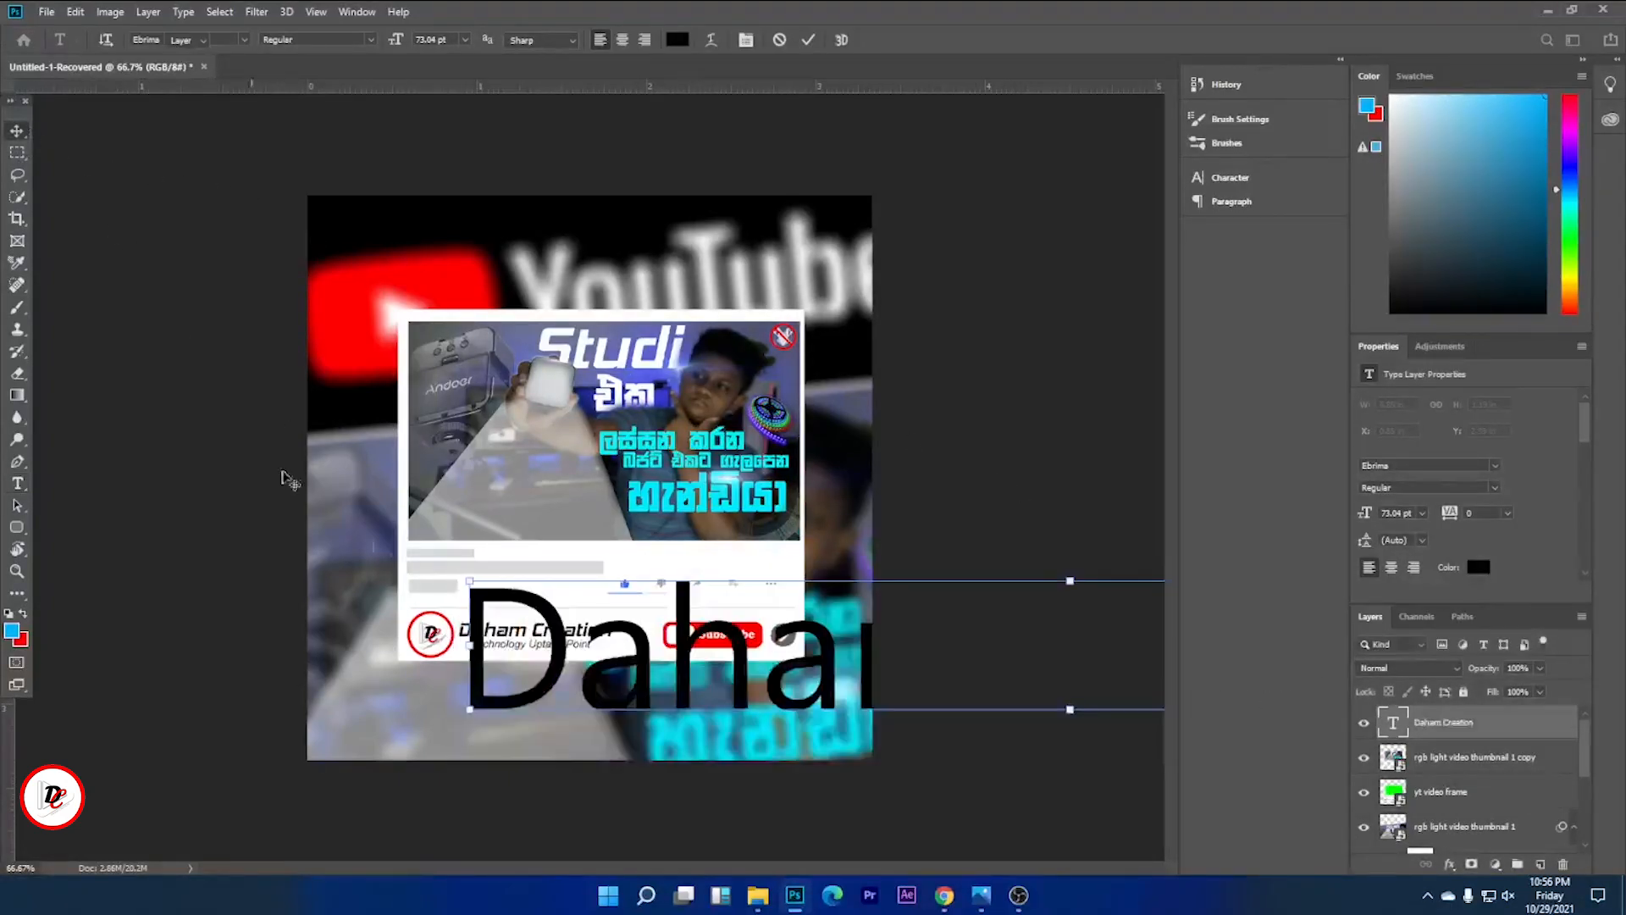
Scale the "Daham Creation" text down to about 18.88 pt and centre it below the video frame.
drag(471, 648, 912, 684)
drag(1021, 729, 340, 606)
drag(834, 680, 837, 547)
drag(801, 530, 582, 722)
drag(825, 742, 726, 721)
drag(612, 691, 648, 708)
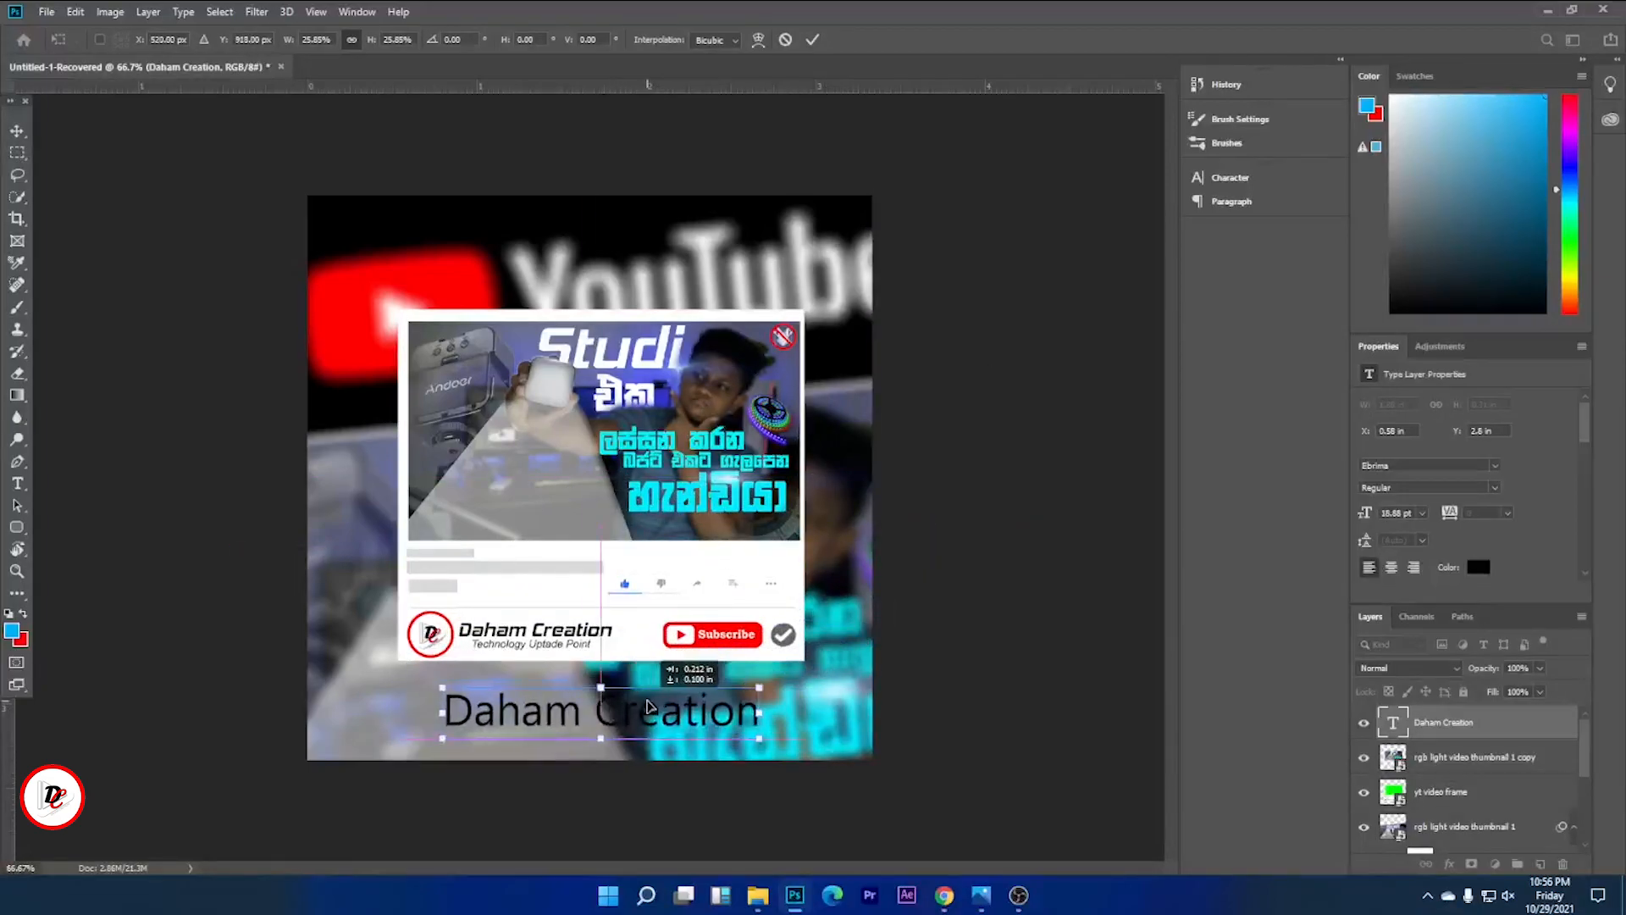
click(1122, 622)
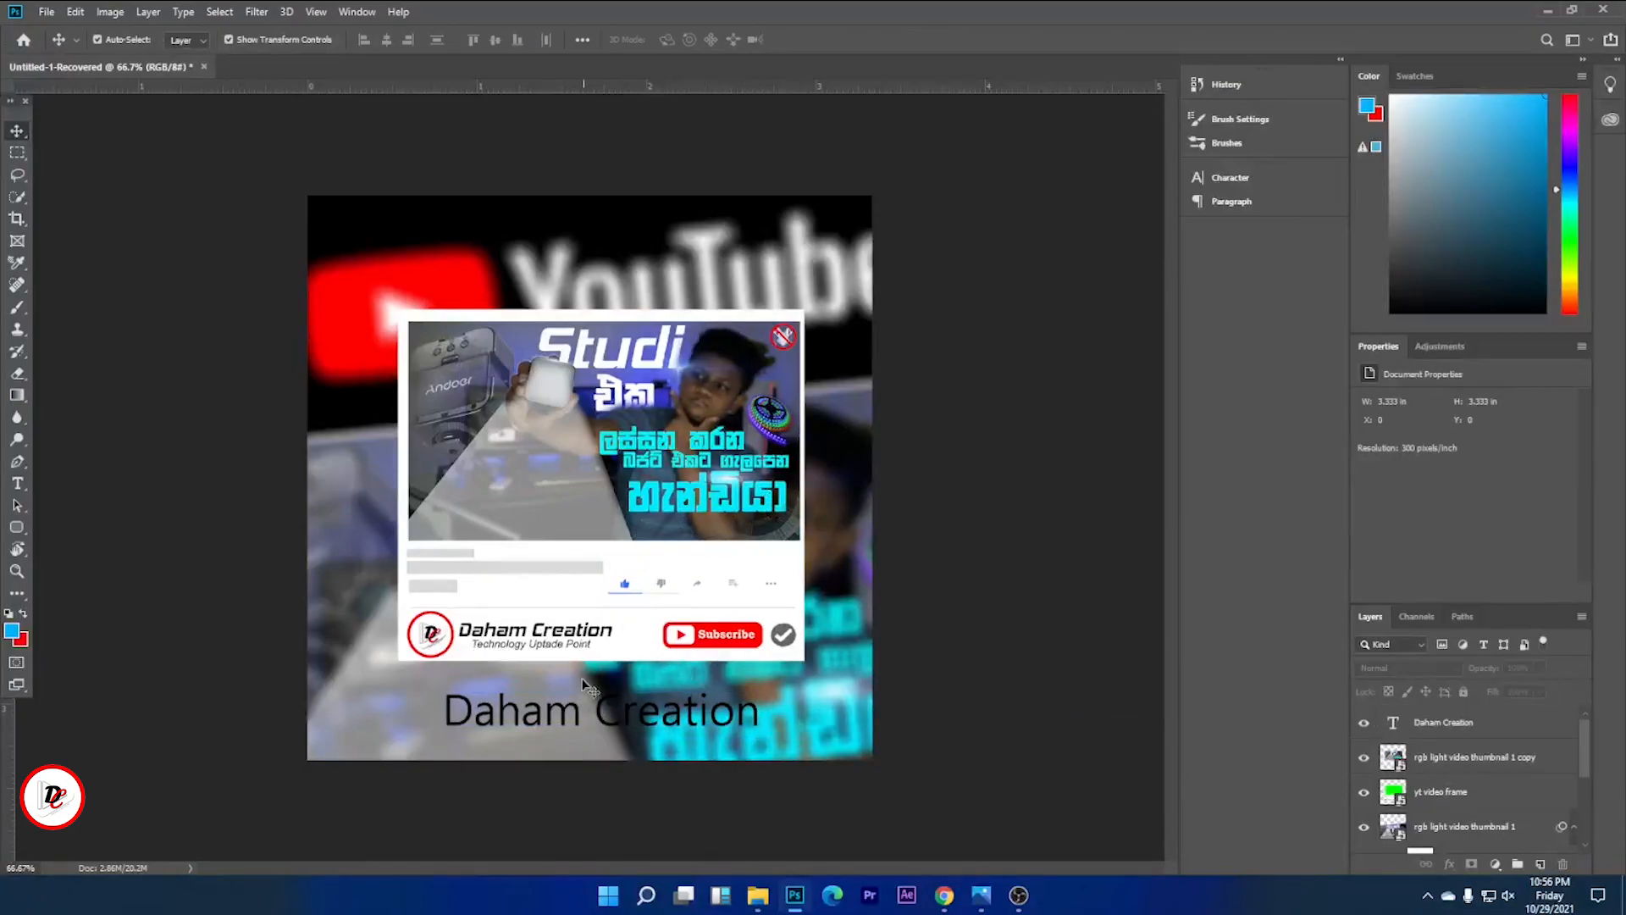
Change the font of the "Daham Creation" text below the video frame to Montserrat Black Italic.
double_click(603, 720)
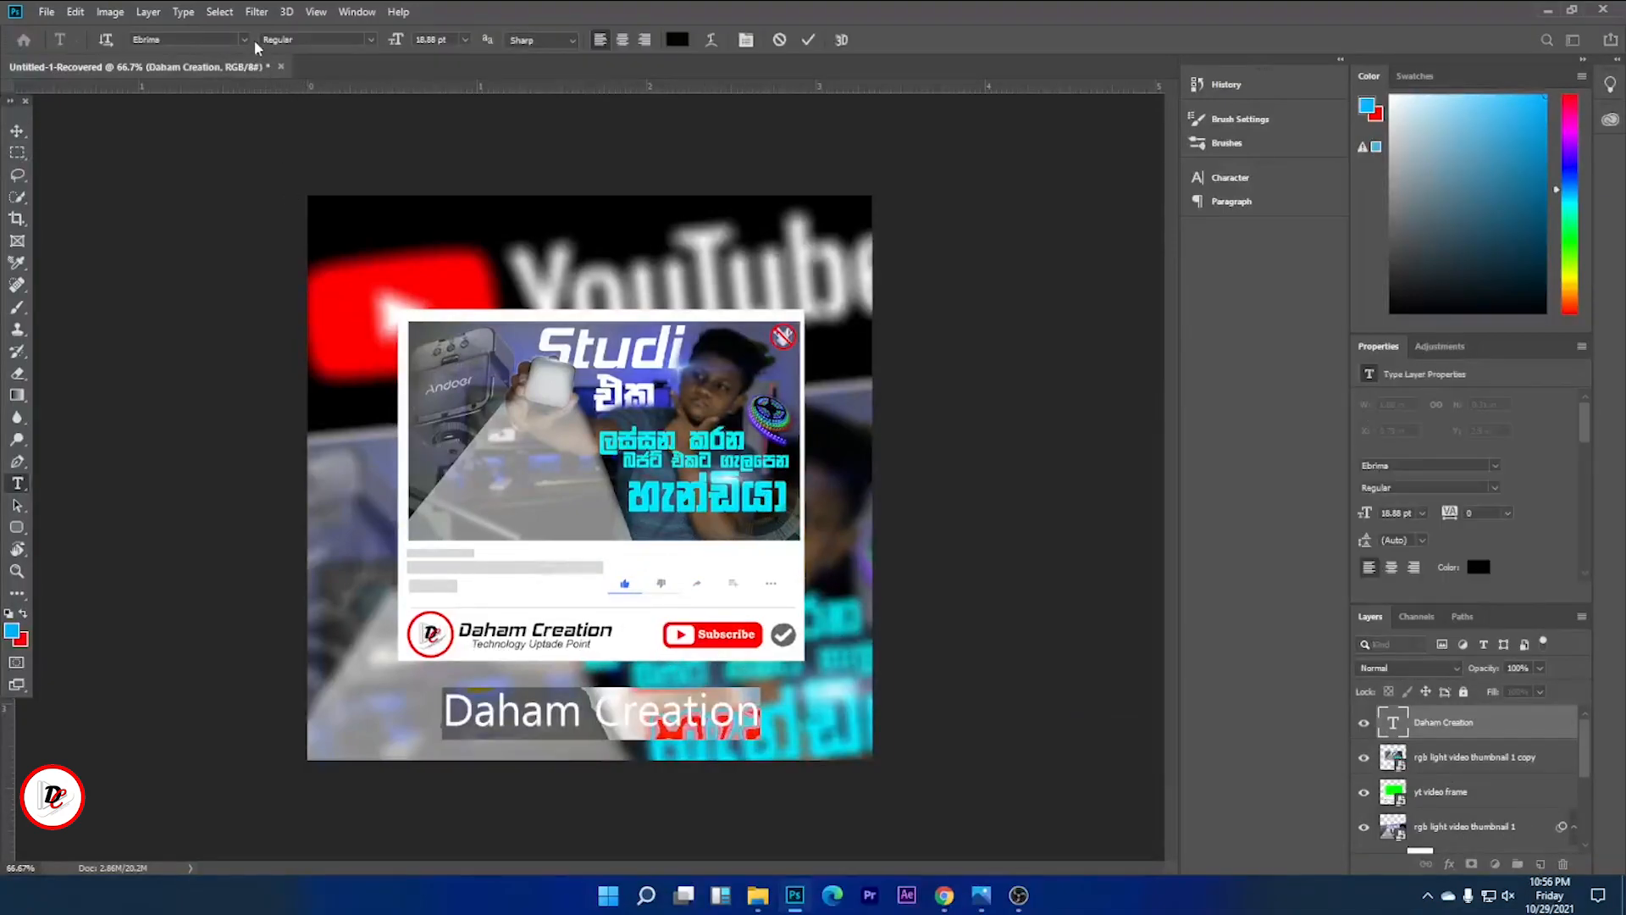
click(246, 41)
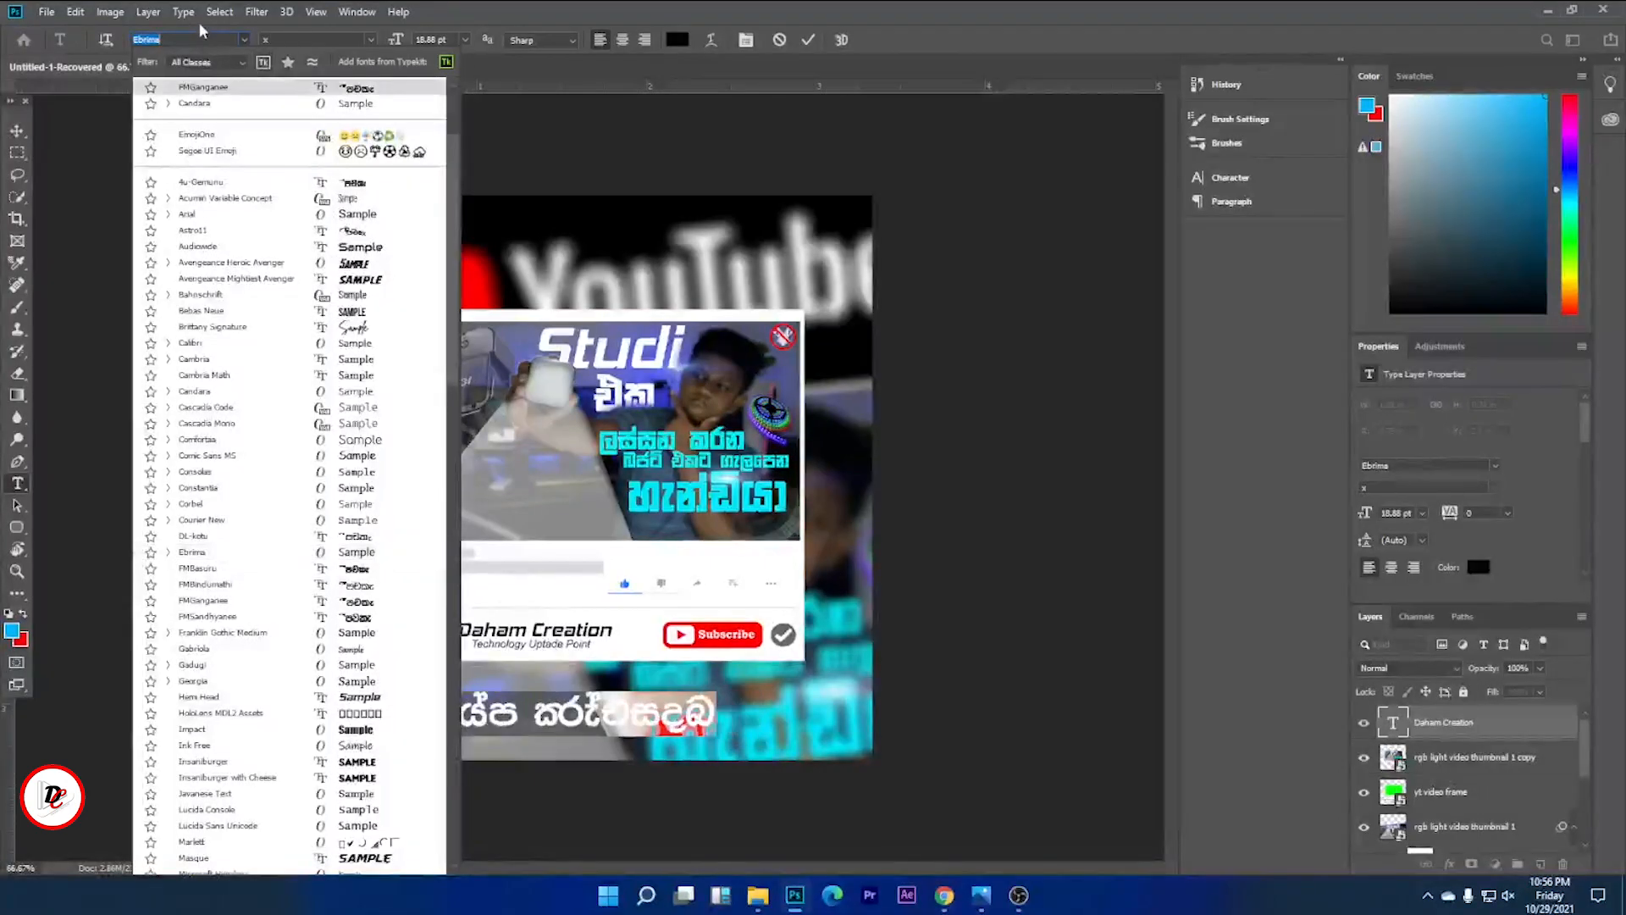
text(mon)
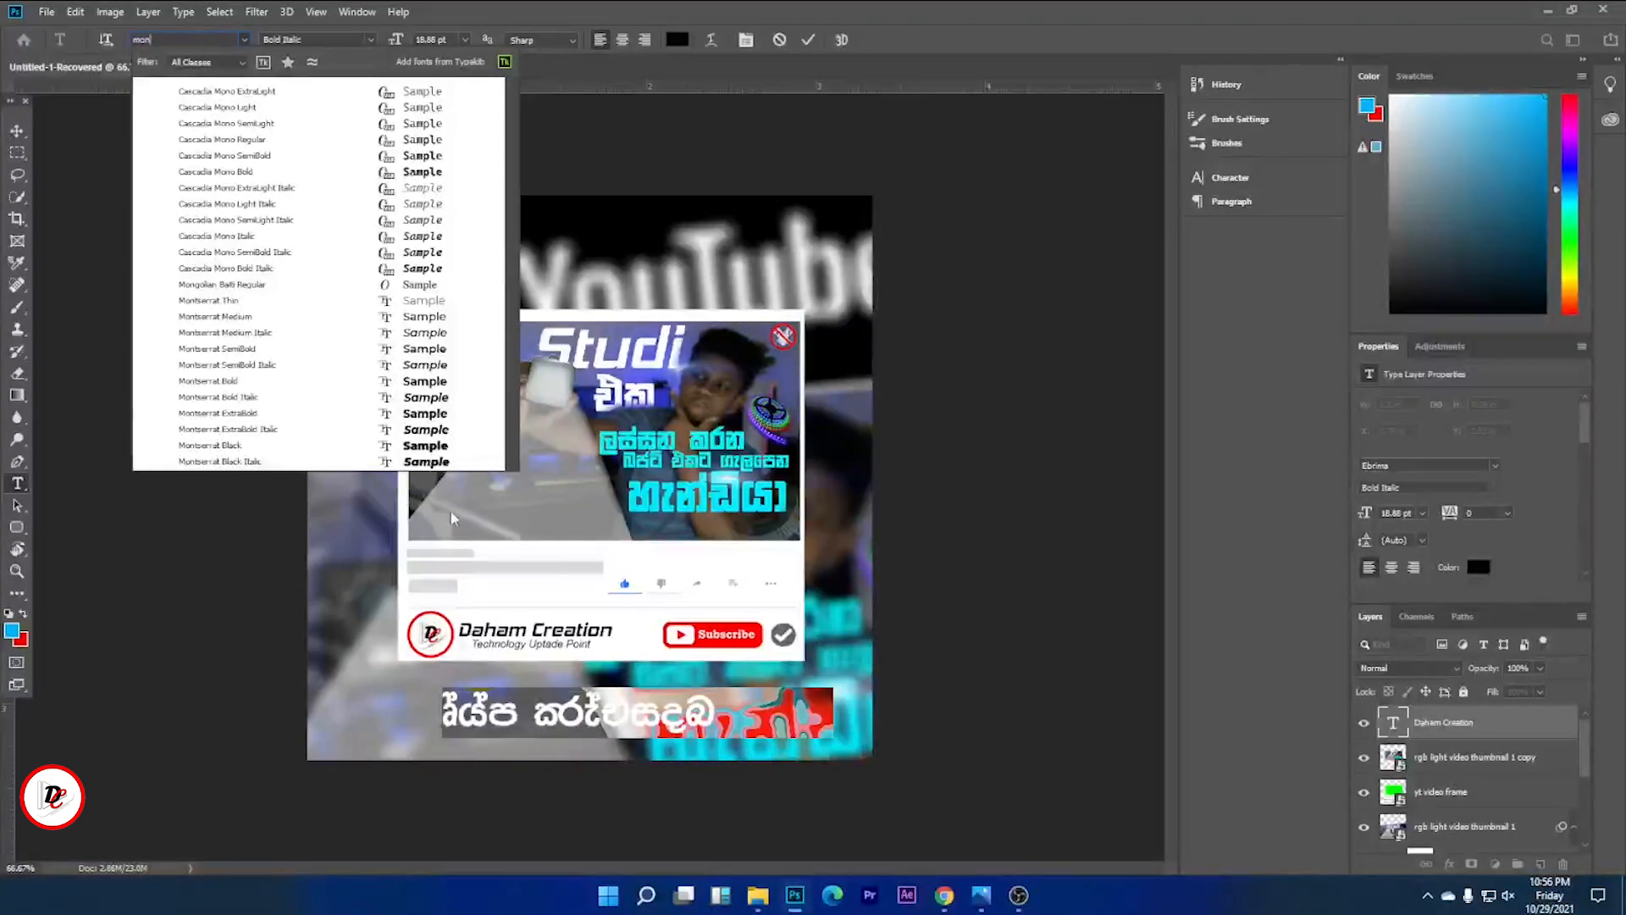
click(433, 464)
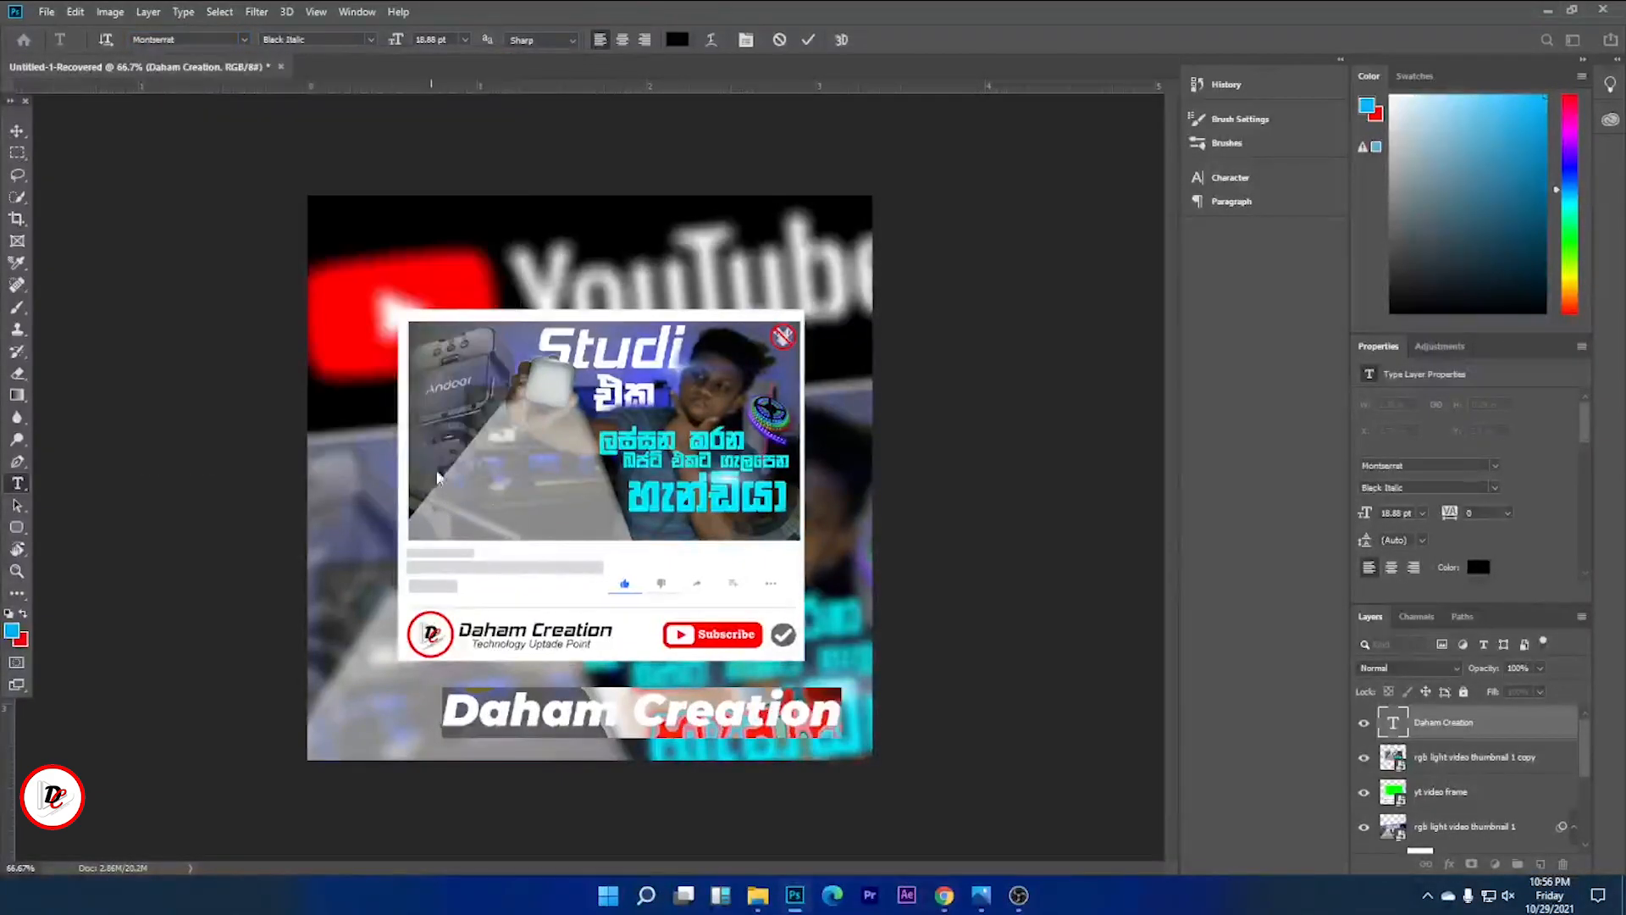
Move the "Daham Creation" text back under the video frame and scale it down to about 17.03 pt.
click(17, 129)
drag(578, 710, 545, 709)
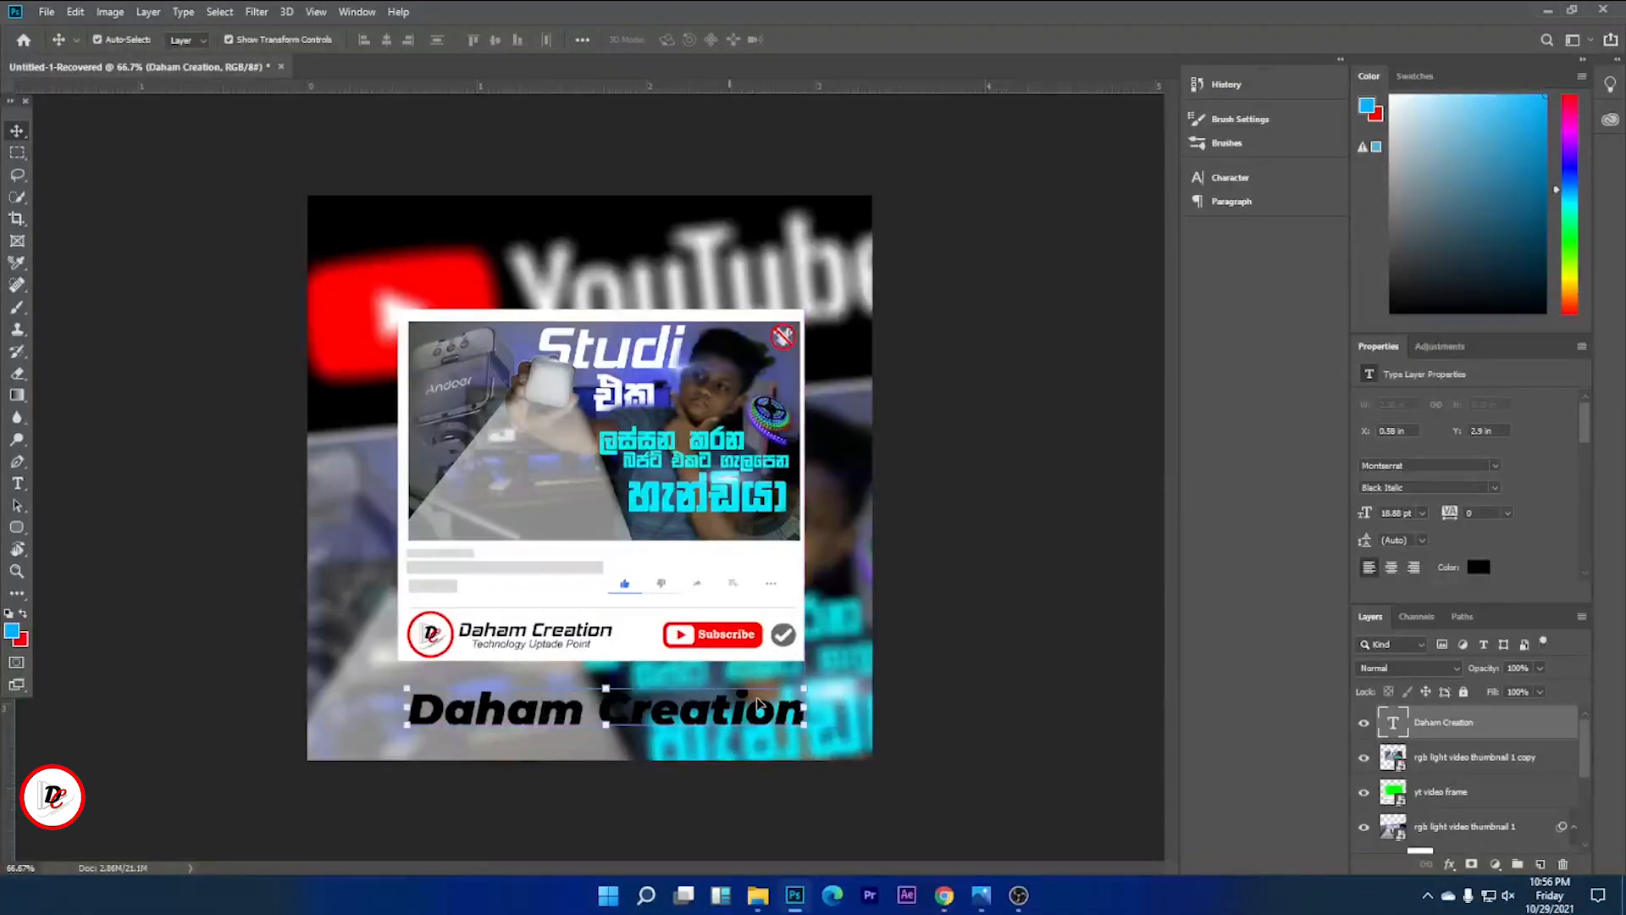
drag(800, 687, 710, 721)
key(Return)
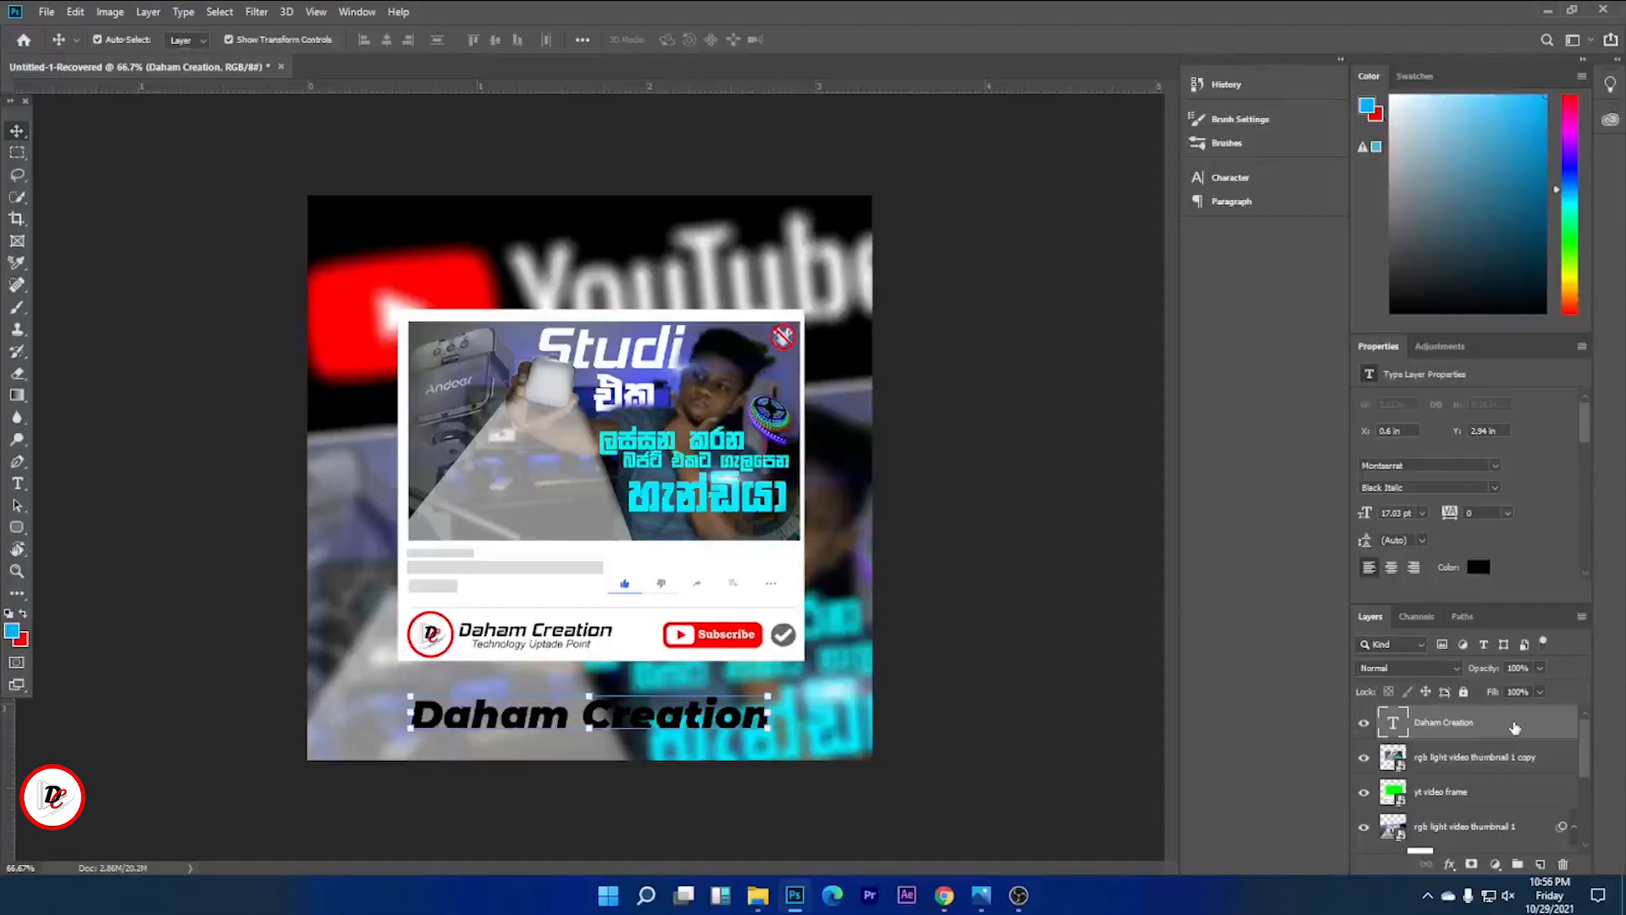
Add a Gradient Overlay to the "Daham Creation" text and set the gradient's yellow end stop to magenta ff00fc.
double_click(1514, 727)
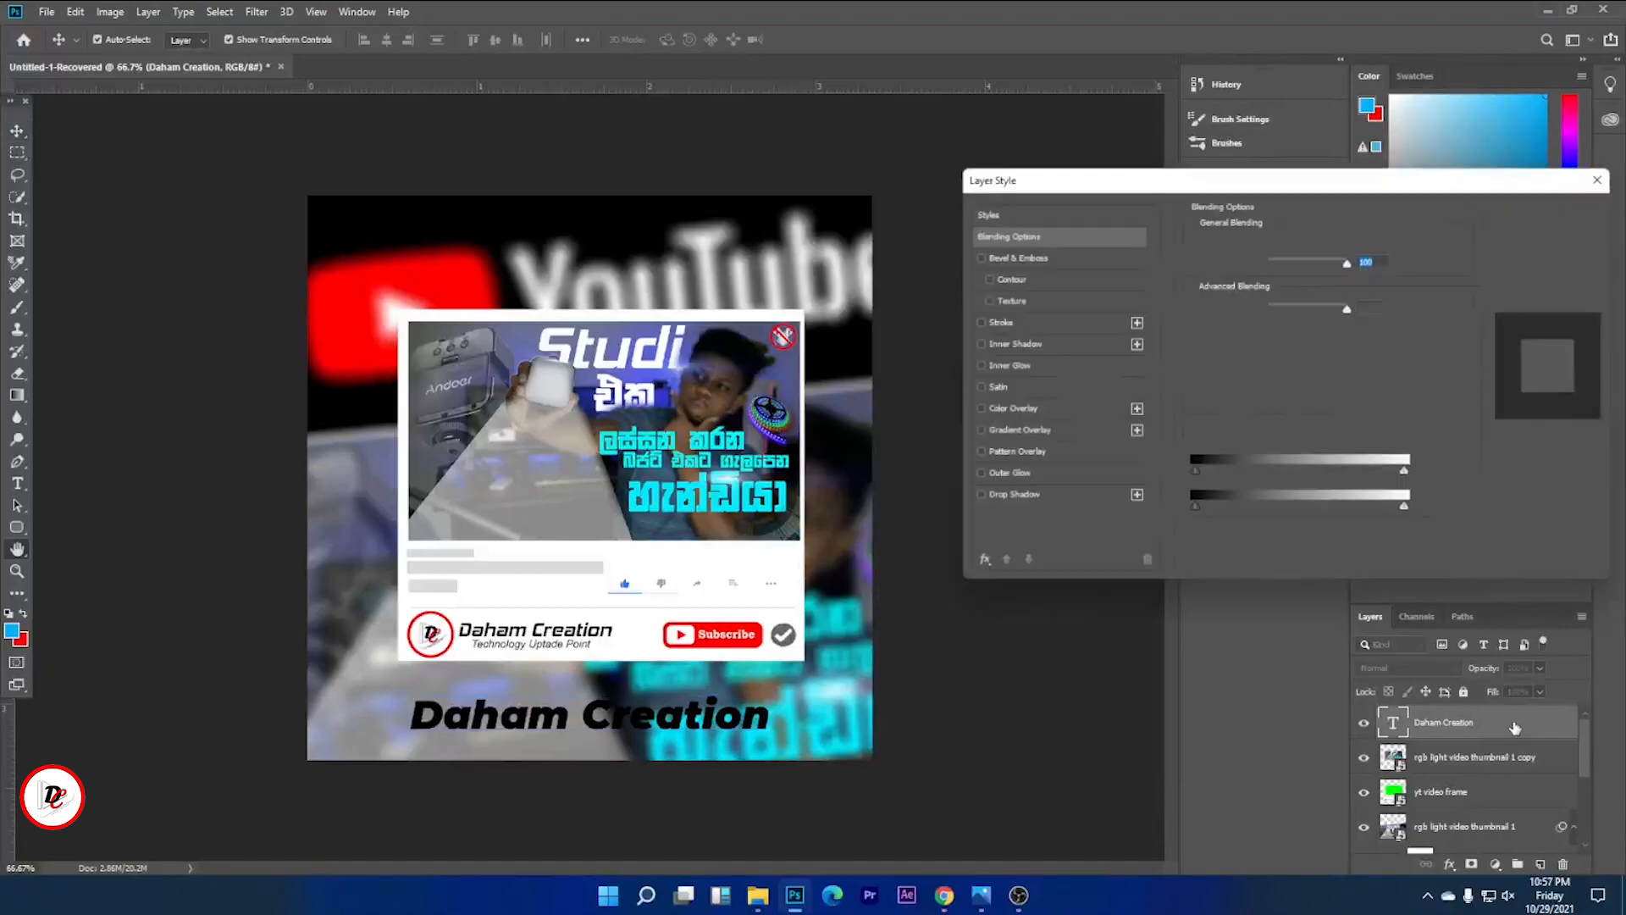
click(1016, 430)
click(1306, 288)
click(1298, 459)
click(1034, 530)
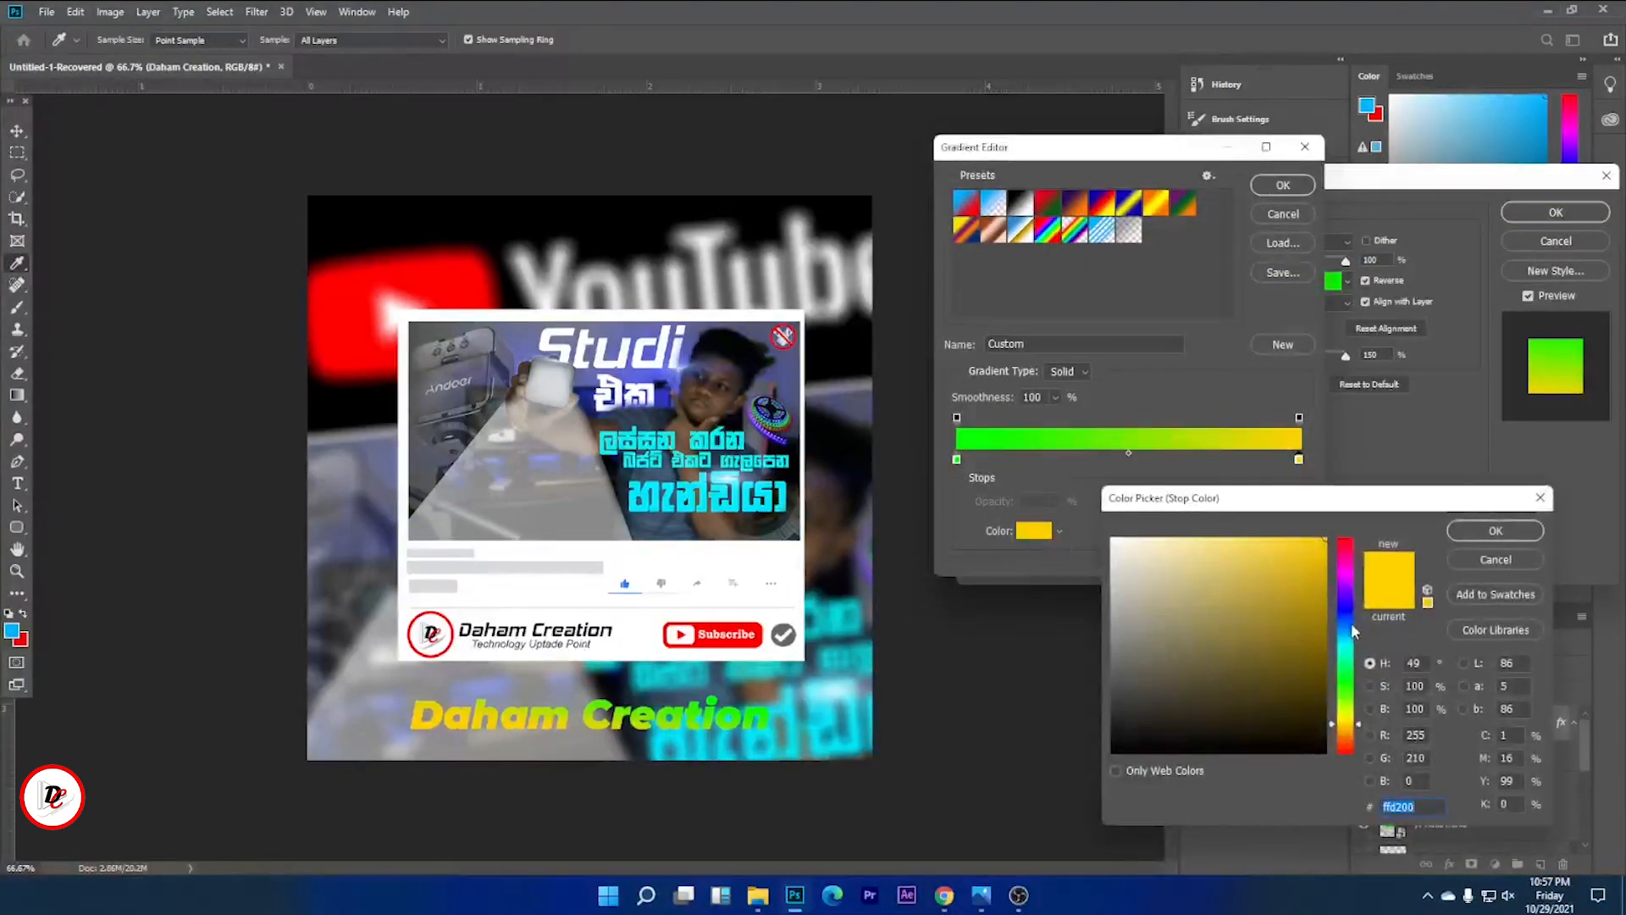
click(1354, 581)
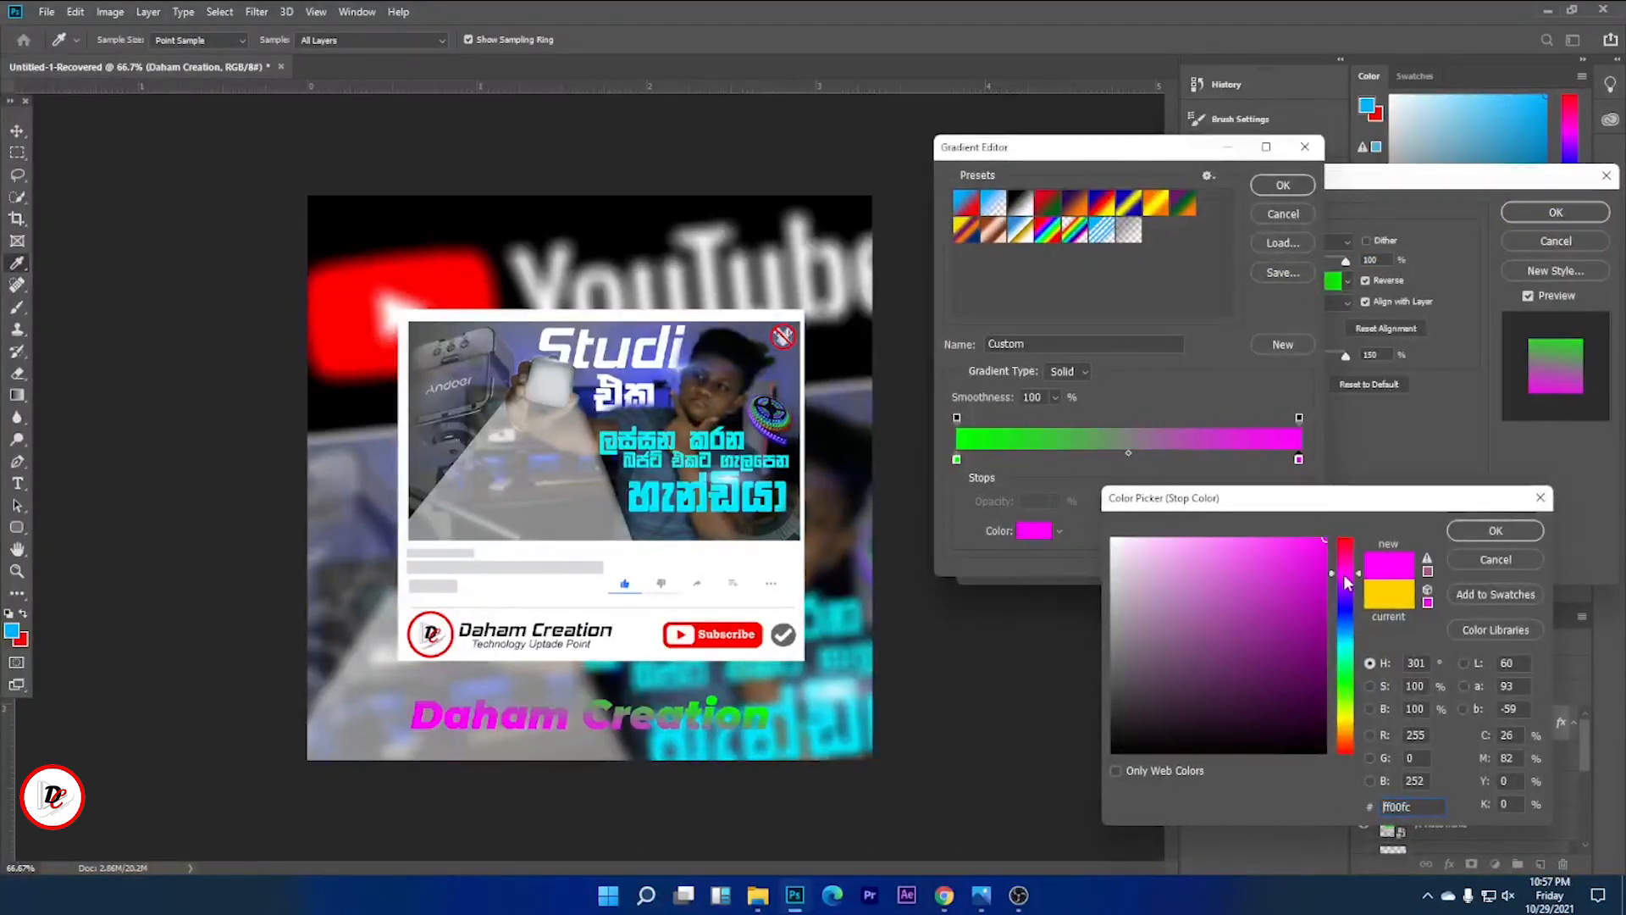
click(1497, 533)
Set the gradient's green start stop to purple and apply the Gradient Overlay to the "Daham Creation" text.
click(958, 460)
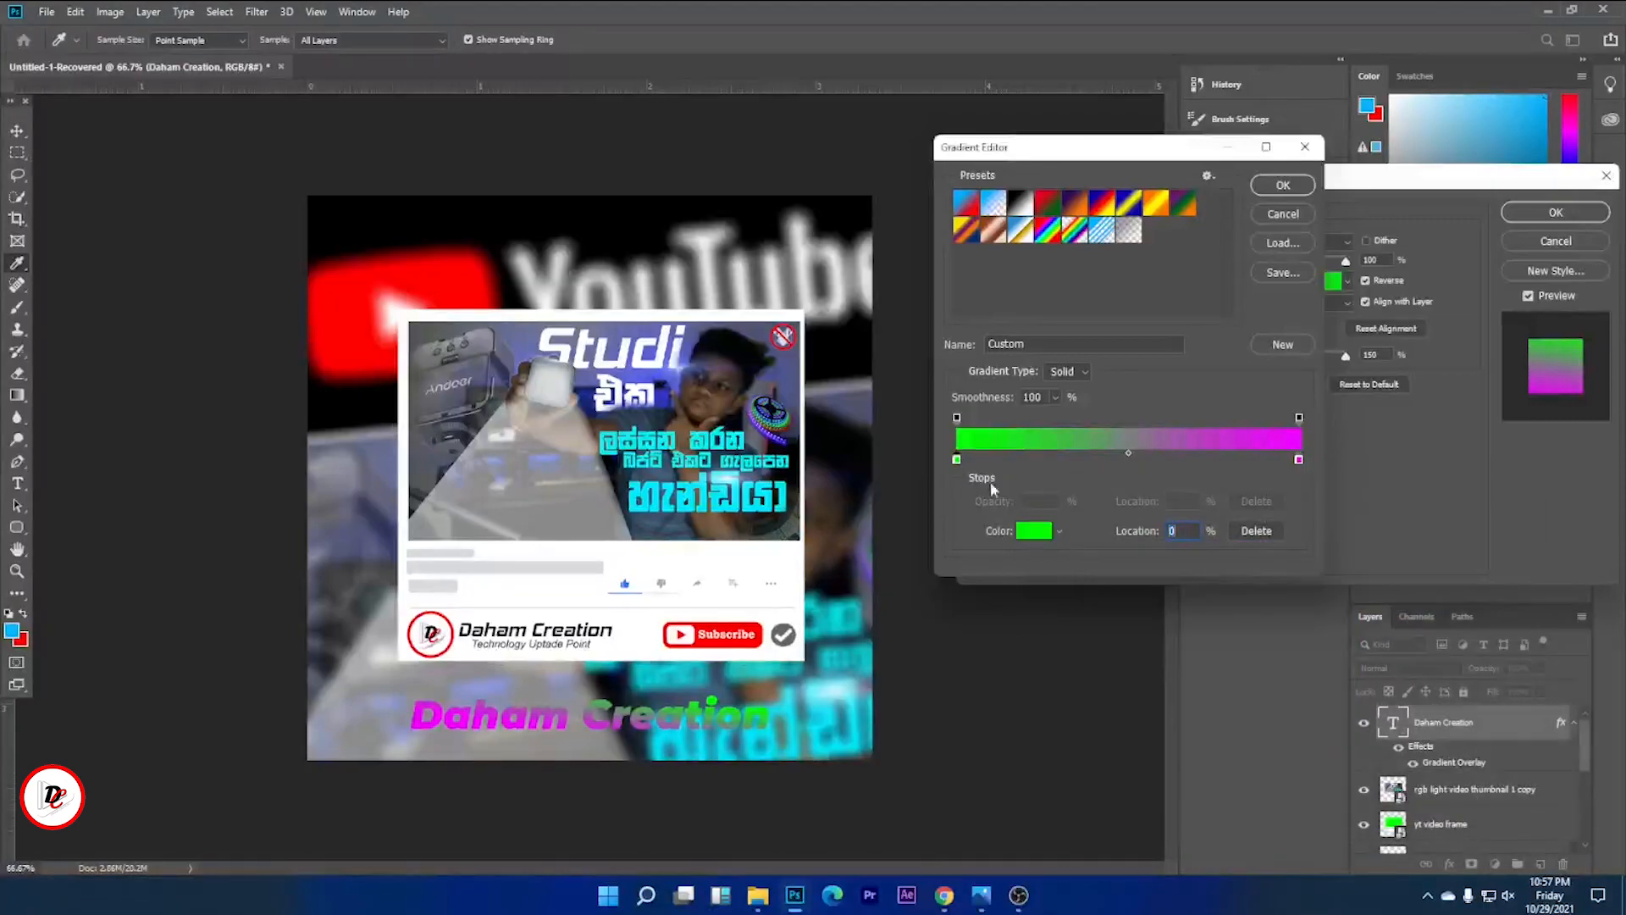
click(1043, 535)
mouse_move(1347, 576)
mouse_down()
mouse_move(1345, 554)
mouse_move(1352, 598)
mouse_up()
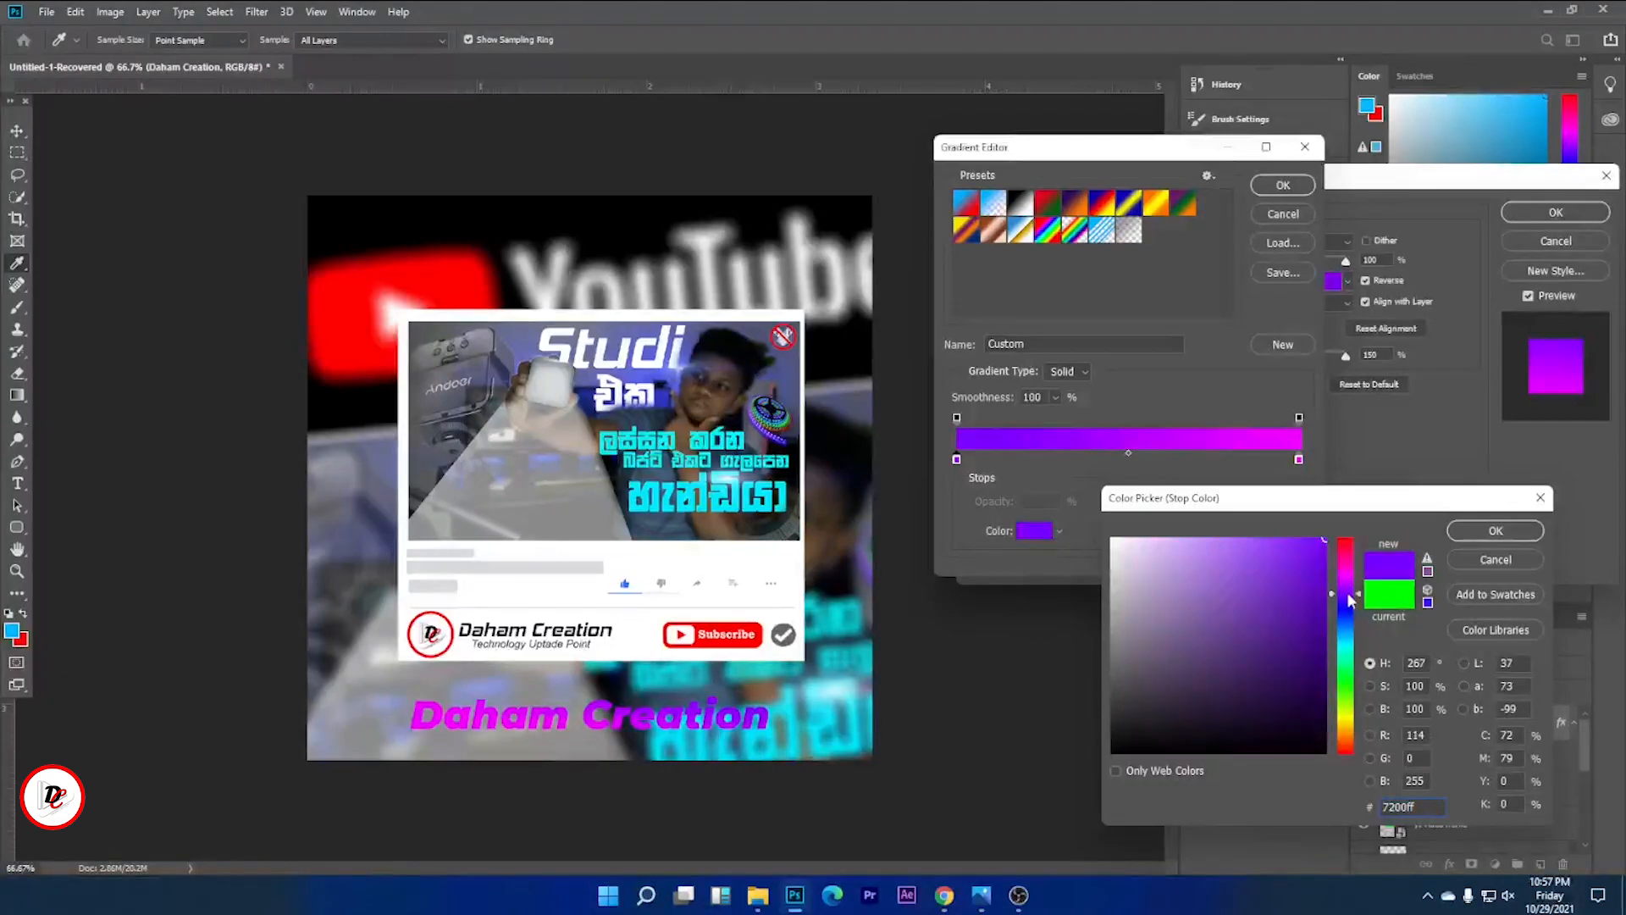
click(1496, 530)
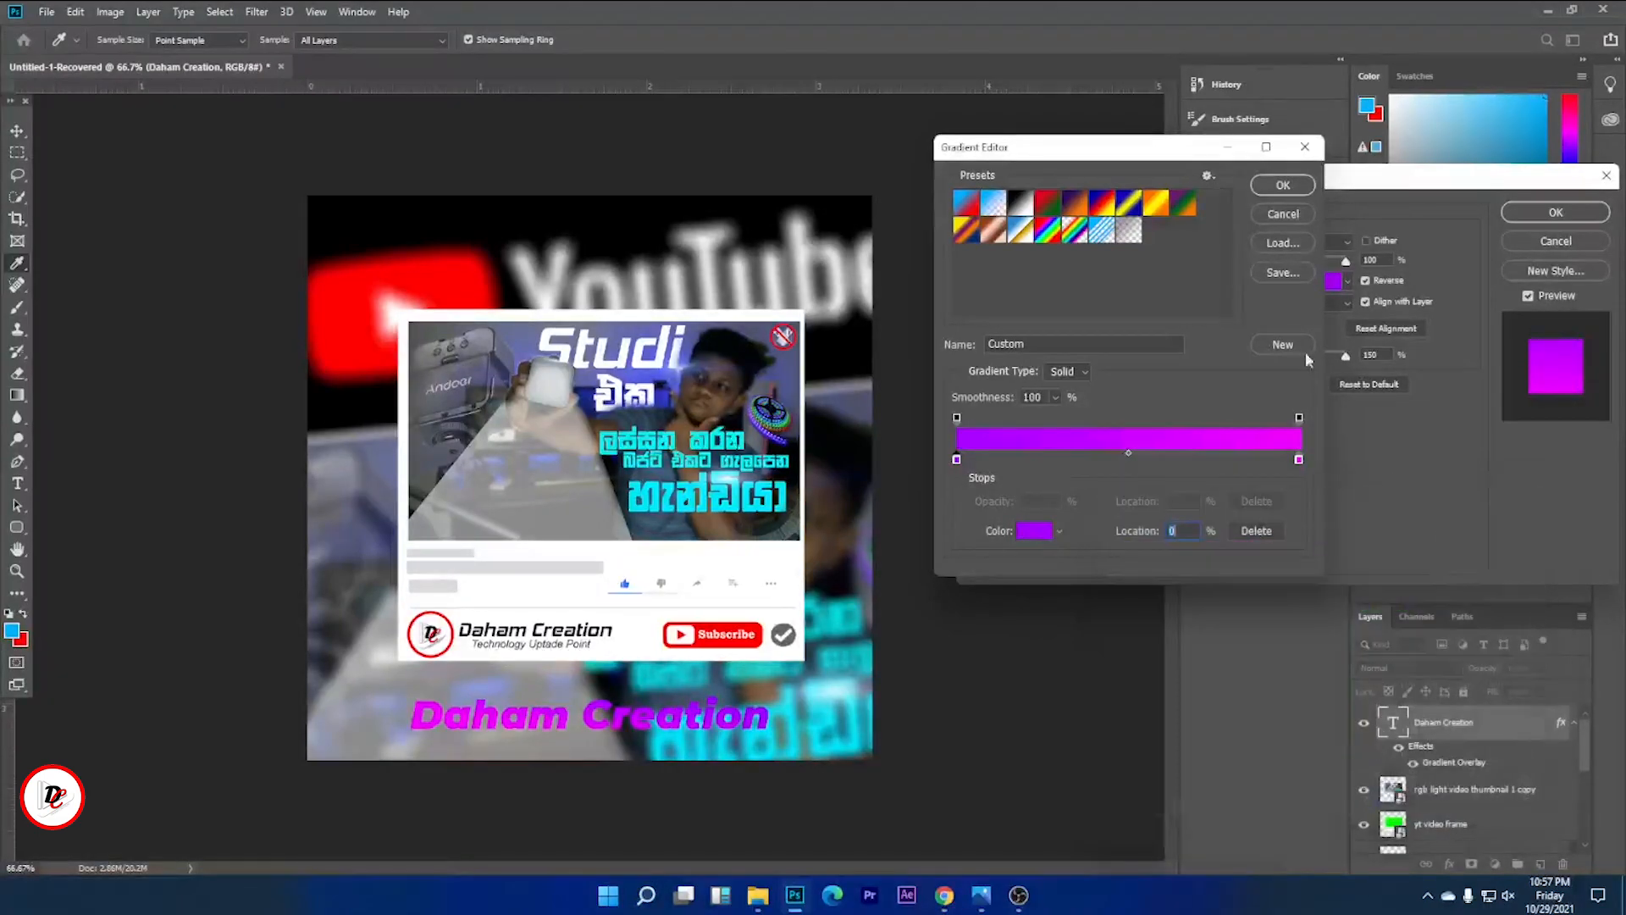
click(1294, 192)
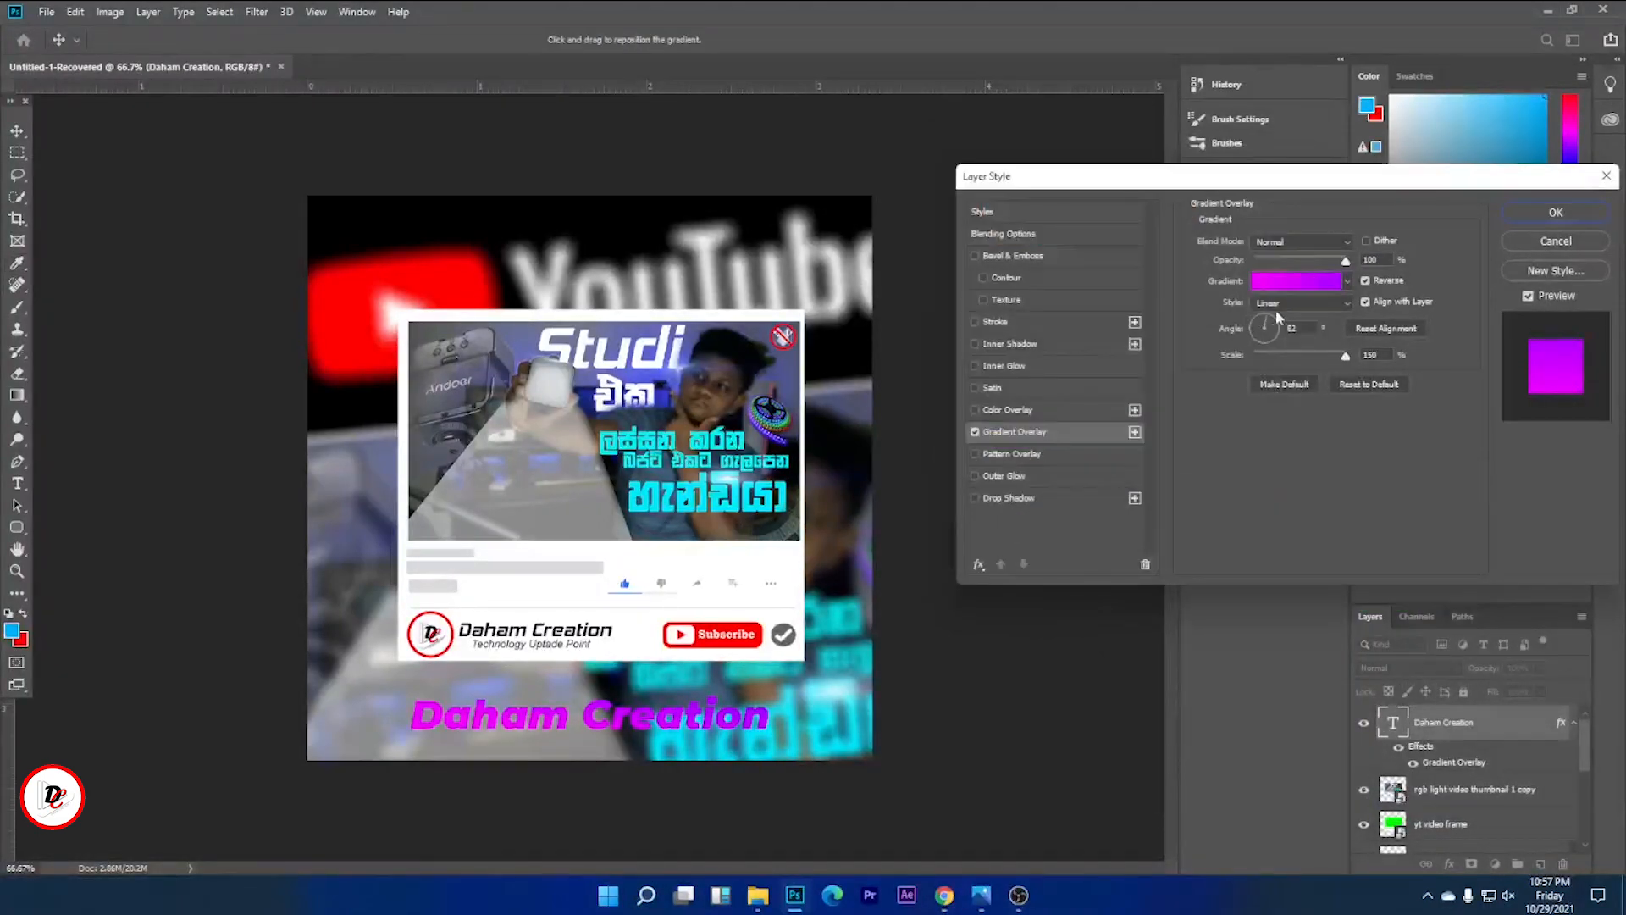
drag(1270, 318, 1271, 321)
click(1557, 212)
click(1129, 713)
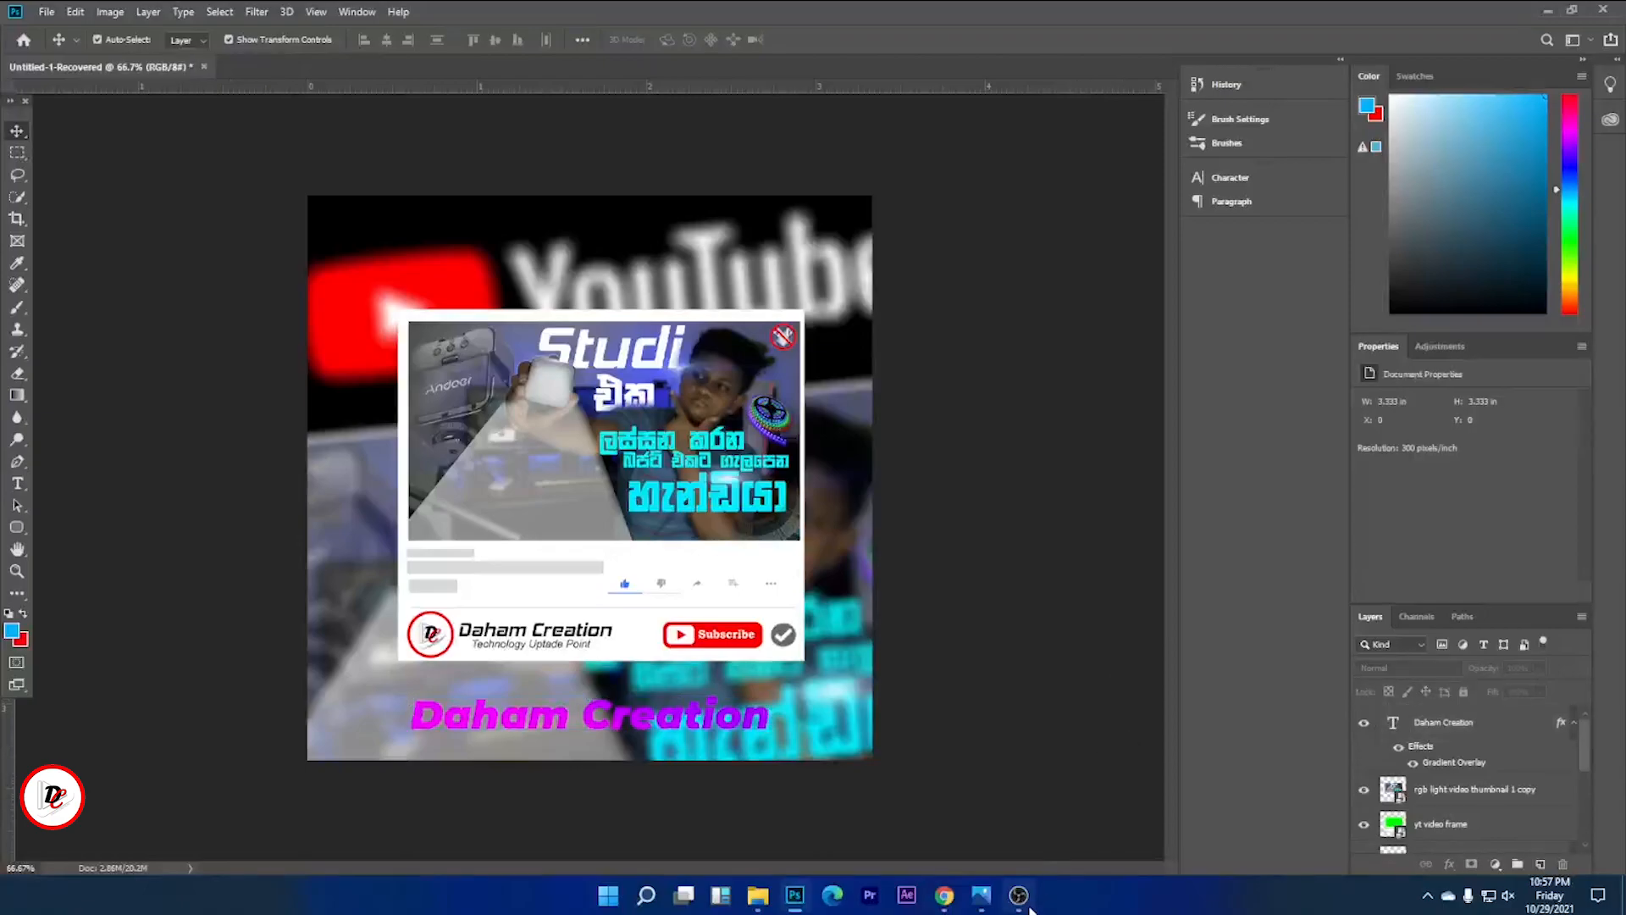
Check the reference post, then place a duplicate of the "Daham Creation" text above the original, over the frame's lower part.
click(981, 895)
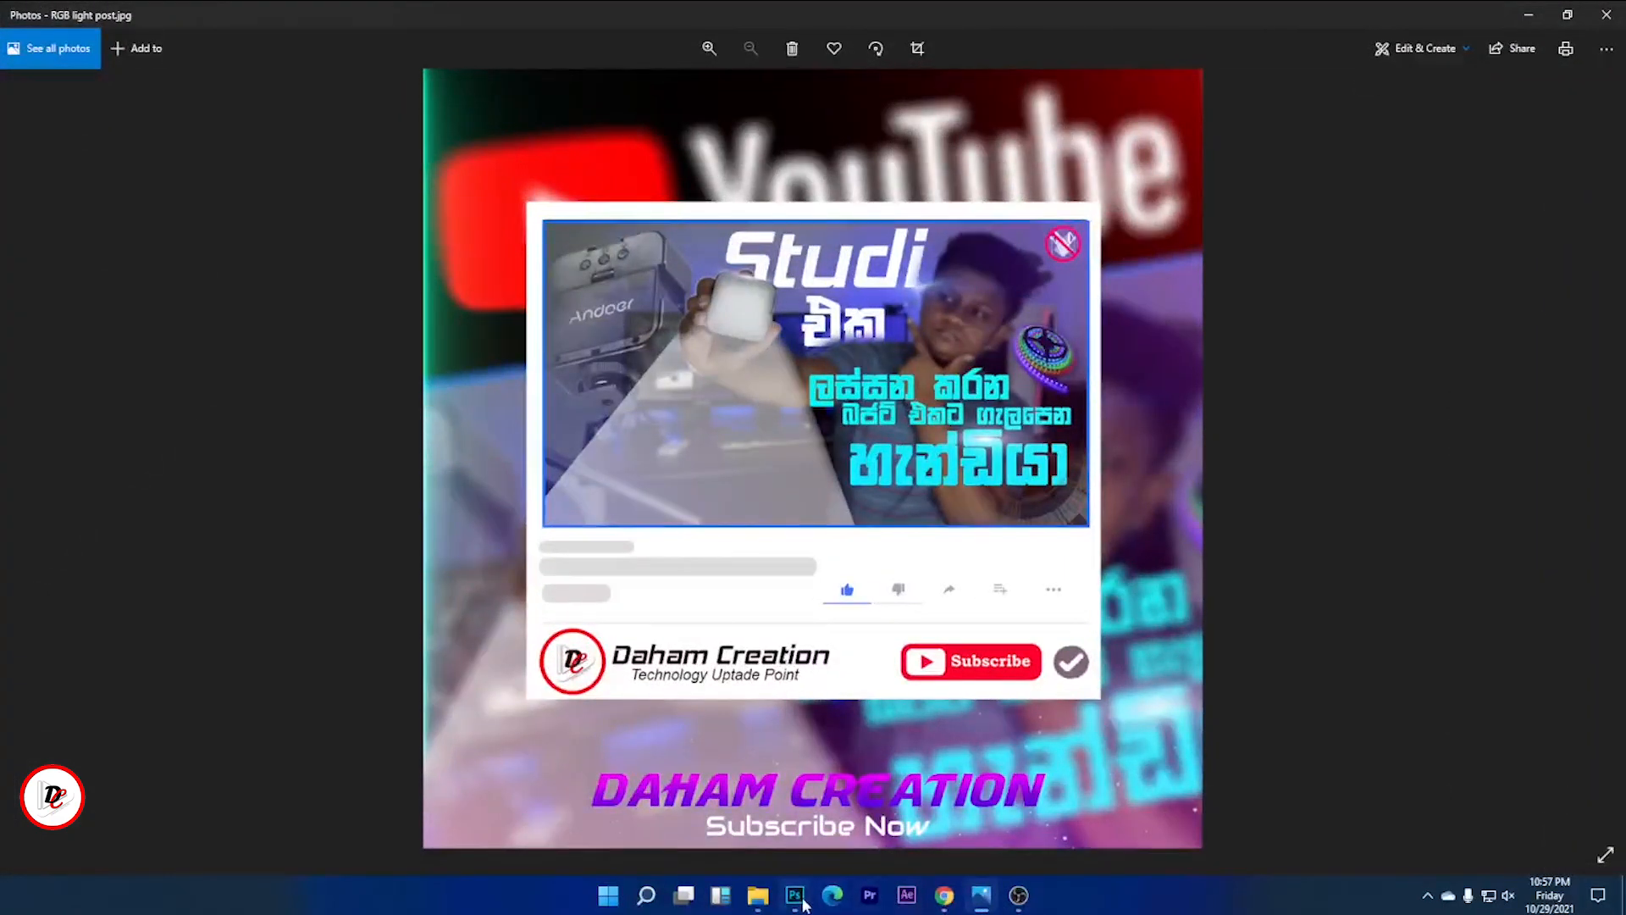
mouse_move(780, 908)
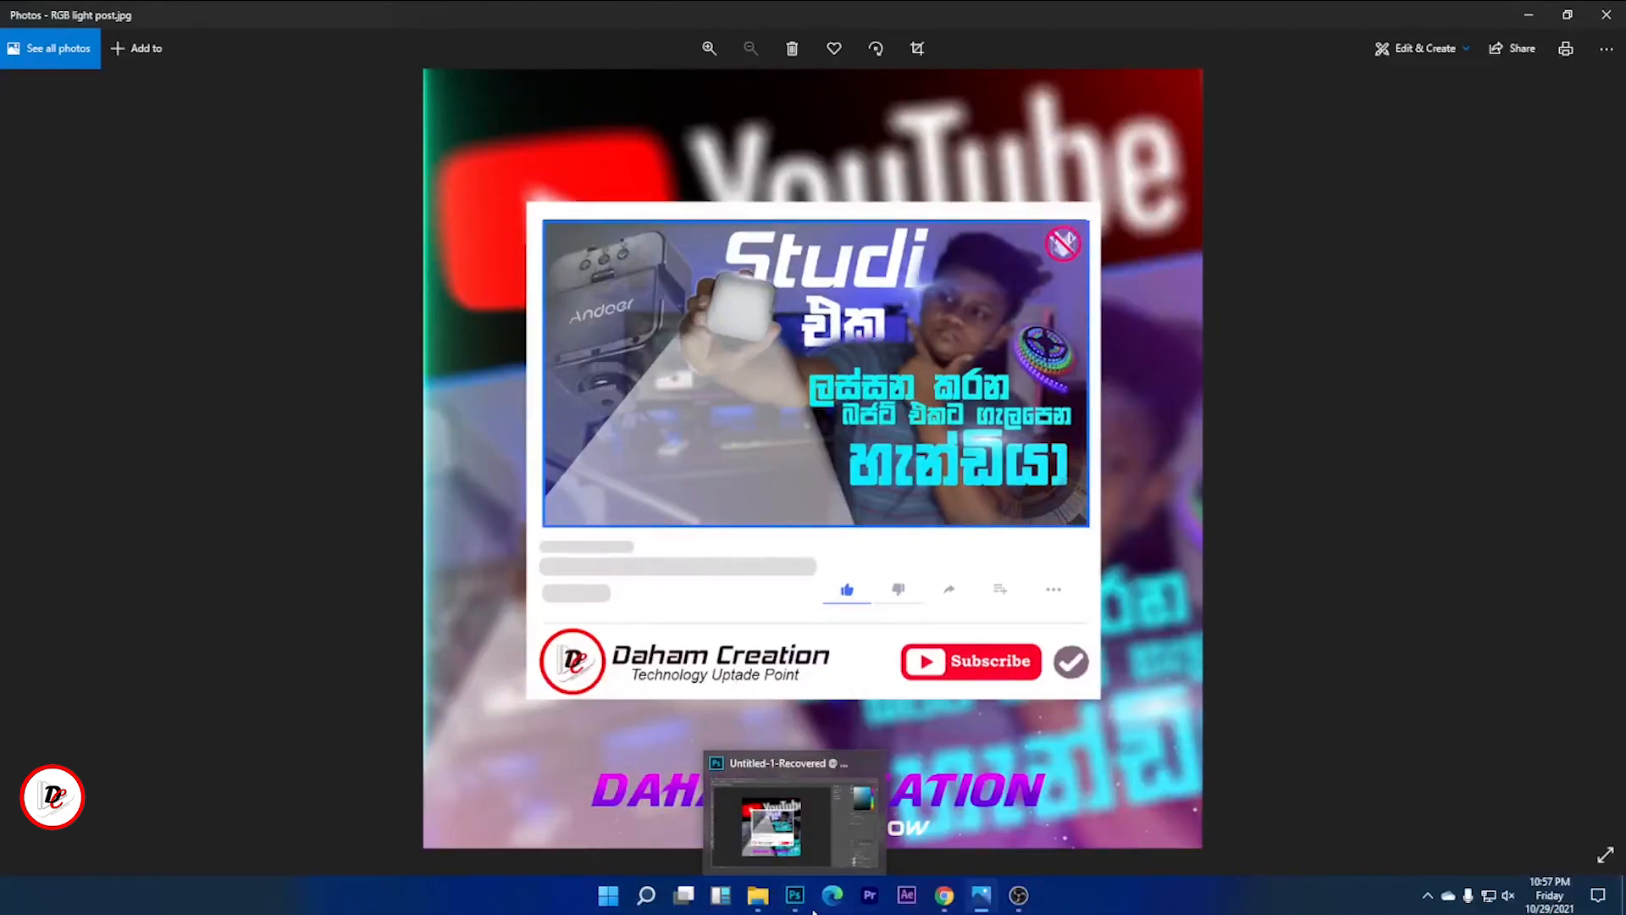
click(792, 903)
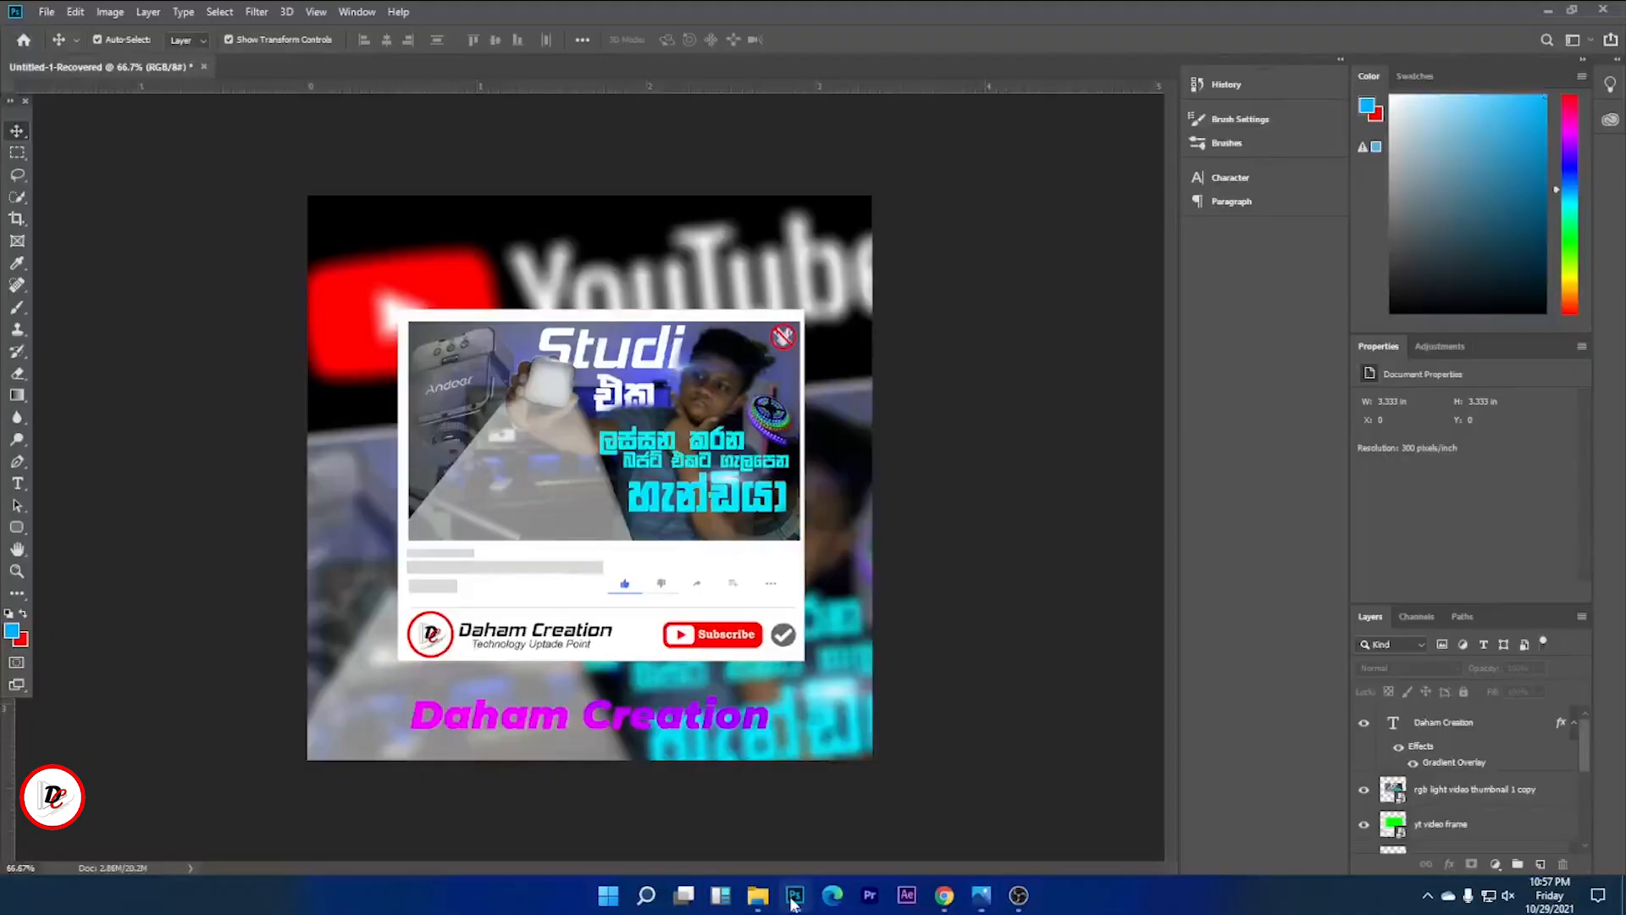
click(555, 723)
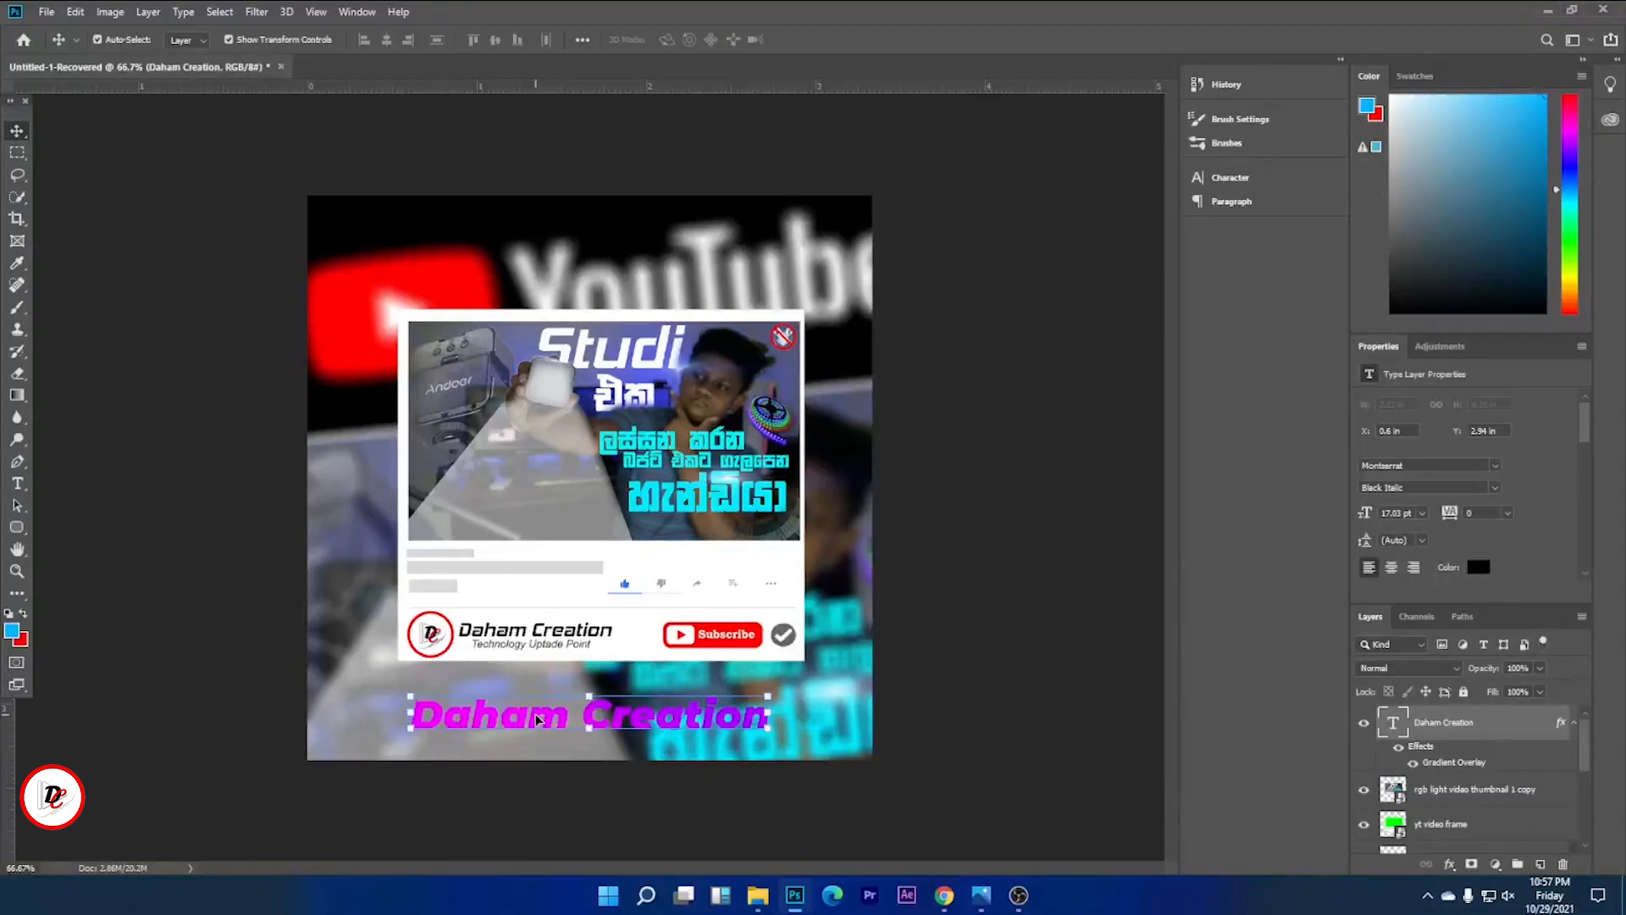
key(ctrl)
drag(539, 719, 537, 613)
Replace the wording of the duplicated text with "Subscribe Now".
key(t)
triple_click(535, 610)
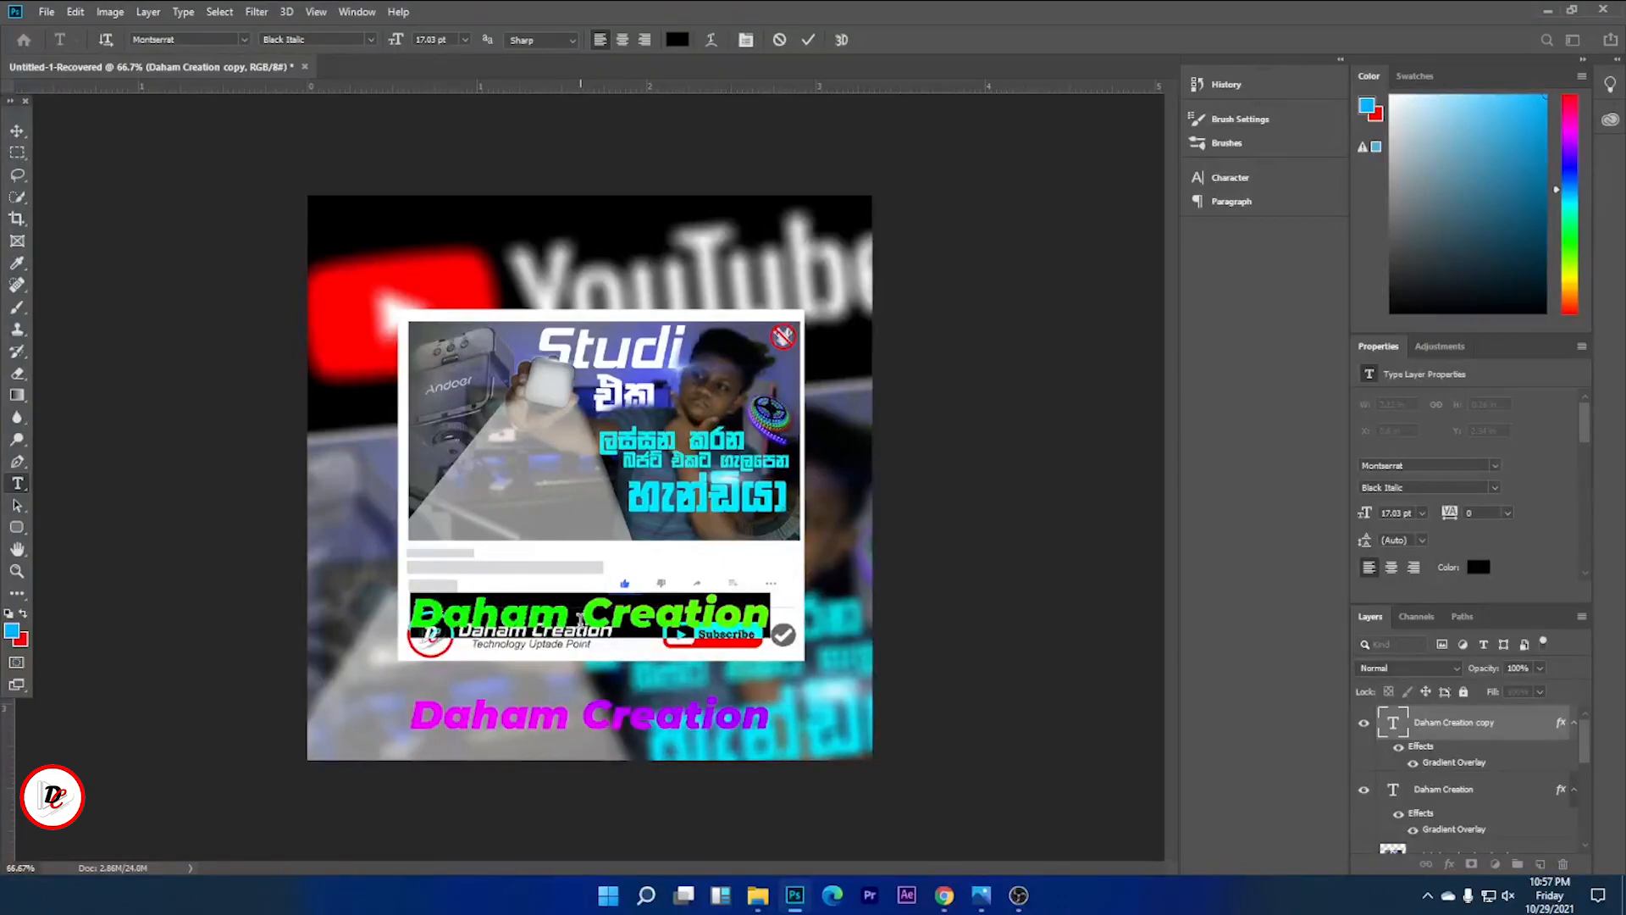
text(S)
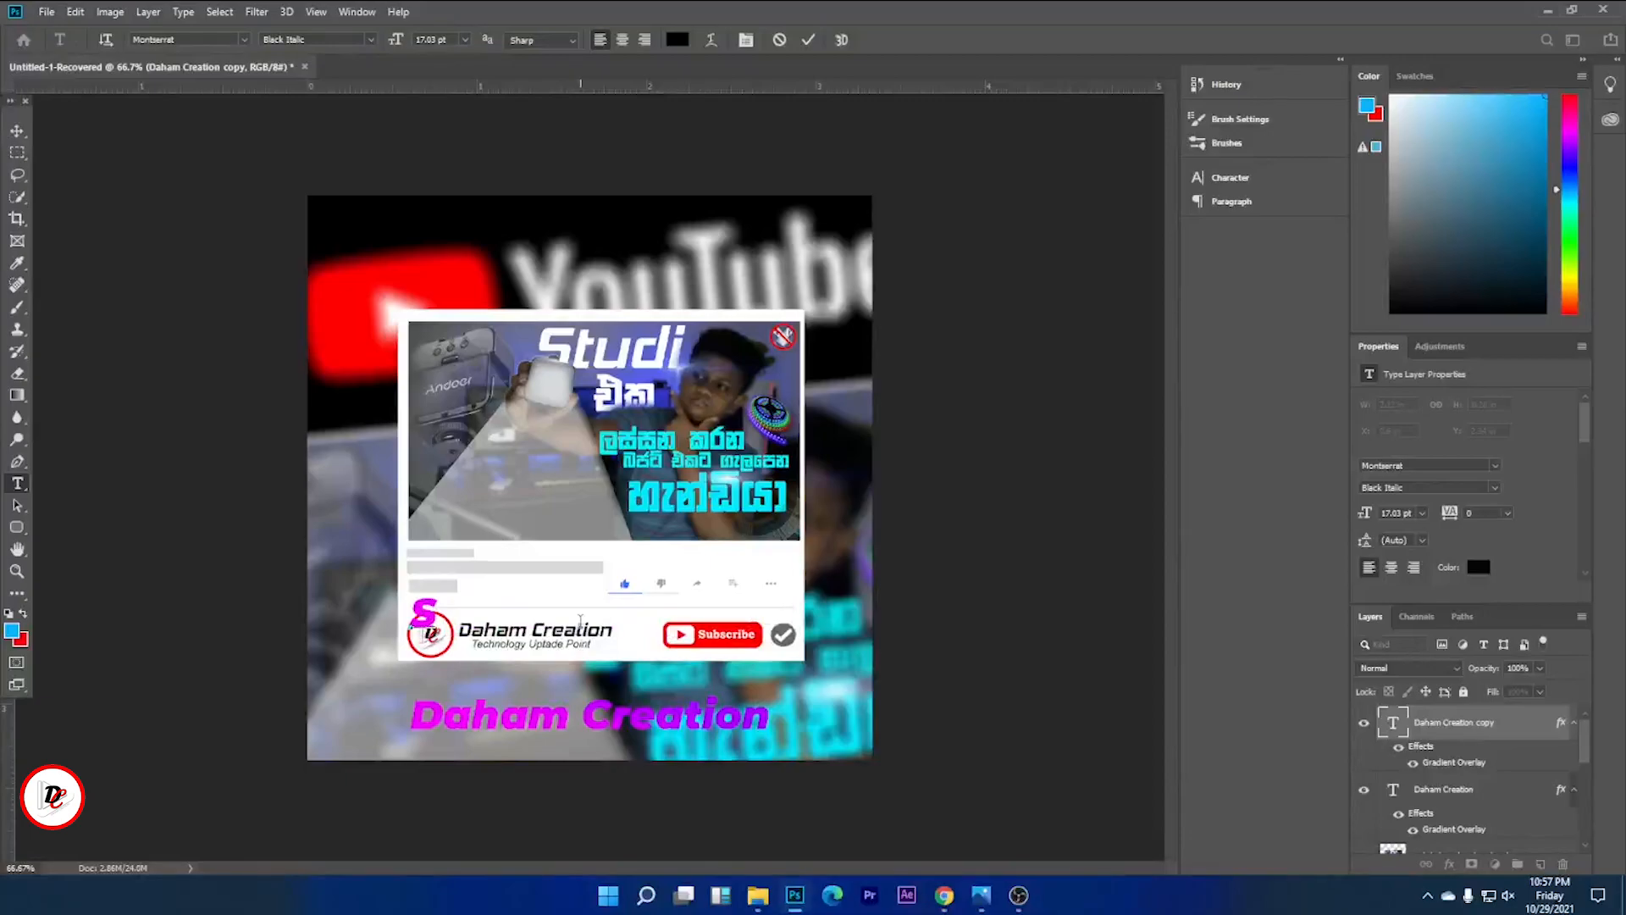
text(ubs)
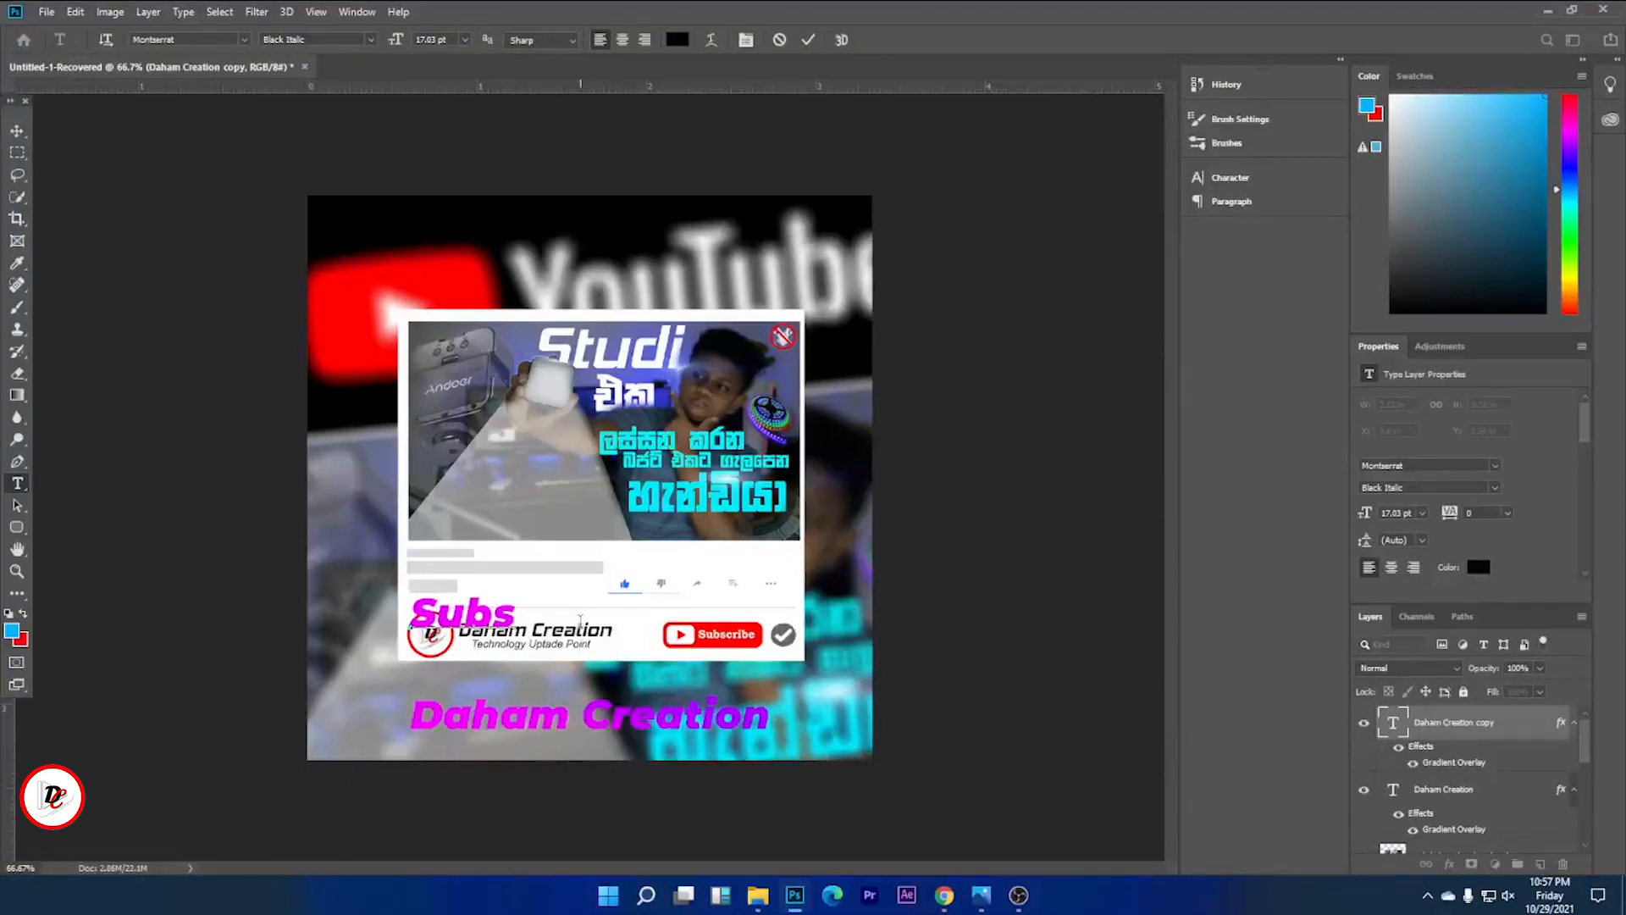
text(cribe Now)
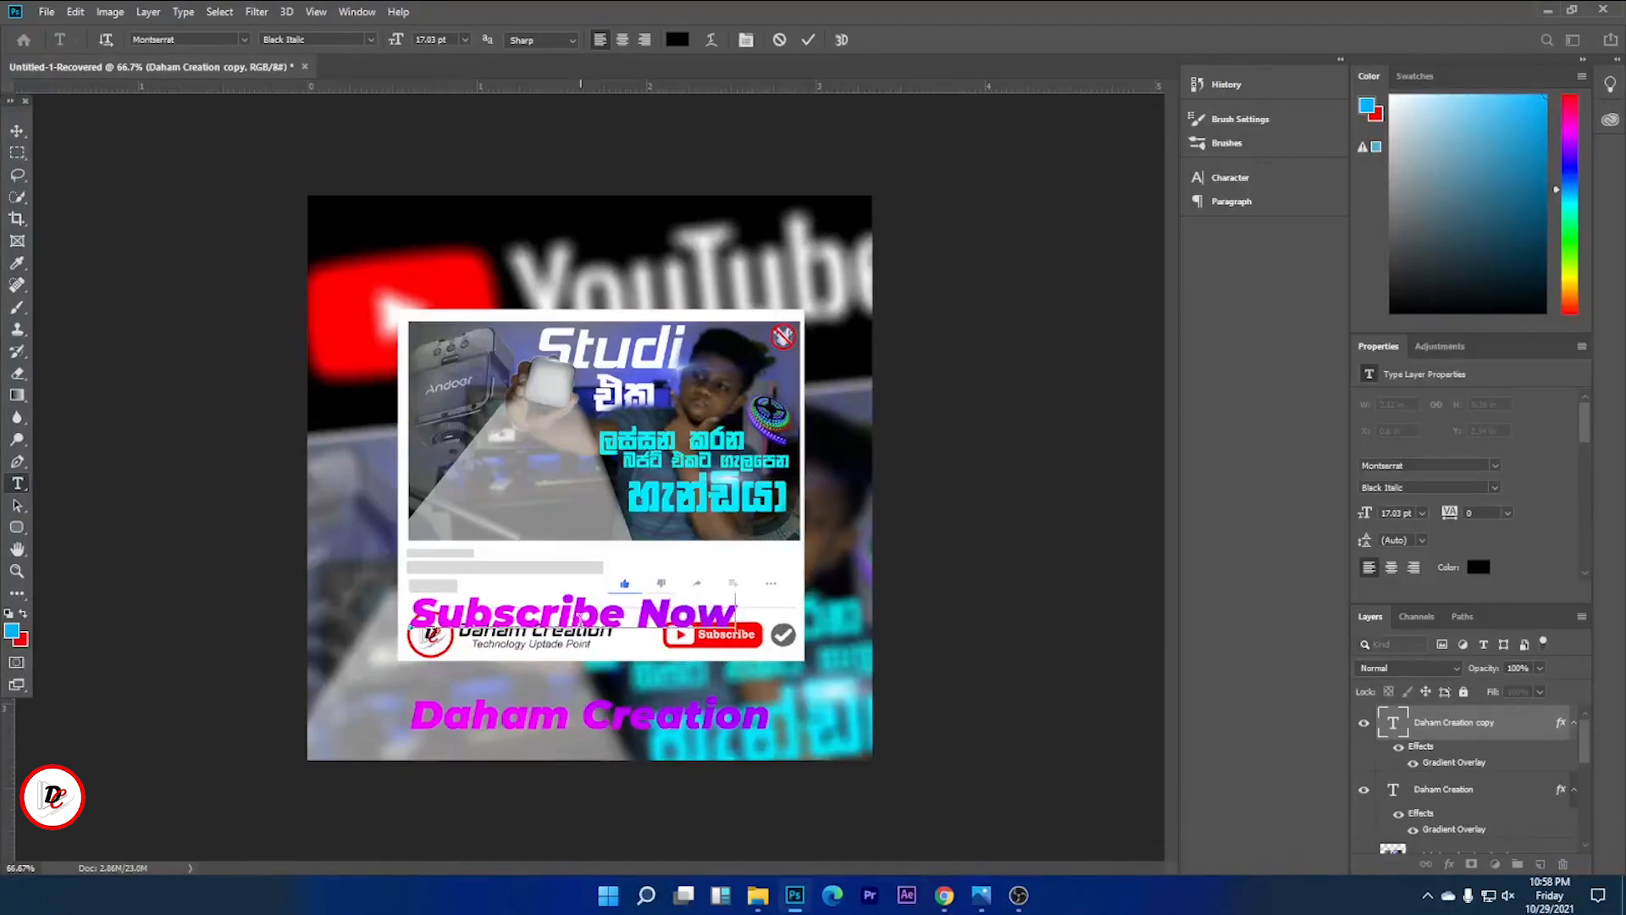
Set the "Subscribe Now" text in Audiowide Regular, and scale it to about 10.51 pt directly beneath the channel name.
drag(412, 614, 737, 617)
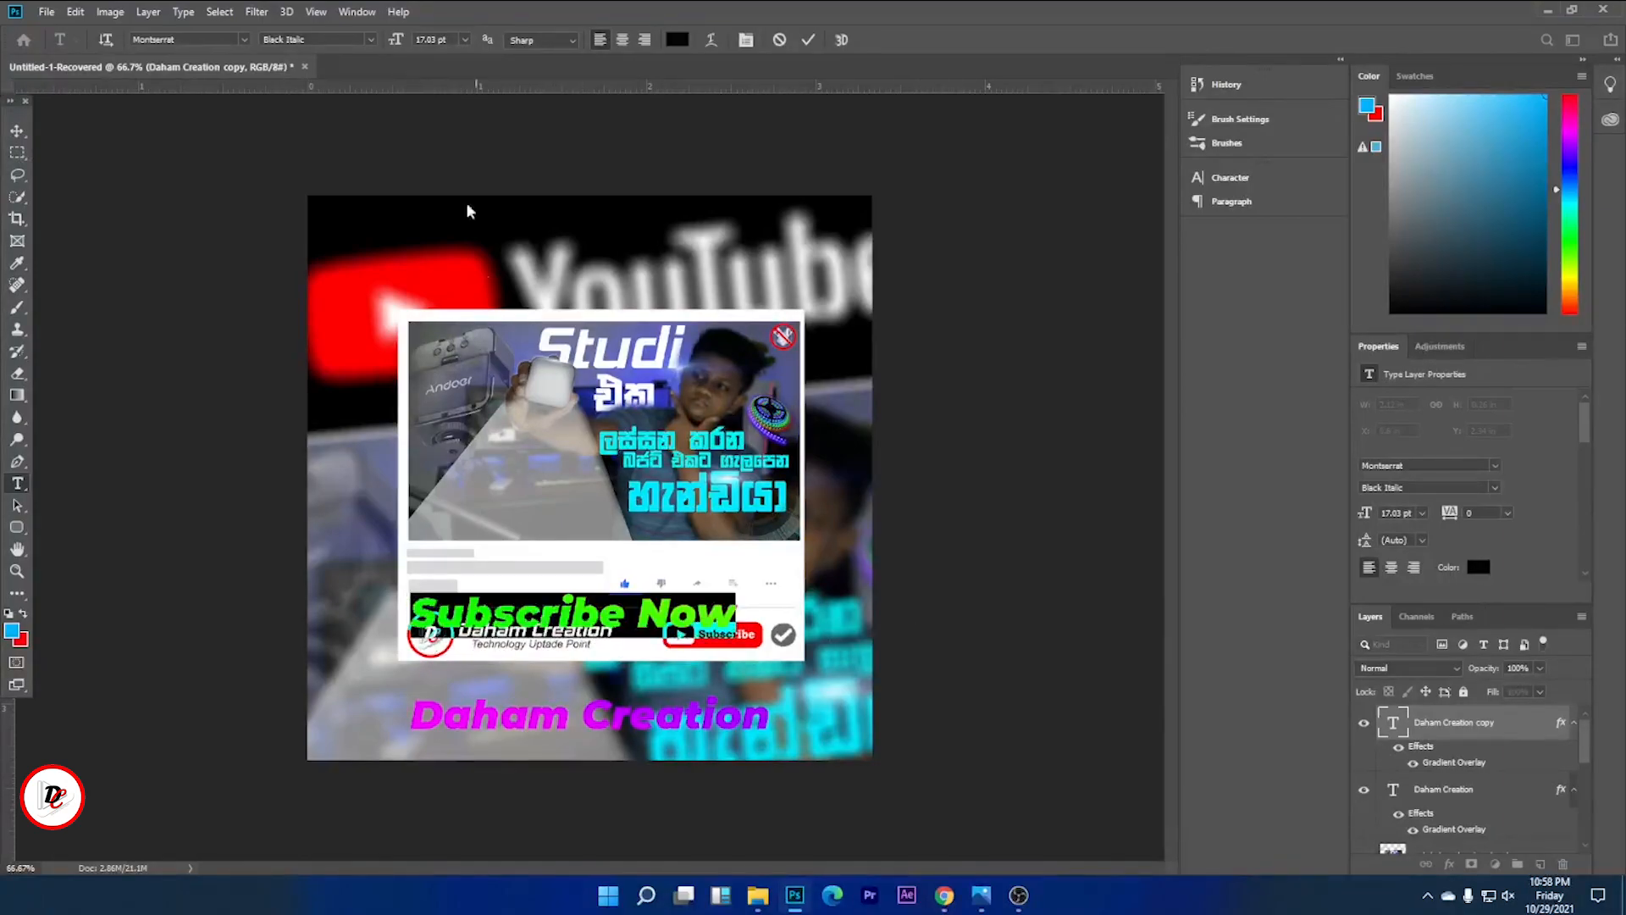
click(245, 40)
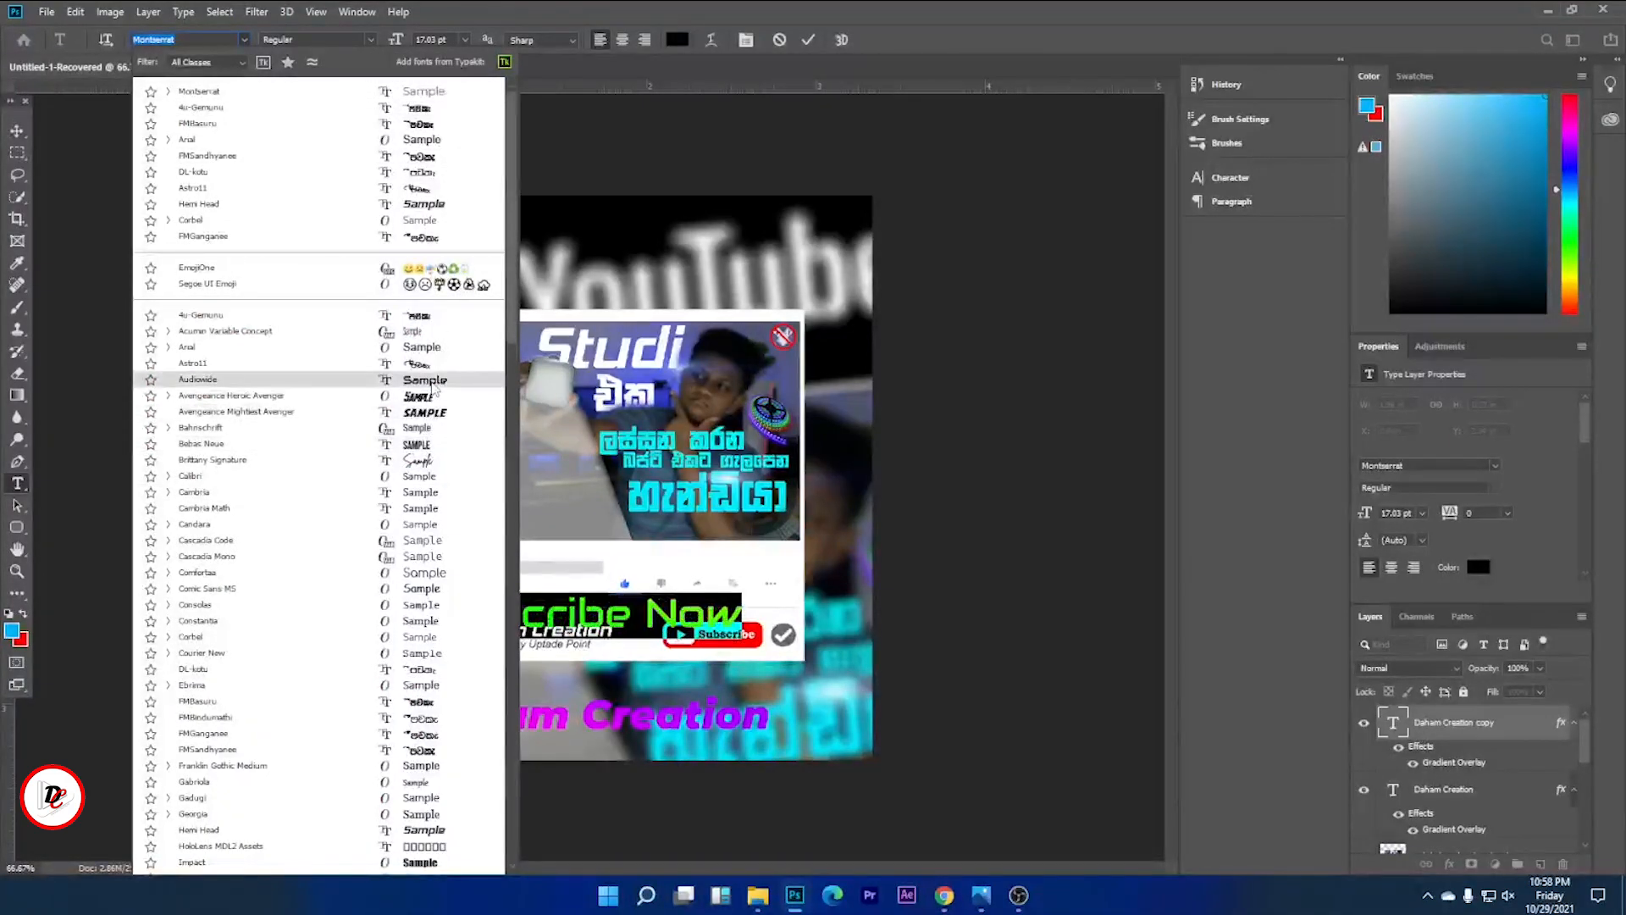
key(Escape)
click(17, 131)
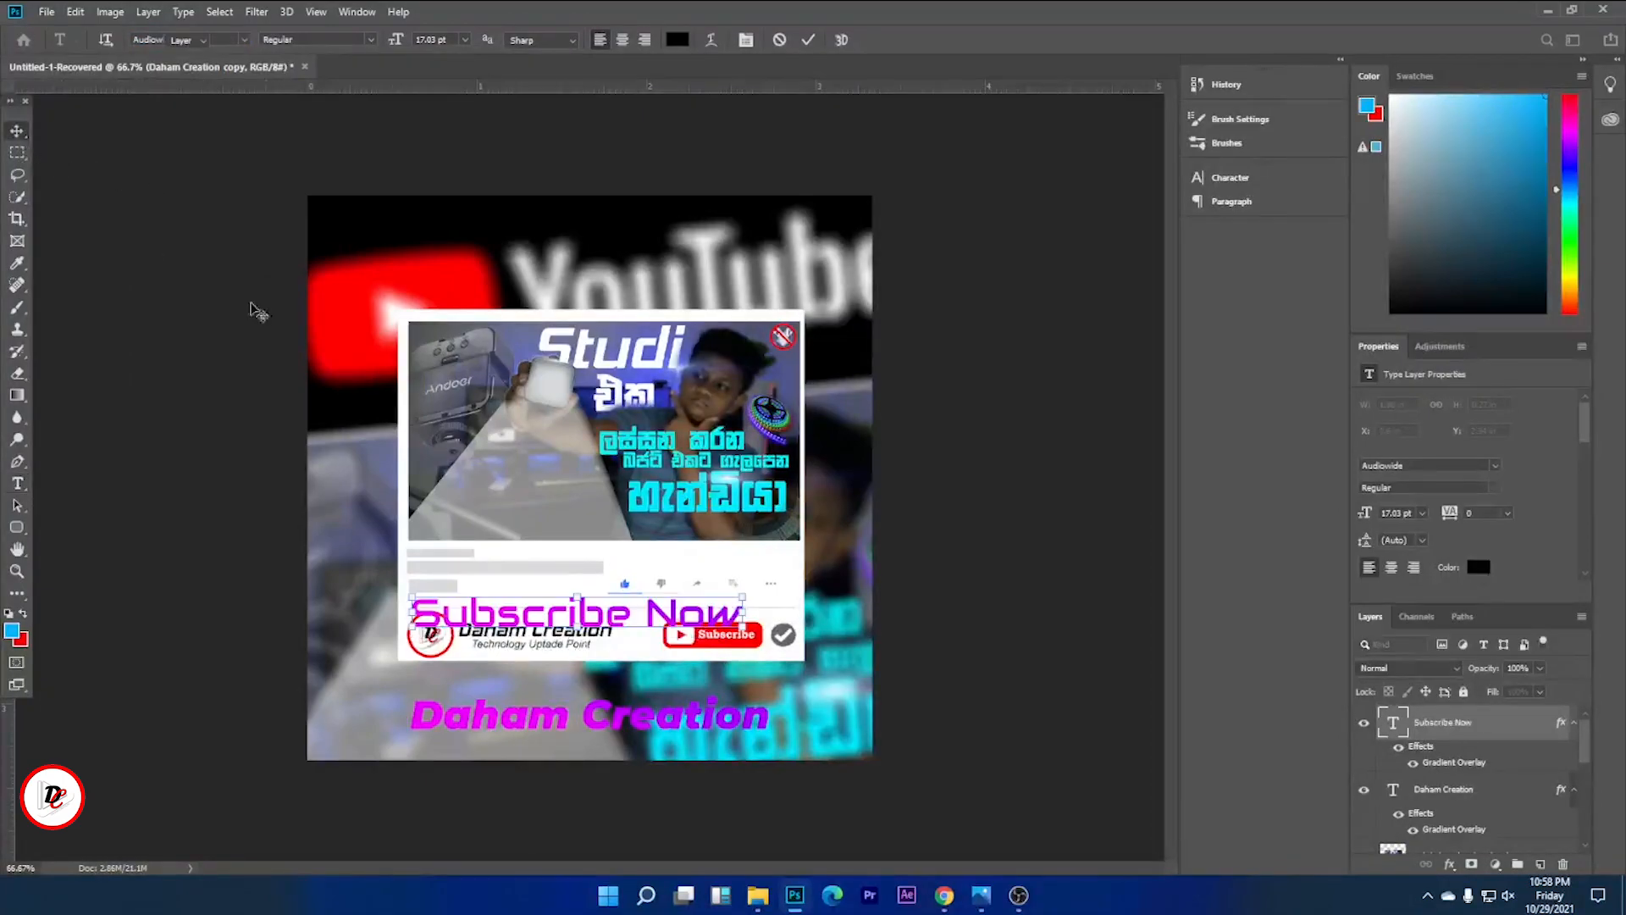
drag(745, 627, 680, 757)
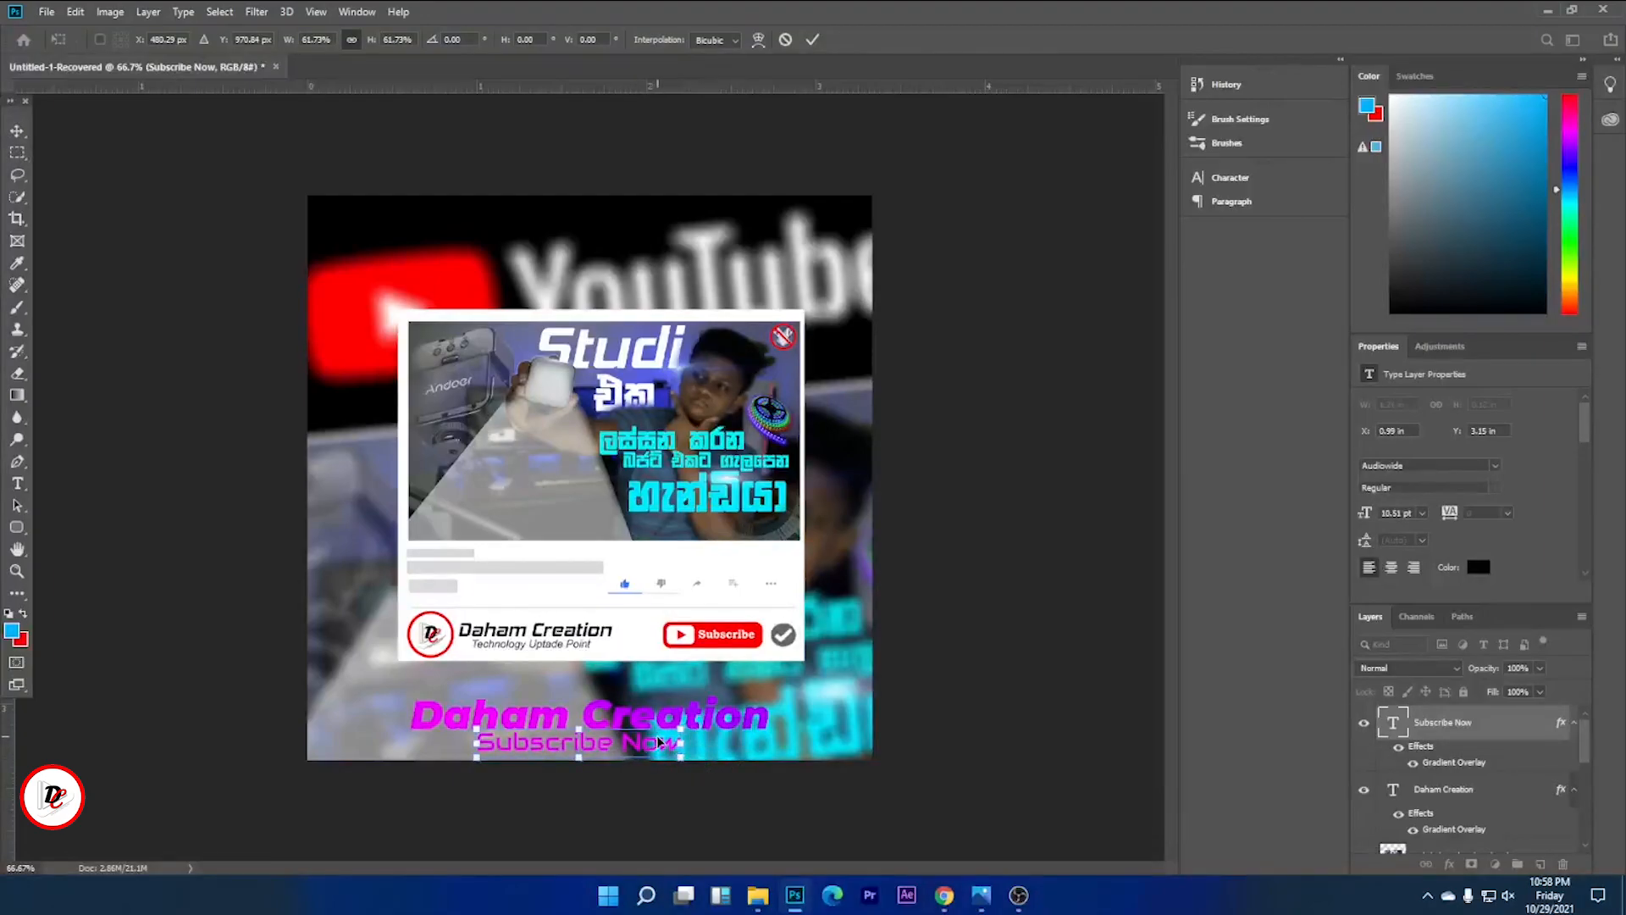
key(Return)
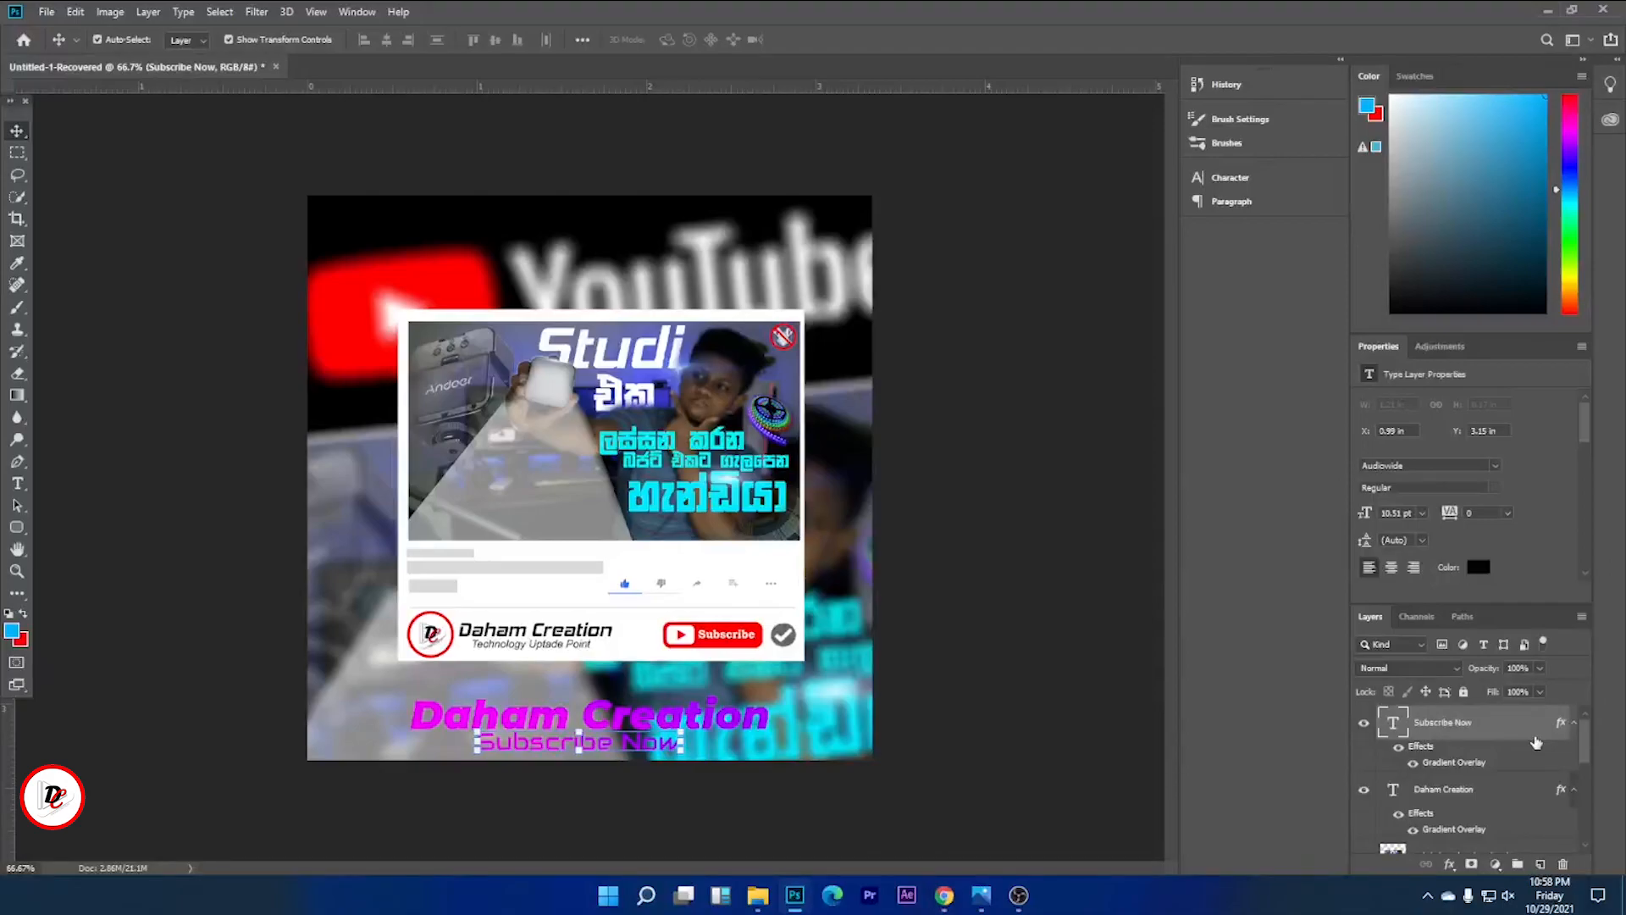
Replace the Gradient Overlay on the "Subscribe Now" text with a white (ffffff) Color Overlay.
double_click(1536, 742)
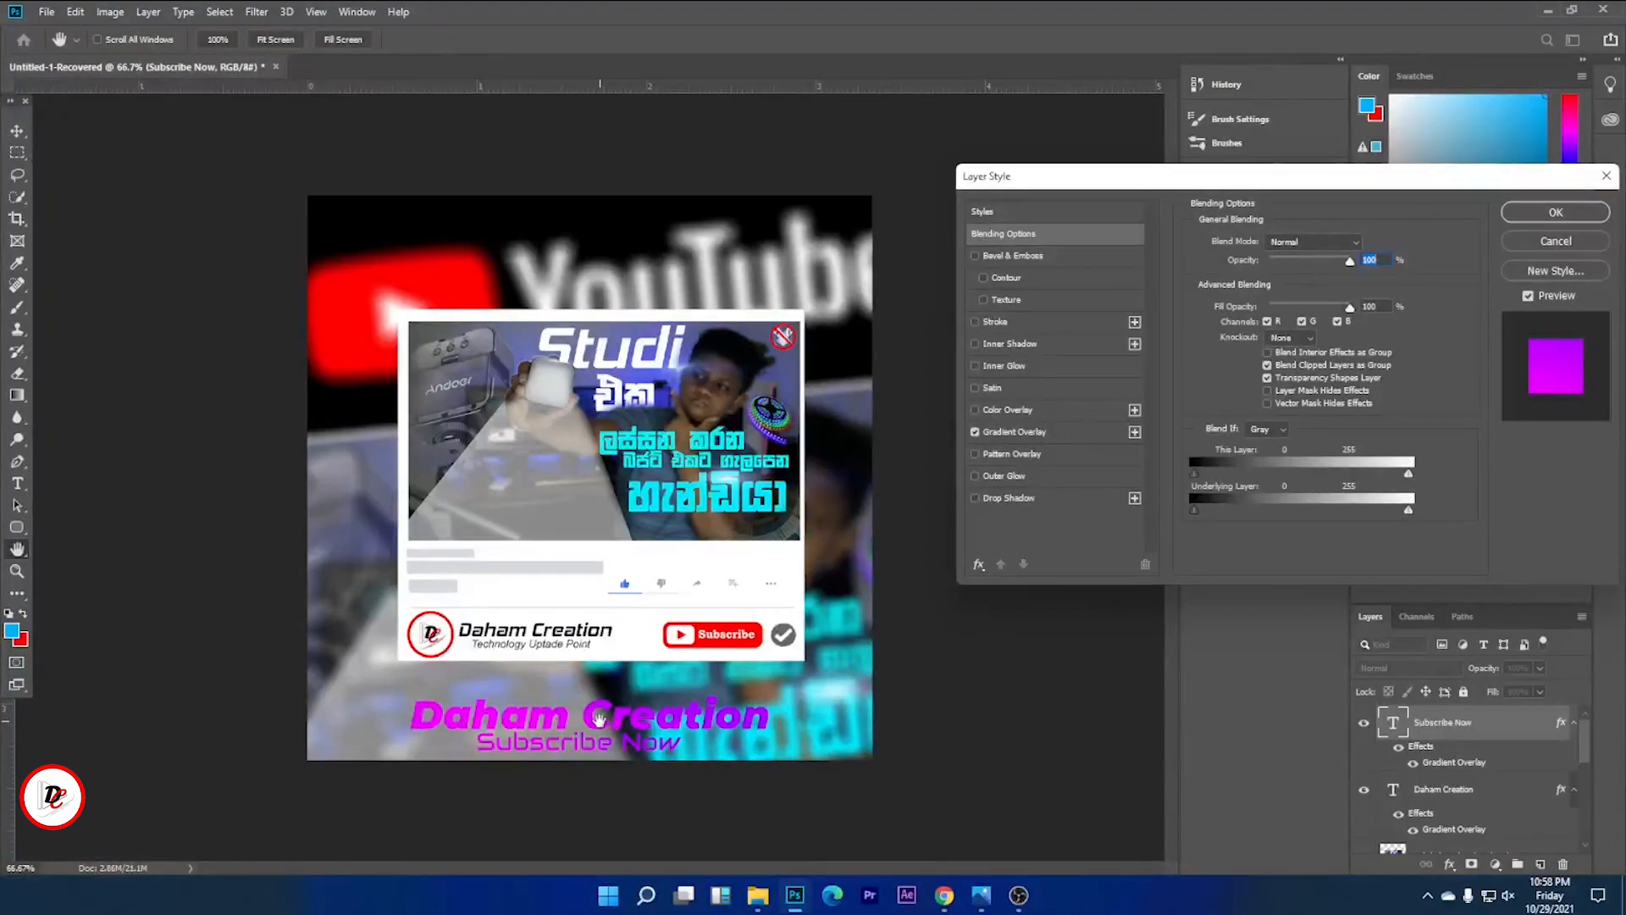
click(975, 432)
click(975, 410)
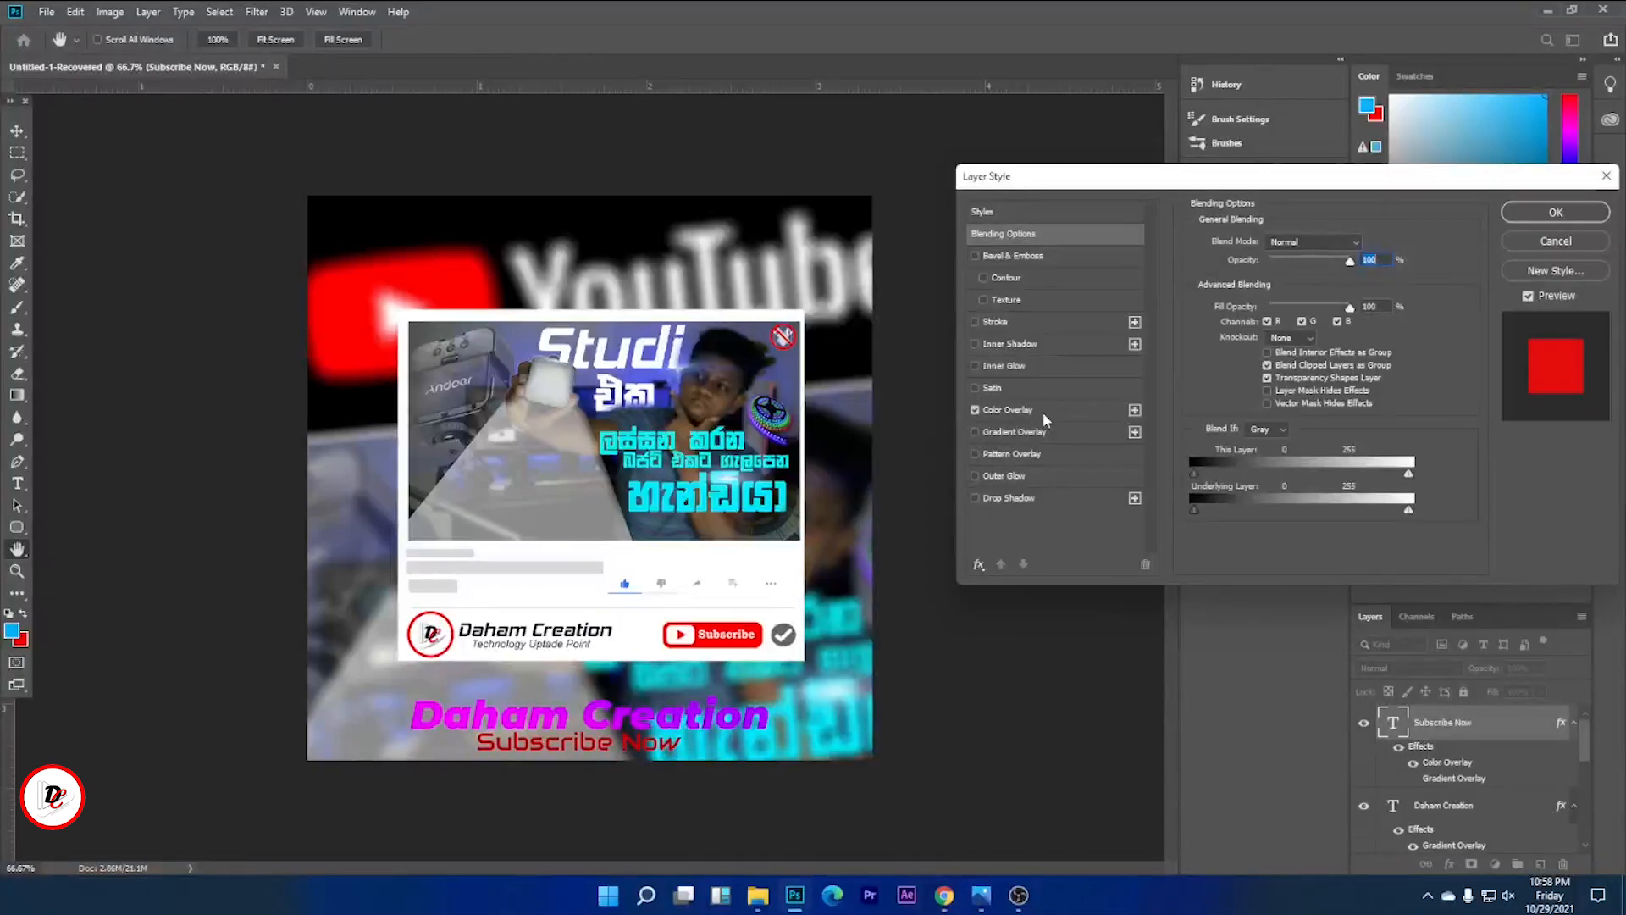
click(1044, 412)
click(1365, 244)
text(ffffff)
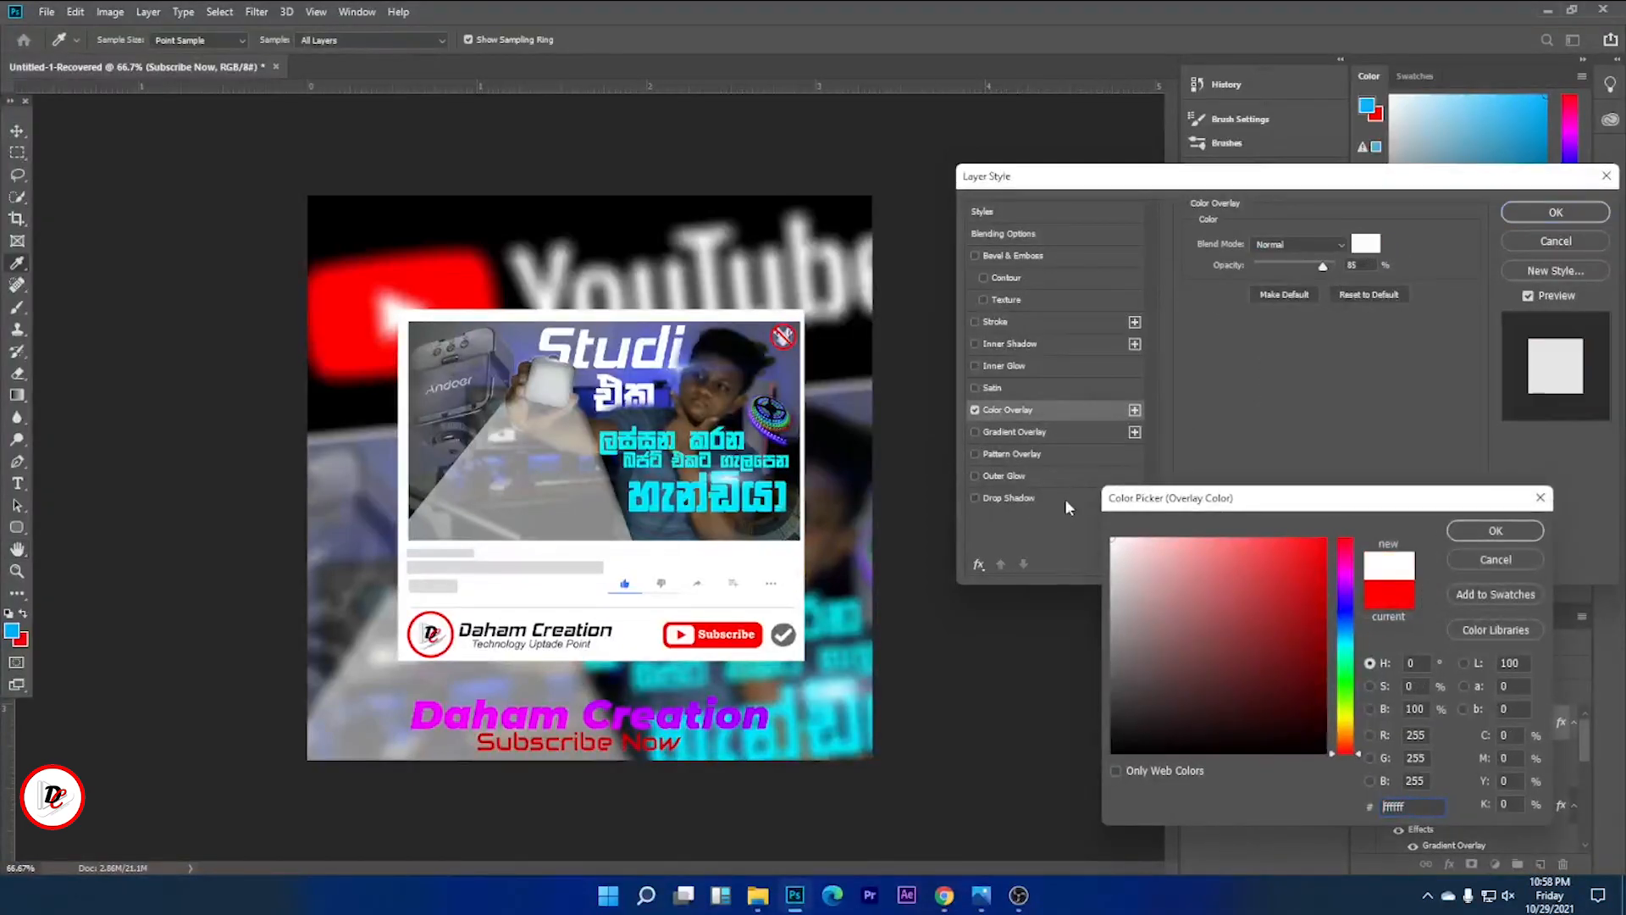
click(1495, 534)
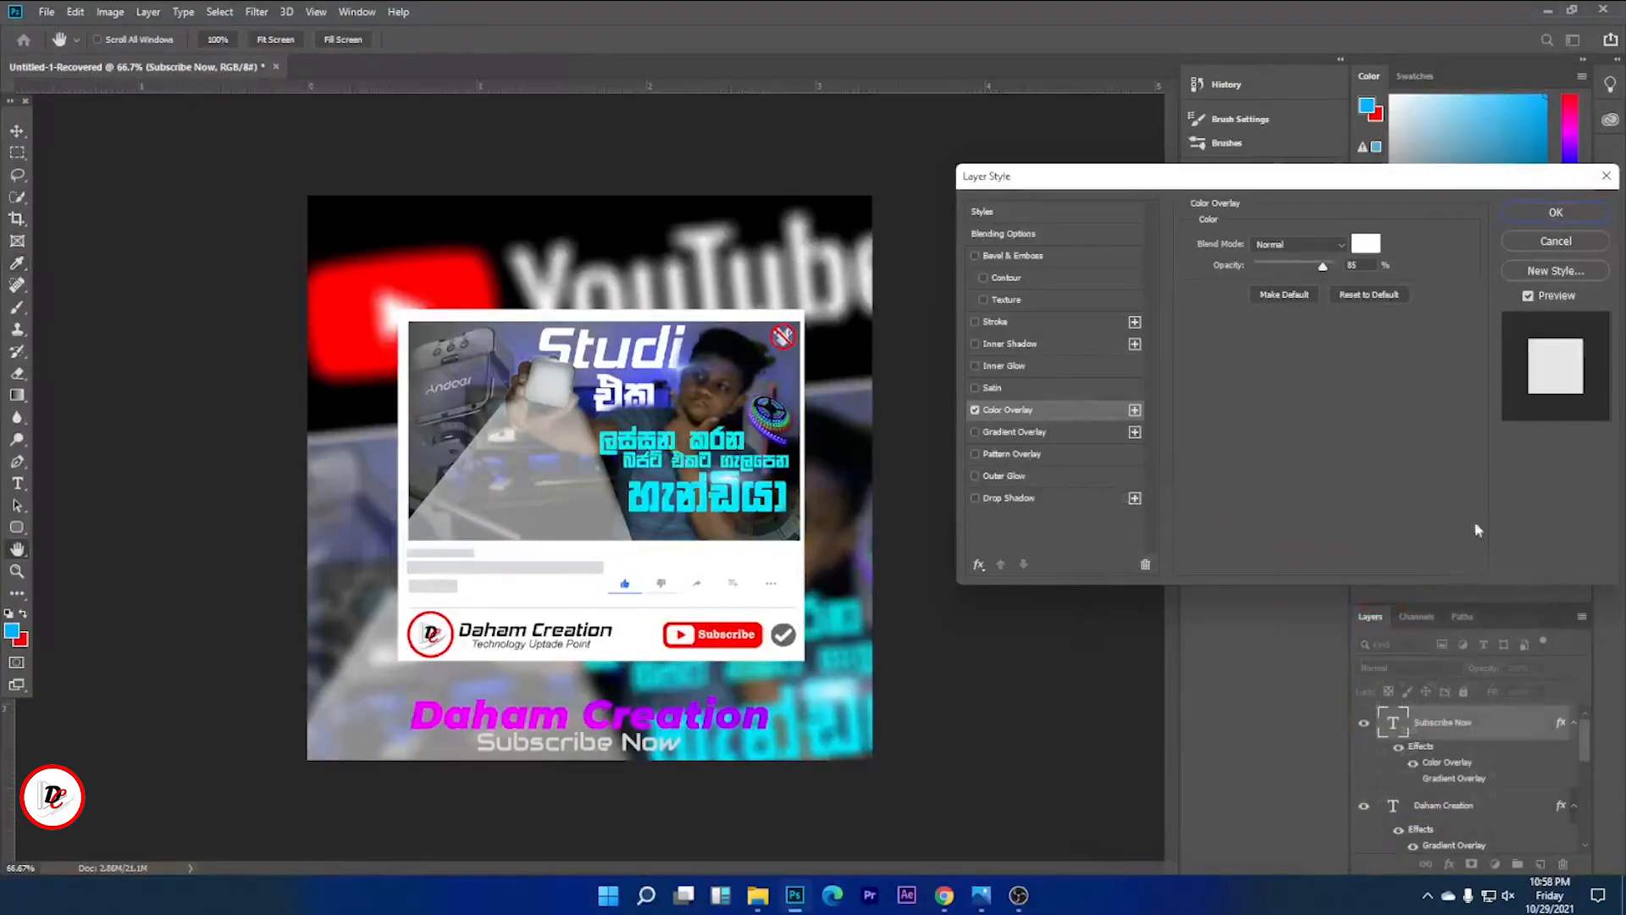
click(1553, 215)
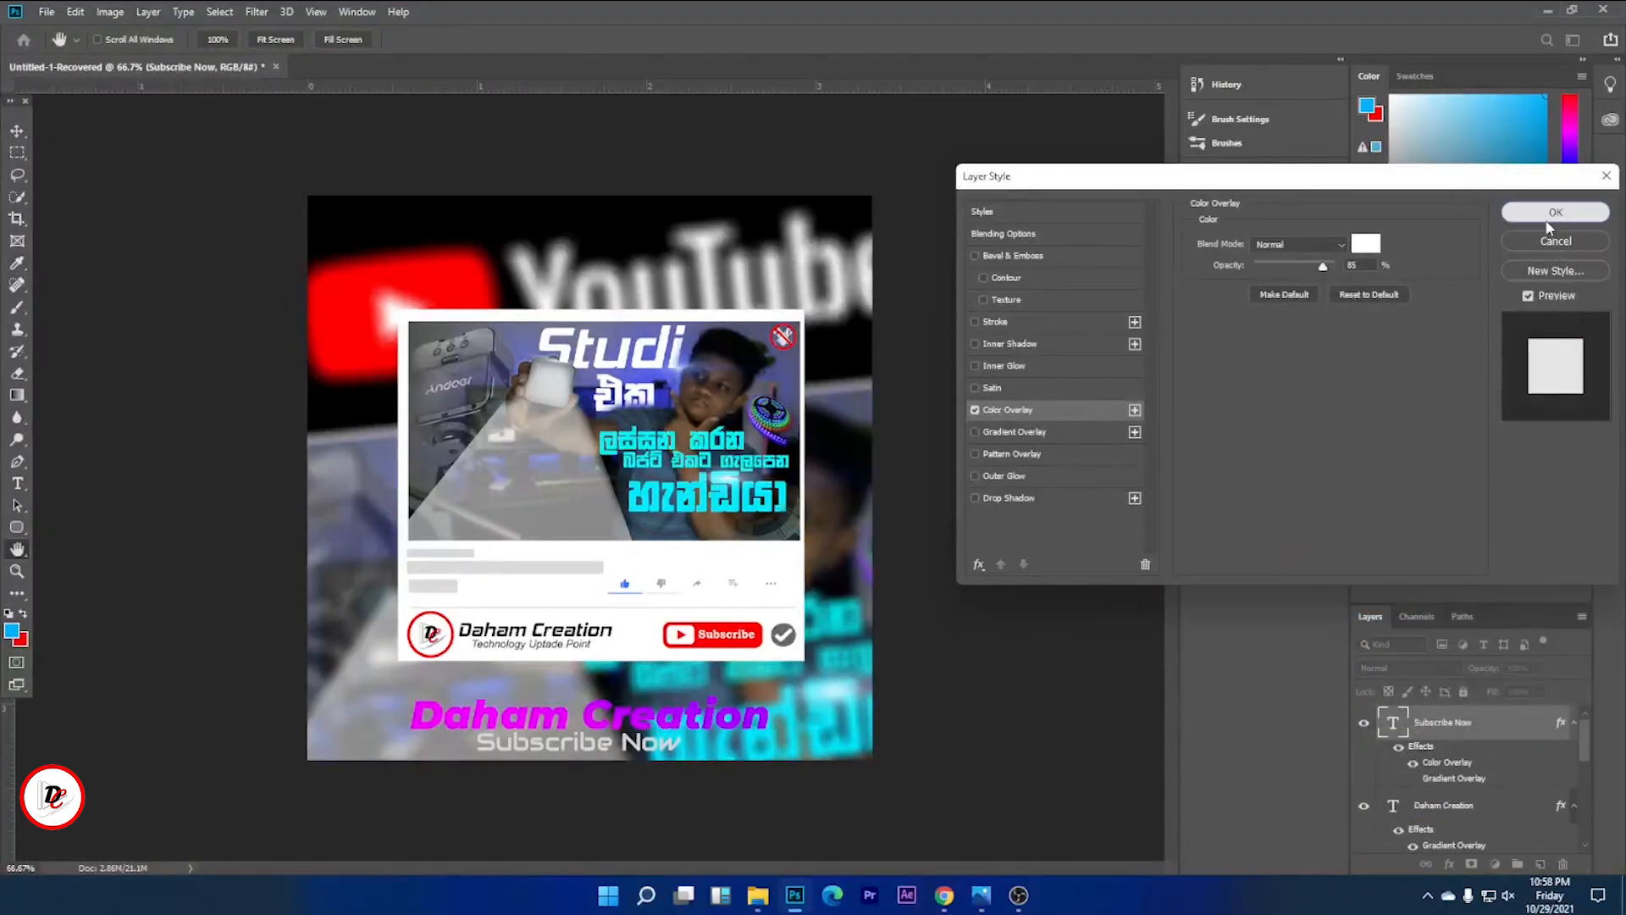
click(982, 640)
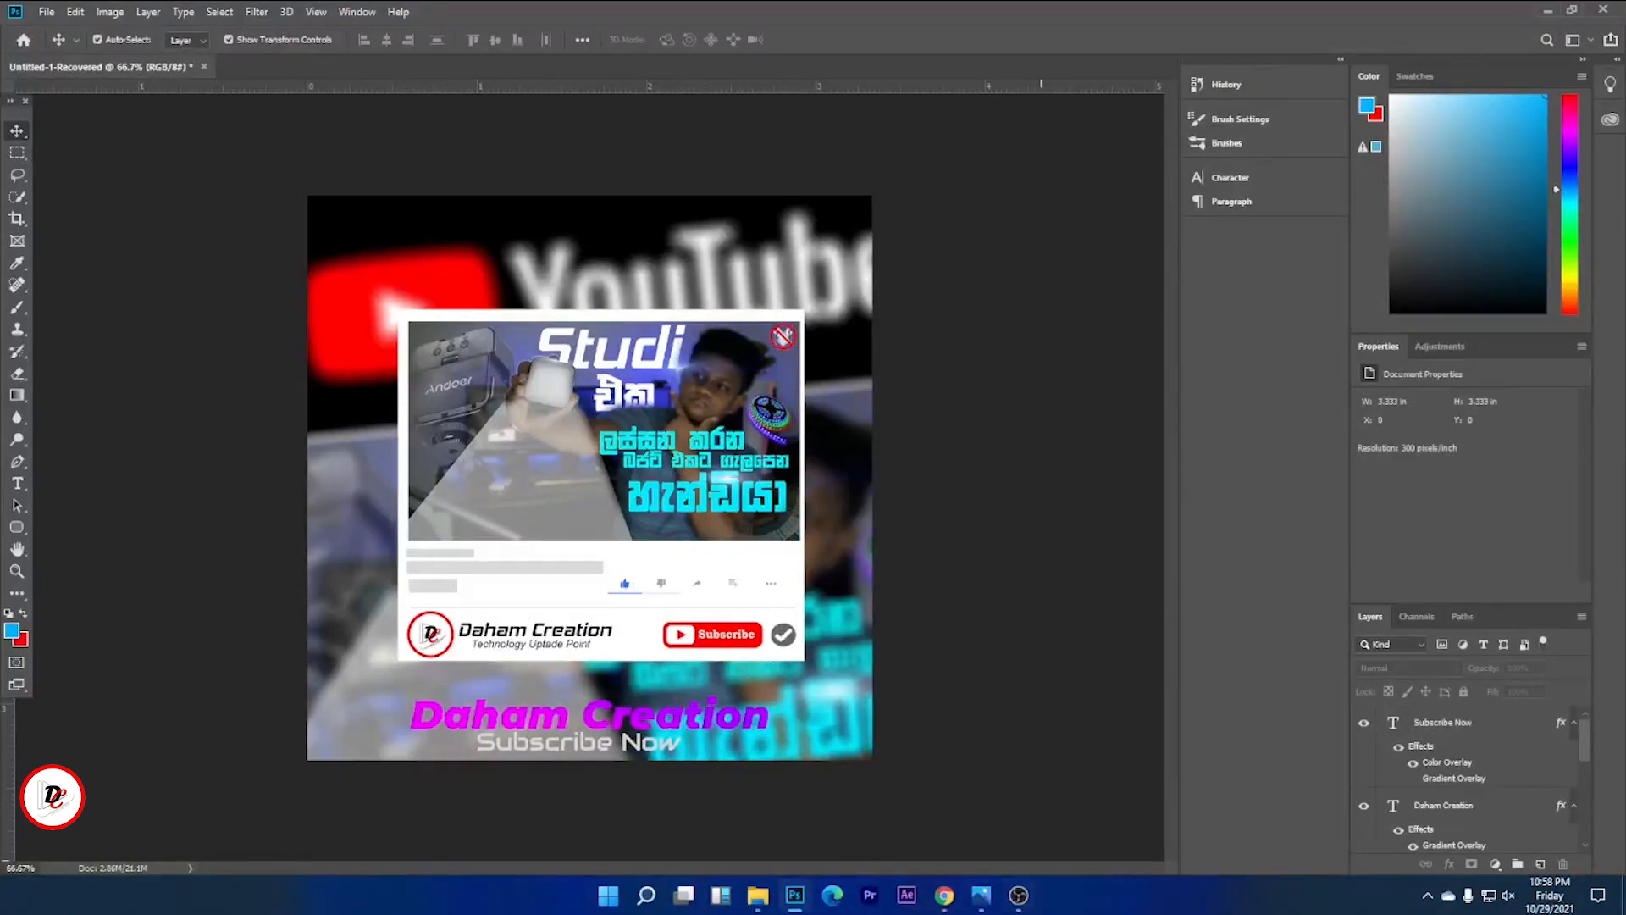
Check the reference post's background and edge colouring, then return to the Photoshop document.
click(989, 908)
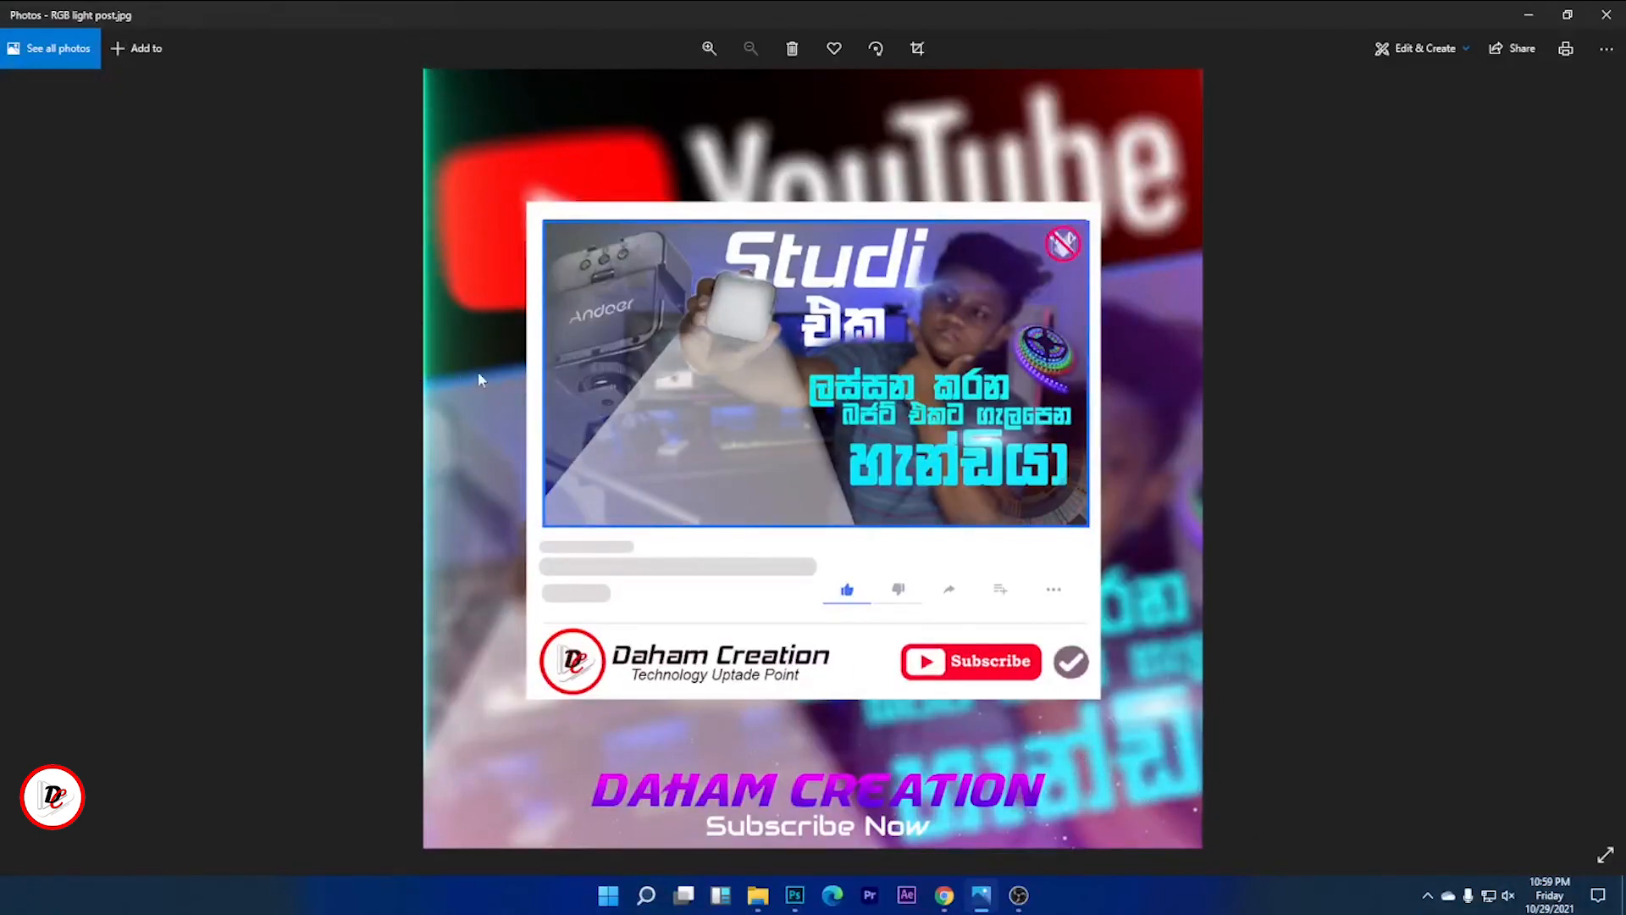
click(1529, 14)
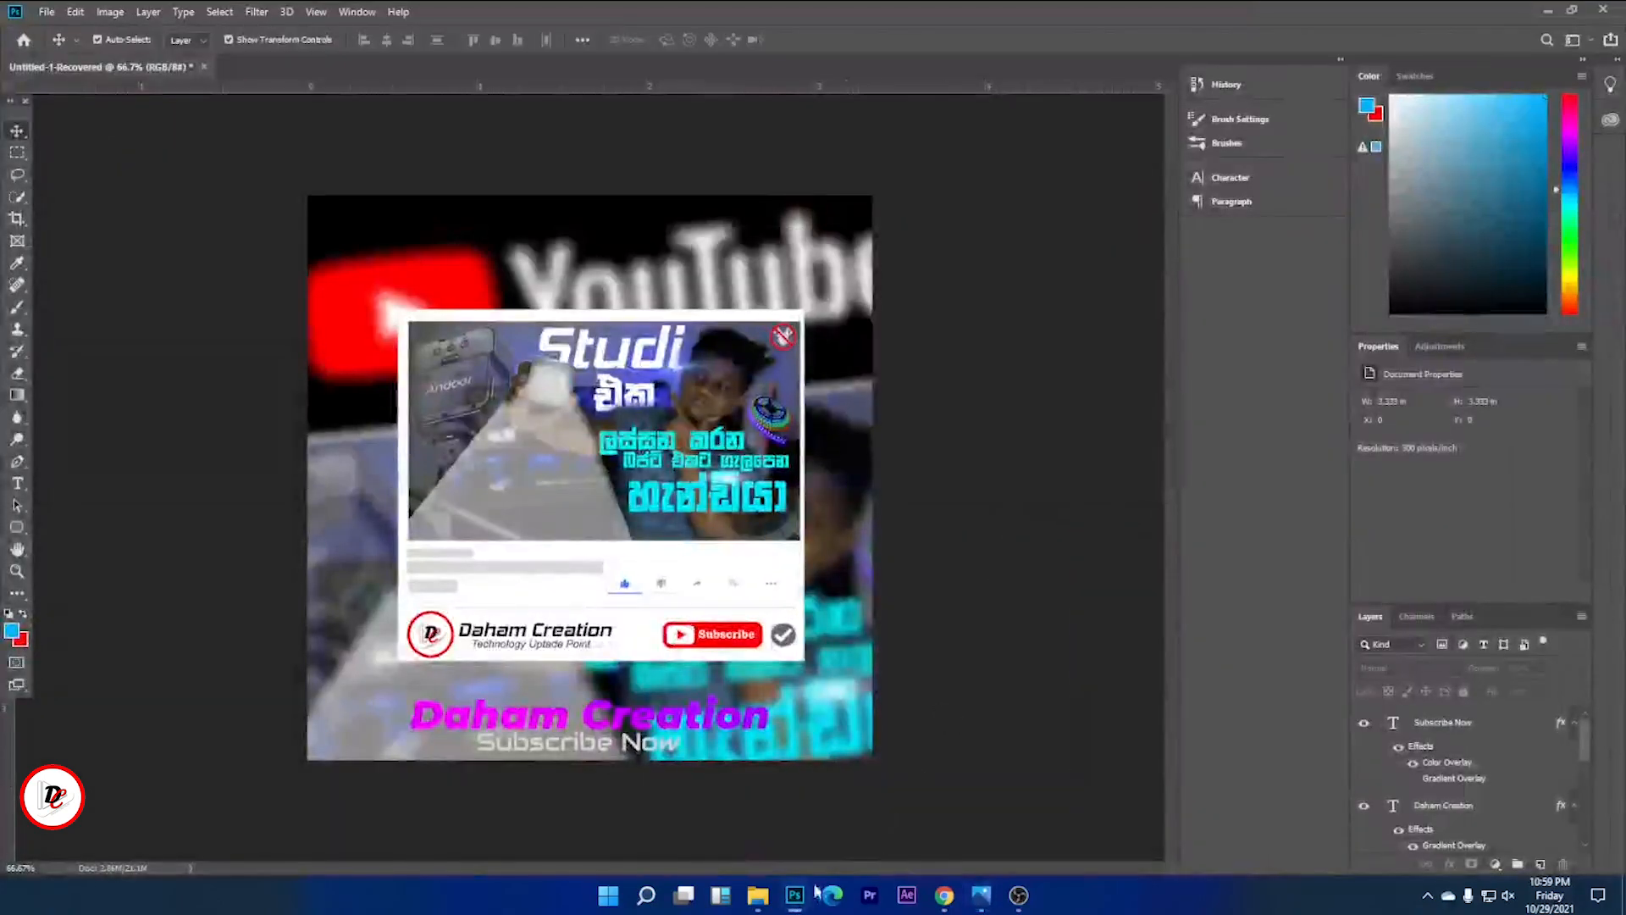
Place the lights gradient image in the design, aligned across the full width of the canvas's lower part.
click(770, 899)
drag(708, 581, 509, 441)
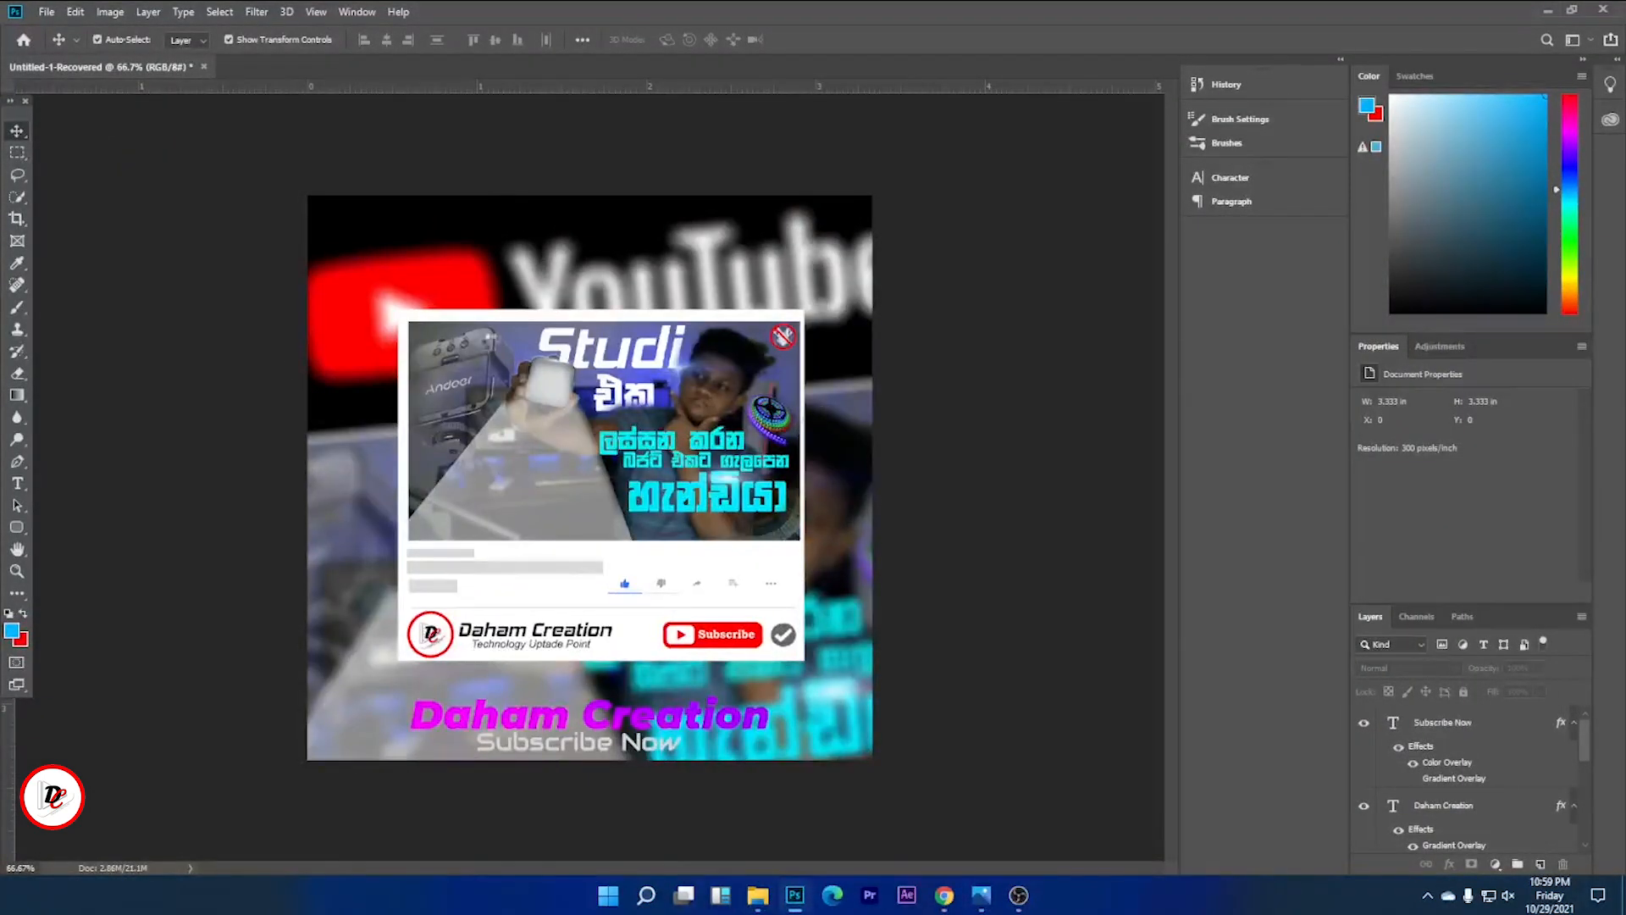
drag(585, 488, 593, 551)
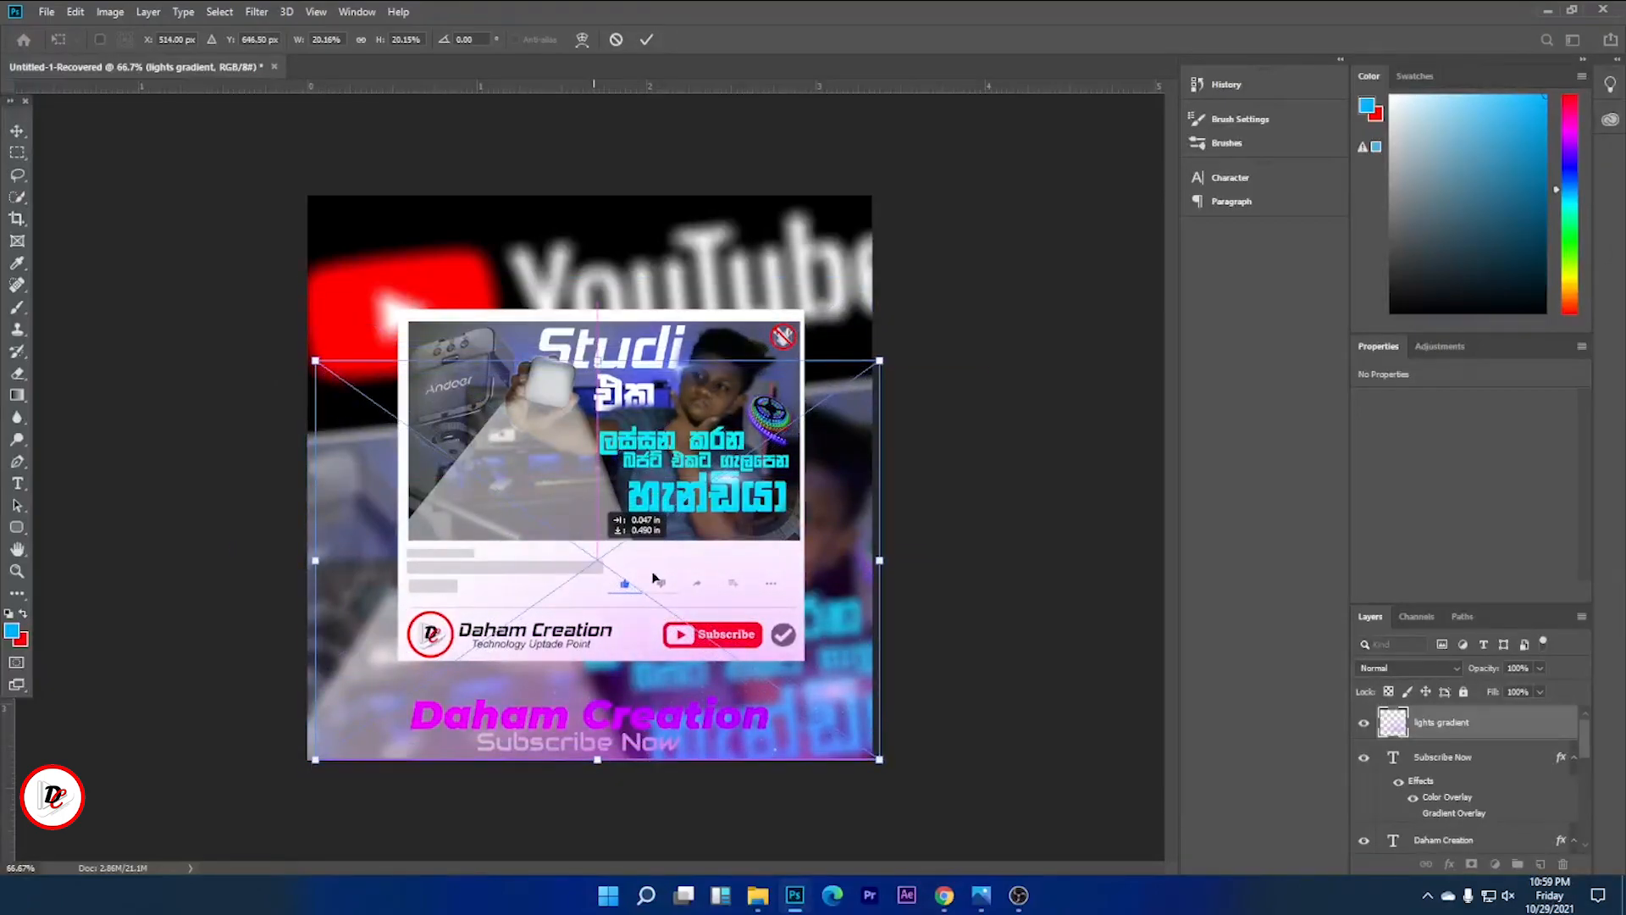
drag(723, 566, 719, 565)
click(1007, 534)
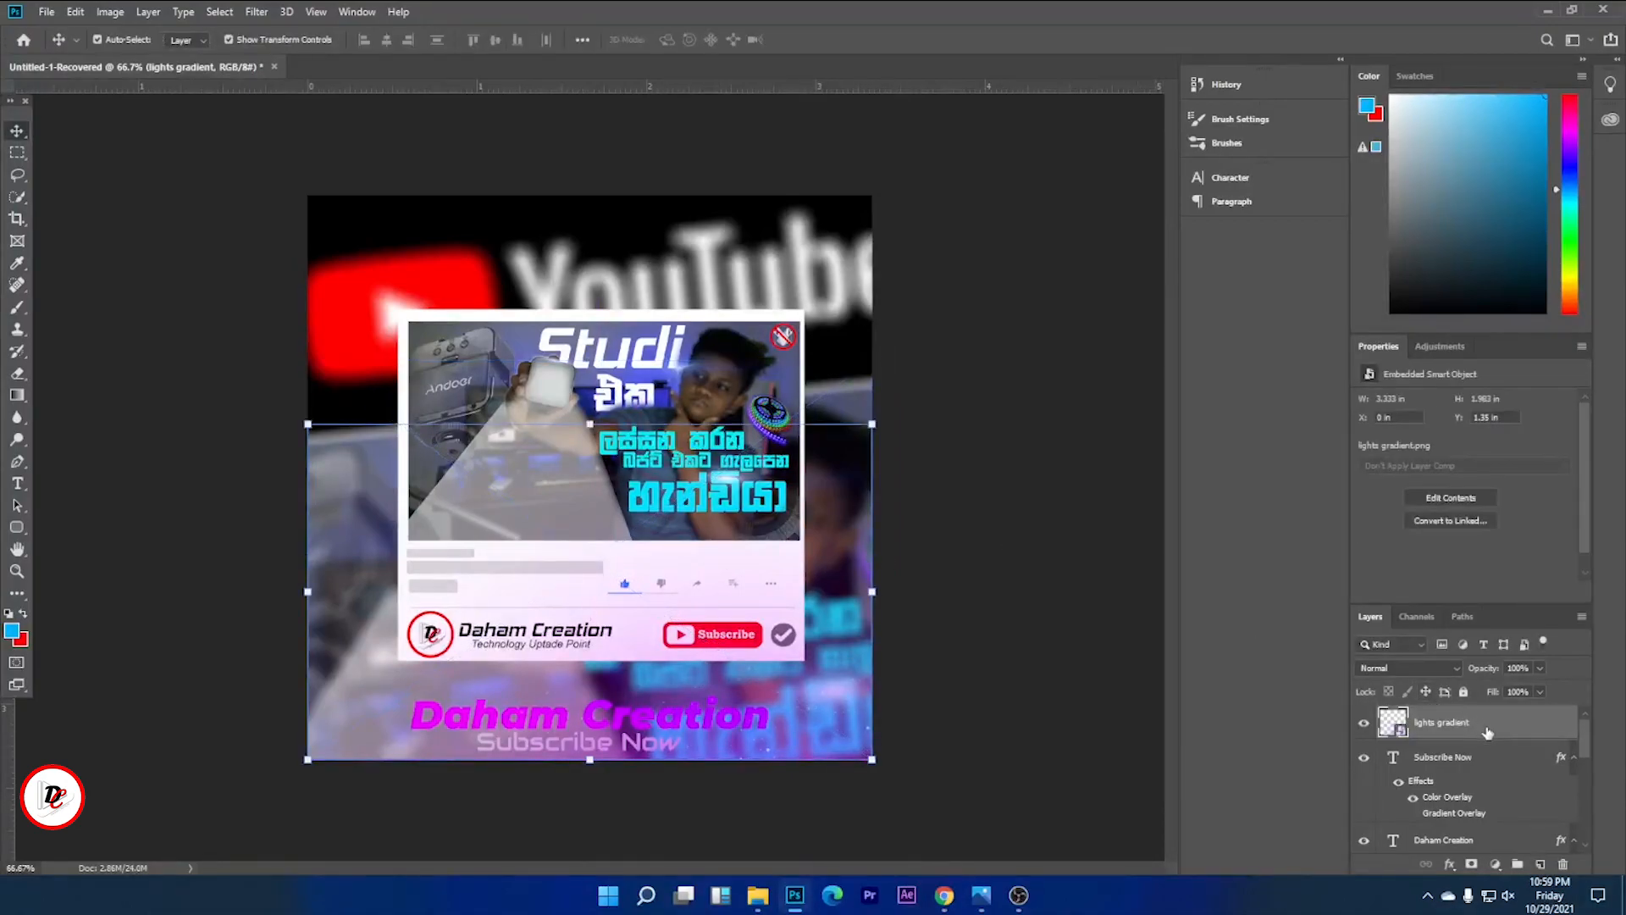
Move the lights gradient layer beneath the video frame and sharp thumbnail, directly above the blurred rgb light video thumbnail layer.
drag(1487, 732, 1456, 739)
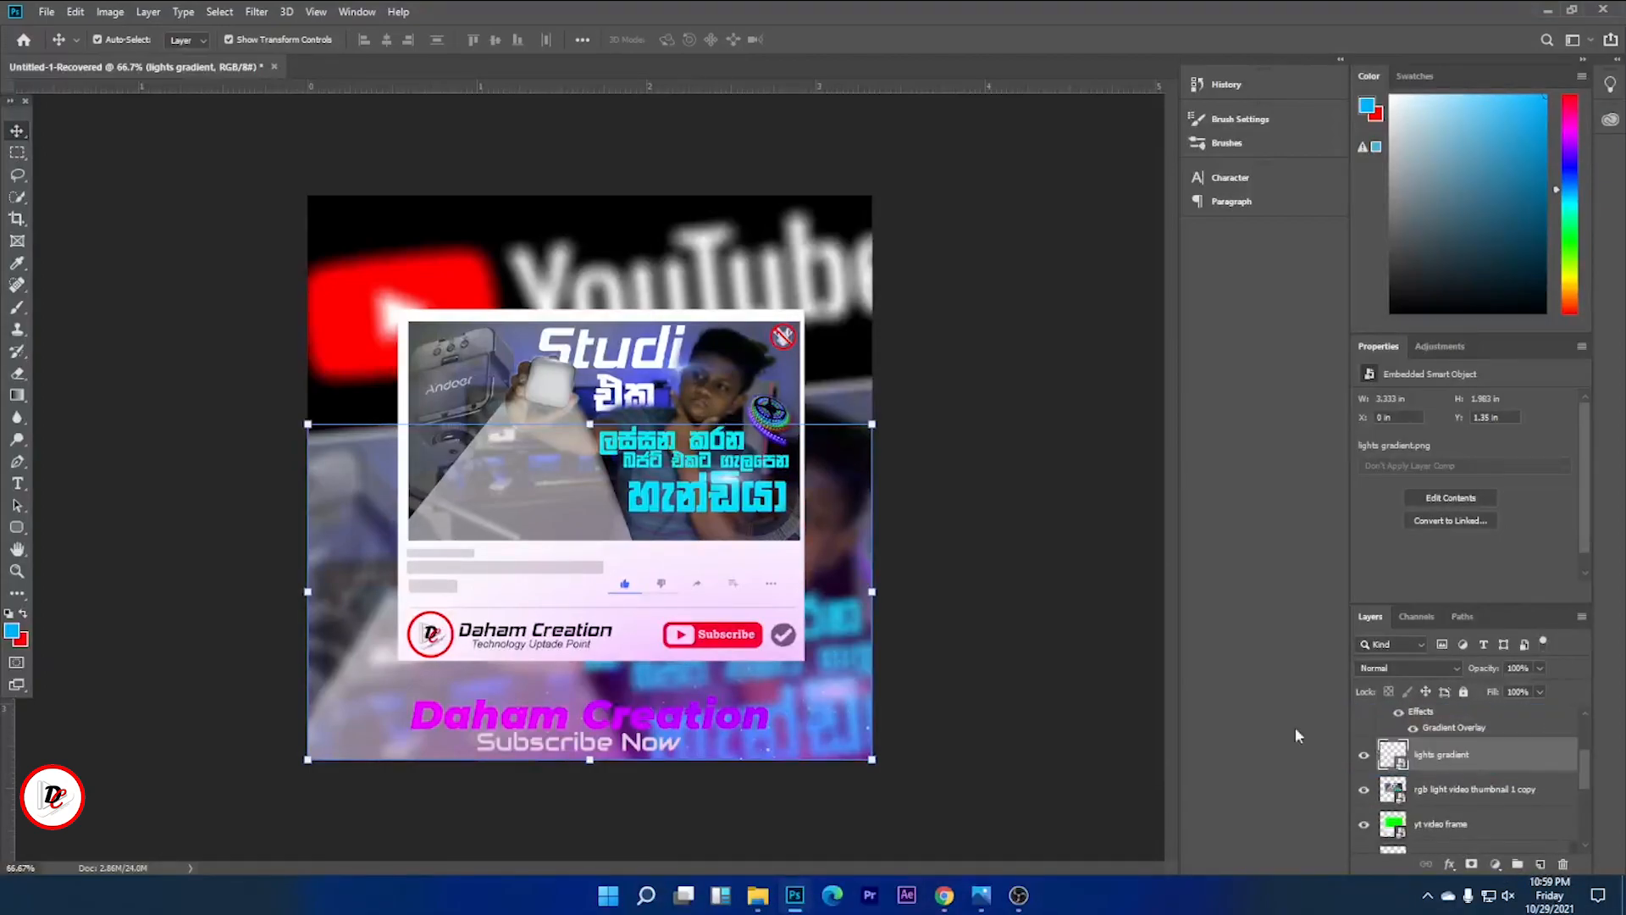
click(1110, 657)
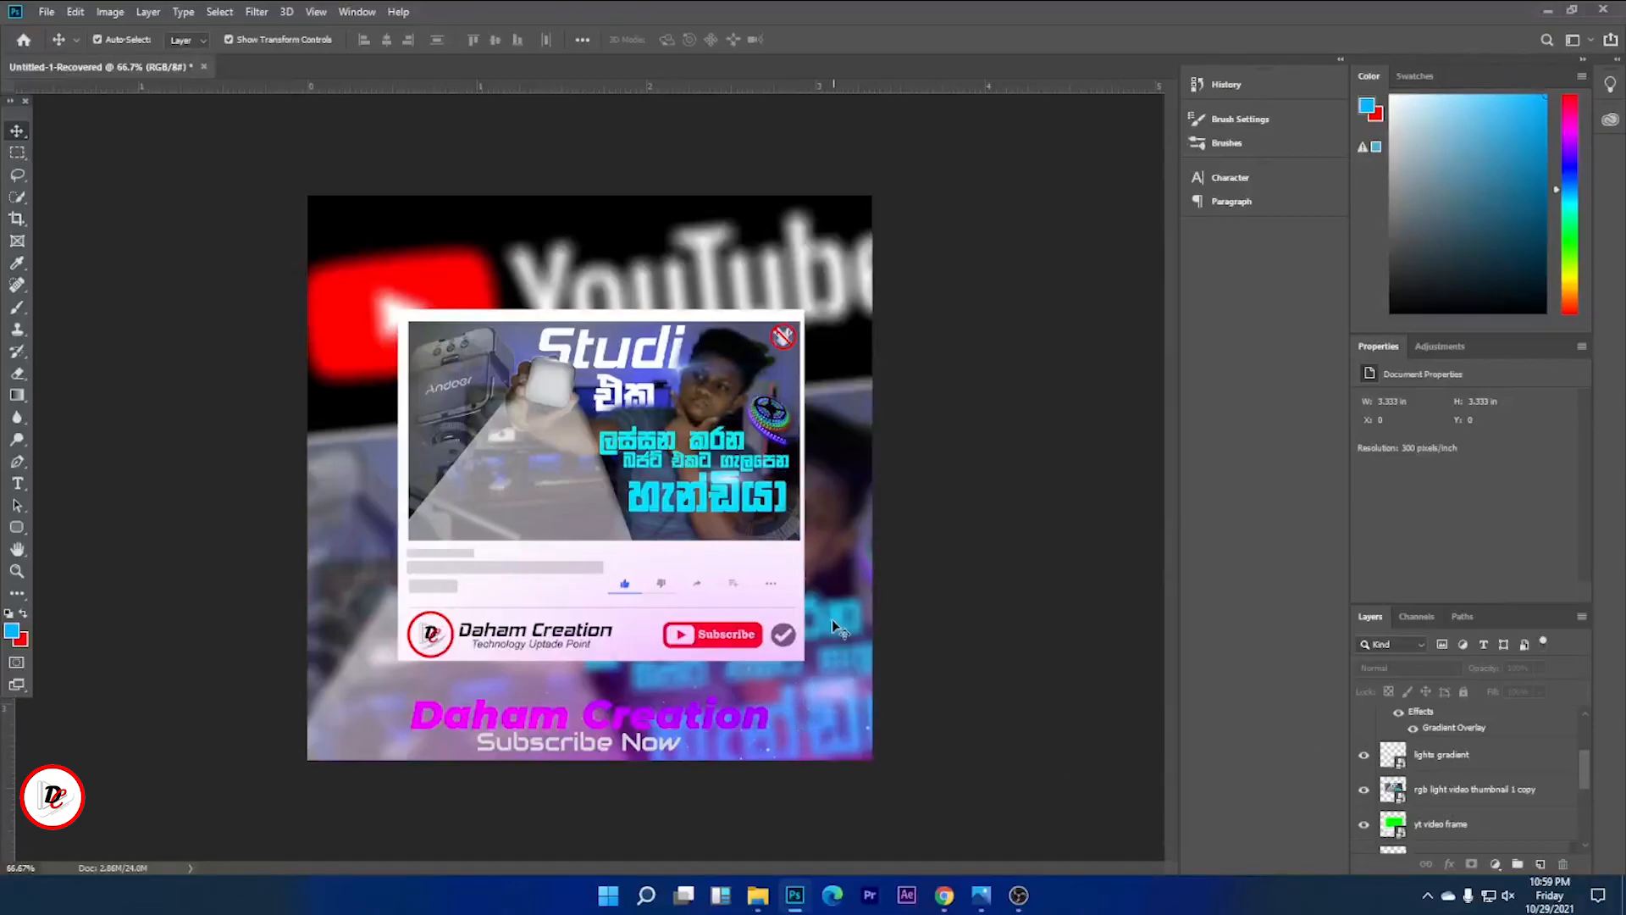
mouse_move(1488, 762)
mouse_down()
mouse_move(1481, 847)
mouse_move(1474, 735)
mouse_up()
click(1069, 669)
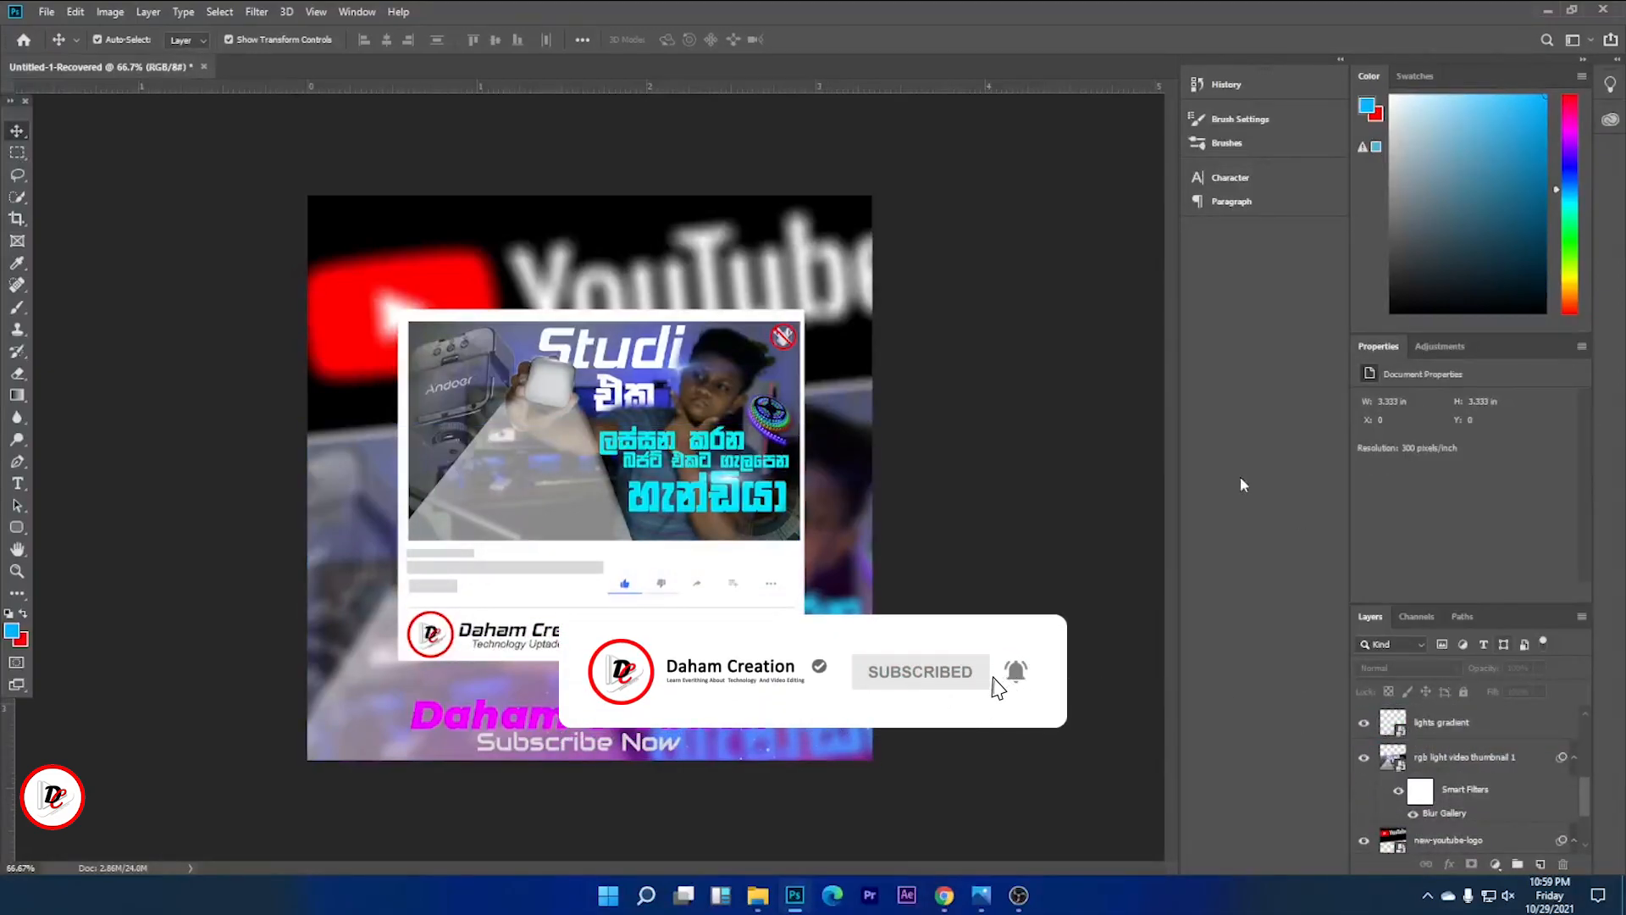
Lower the opacity of the lights gradient layer to about 71%.
click(1513, 769)
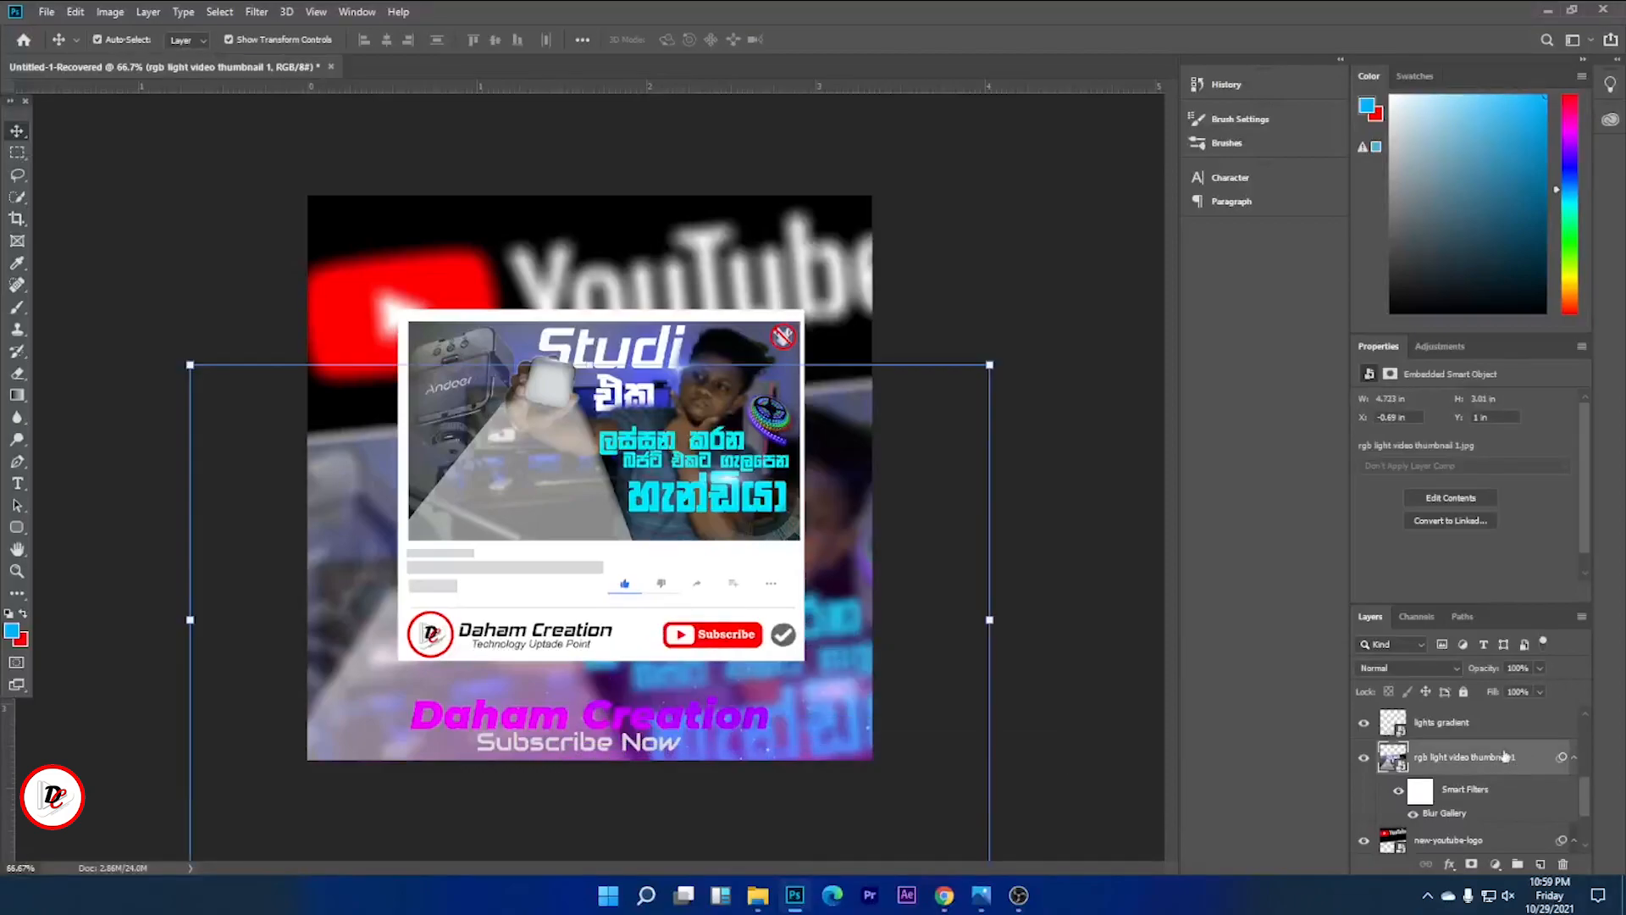
click(1494, 733)
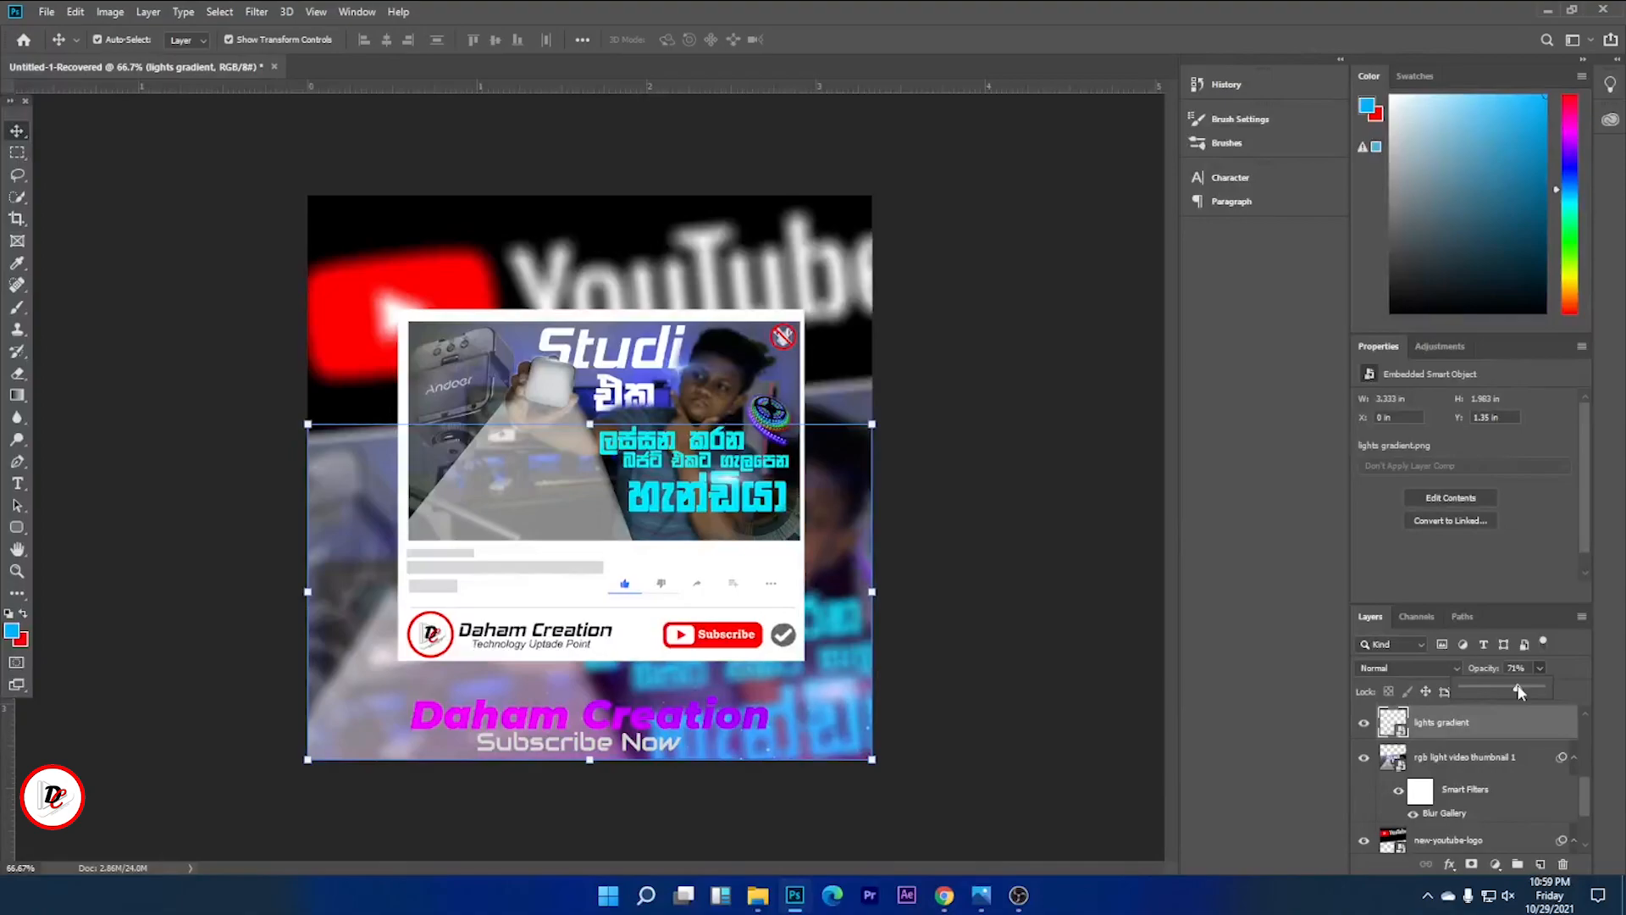
click(1152, 547)
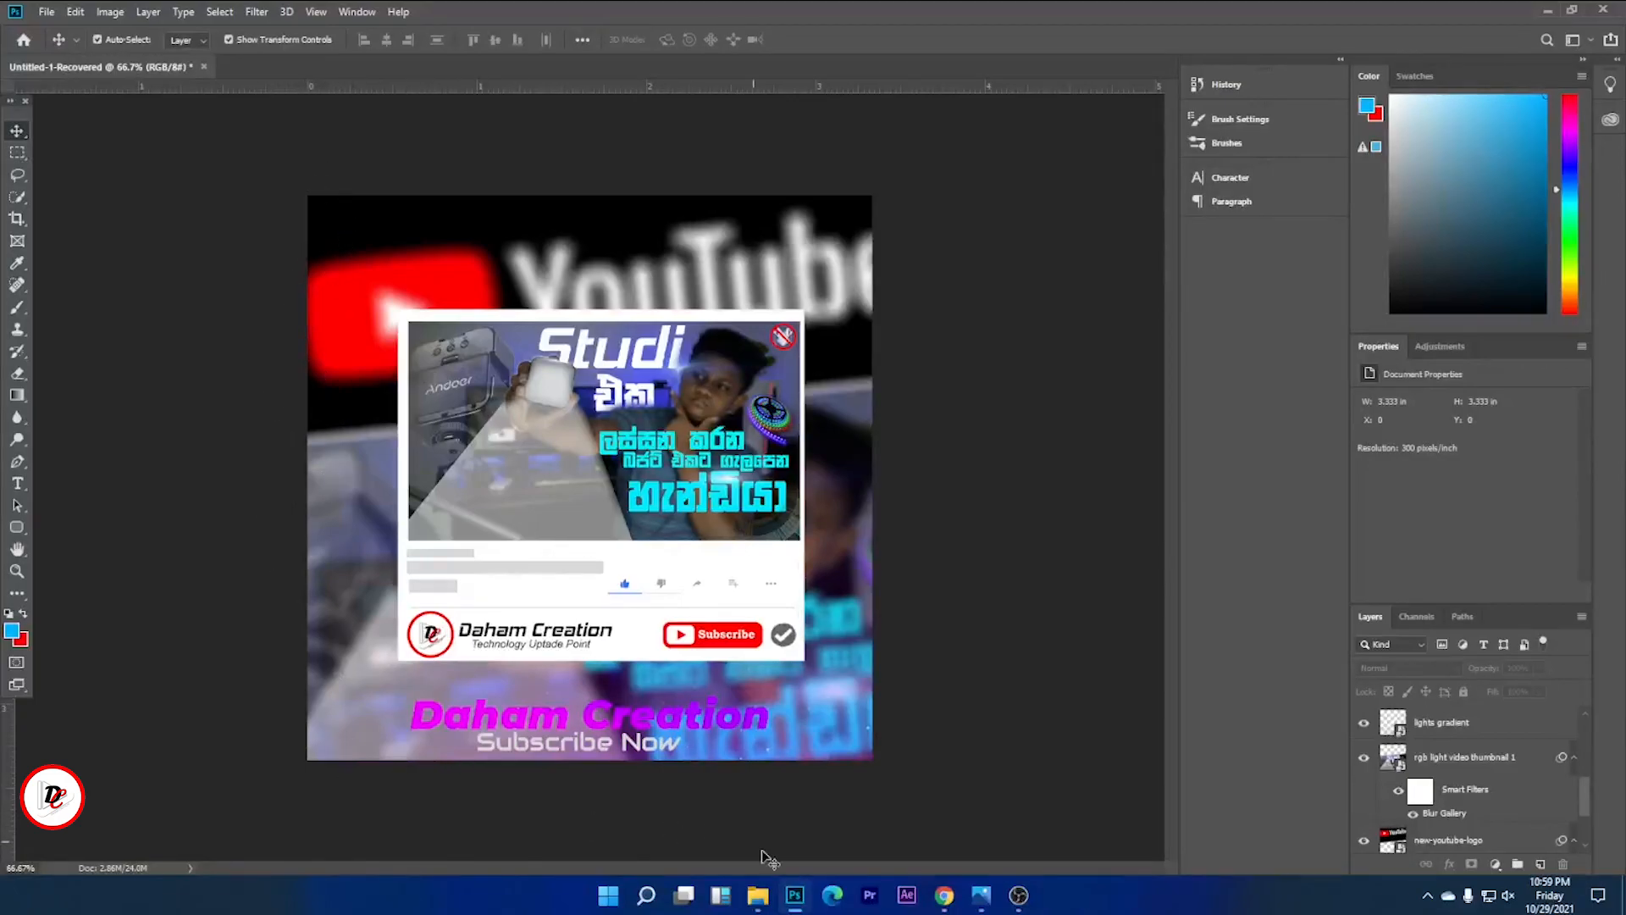
Place the saber light effect image from the community post video folder near the canvas's left edge.
click(757, 894)
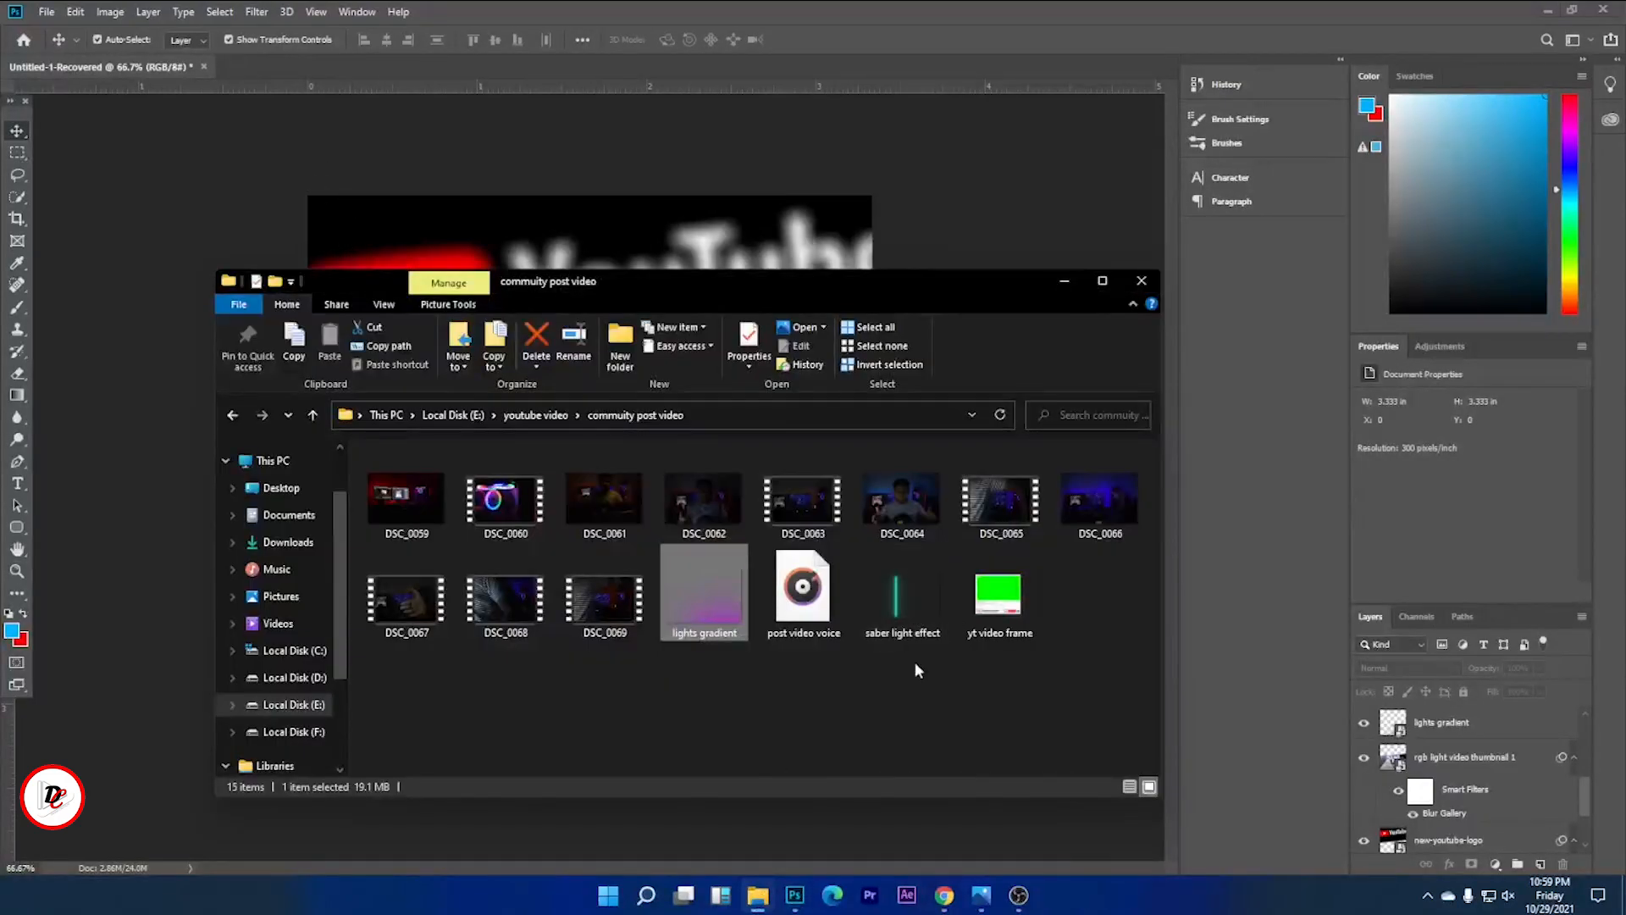
click(927, 606)
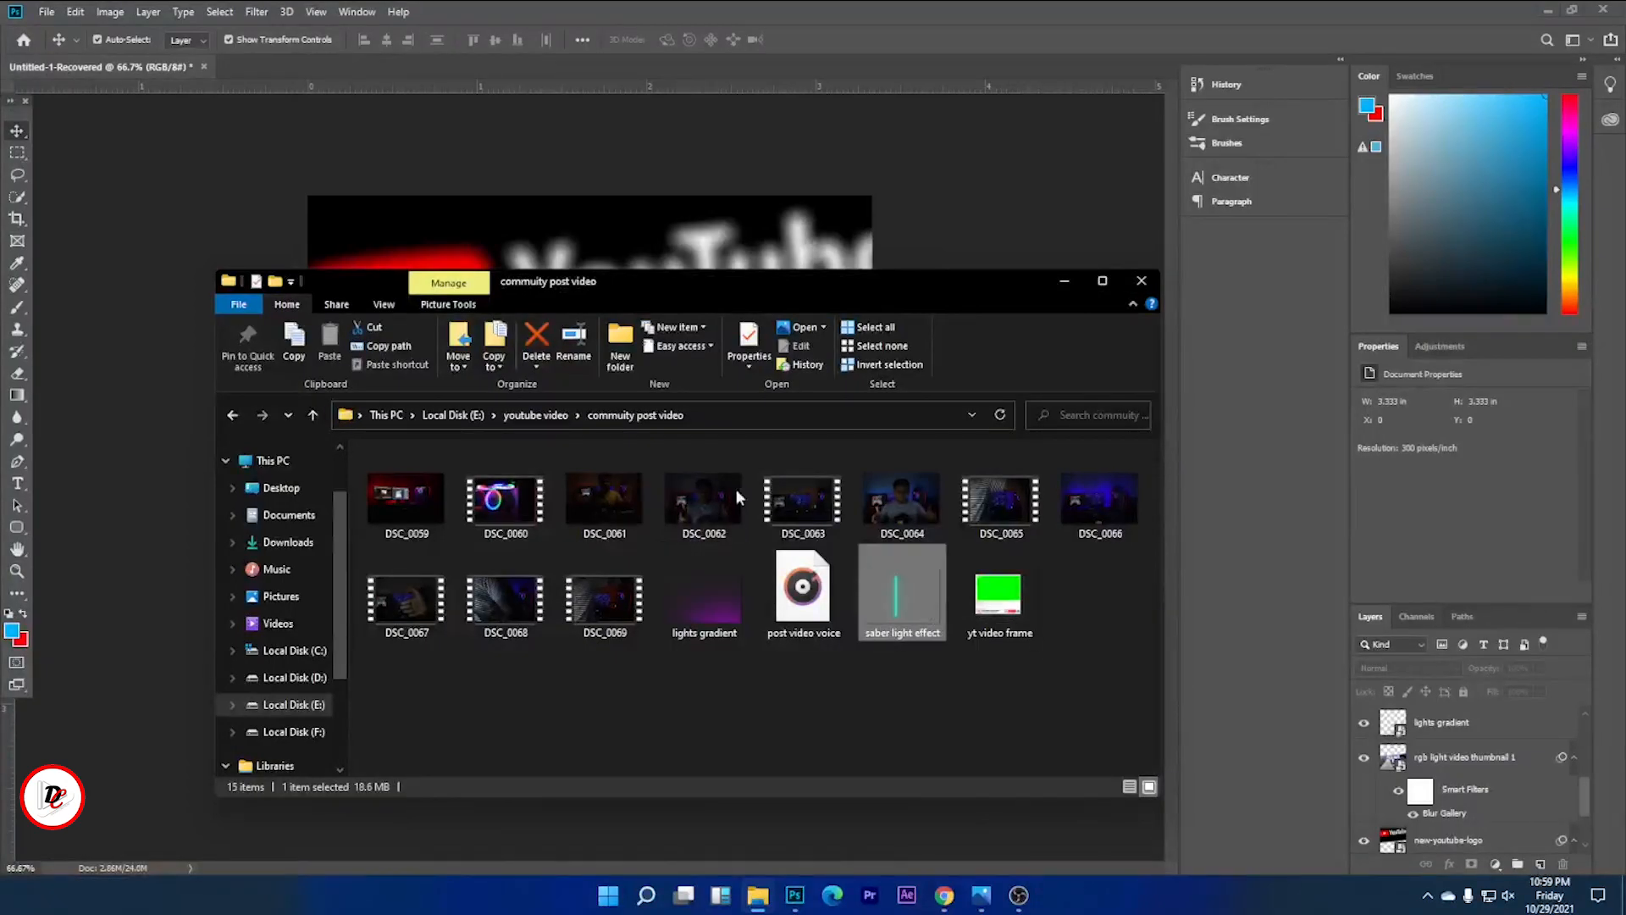
click(431, 260)
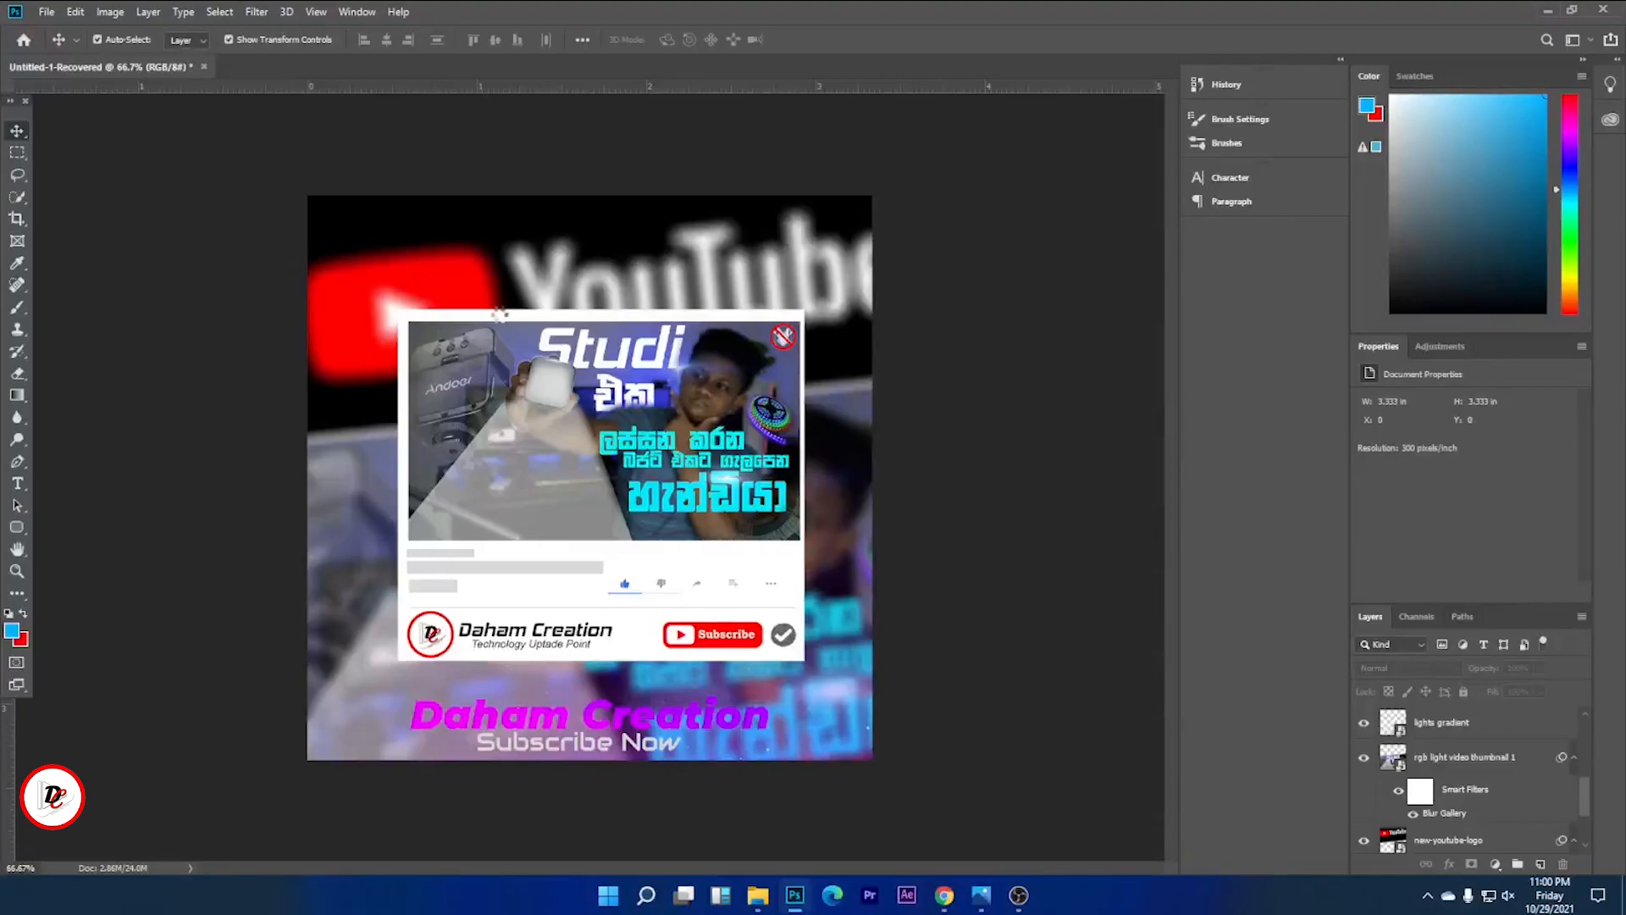
drag(548, 381, 289, 281)
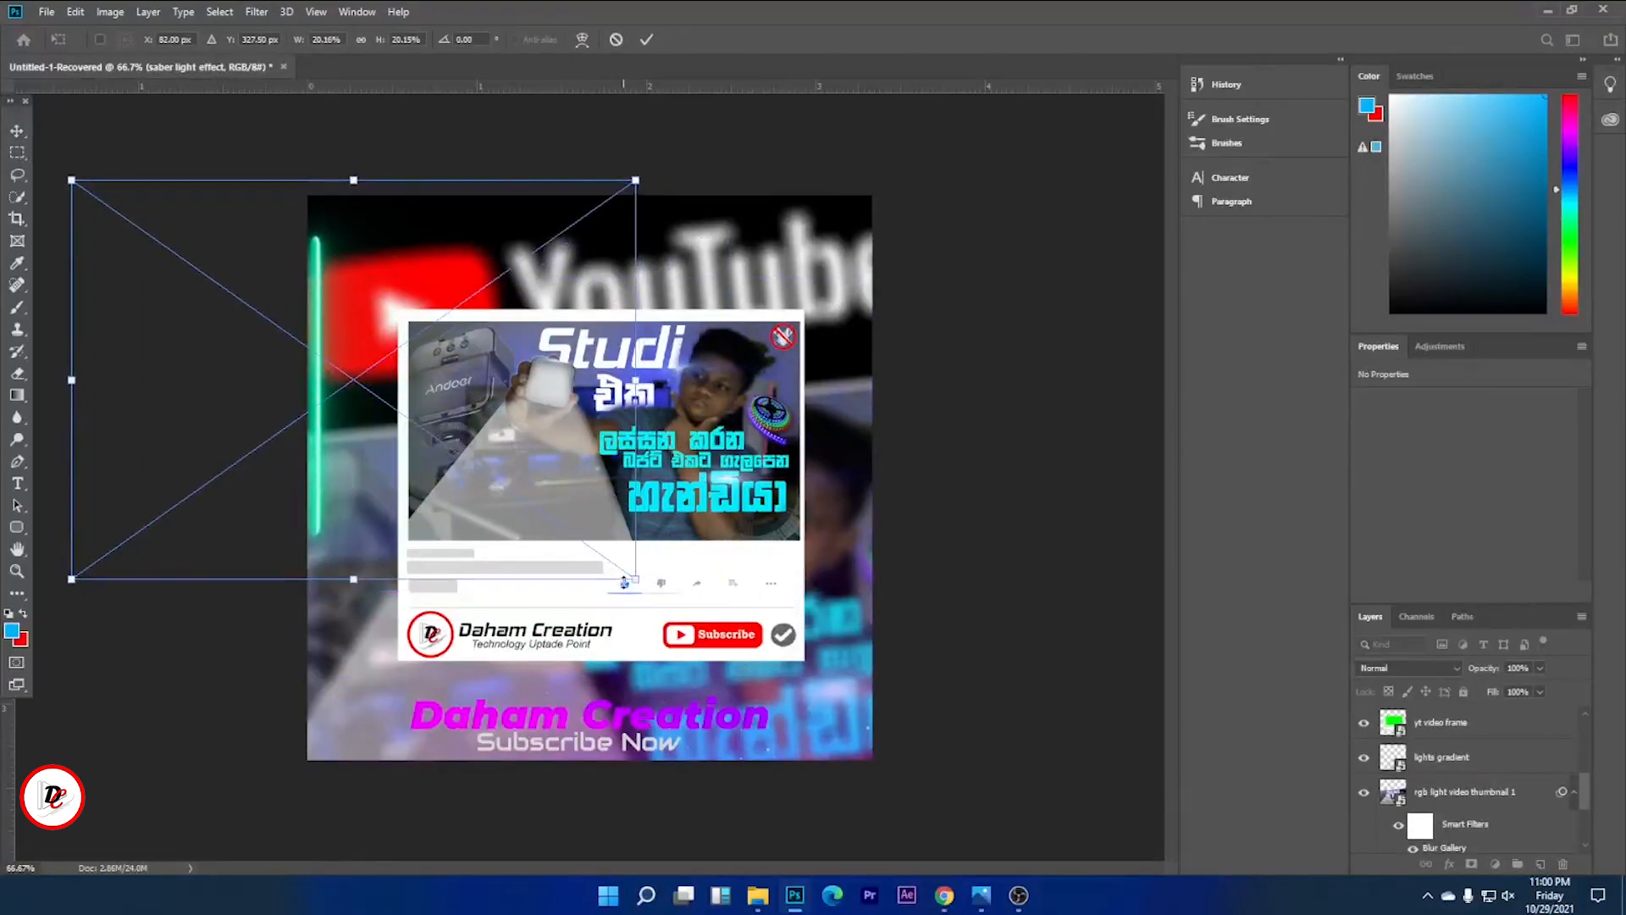
Enlarge the saber light effect to about 3.13 in tall and align its glowing line along the canvas's left edge.
drag(635, 580, 723, 641)
drag(333, 416, 289, 421)
drag(681, 643, 739, 687)
mouse_move(508, 527)
mouse_down()
mouse_move(465, 521)
mouse_move(482, 454)
mouse_move(479, 539)
mouse_up()
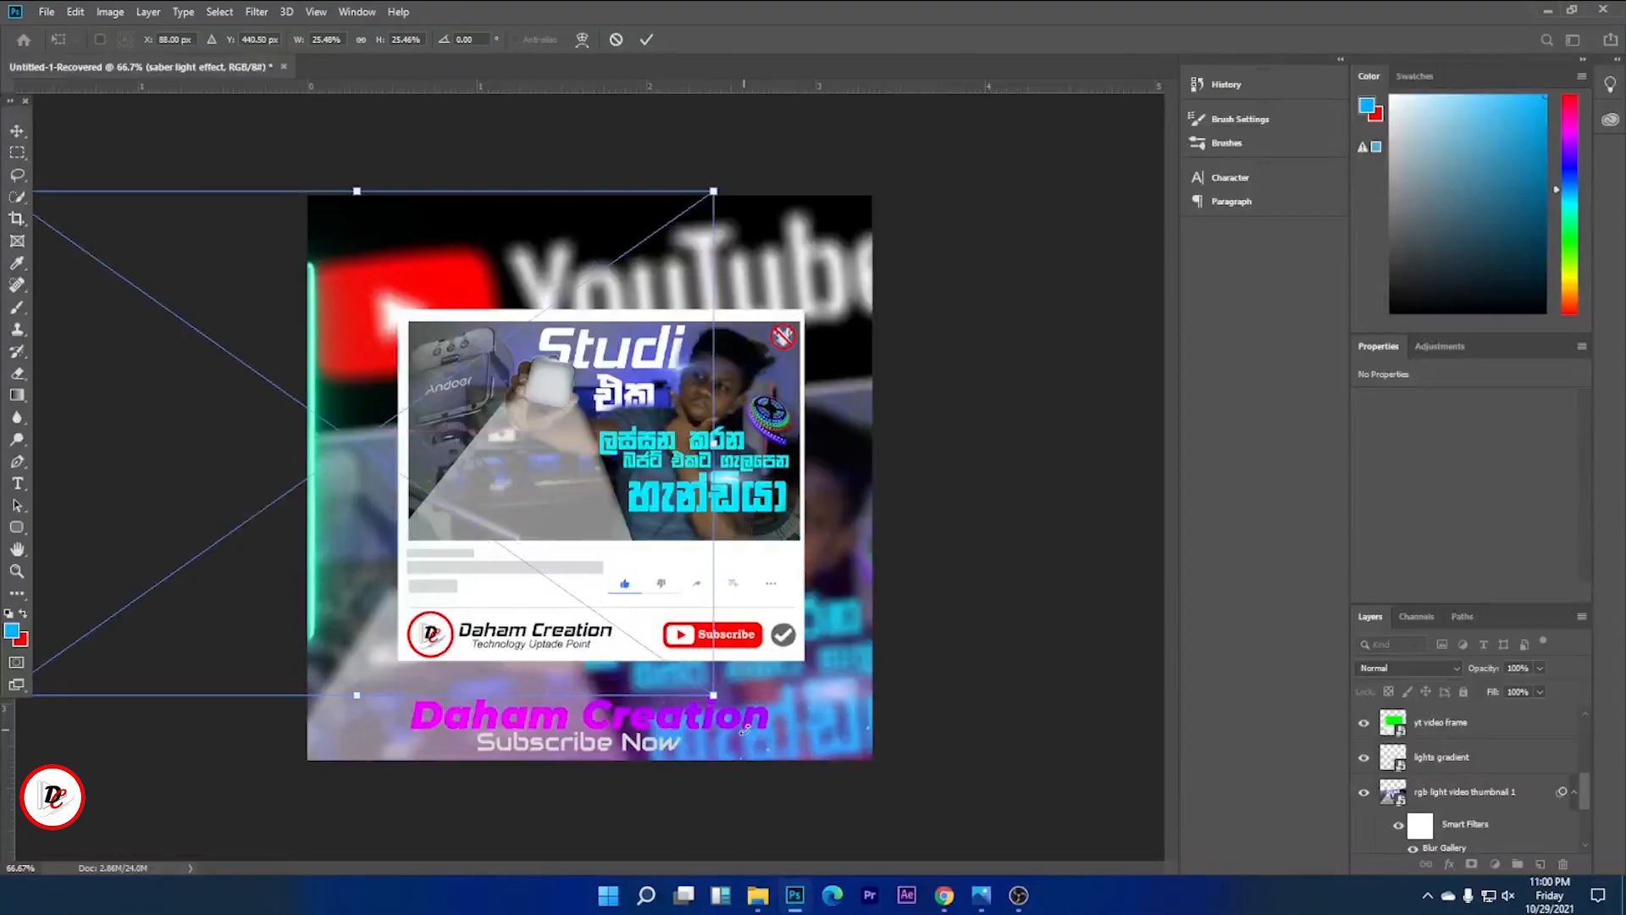
drag(731, 714, 753, 733)
drag(652, 630, 634, 615)
key(Return)
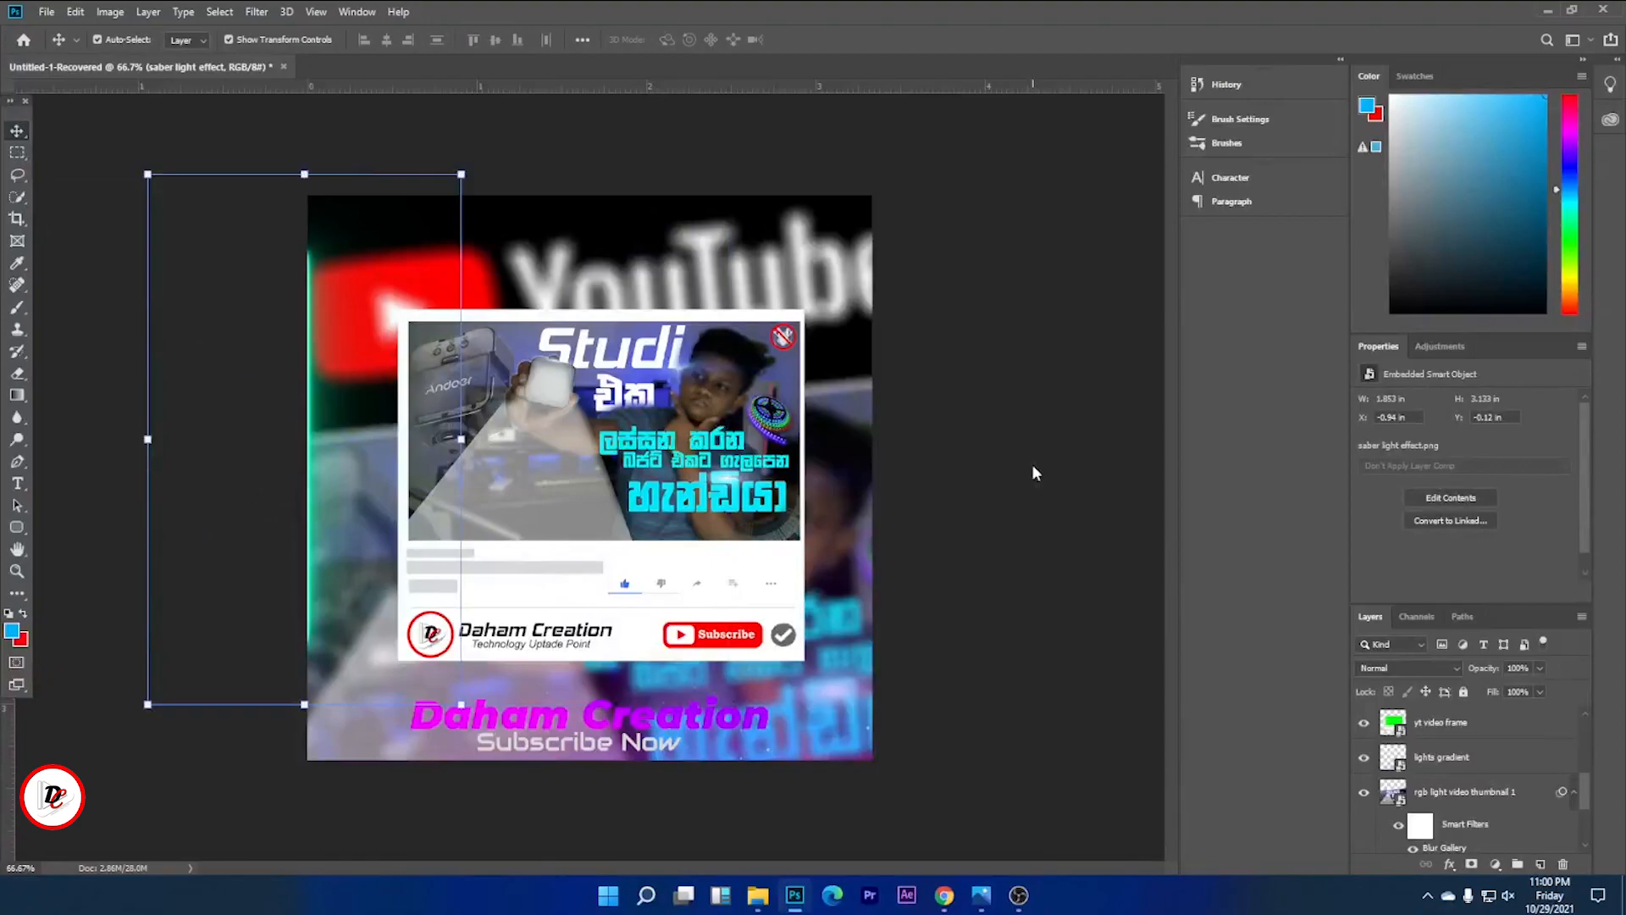
Check the reference post's corner colouring in Photos, then return to the Photoshop document.
mouse_move(981, 901)
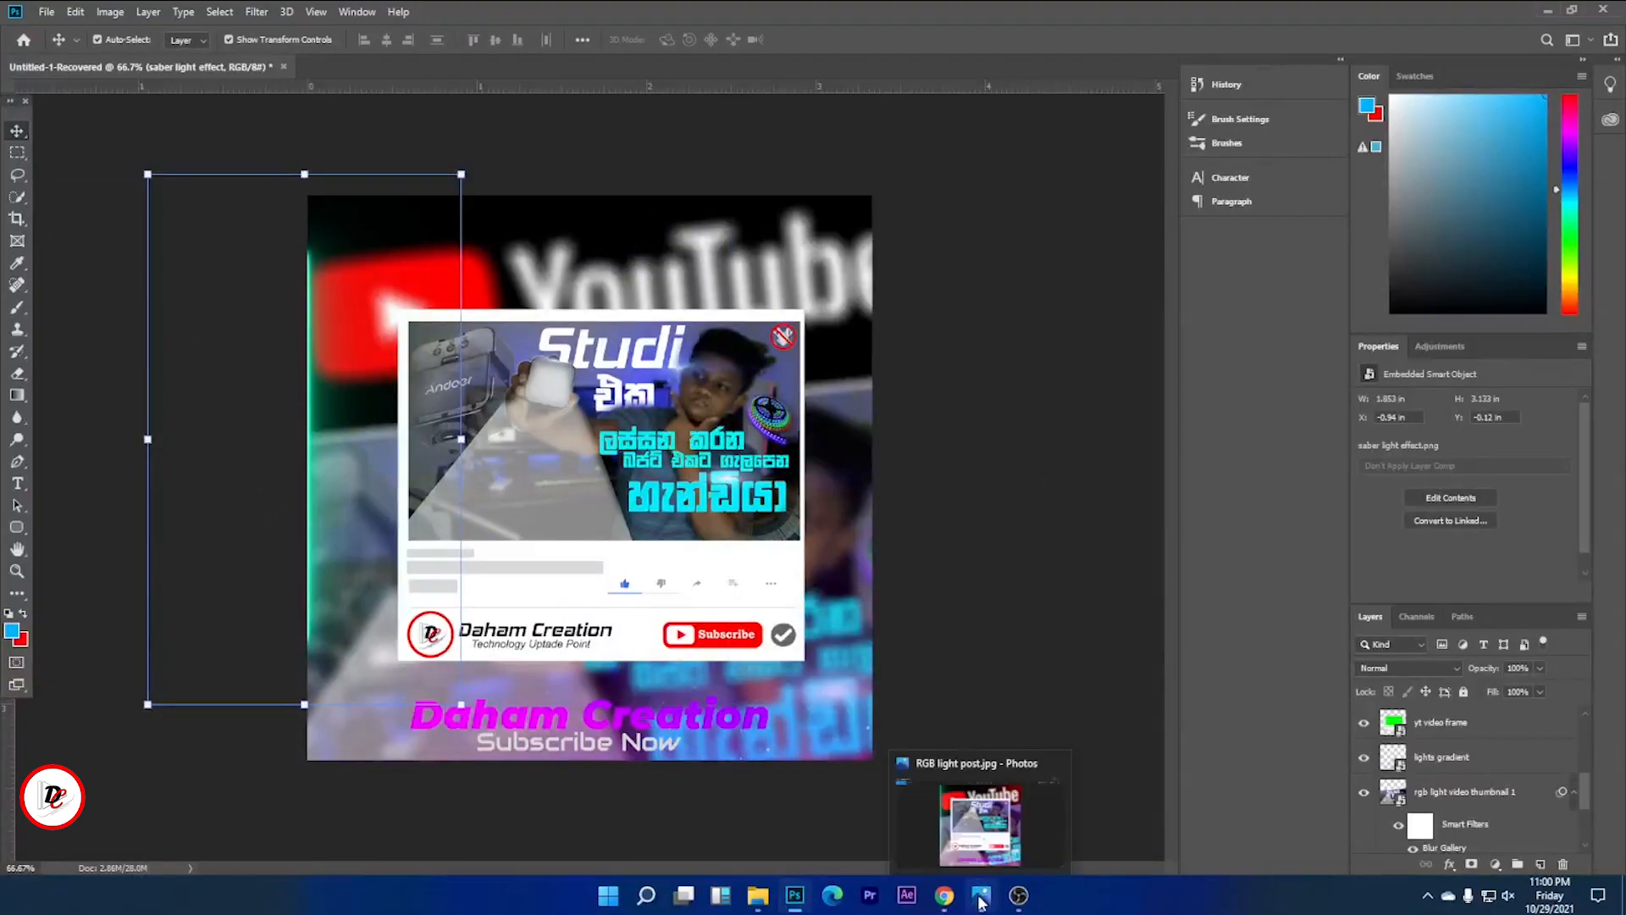
click(980, 902)
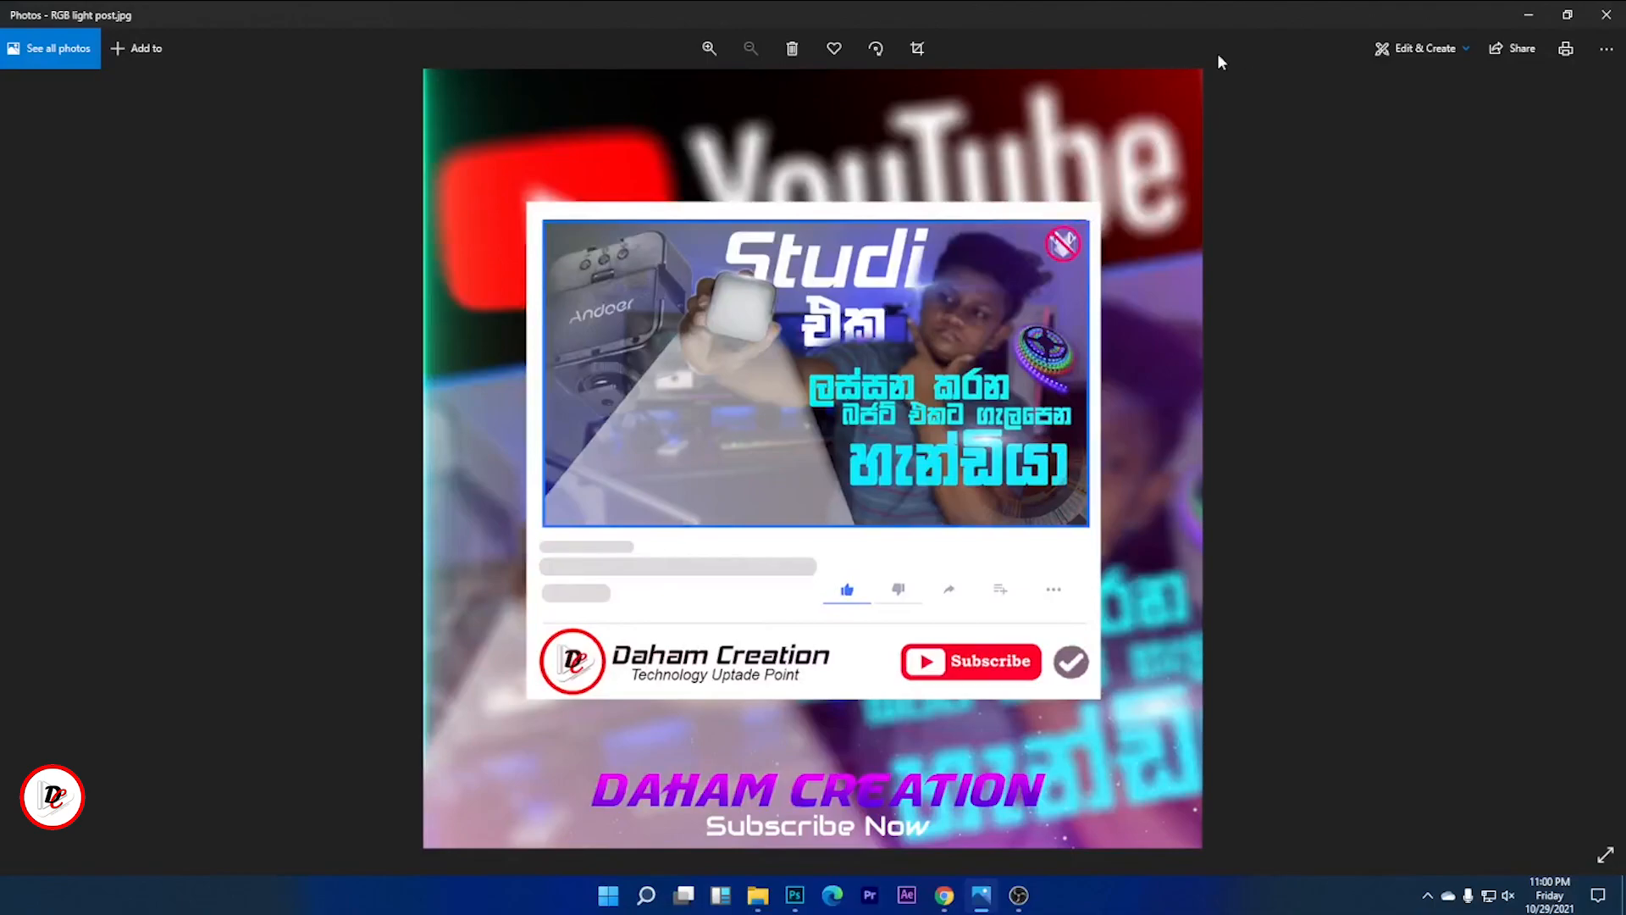
click(1529, 15)
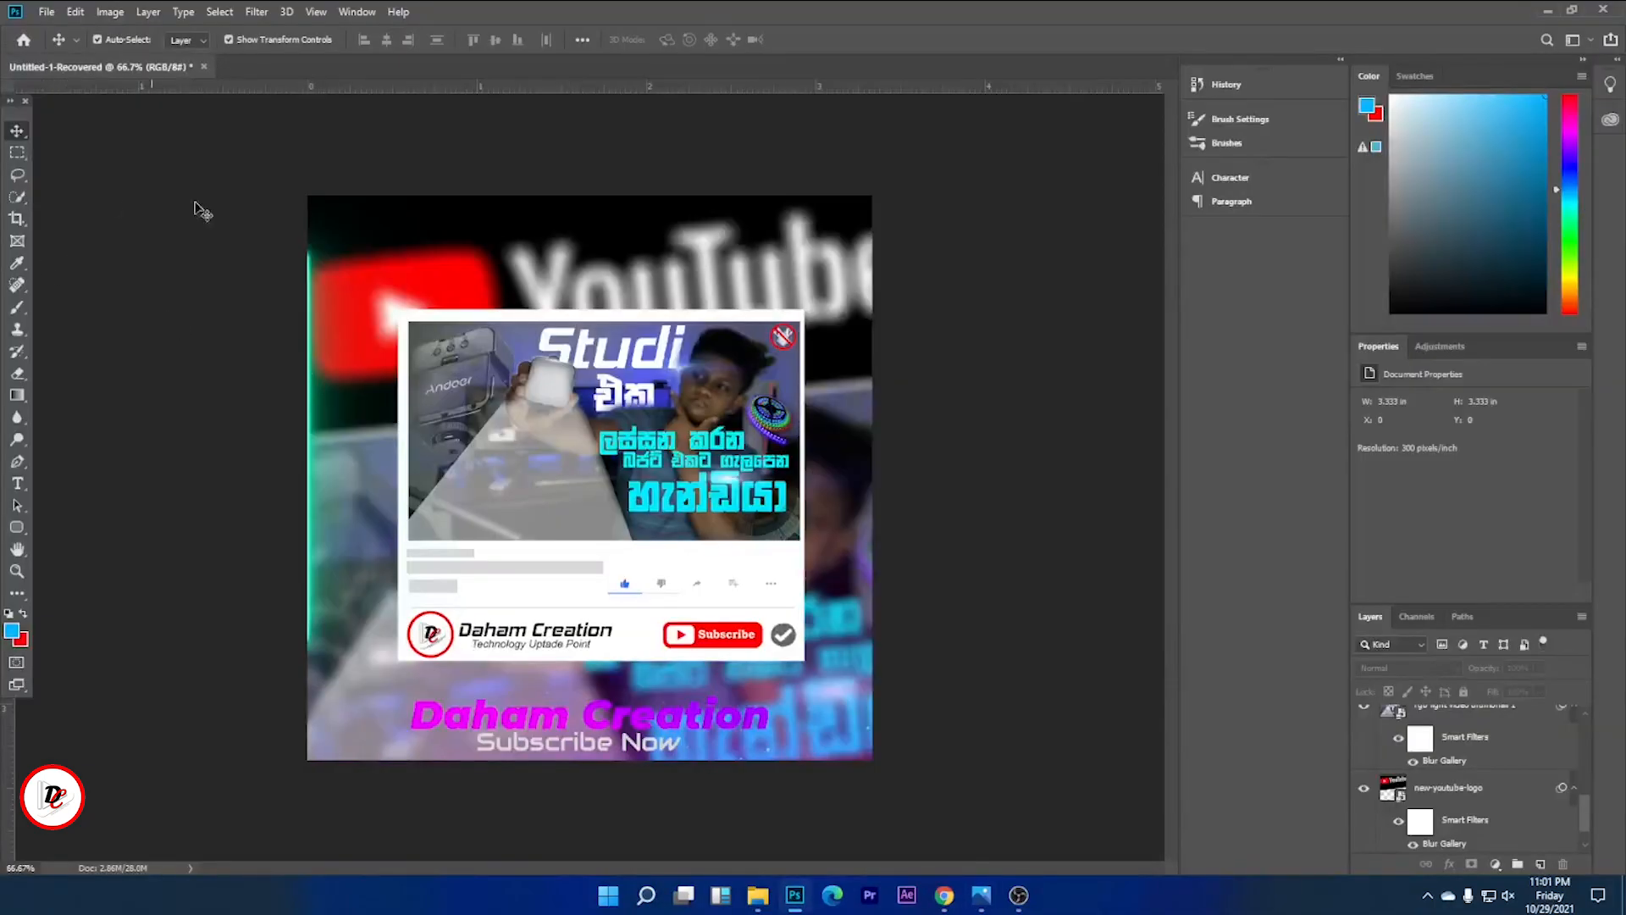
click(981, 896)
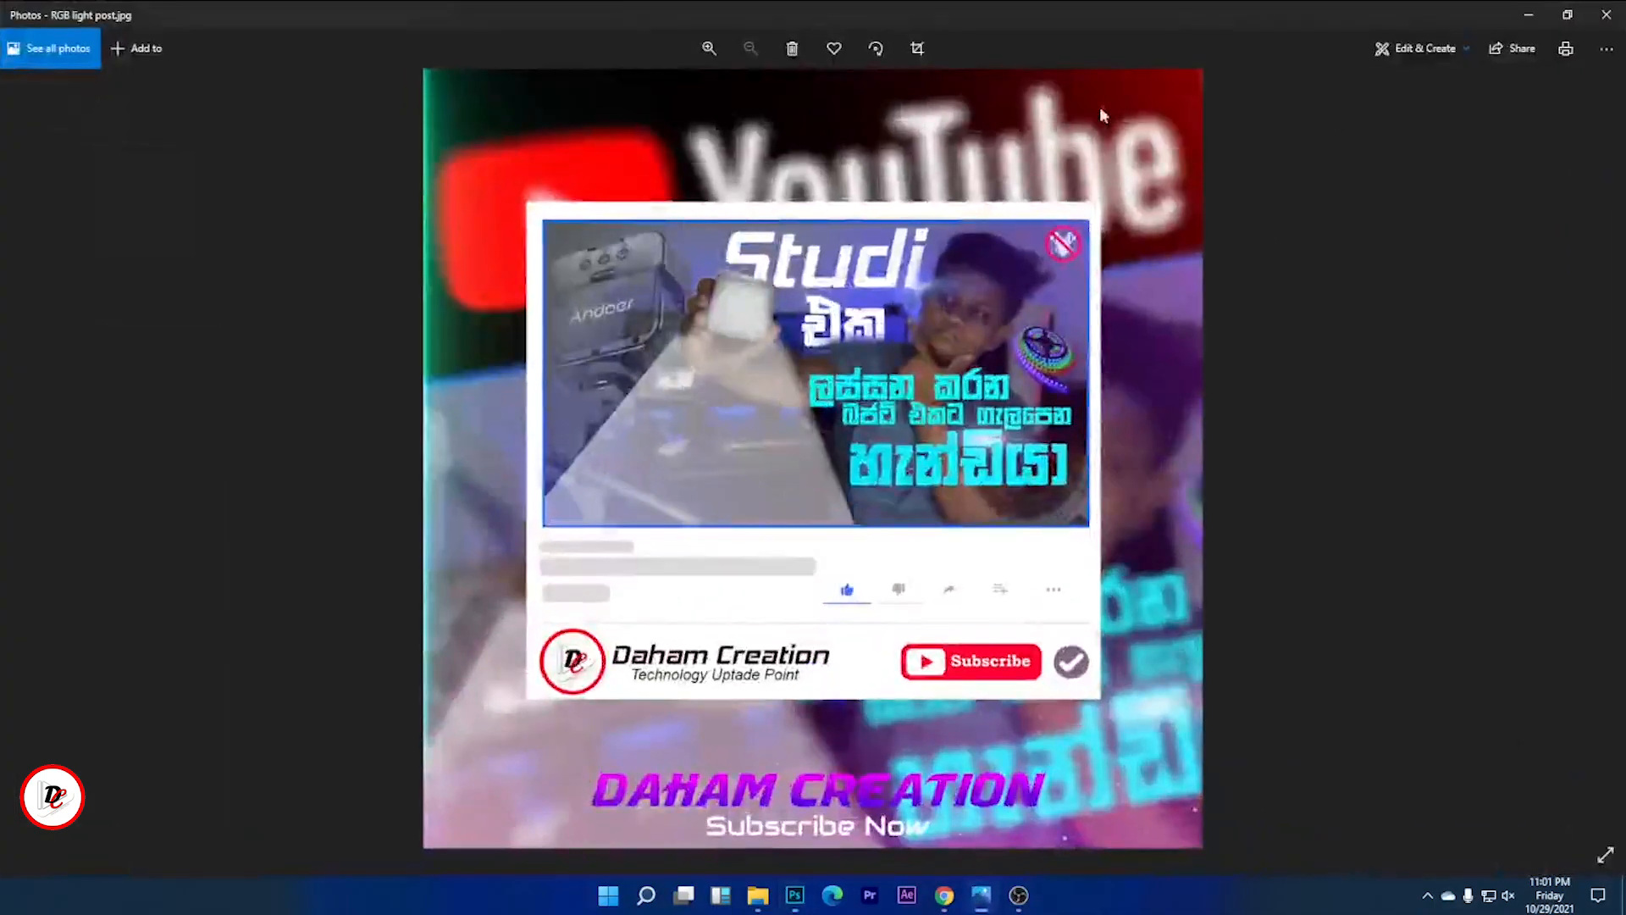
click(1529, 15)
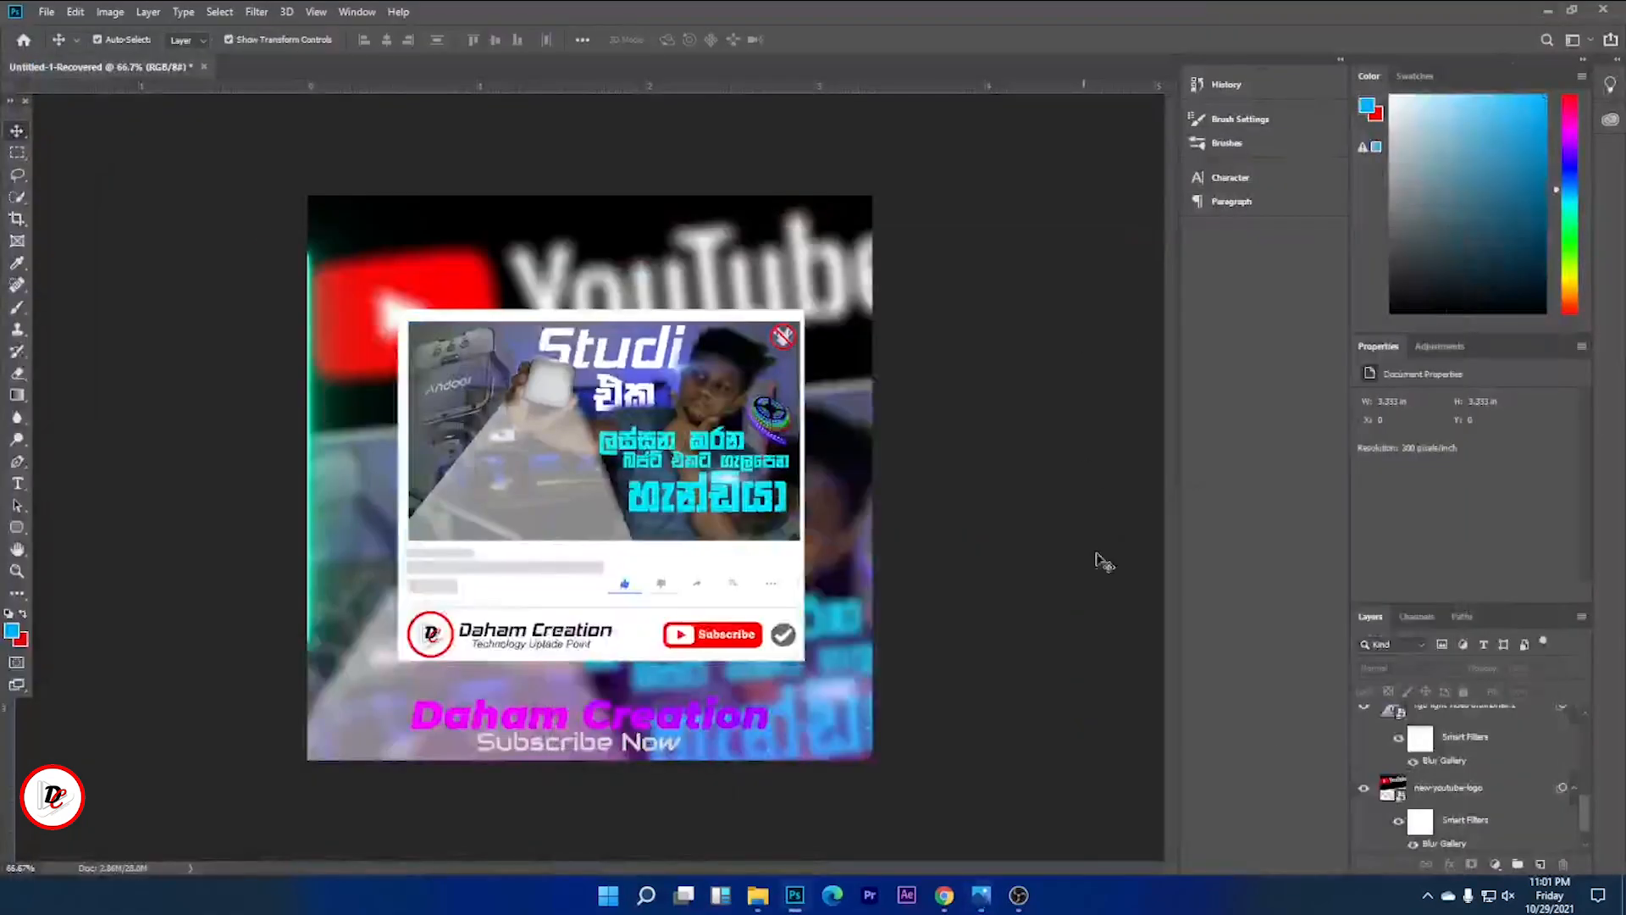
Add a blank layer above the new-youtube-logo layer and ready a soft 400 px brush with 0% hardness.
click(1502, 803)
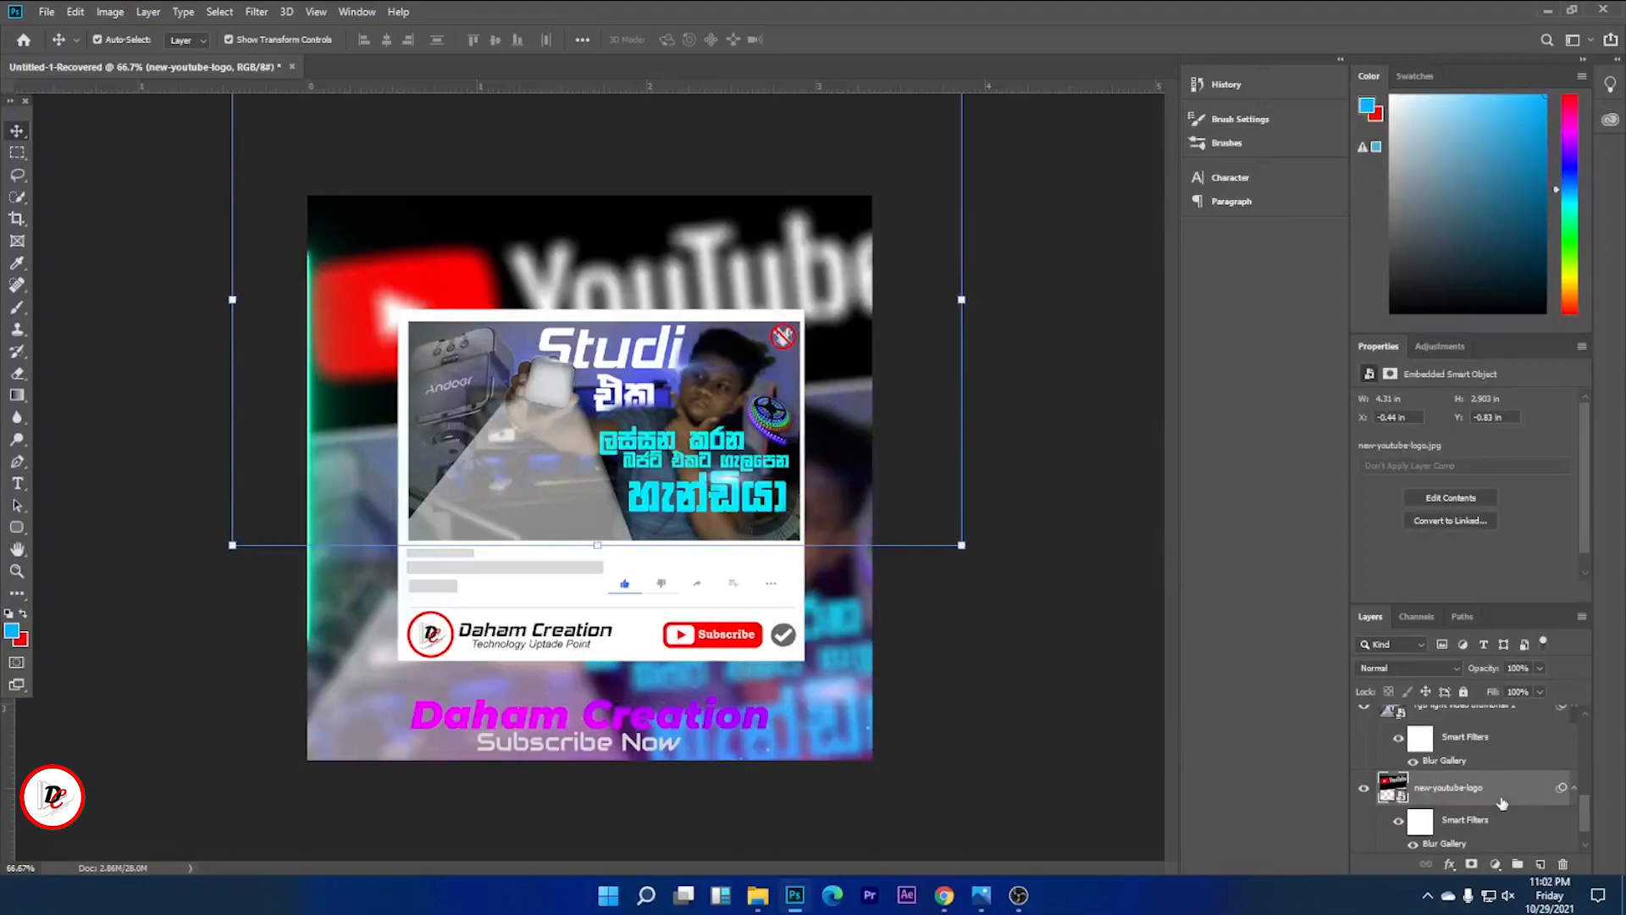
click(1540, 865)
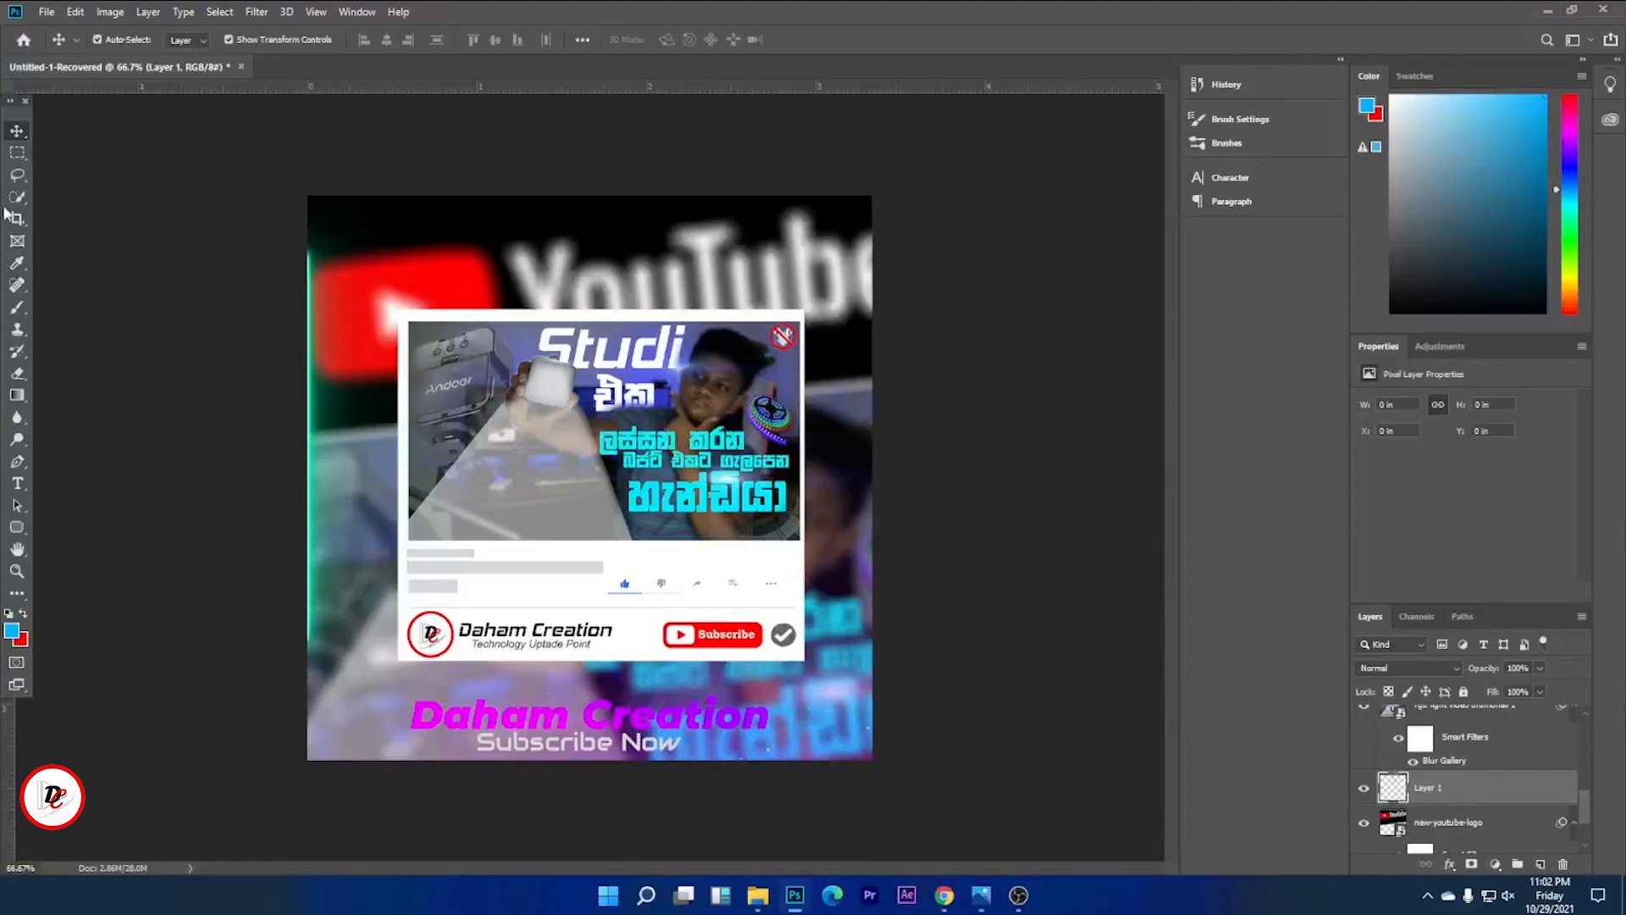
click(20, 310)
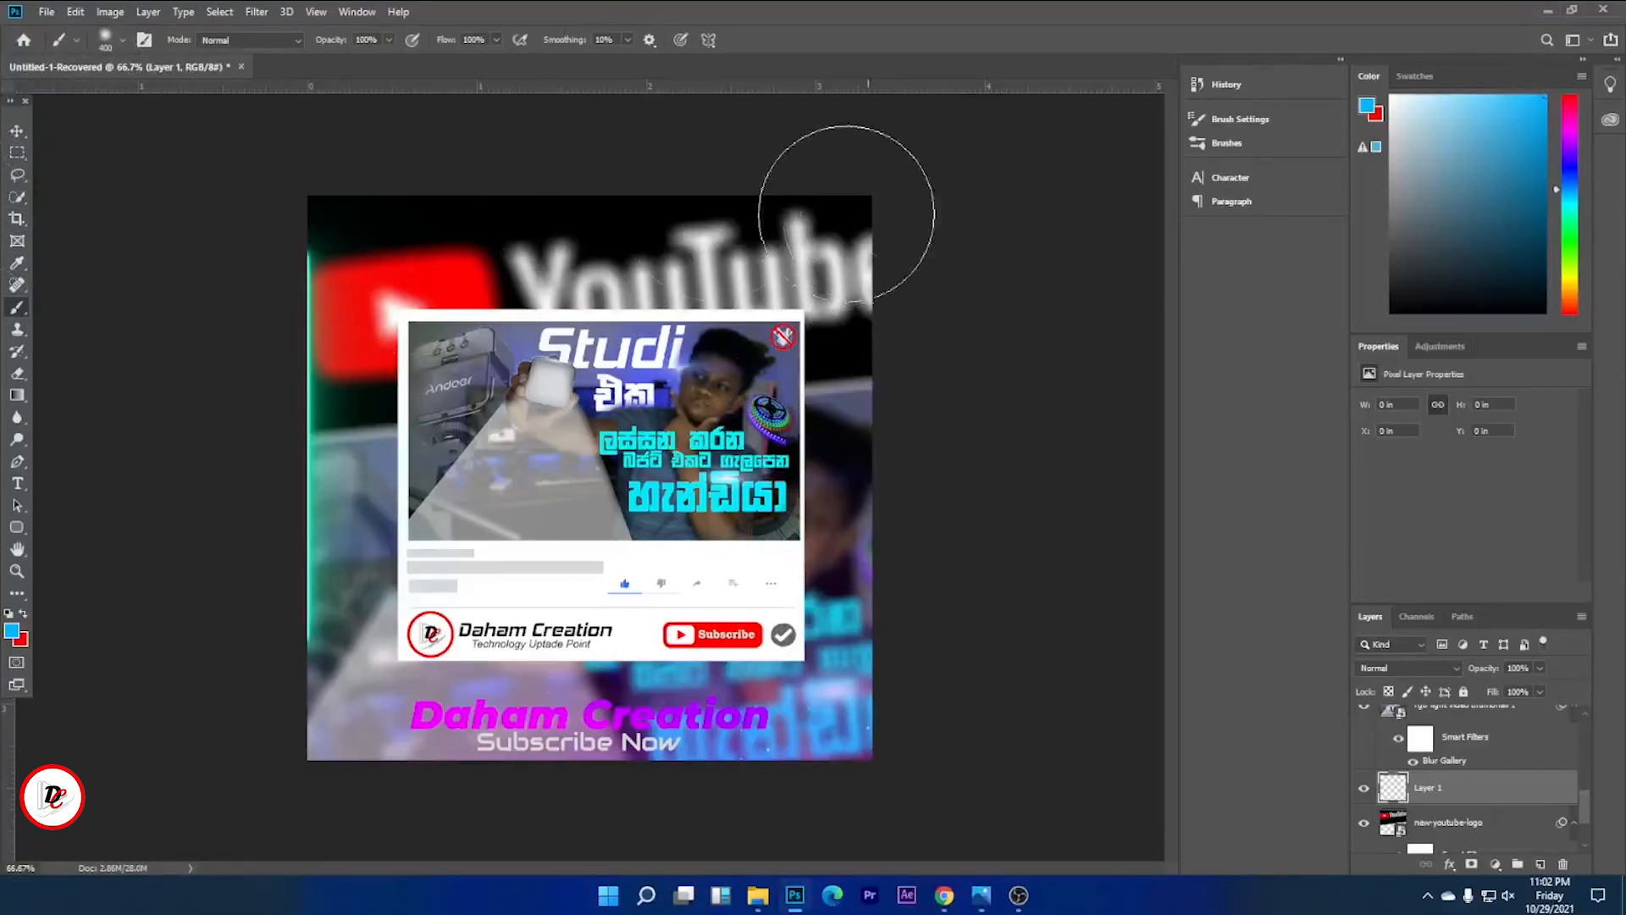
click(121, 40)
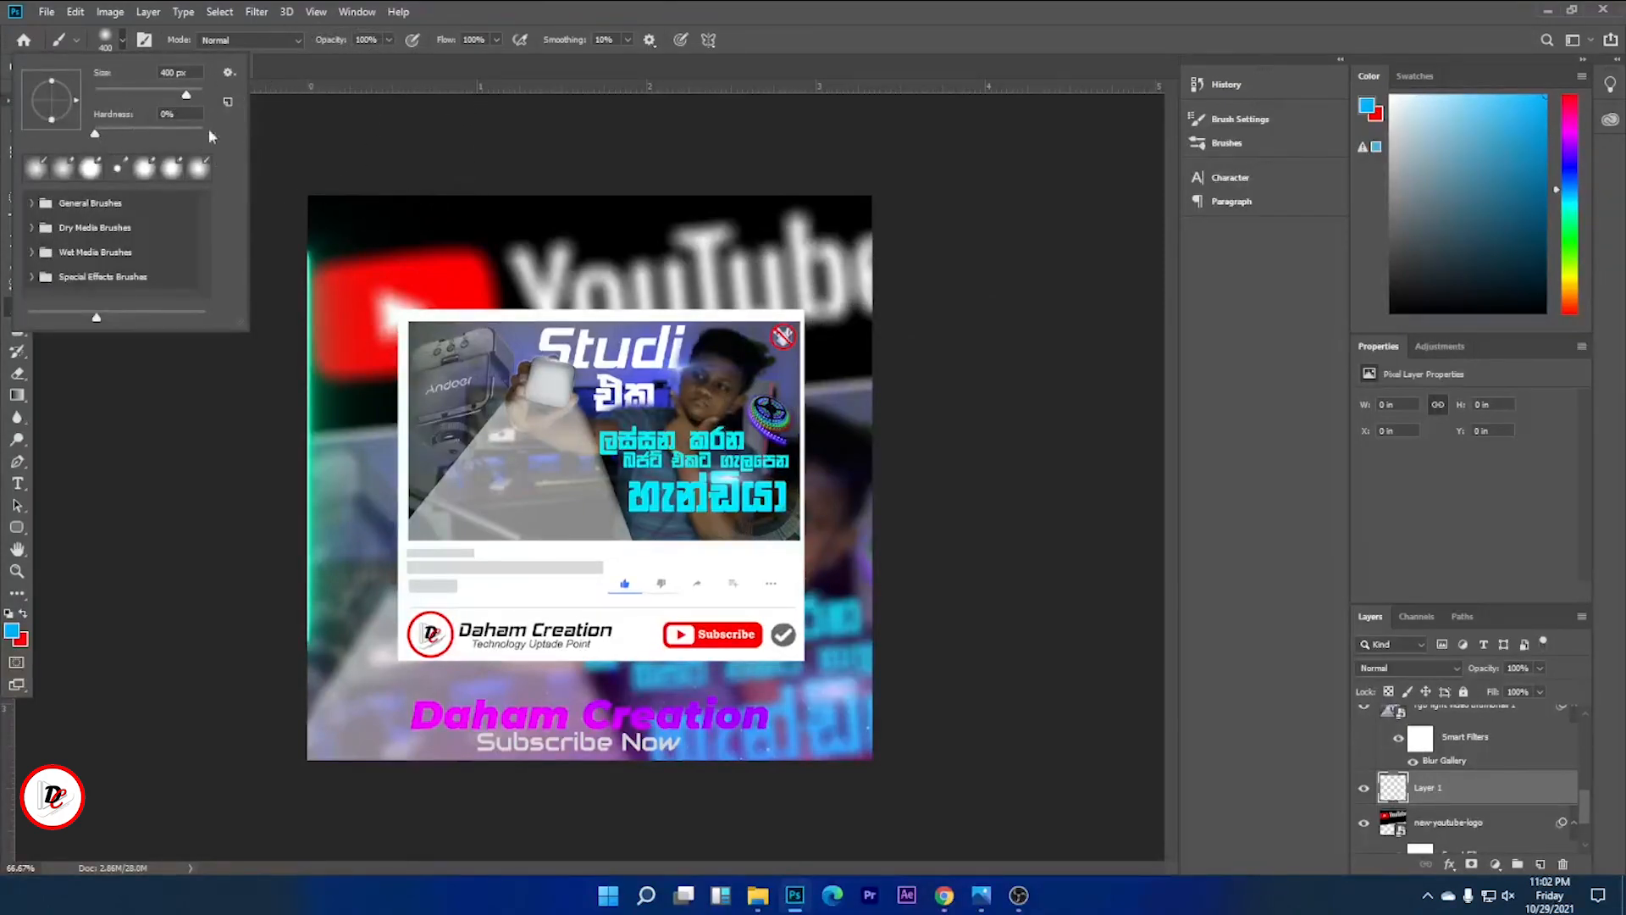
click(973, 150)
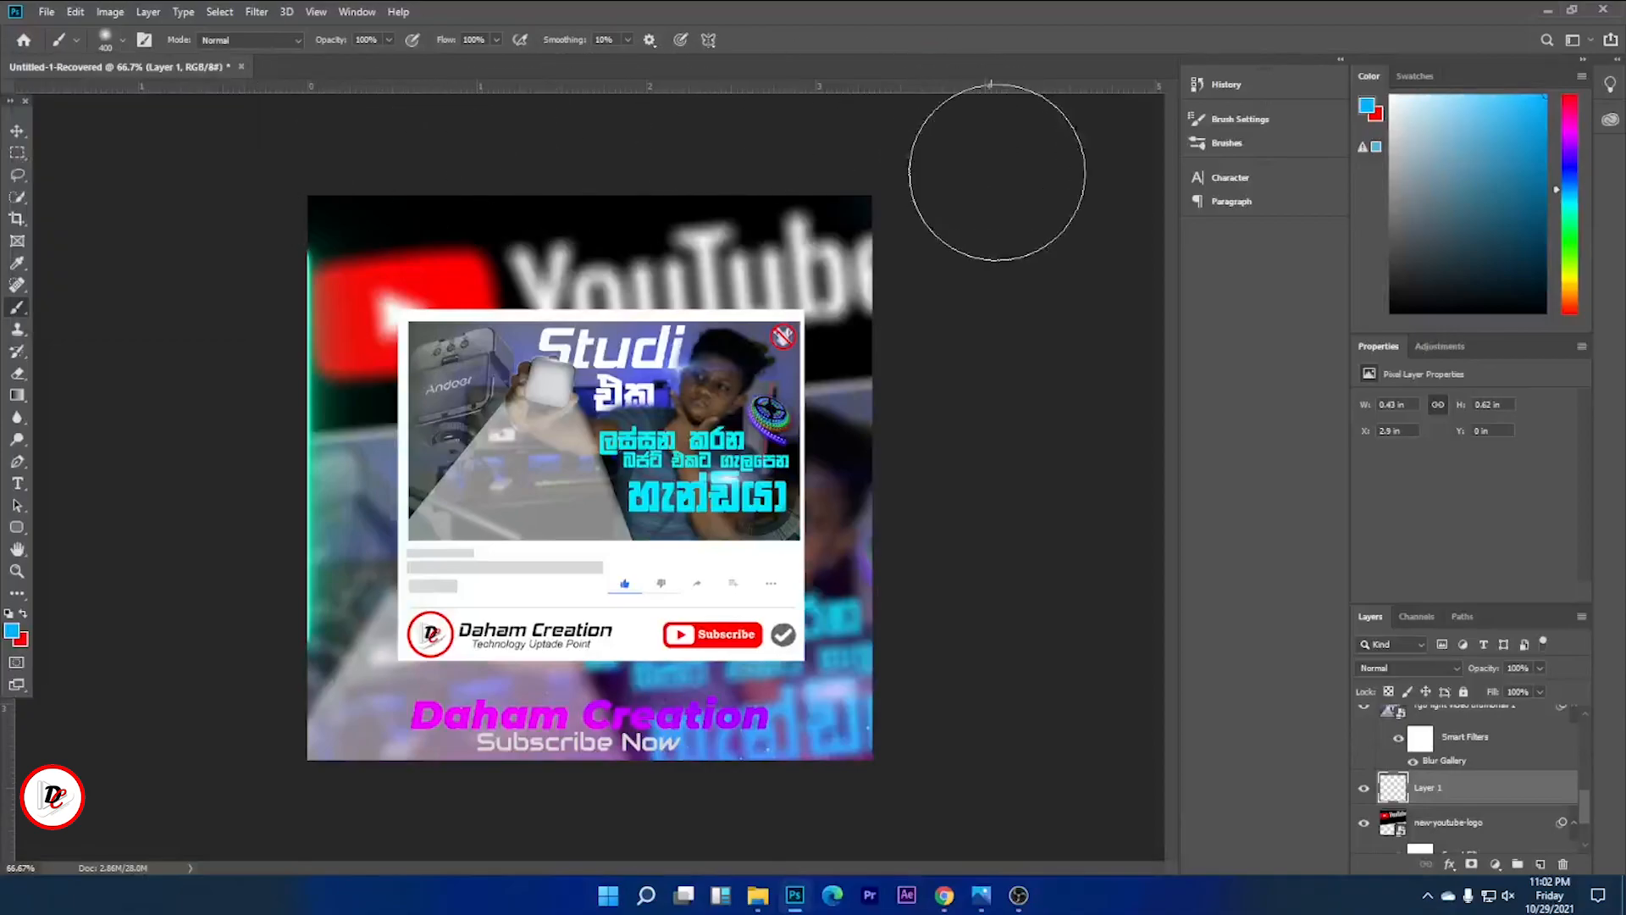
Set the foreground colour to pure red (ff0000).
click(12, 631)
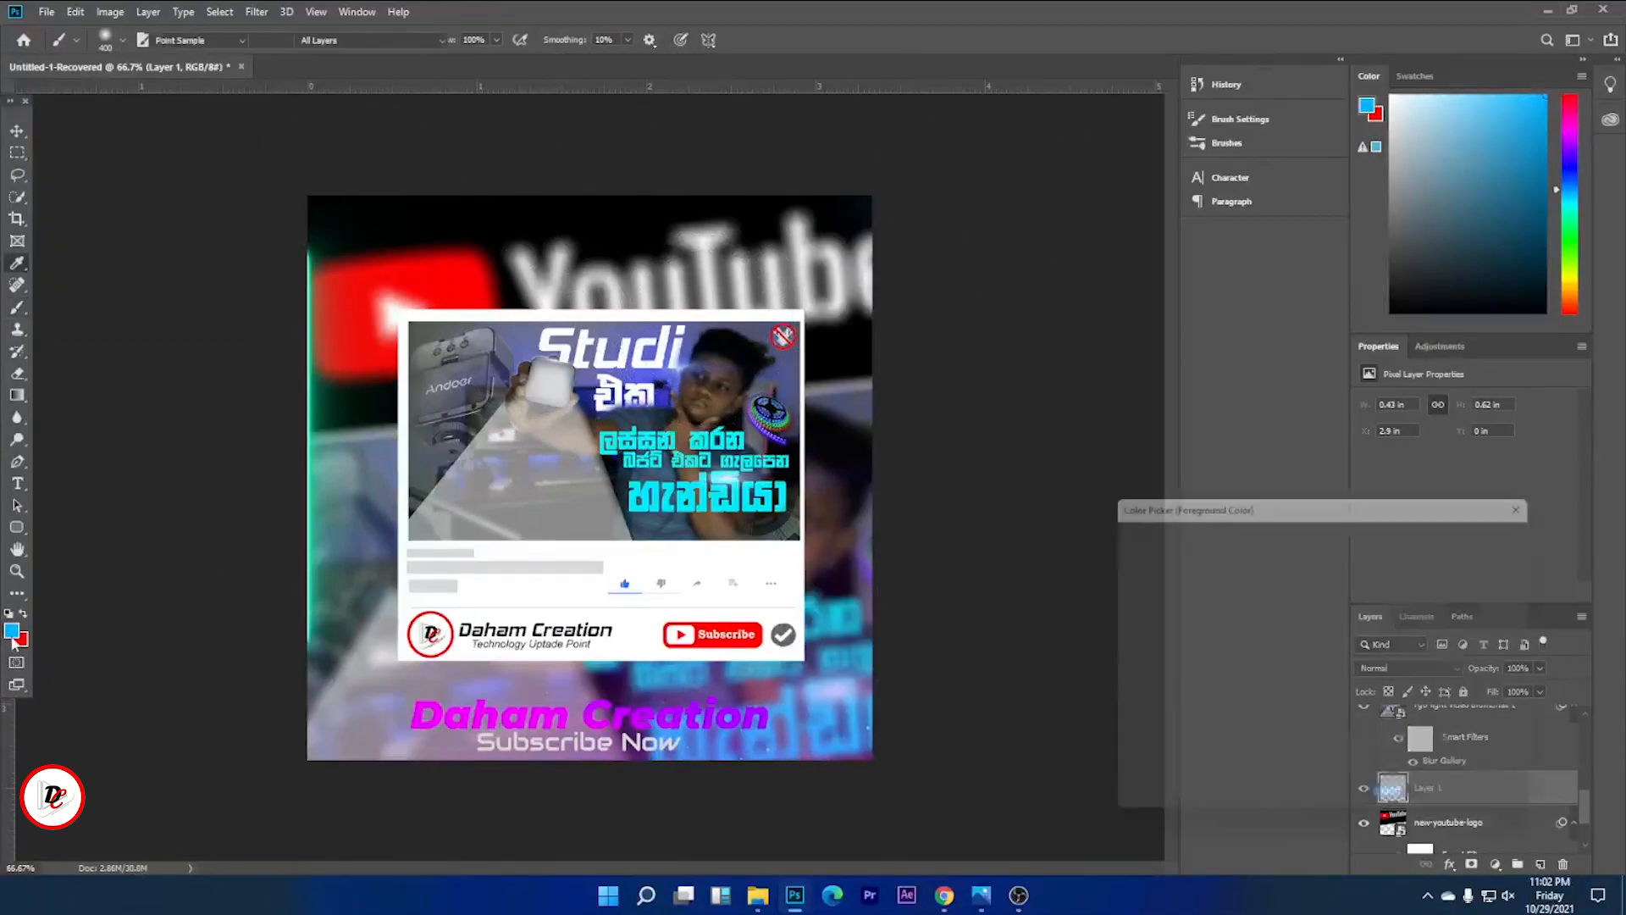
drag(1349, 590, 1478, 511)
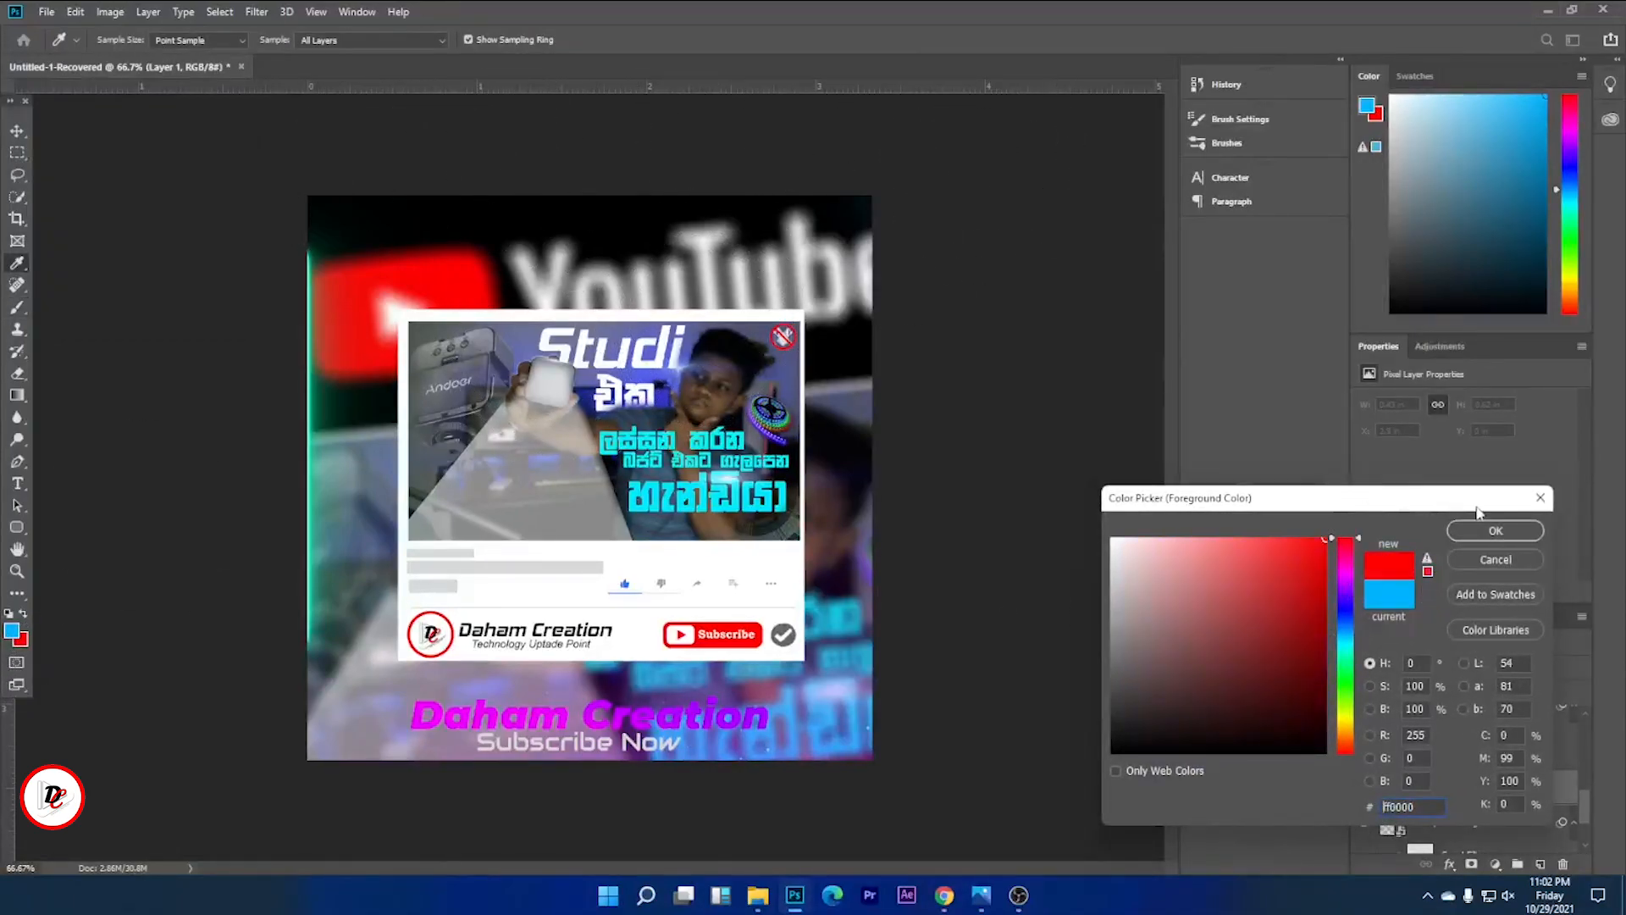
click(1492, 530)
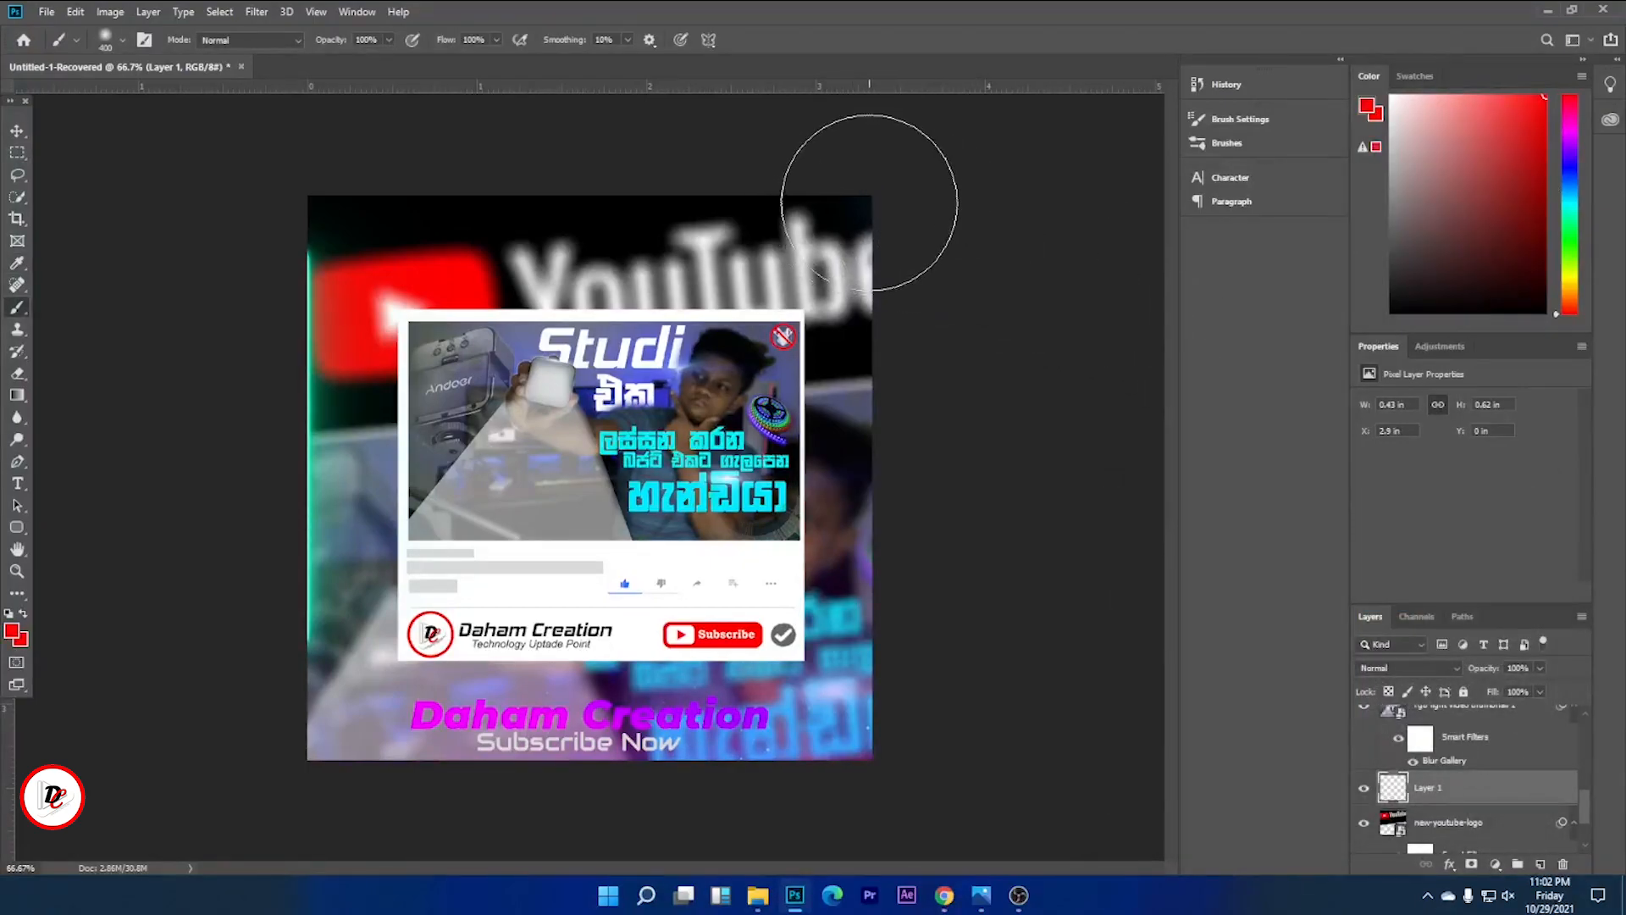
drag(872, 219, 898, 234)
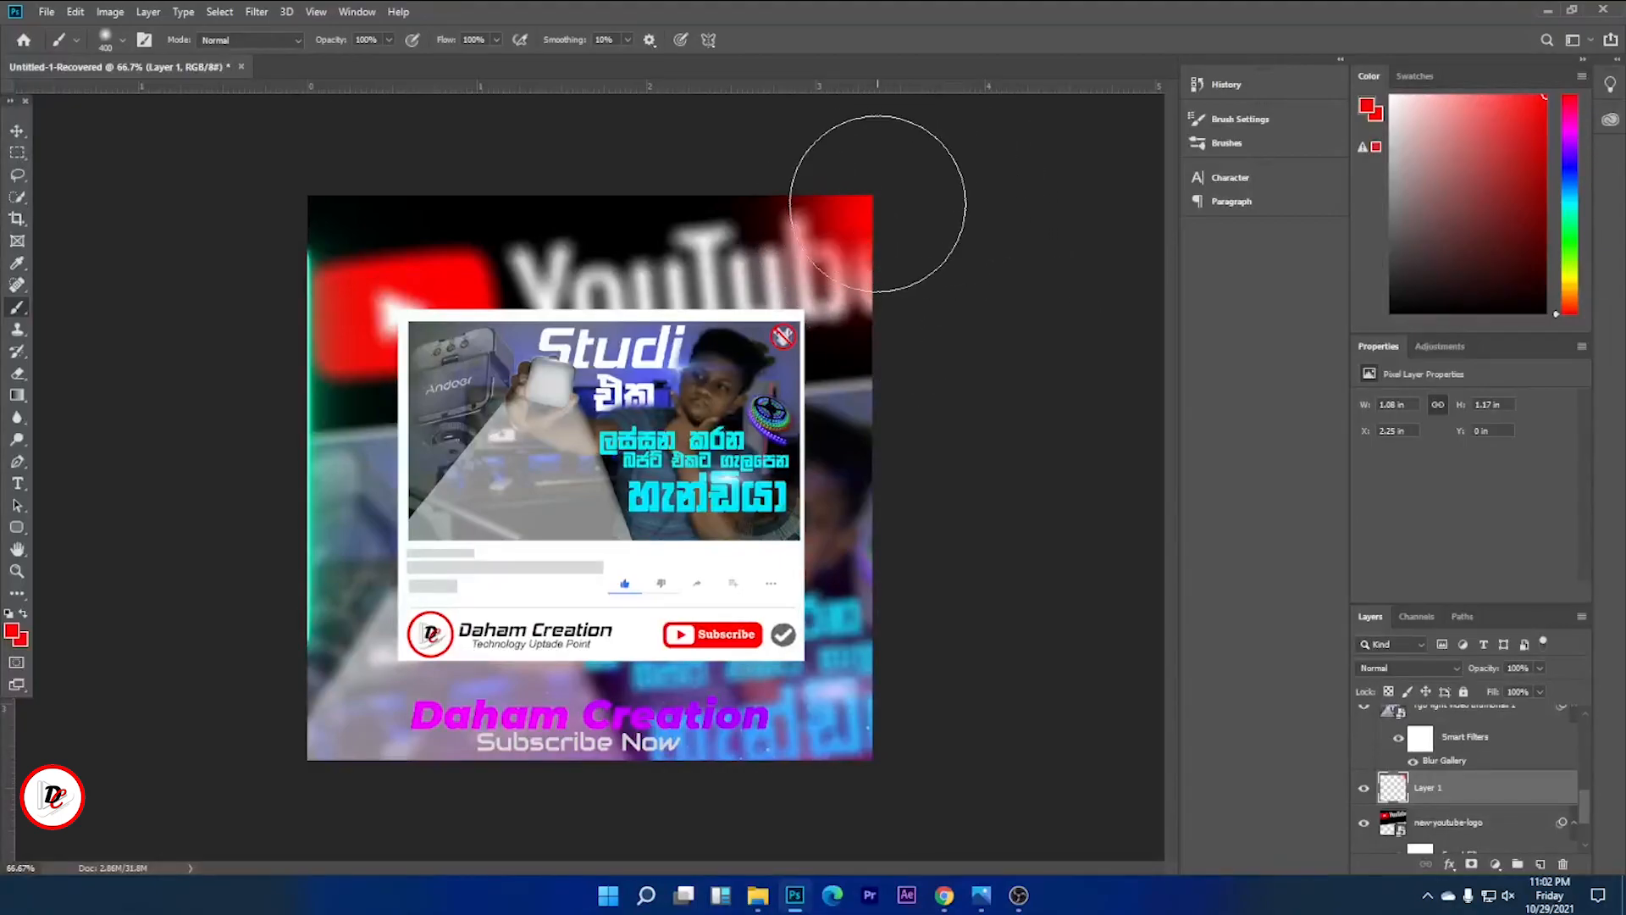
click(878, 230)
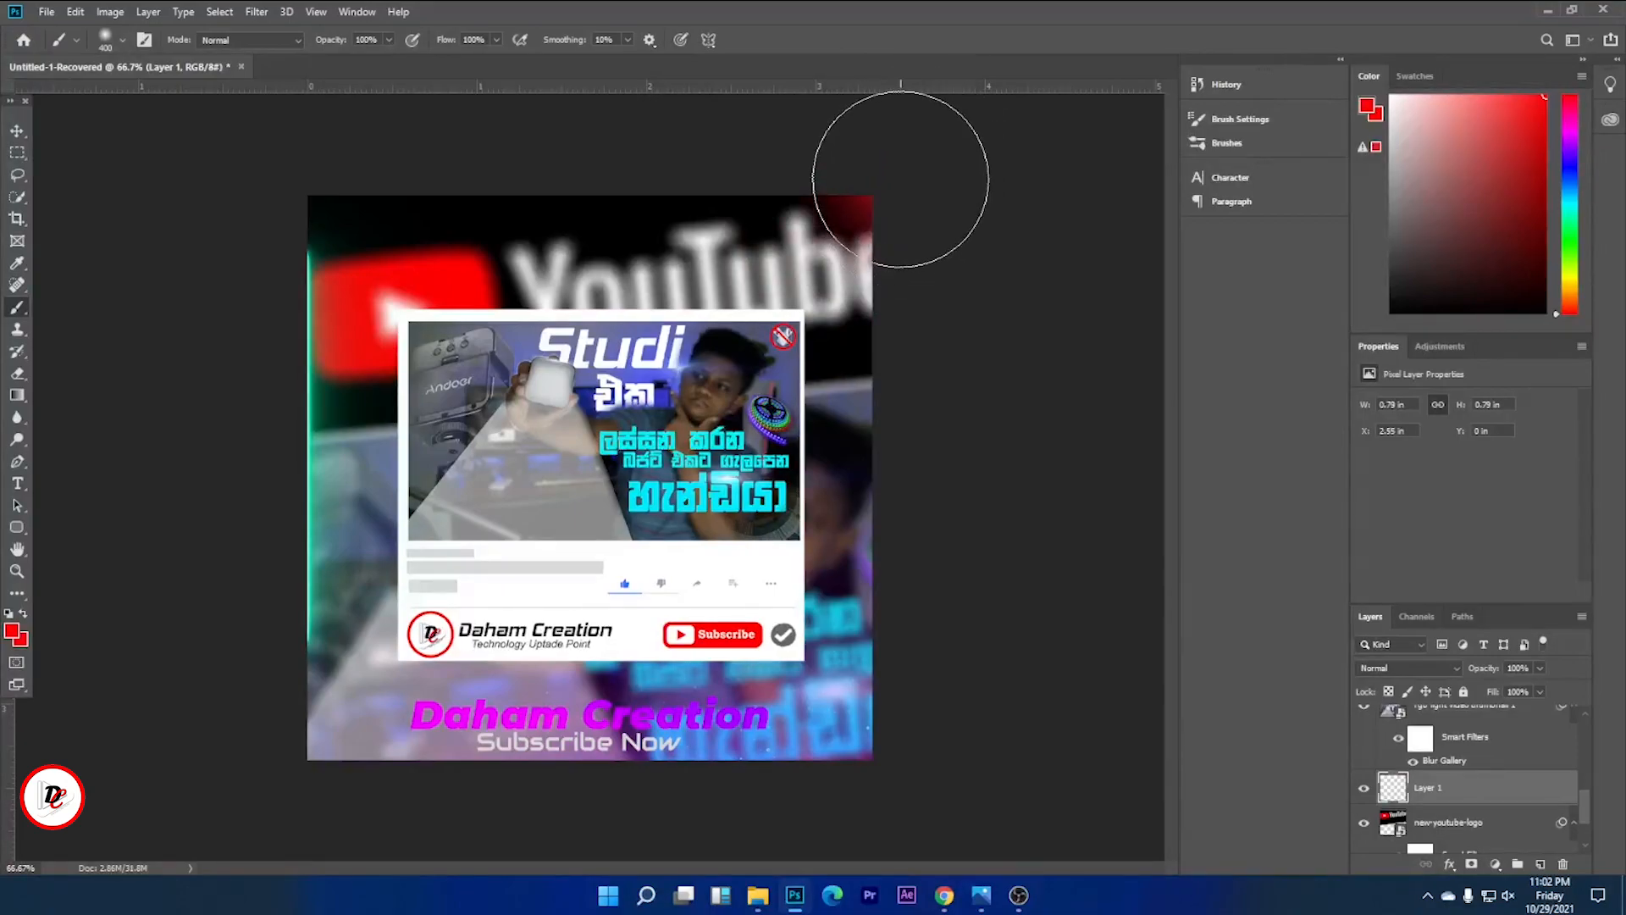
click(900, 180)
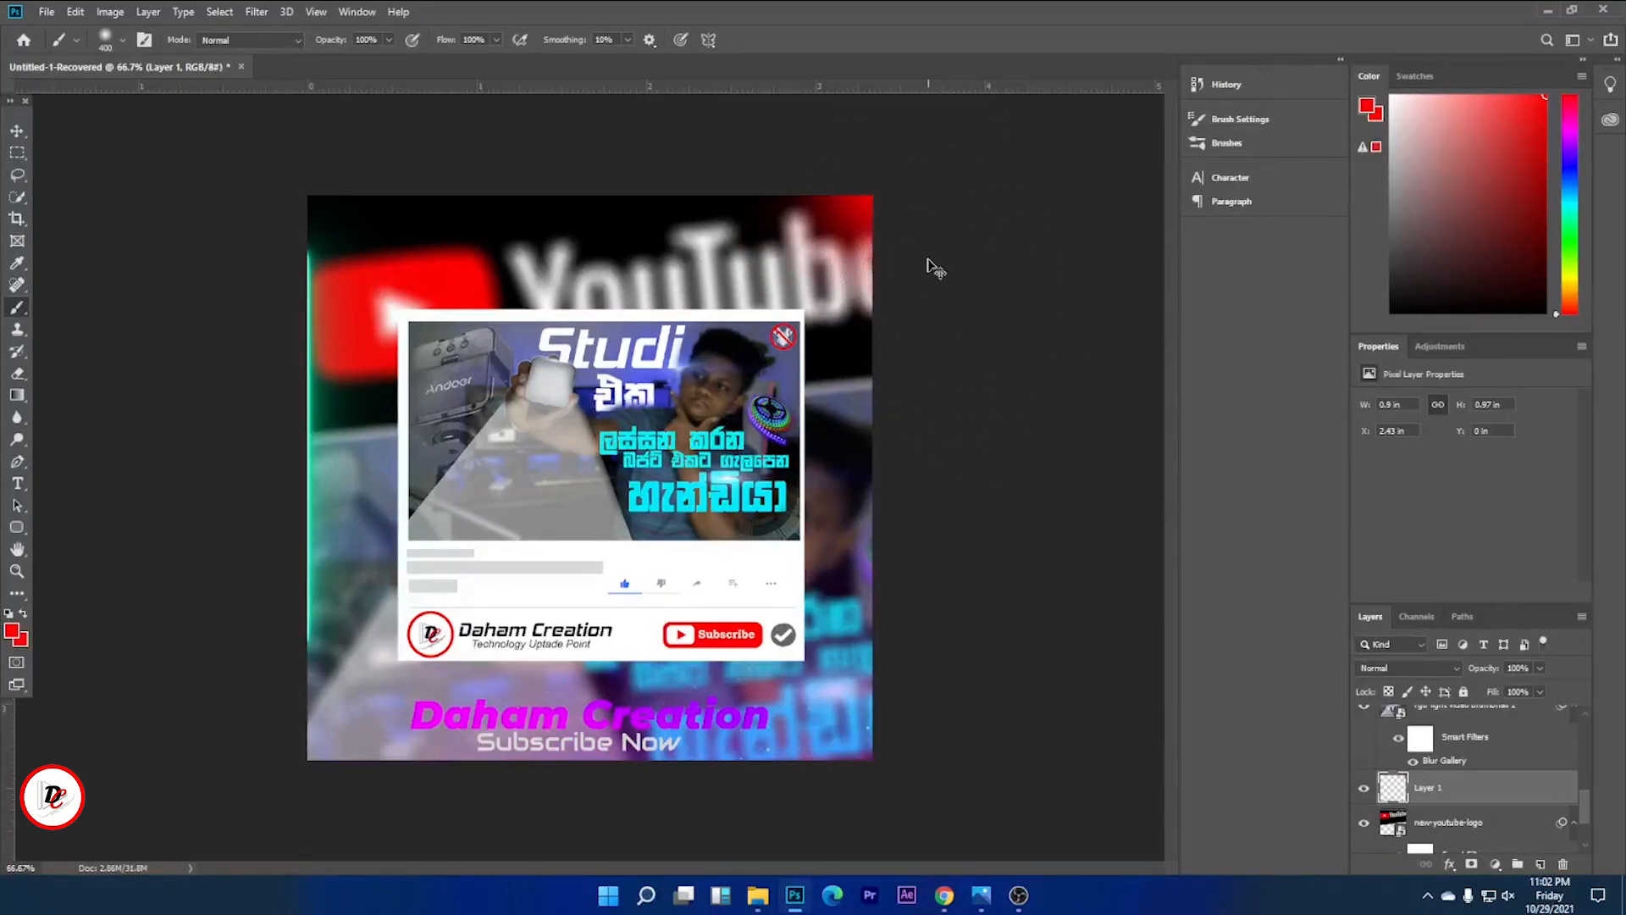
key(ctrl+z)
key(ctrl+z)
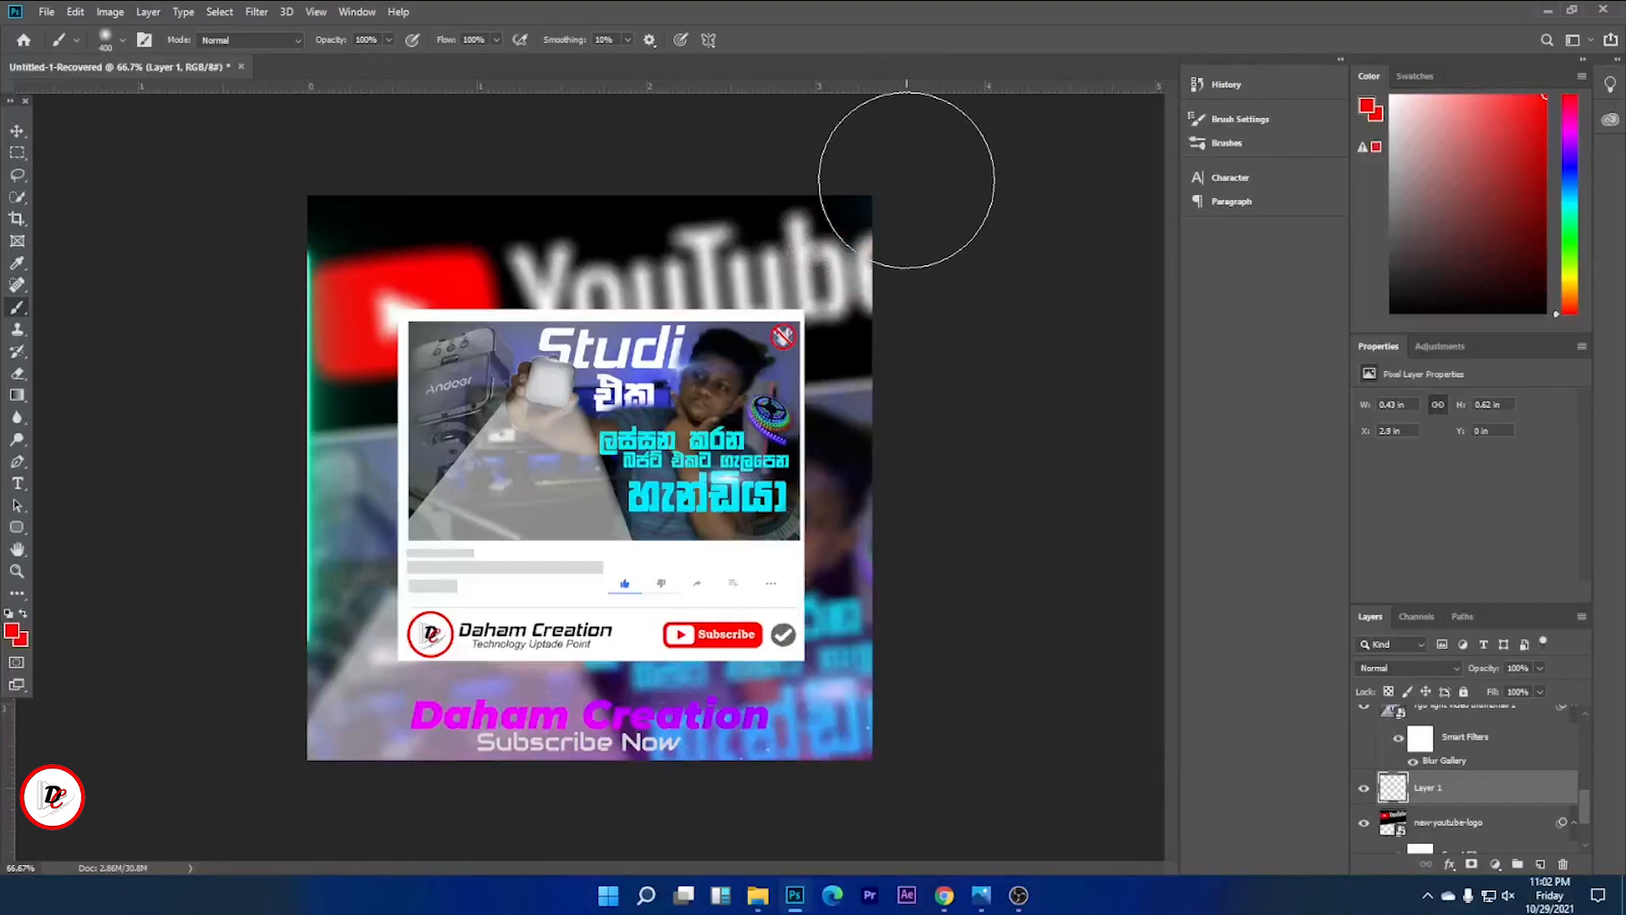
Paint a soft red glow in the canvas's upper-right corner and set the new layer's opacity to 62%.
click(906, 180)
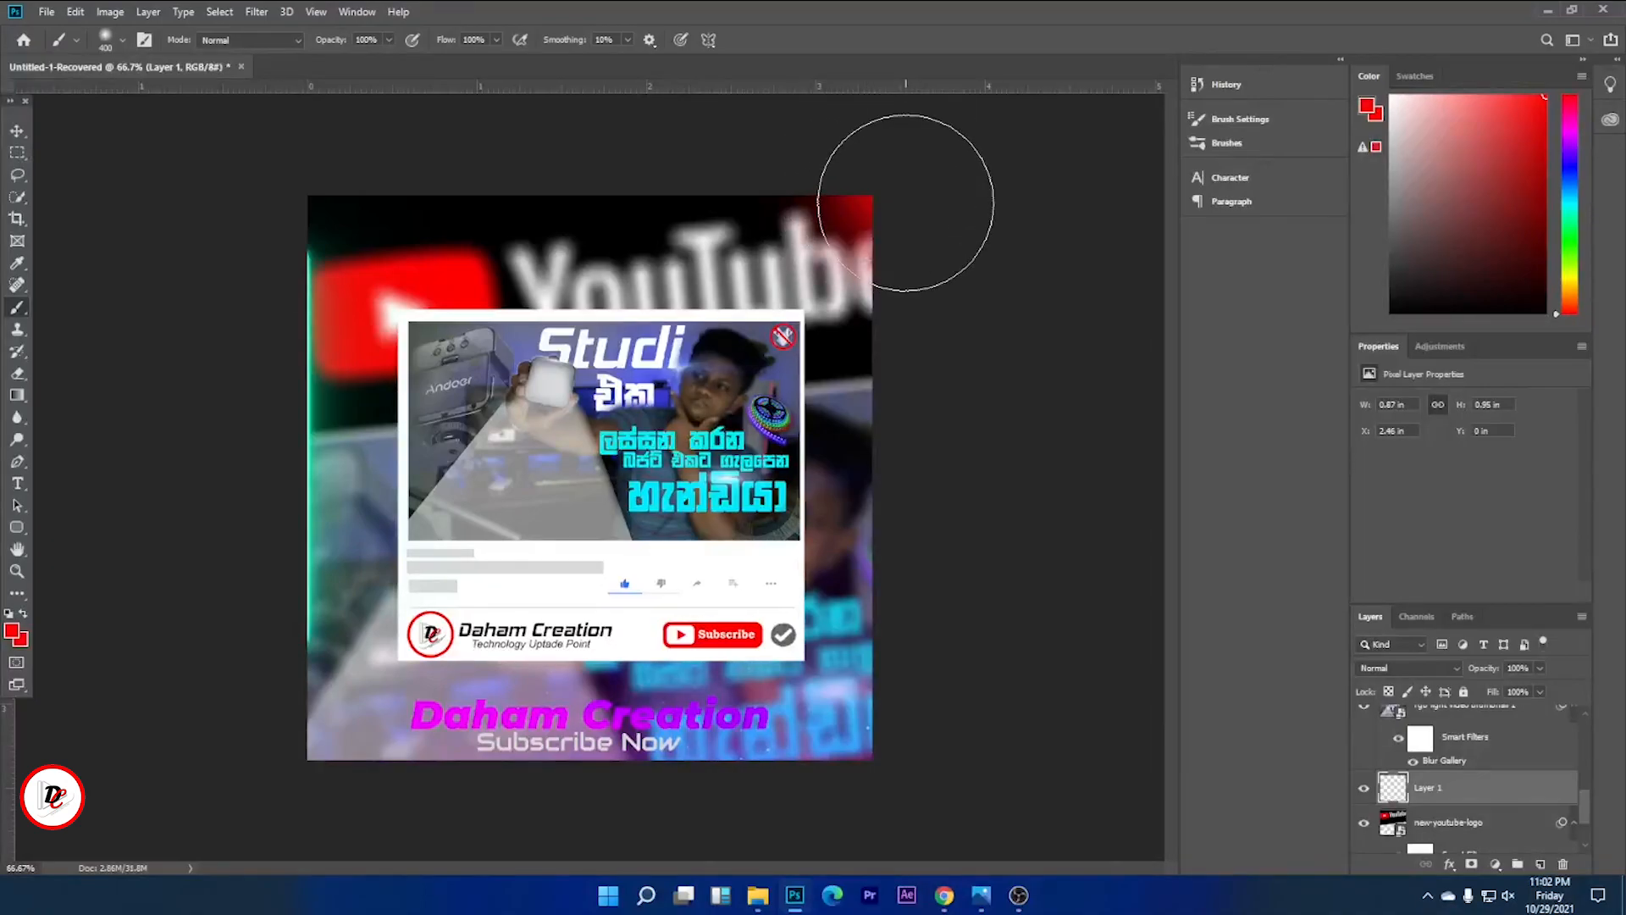
click(884, 172)
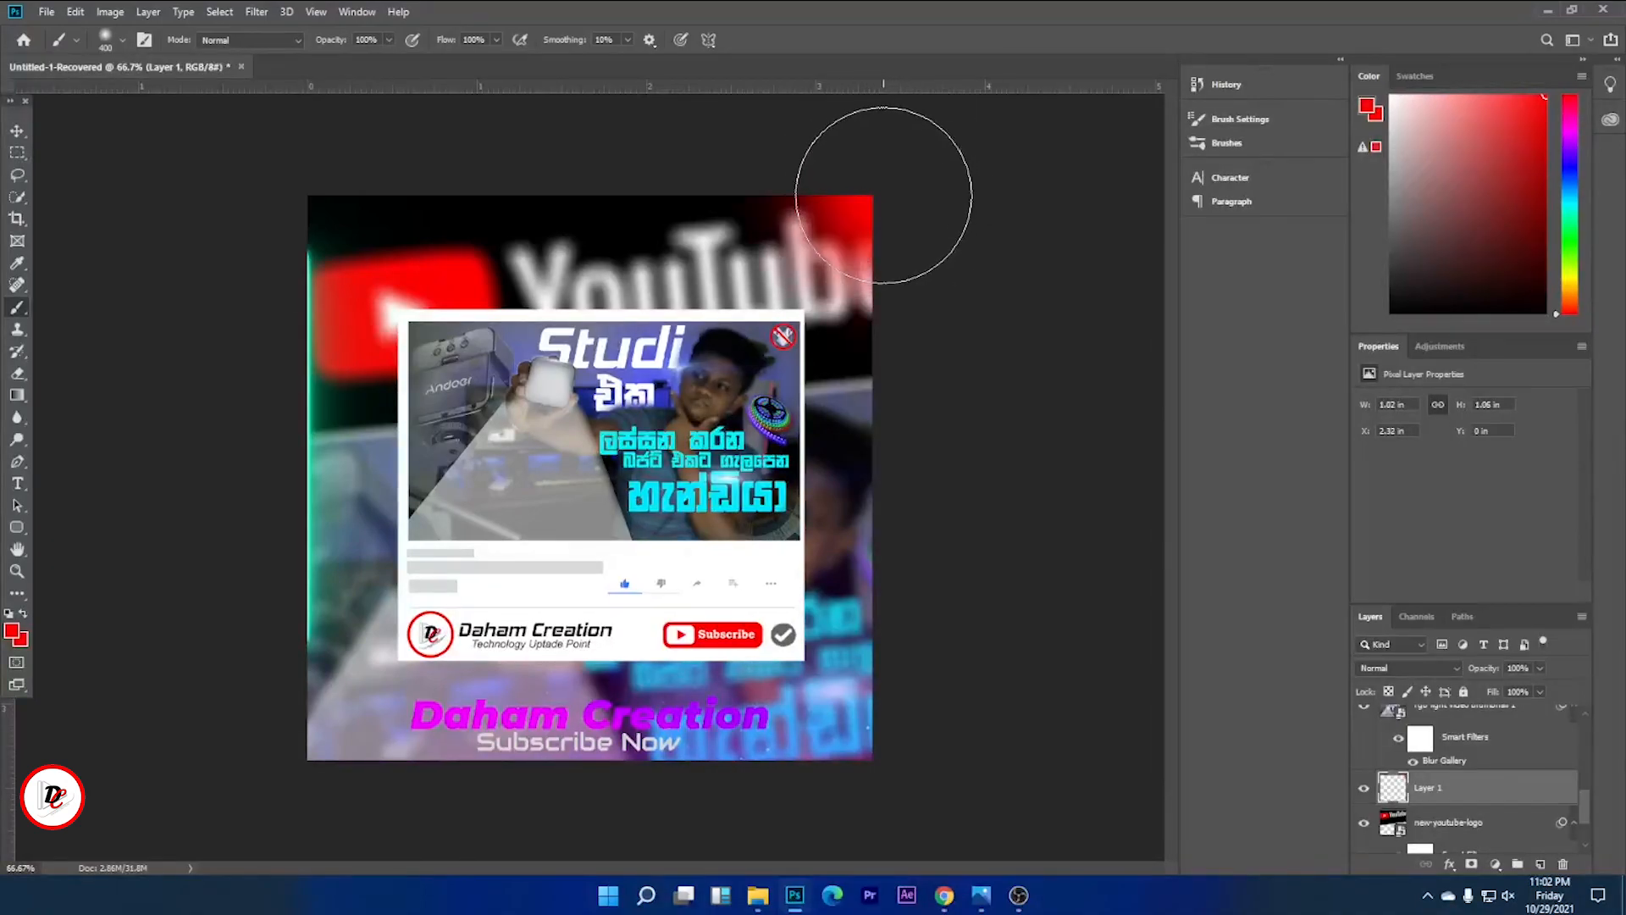
drag(1541, 685, 1511, 683)
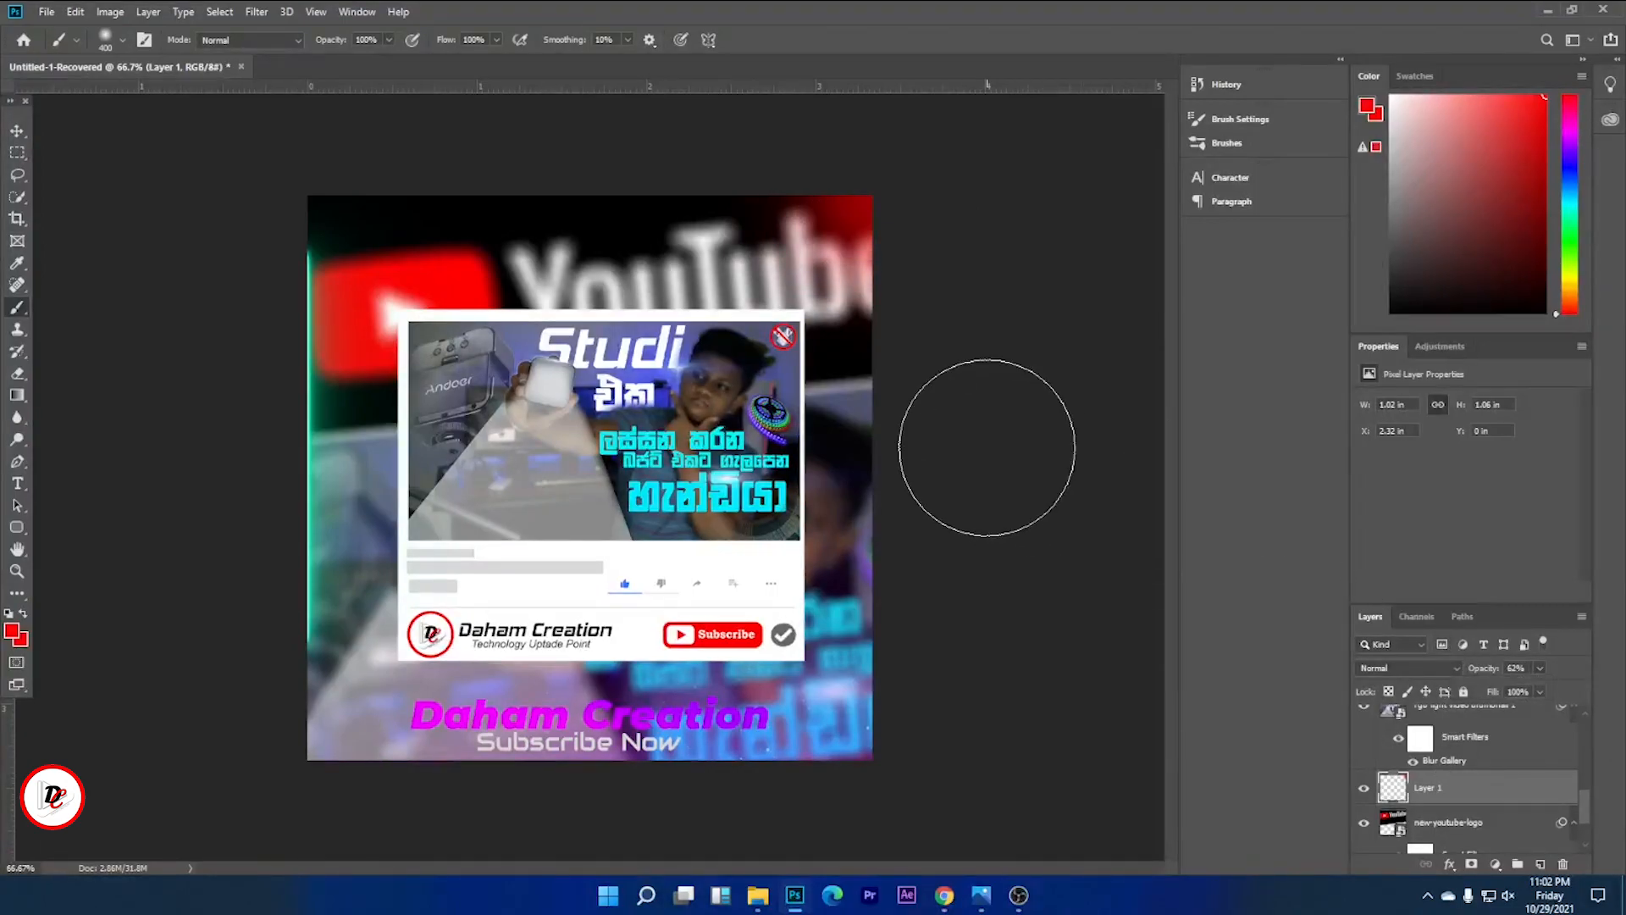
Deselect the layer, check the finished design against the reference post in Photos, and return to the Photoshop document.
click(17, 131)
click(1024, 520)
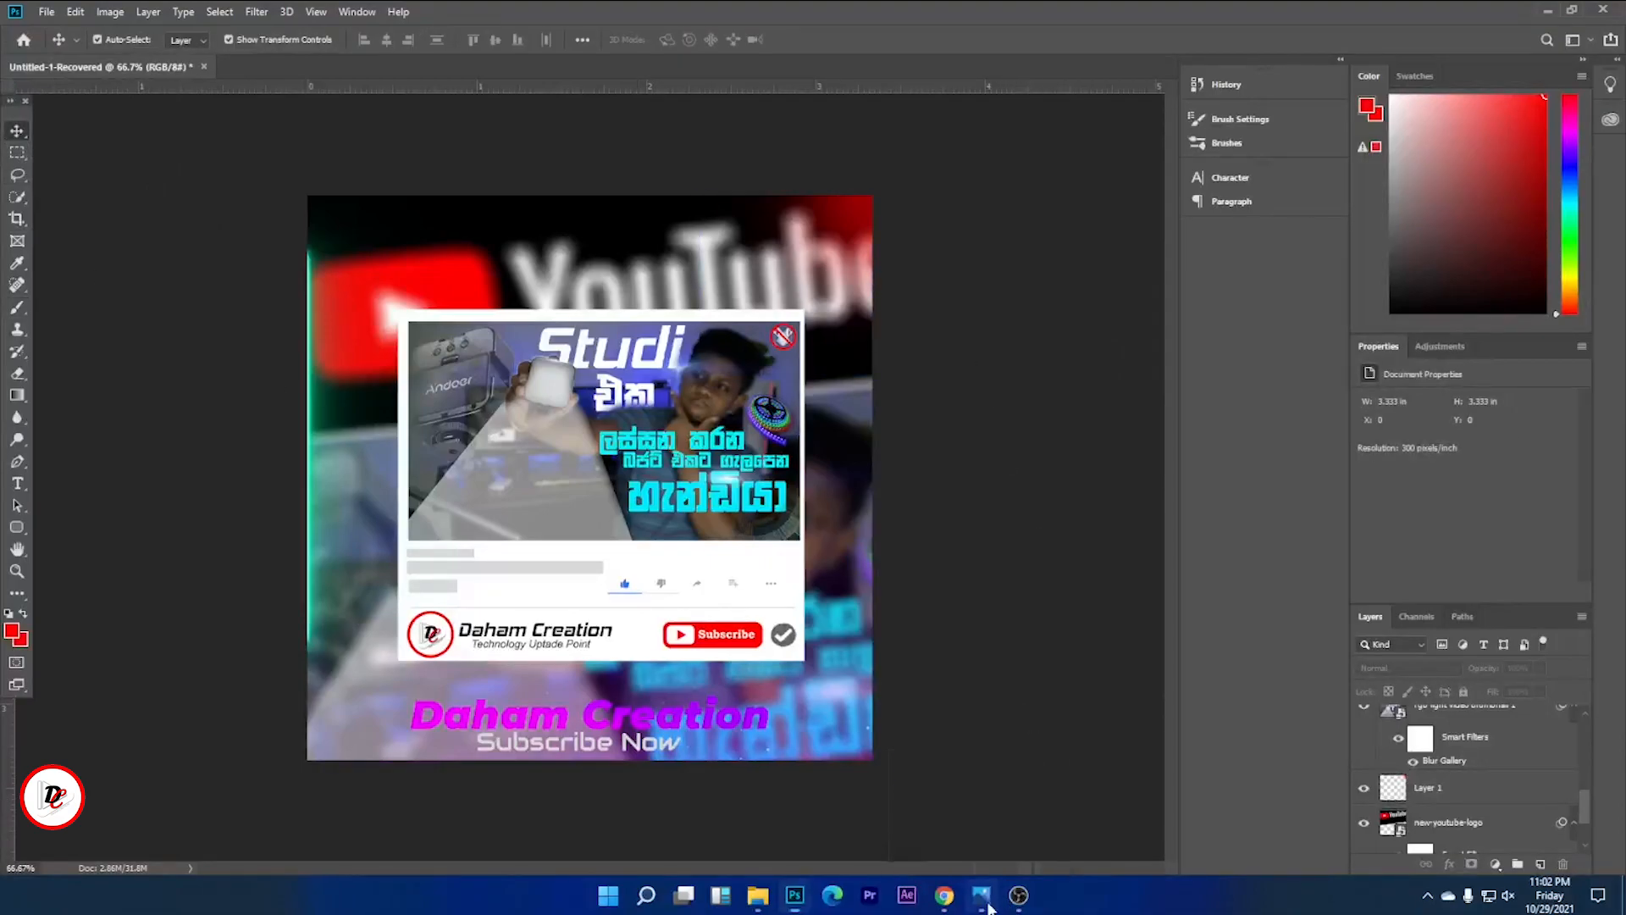
click(982, 895)
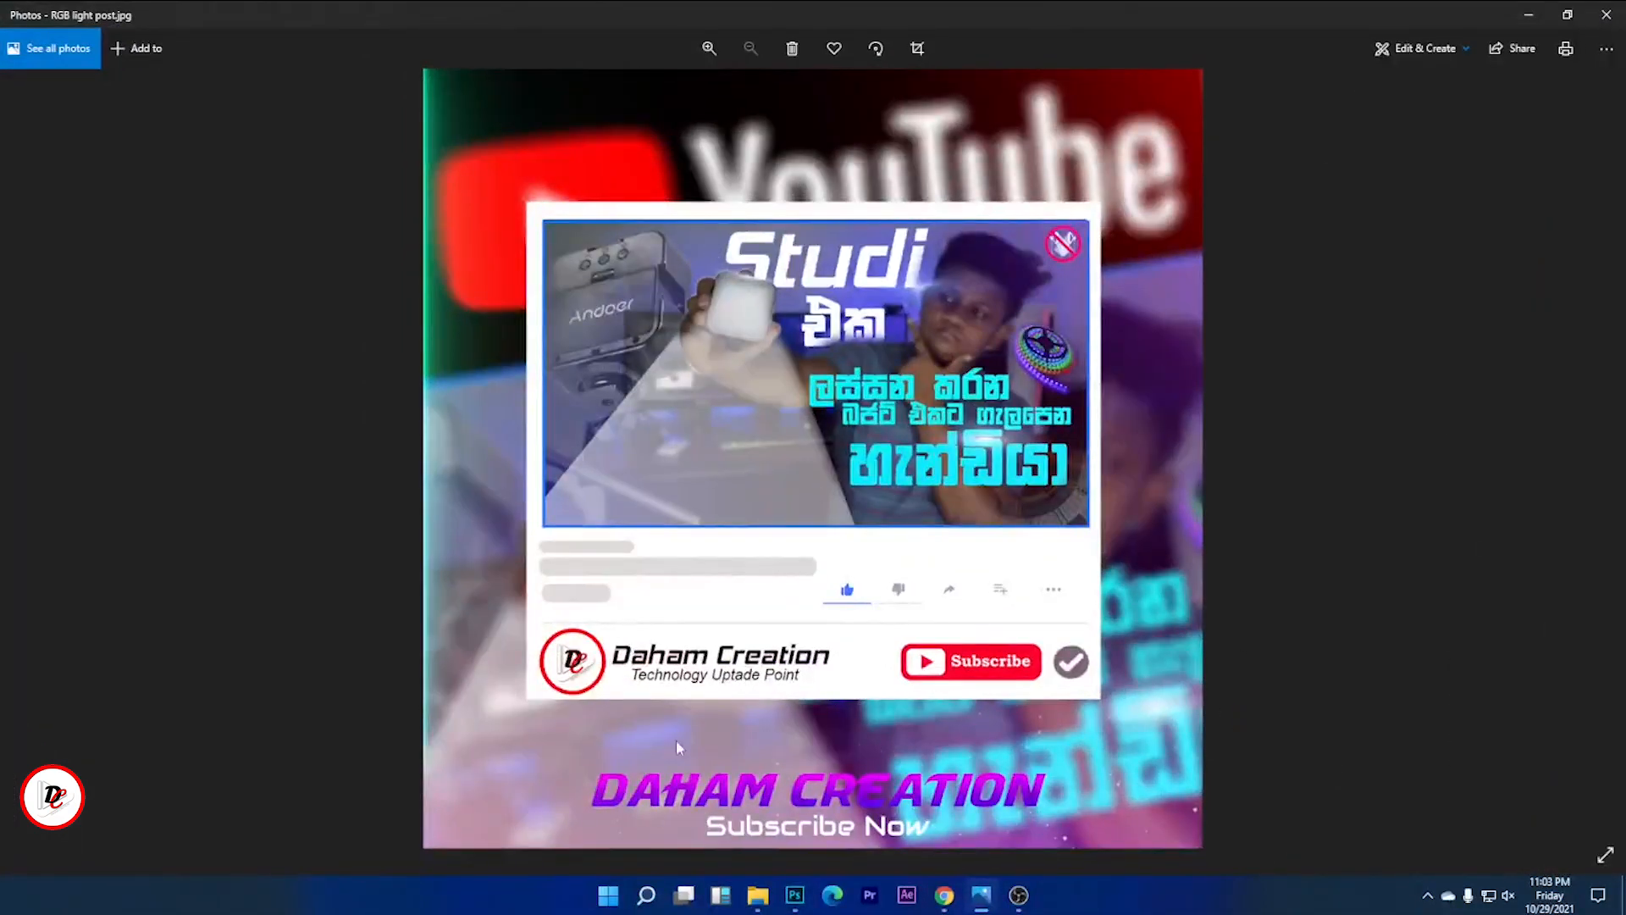
click(1529, 14)
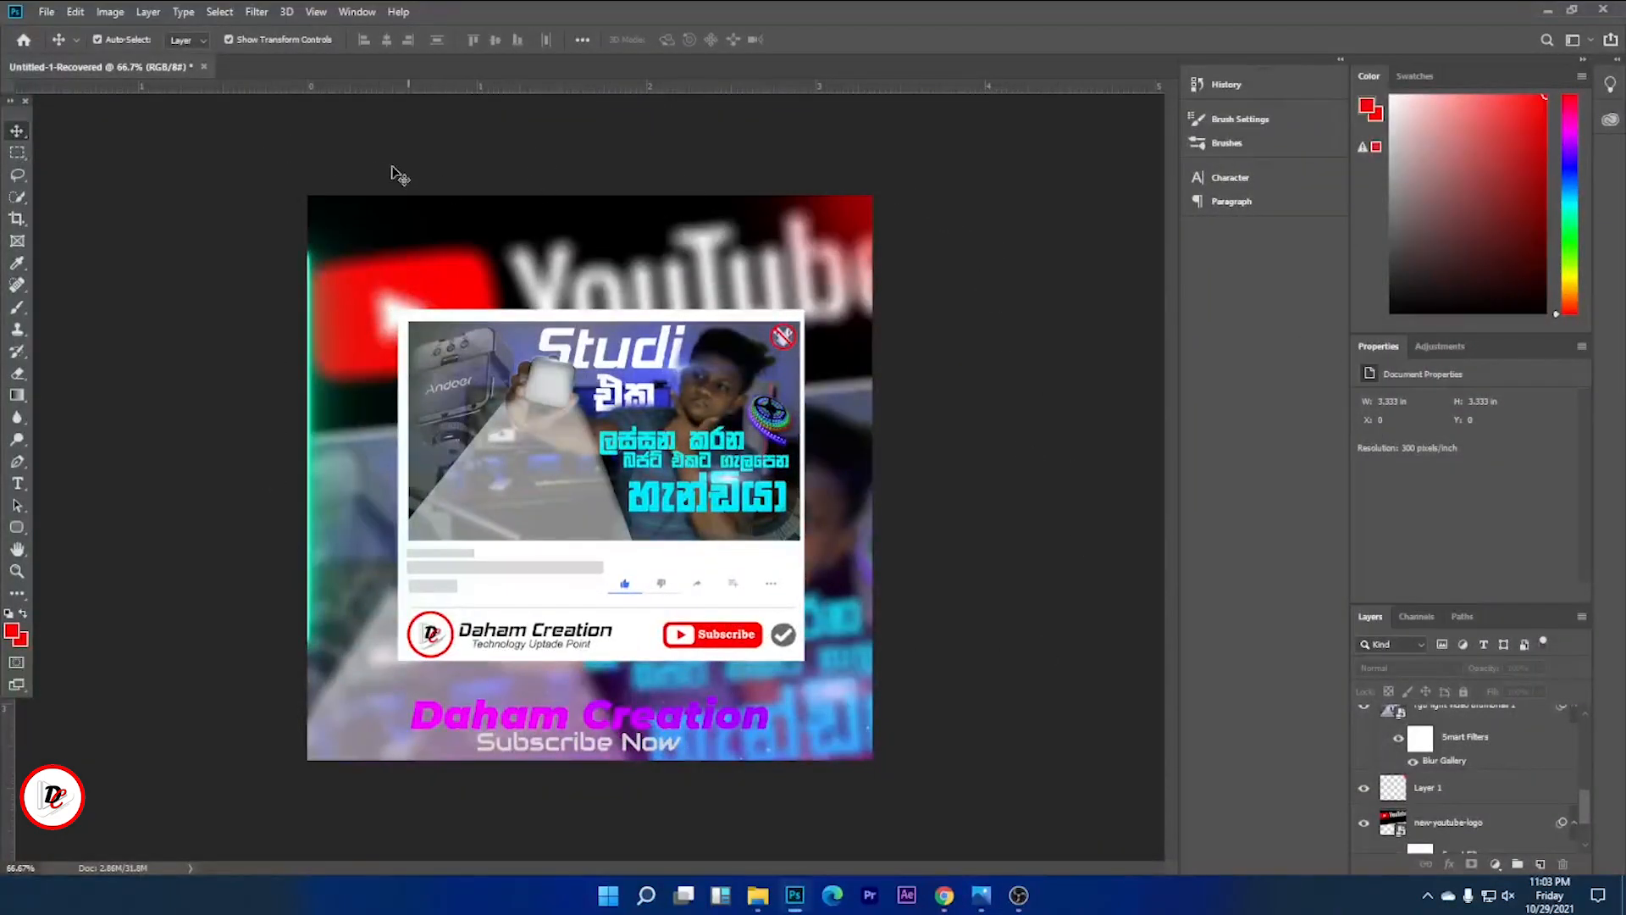
Start saving a copy of the design to the Desktop folder under the file name "test 01".
click(45, 12)
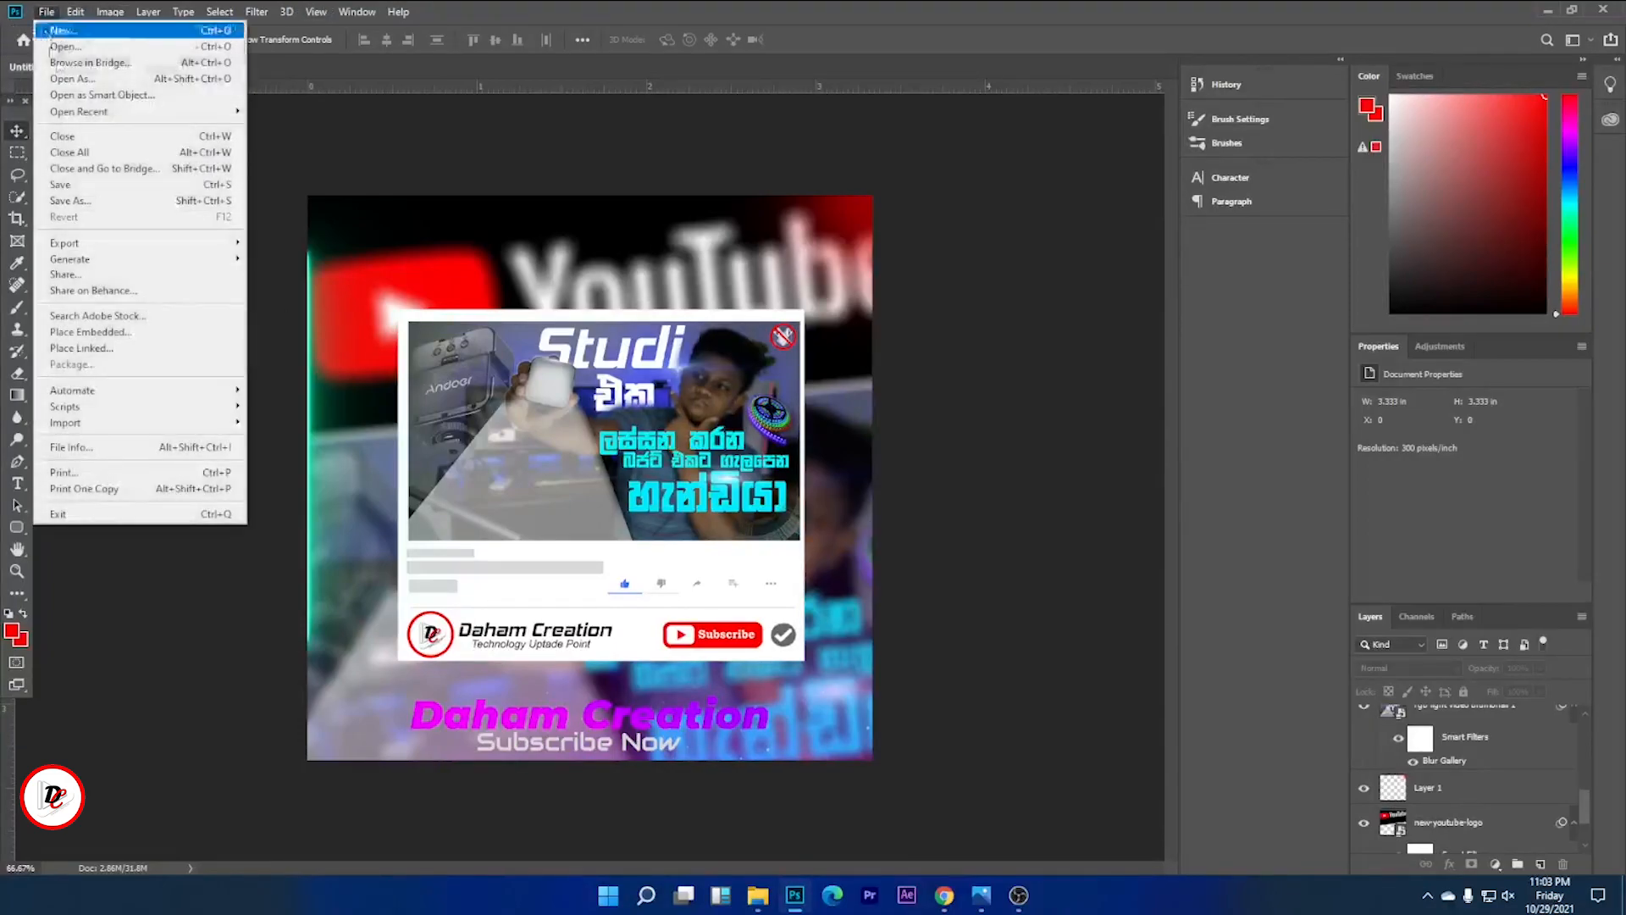
click(115, 203)
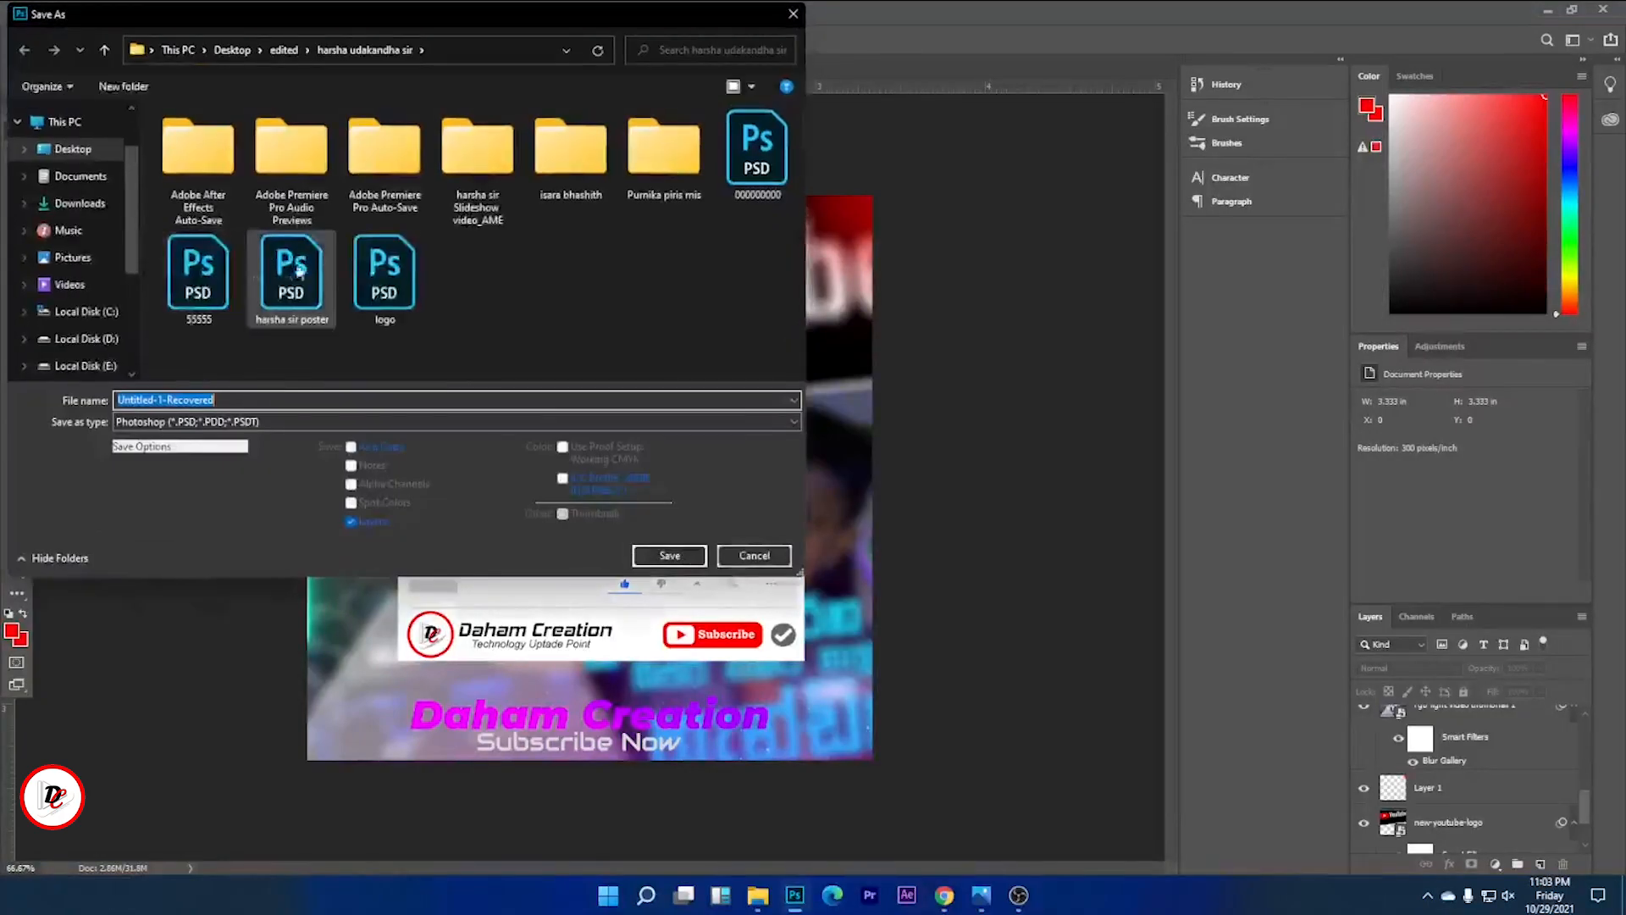
click(105, 152)
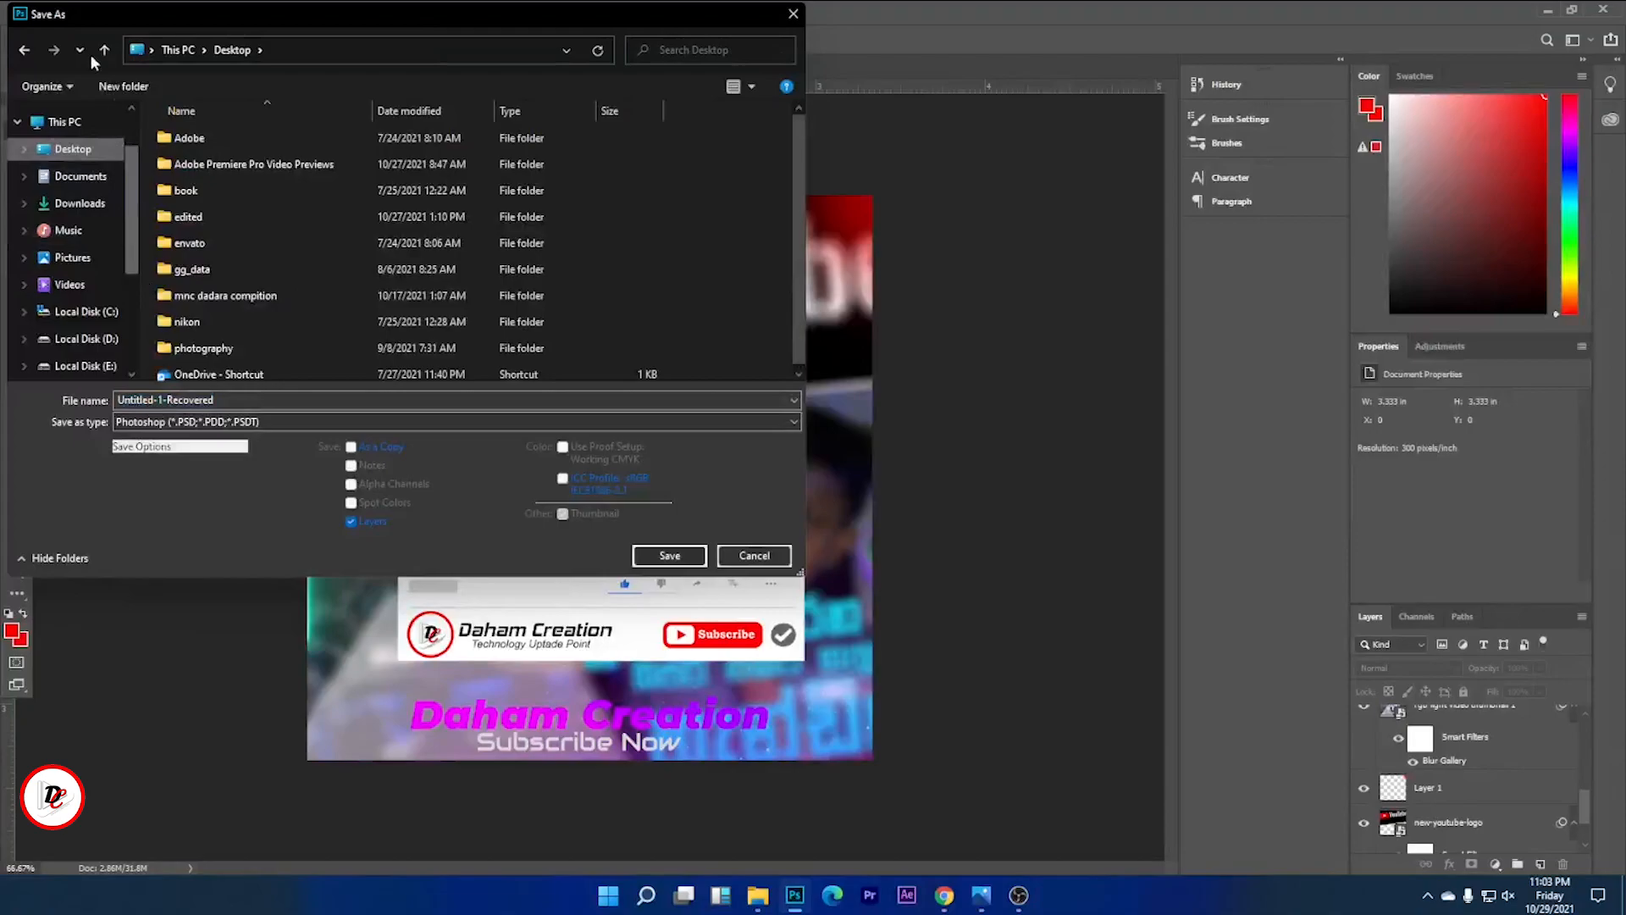
drag(233, 400, 98, 432)
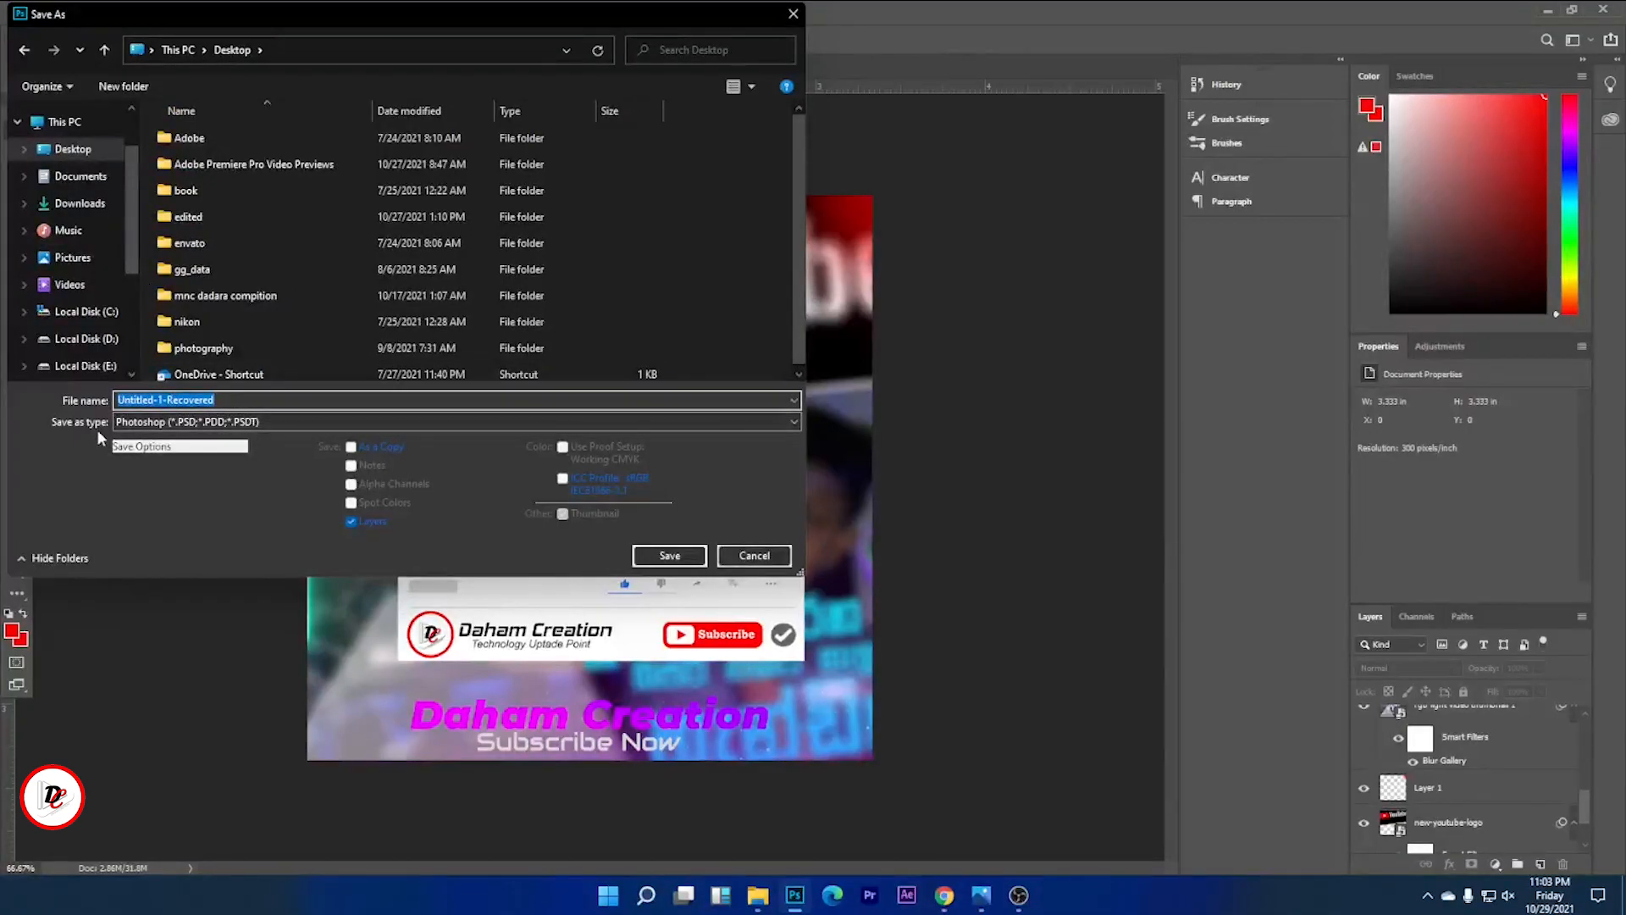
text(tecst 01)
click(132, 400)
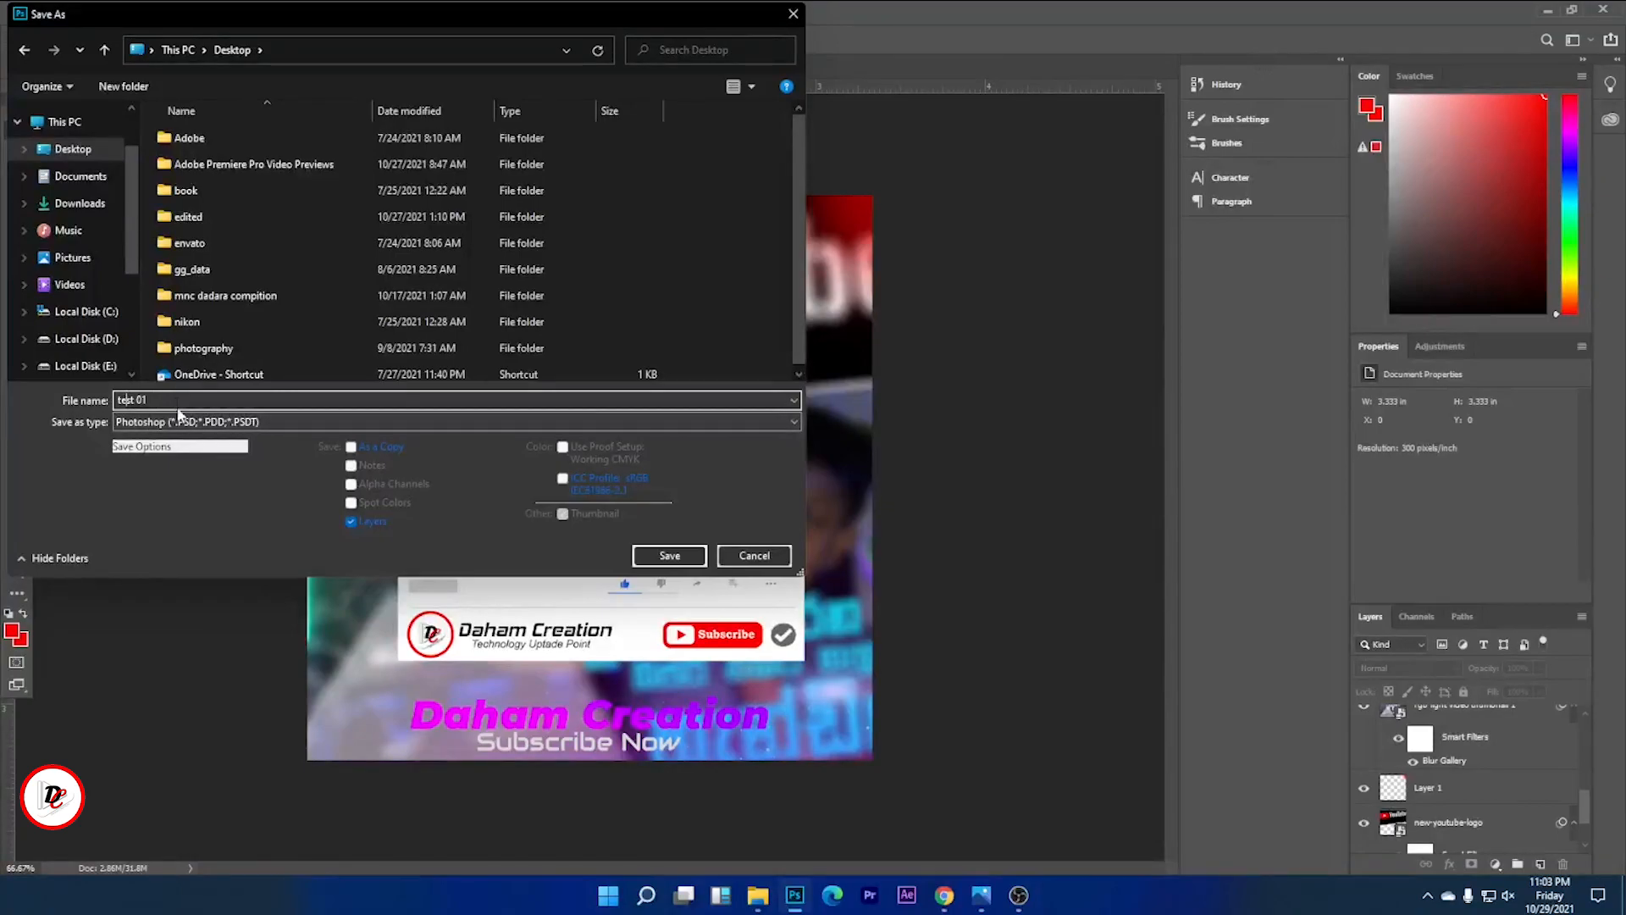
Choose JPEG as the file format and save at quality 12 (Maximum) with the Baseline ("Standard") option.
click(243, 423)
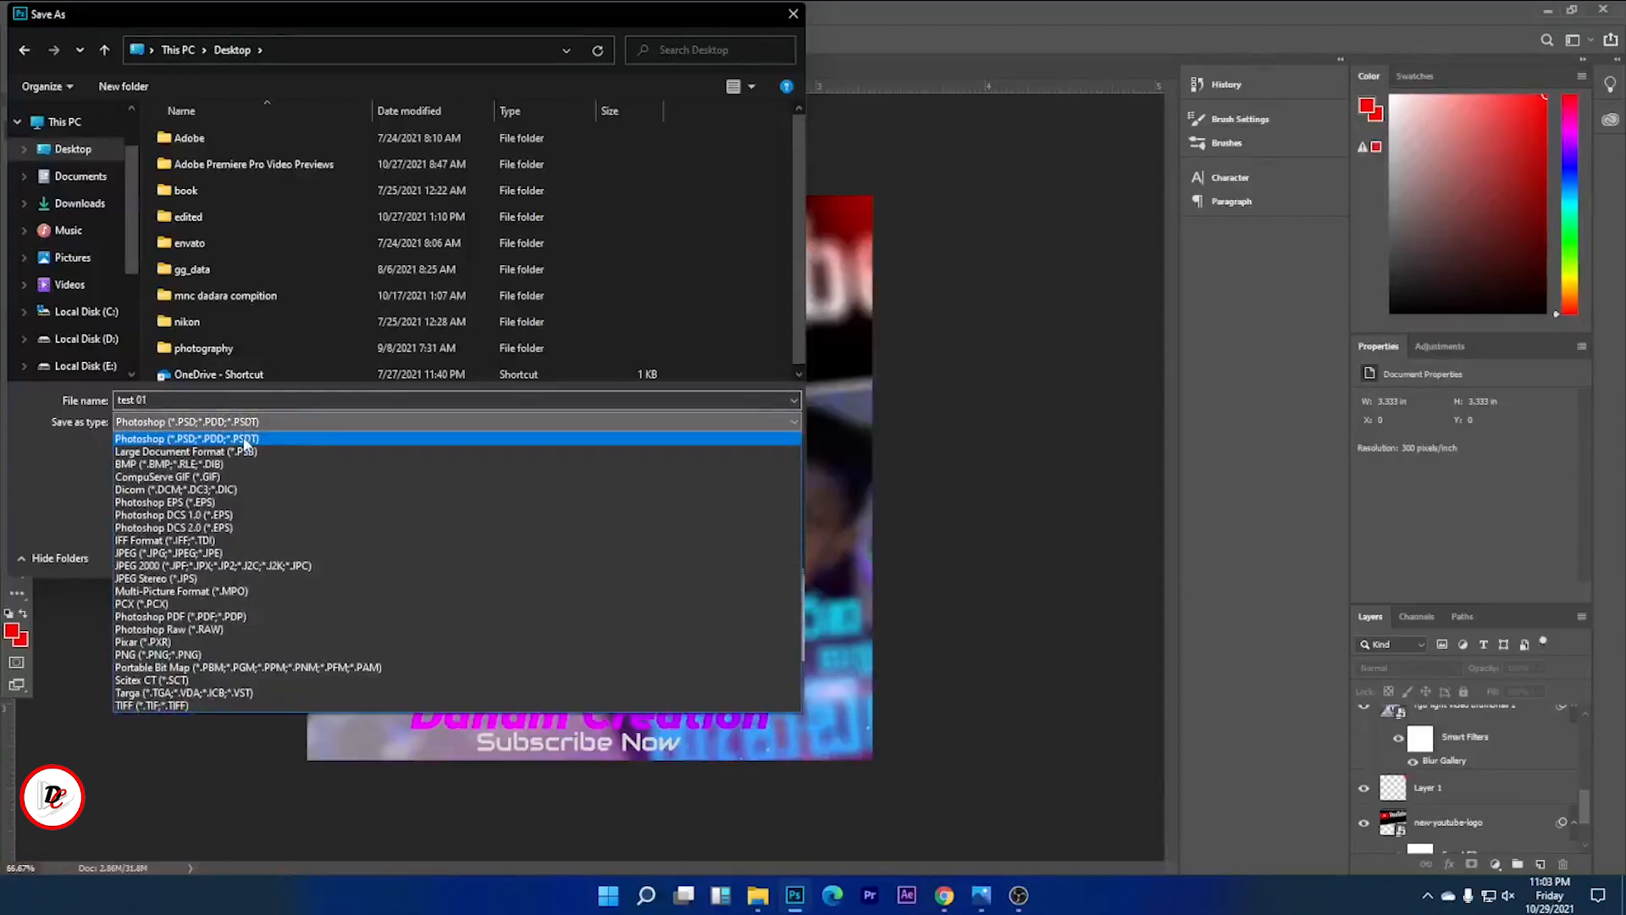
click(213, 556)
click(669, 556)
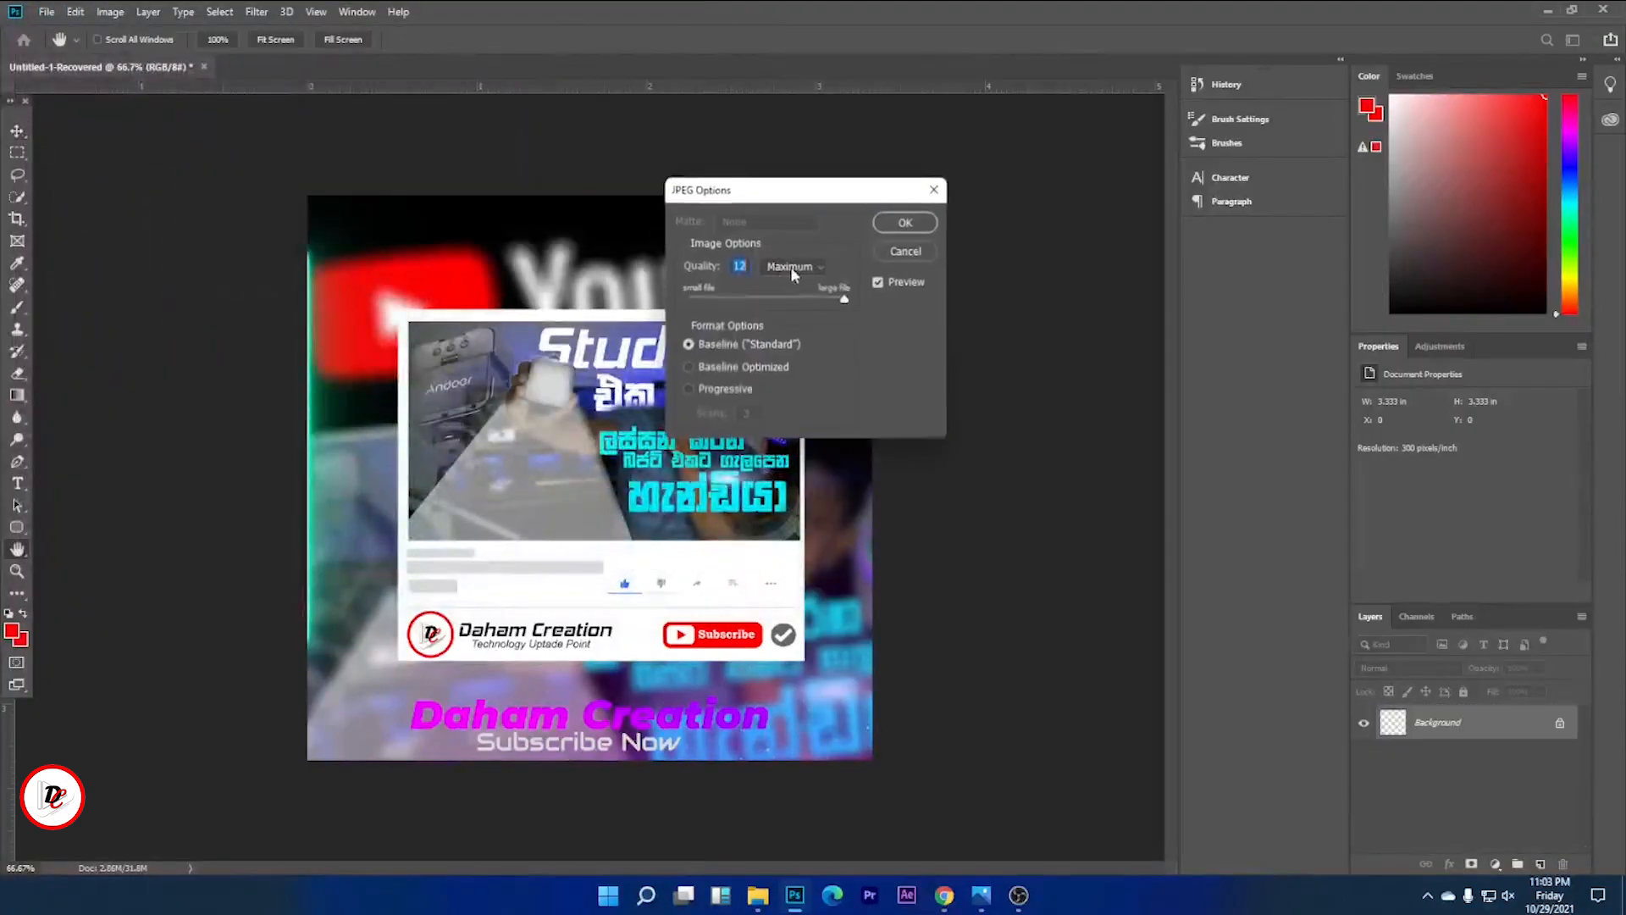
click(904, 222)
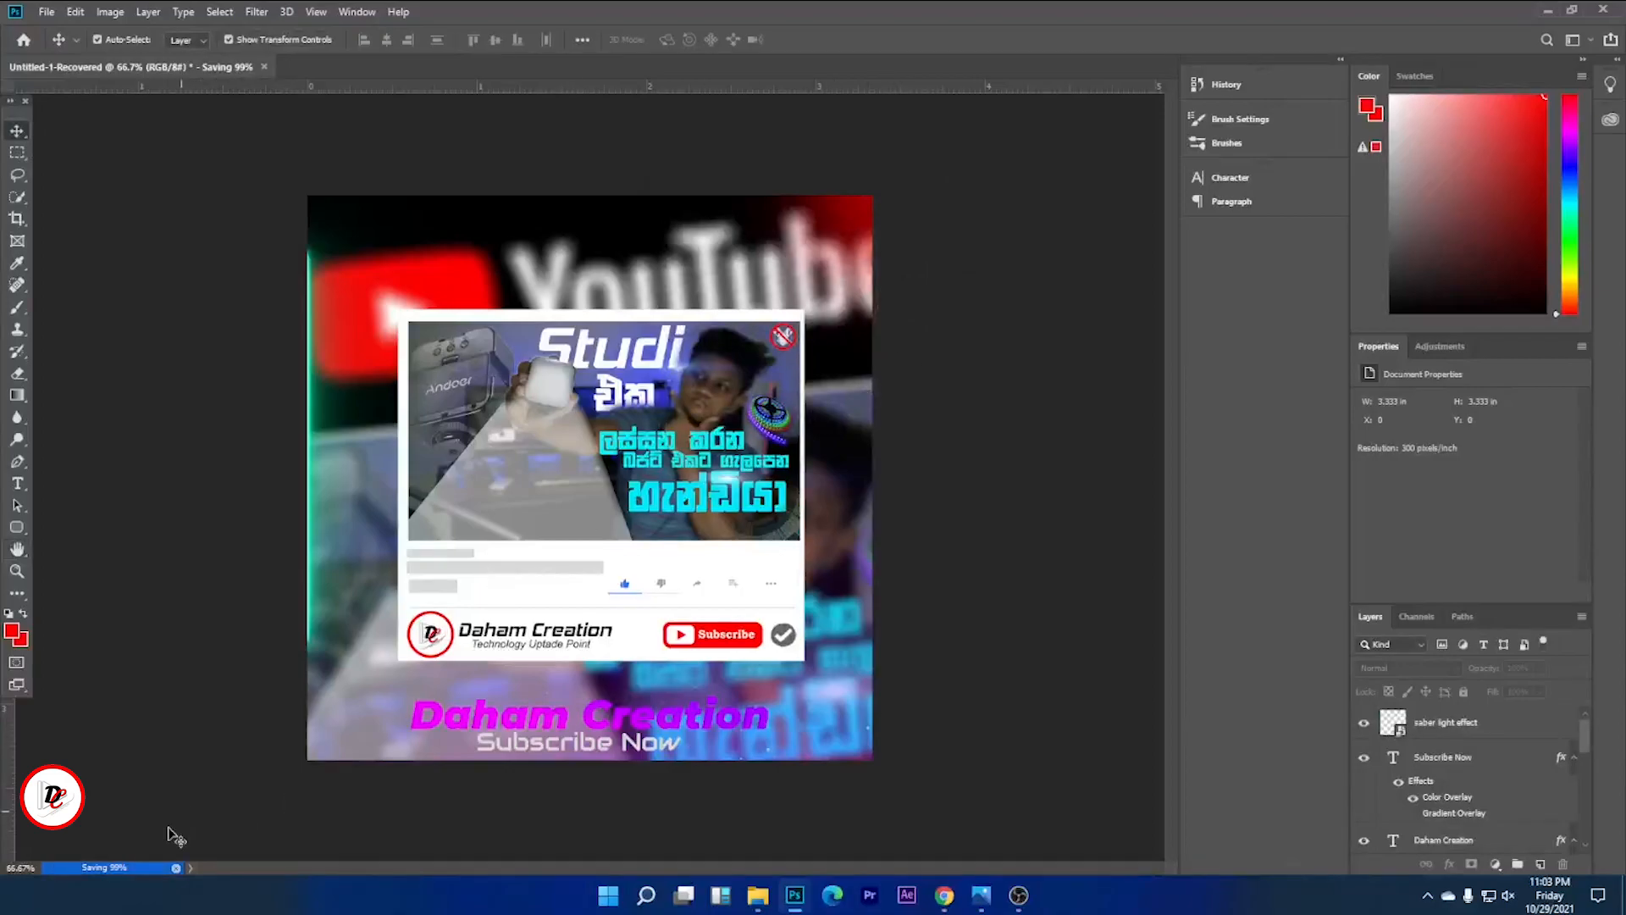